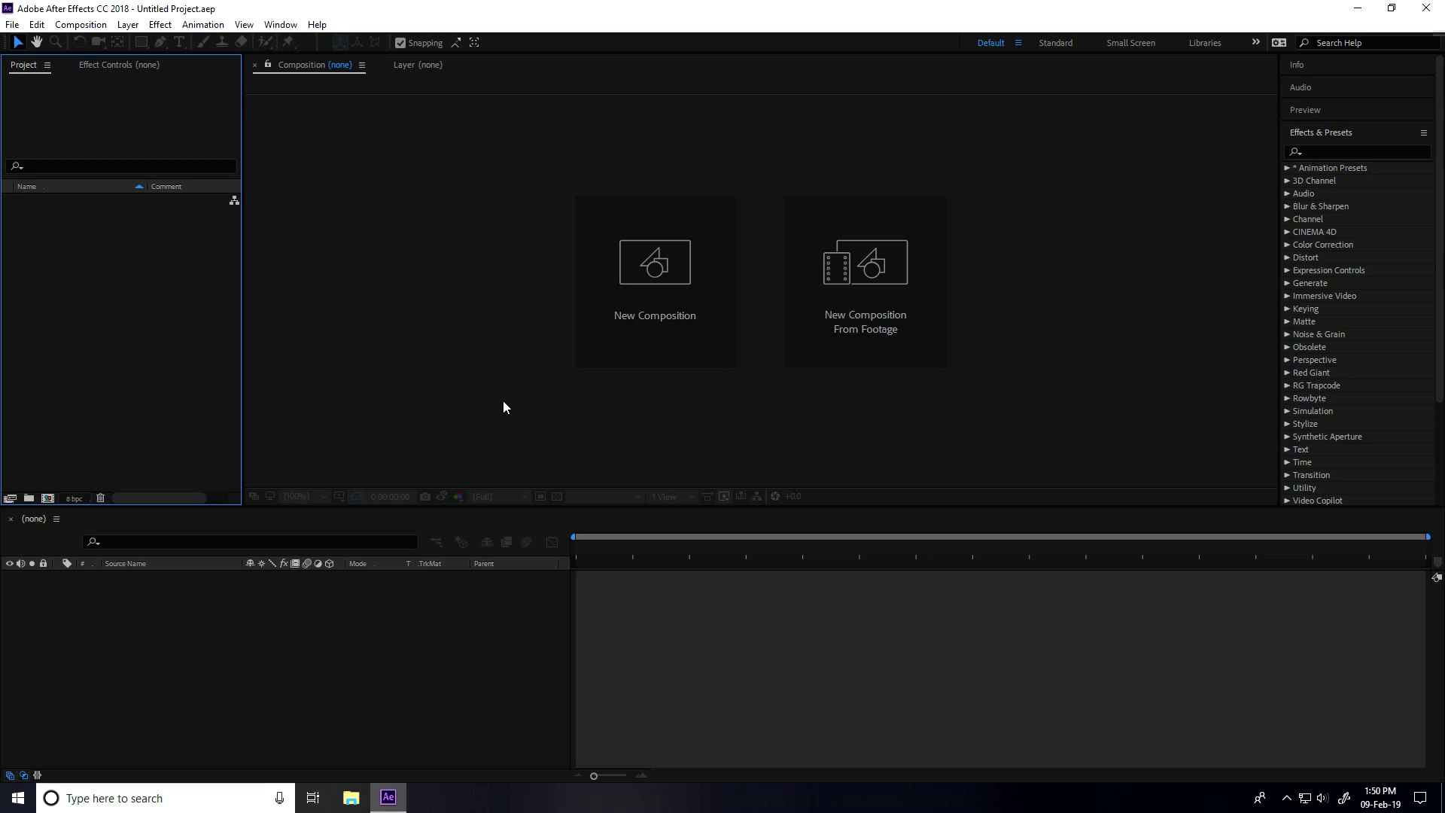
Create Comp 1 with the HDTV 1080 29.97 preset (1920×1080)
left_click(651, 316)
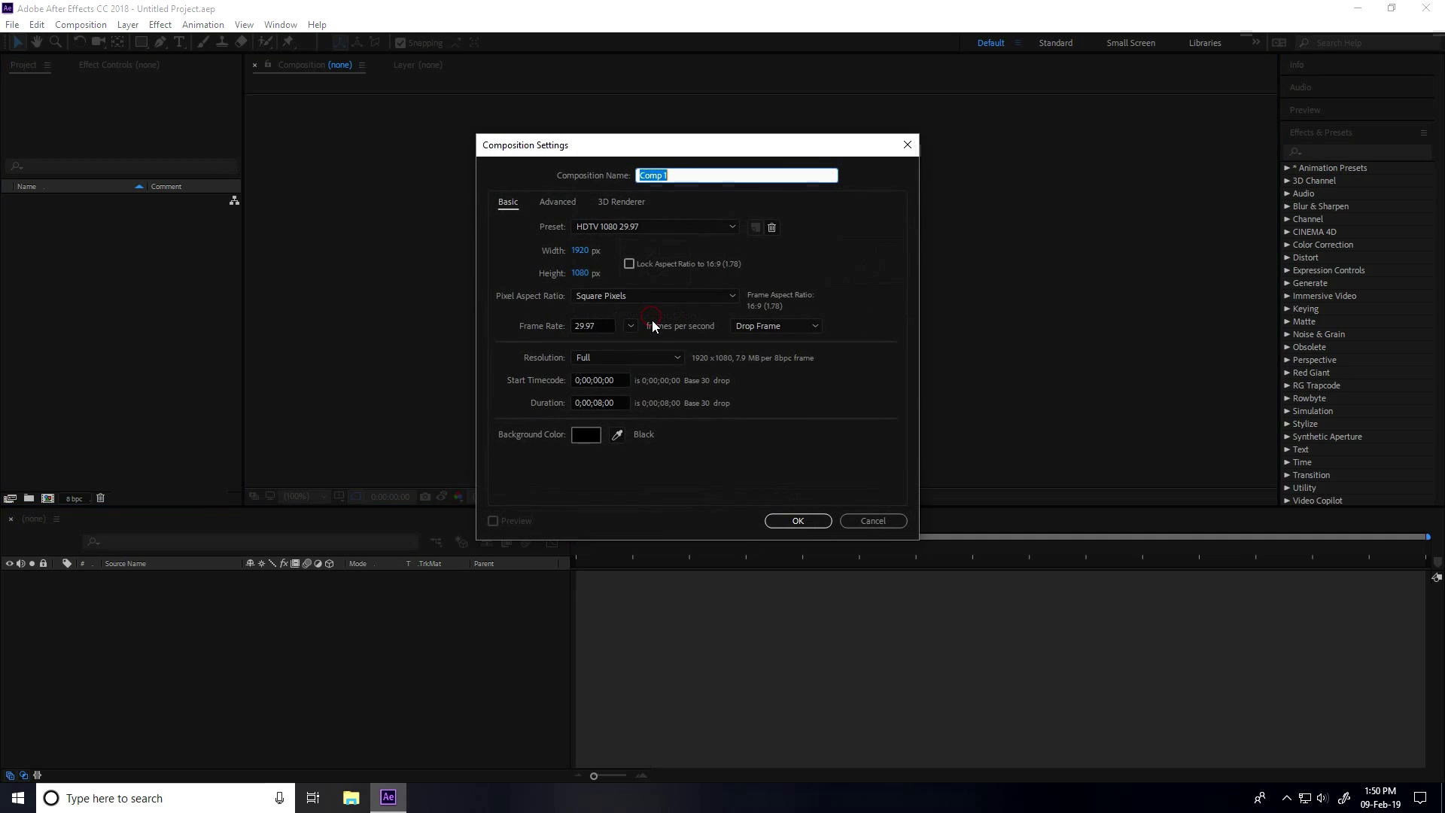
left_click(608, 227)
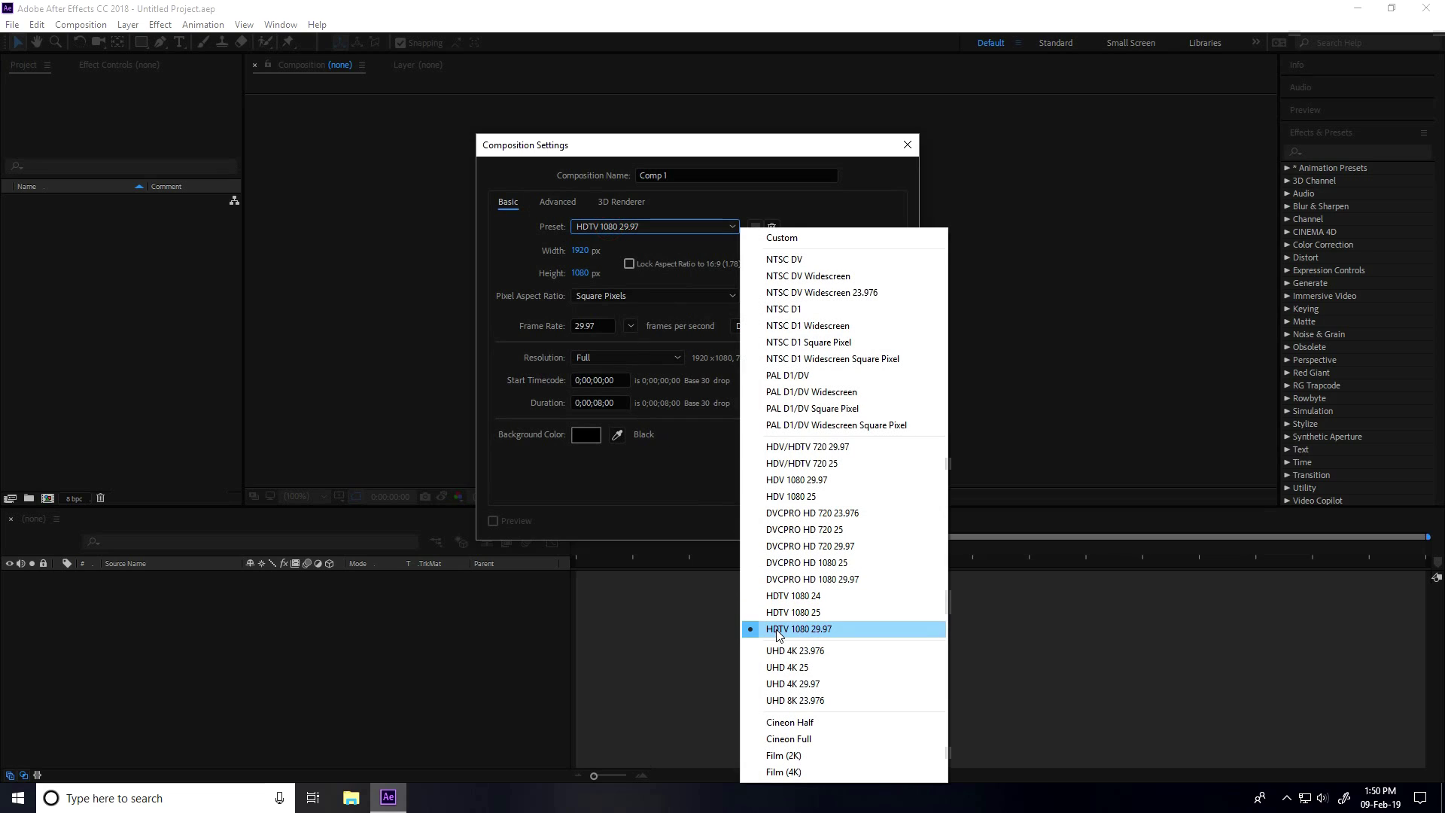
left_click(775, 628)
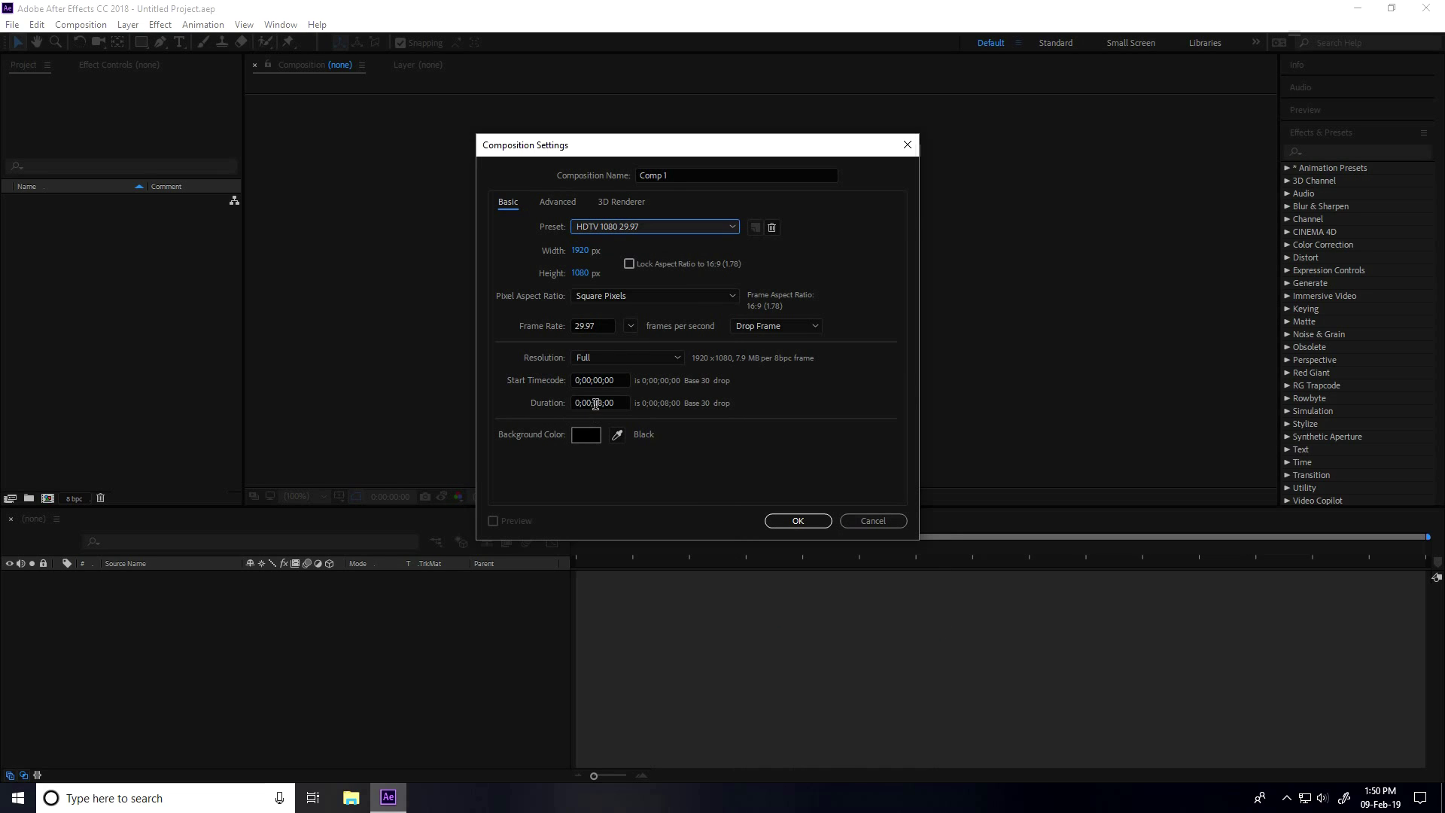
left_click(798, 521)
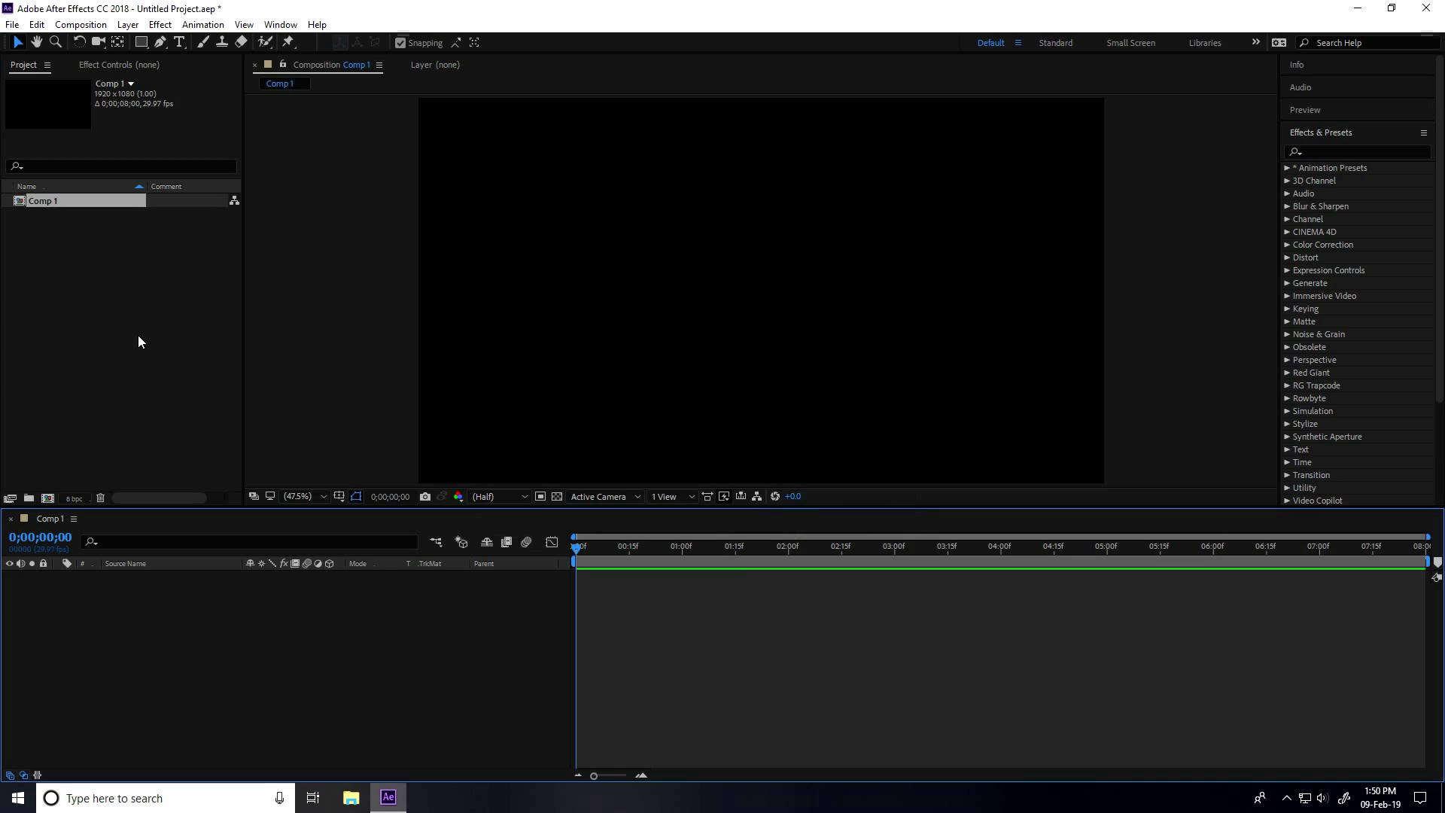
Import metal_texture.jpg into the project panel
right_click(68, 253)
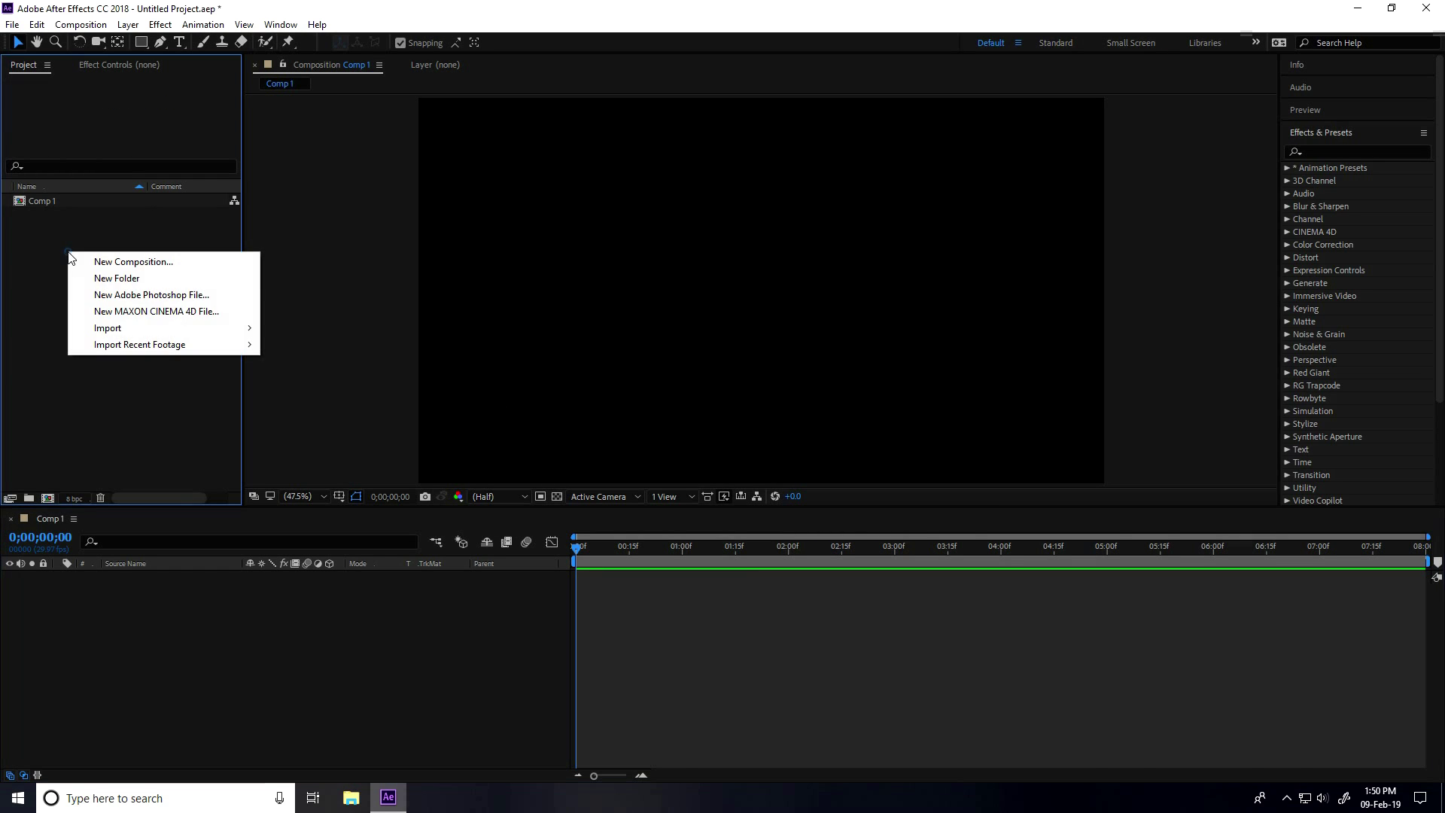
mouse_move(220, 324)
left_click(284, 327)
left_click(521, 164)
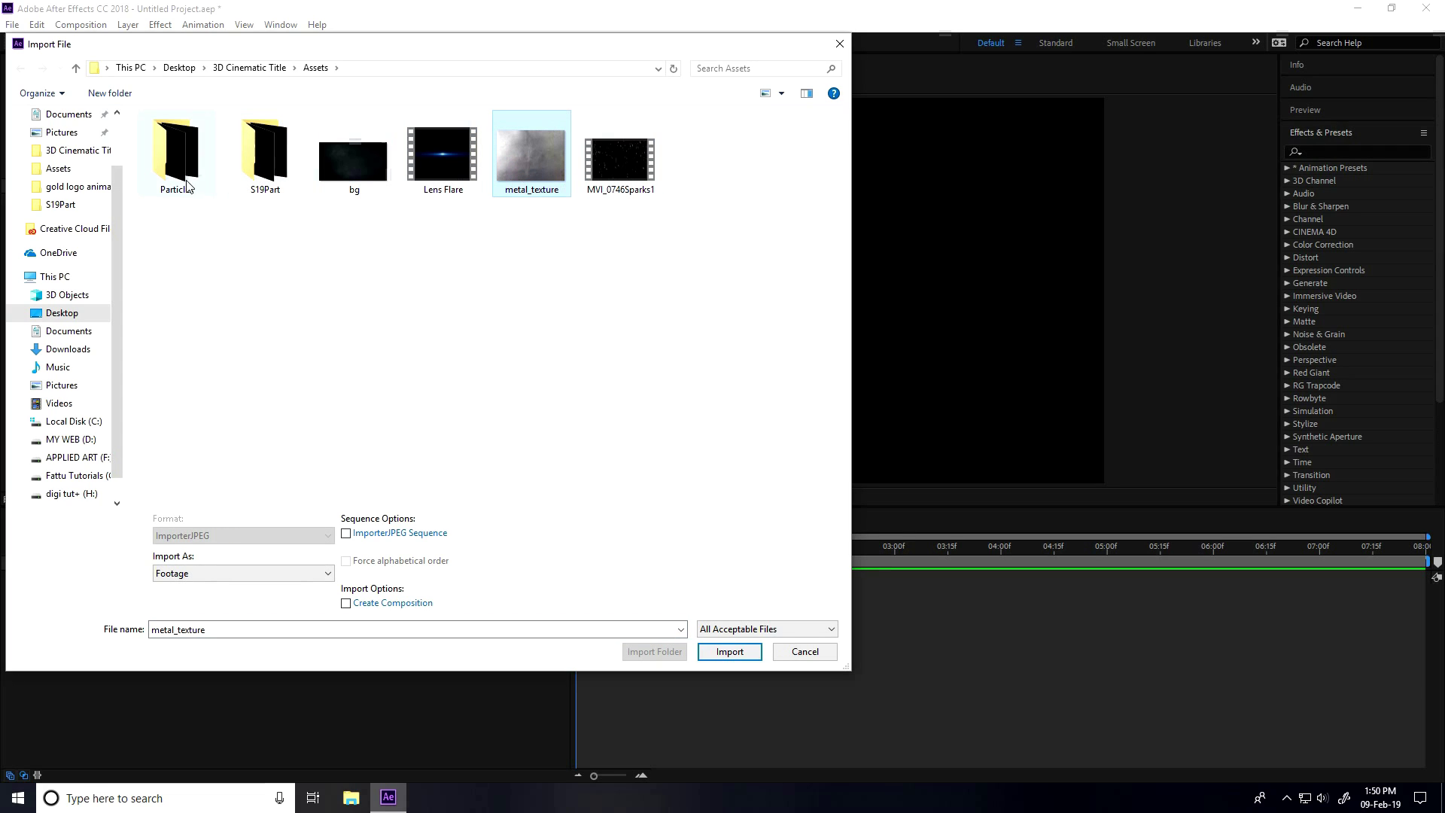
left_click(526, 165)
left_click(728, 651)
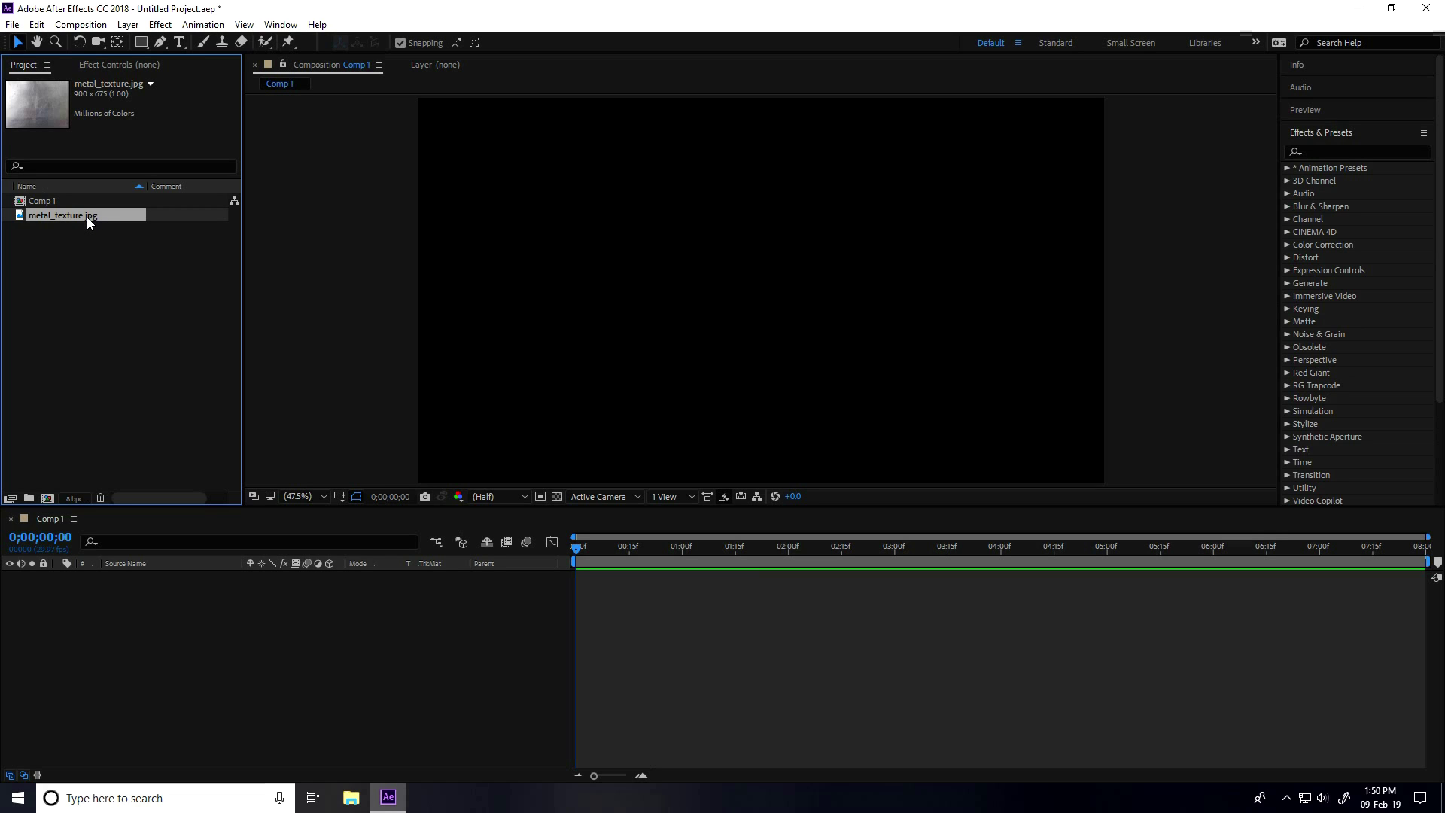
Place metal_texture.jpg in Comp 1 and apply the Motion Tile effect to it
left_click_drag(87, 217, 173, 667)
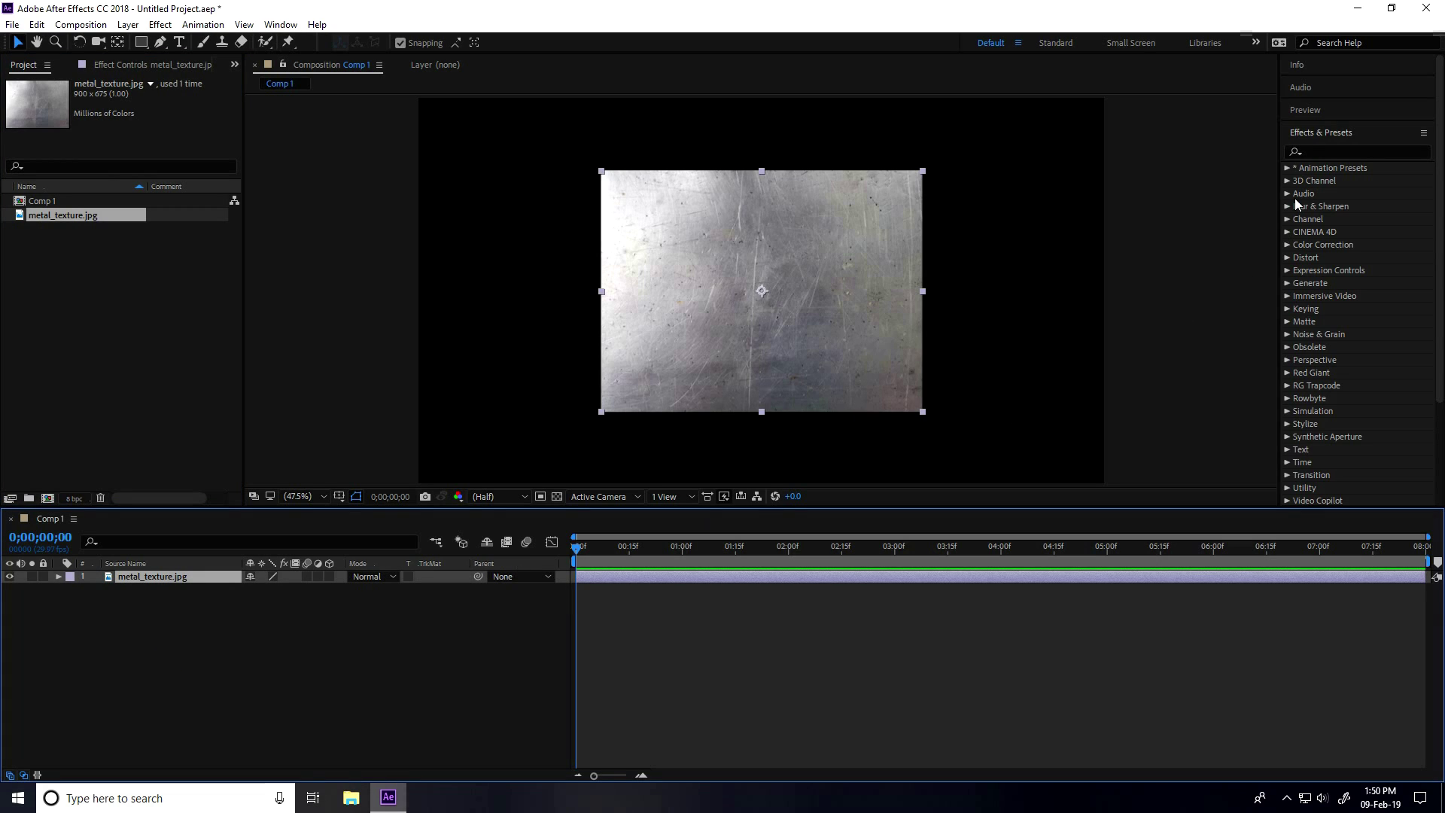
left_click(1339, 149)
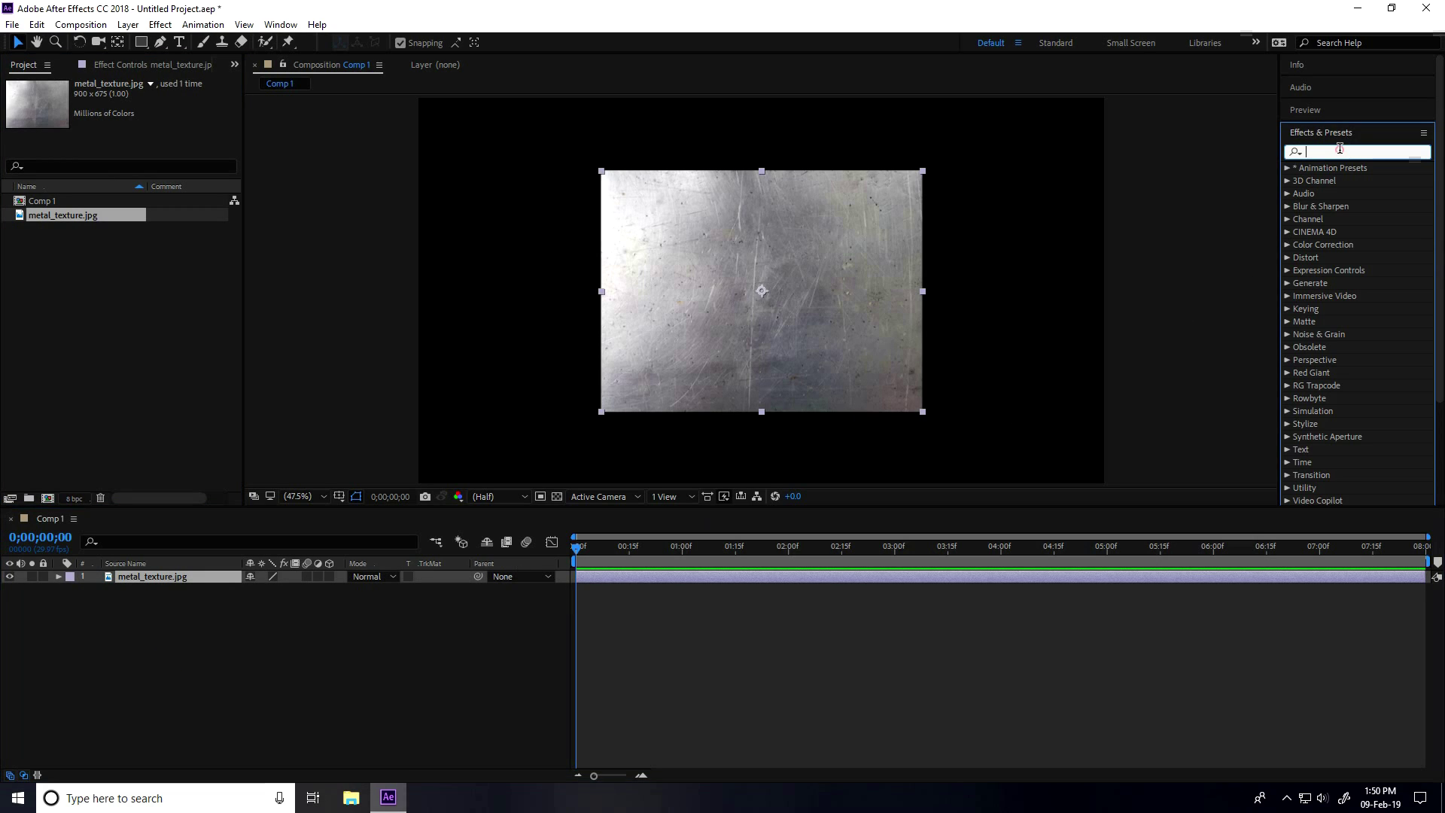
type("motion")
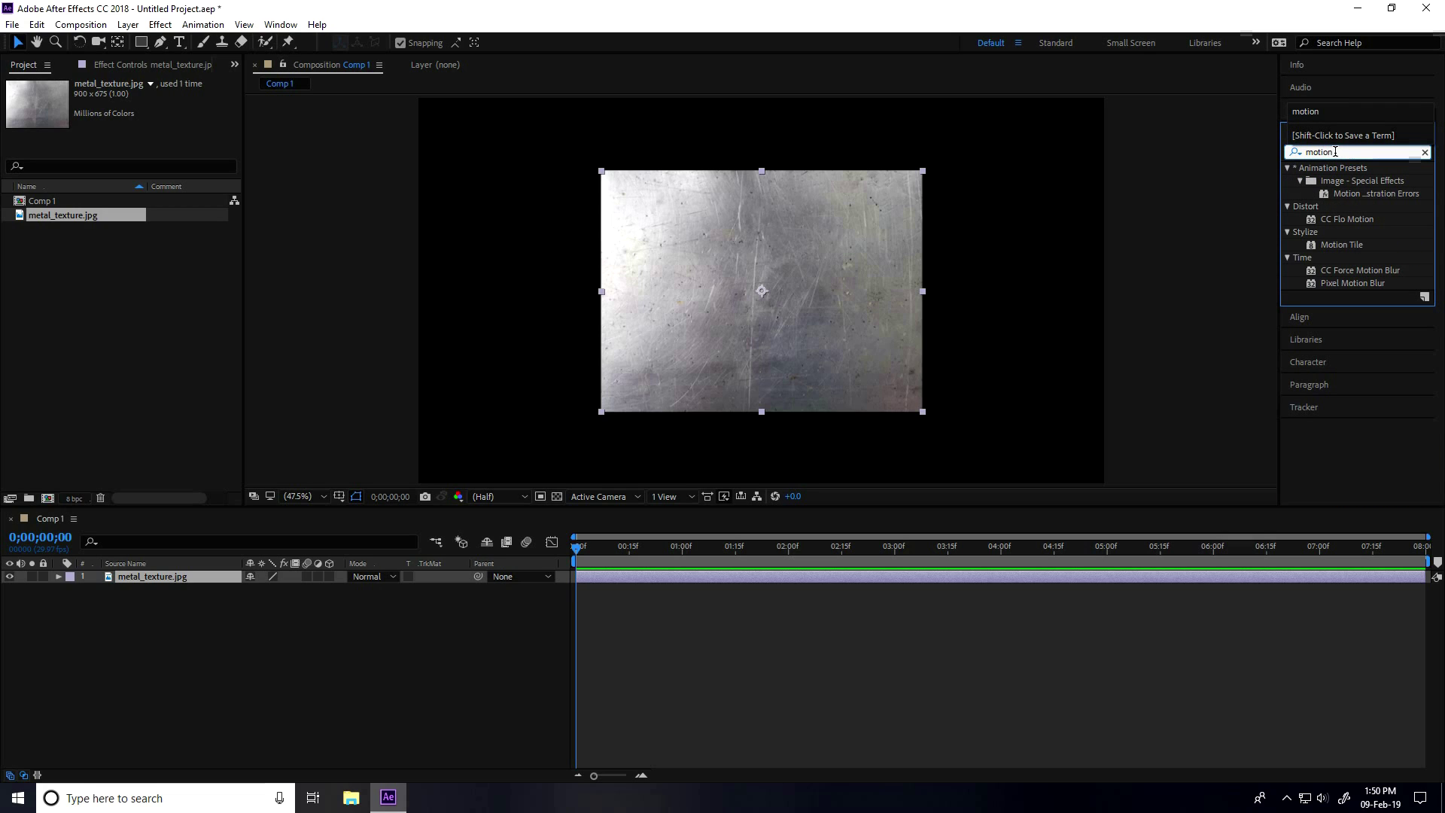
left_click(1340, 246)
left_click_drag(1339, 251, 153, 578)
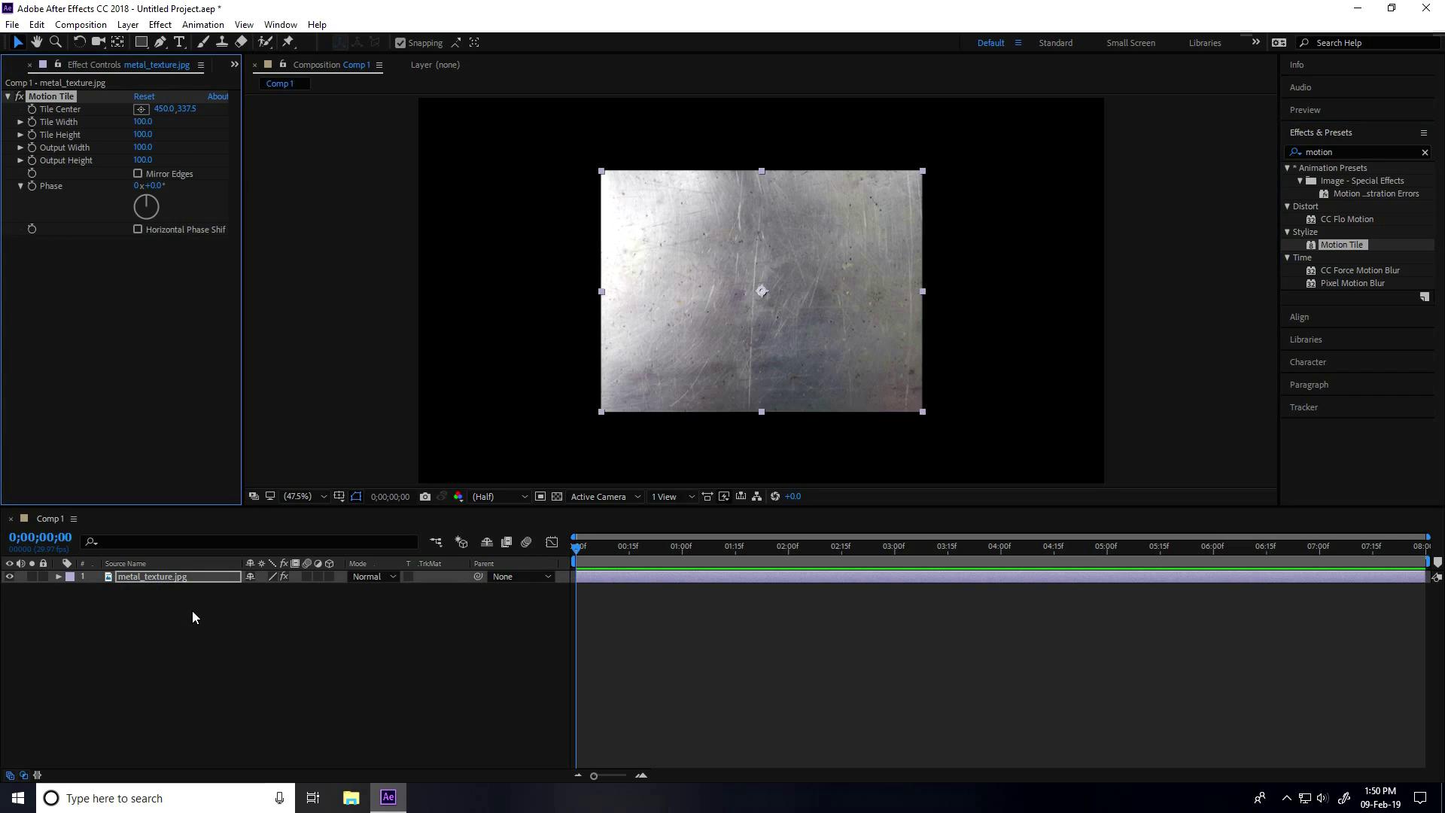
Set Motion Tile to Tile Width 50, Output Width 250, Output Height 200, with Mirror Edges on
left_click(140, 121)
type("50")
key("Tab")
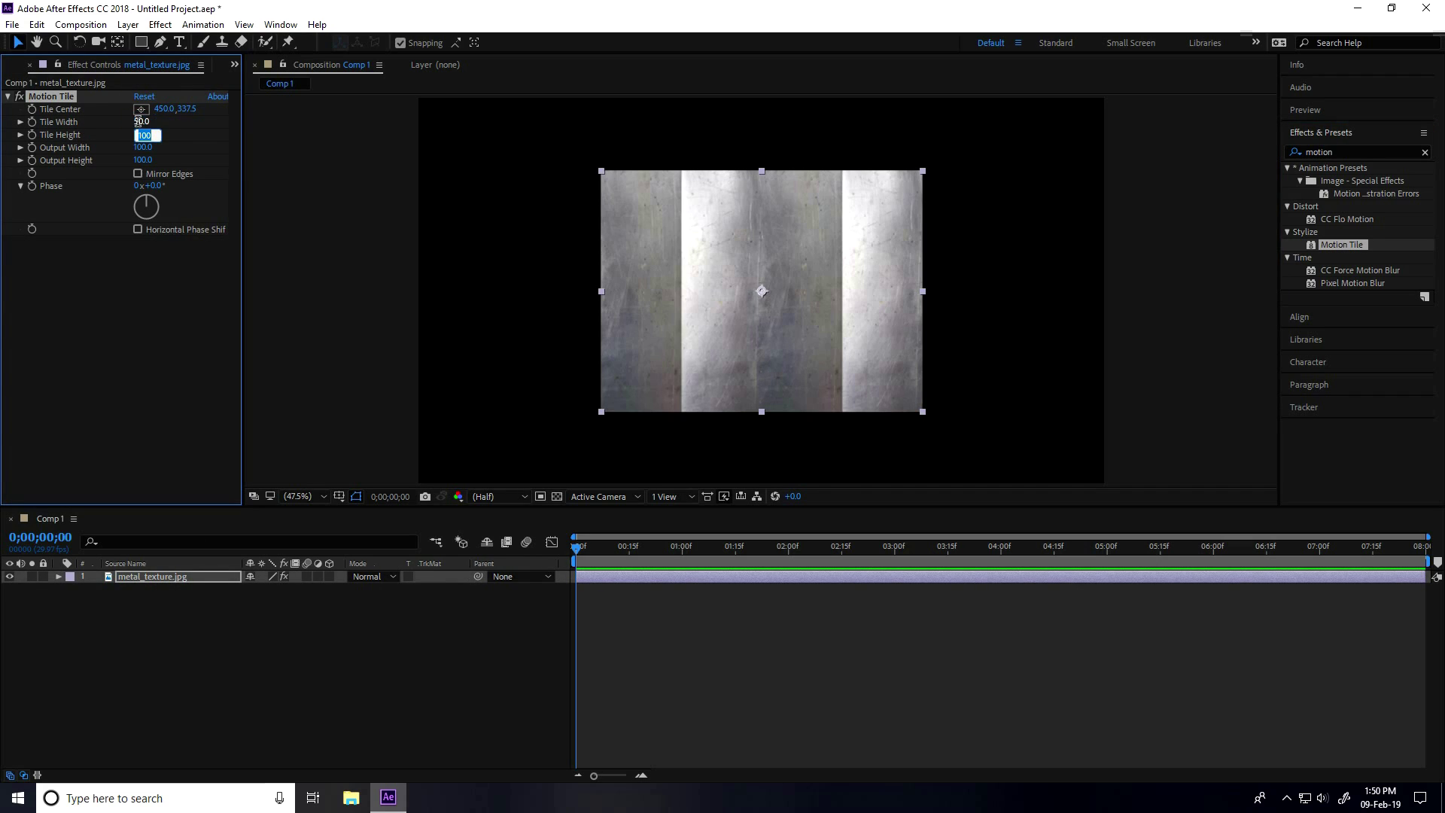
type("50")
key("Tab")
type("25")
key("Tab")
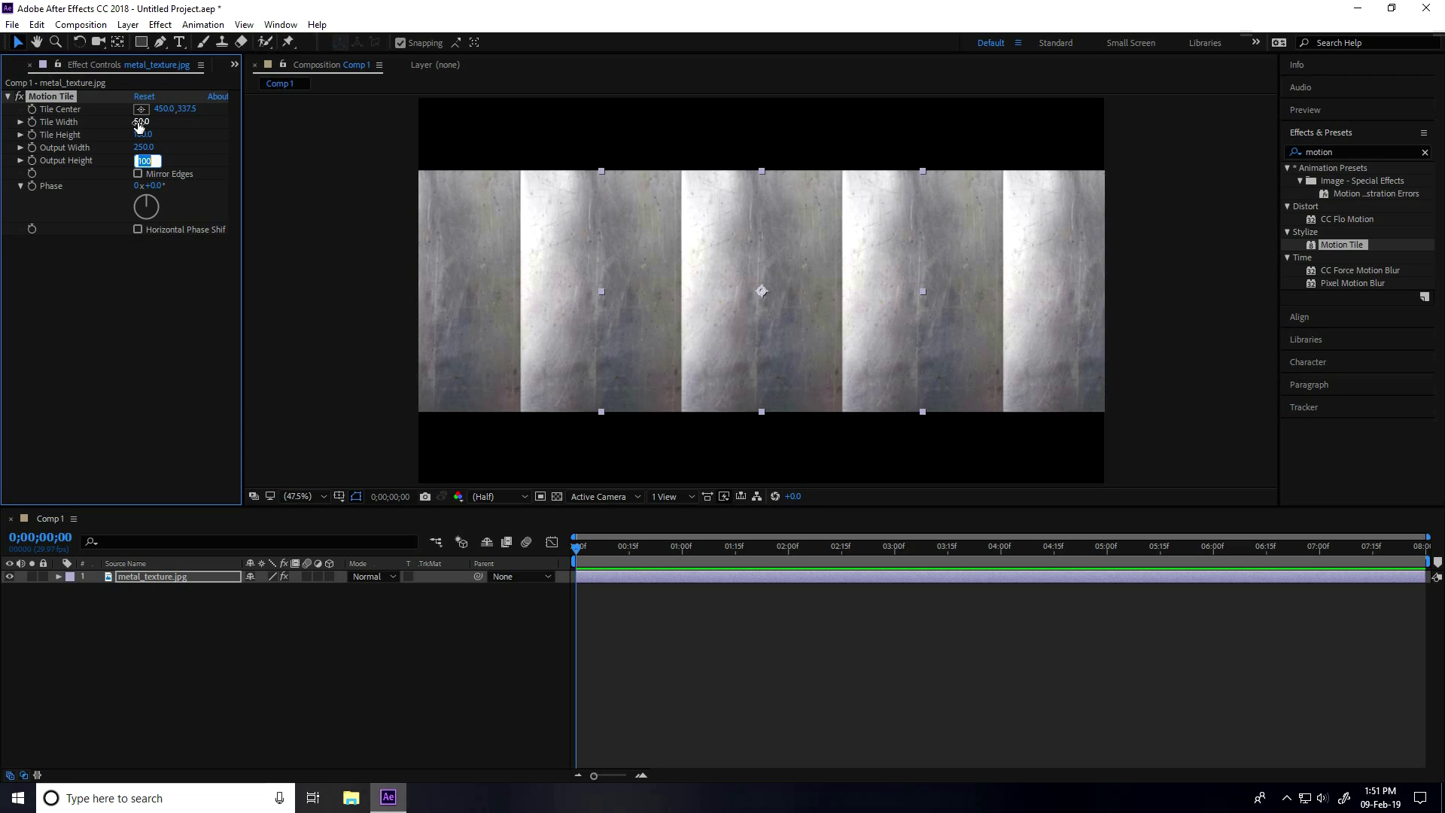
type("200")
key("Return")
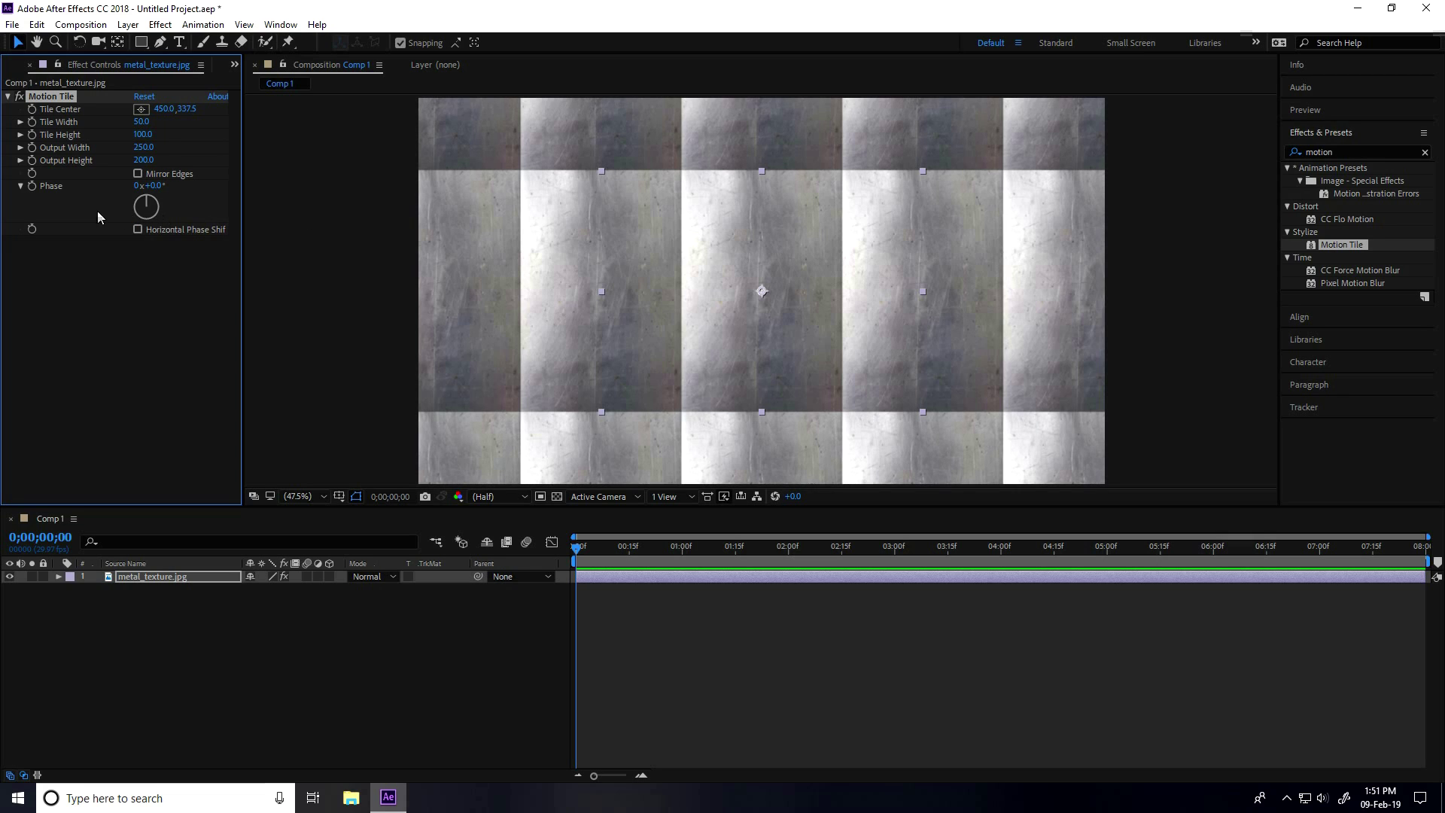
left_click(138, 174)
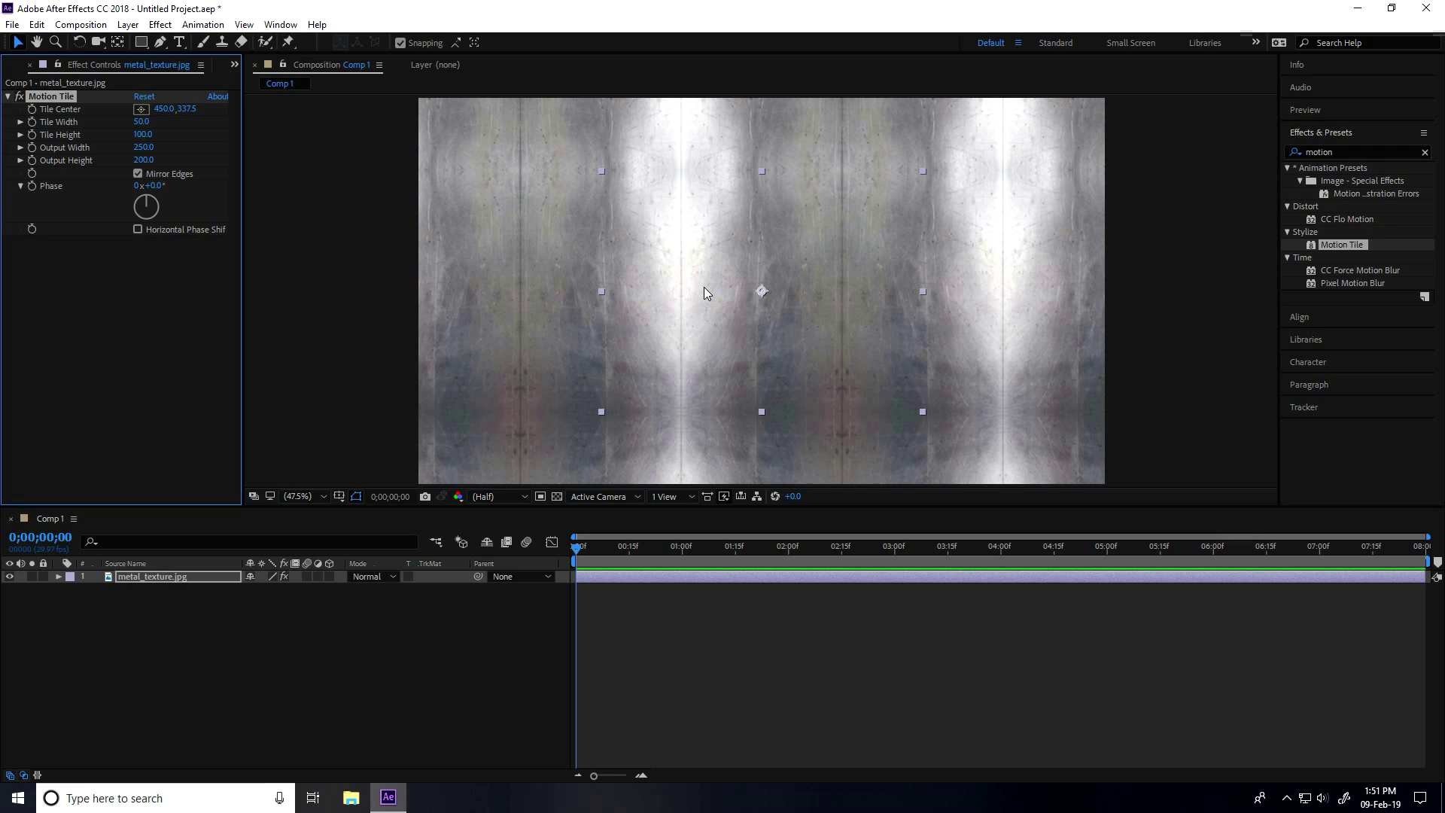
Create a text layer reading 'CINEMATIC' above 'TRAILER' on two lines
left_click(315, 672)
left_click(178, 42)
left_click(459, 249)
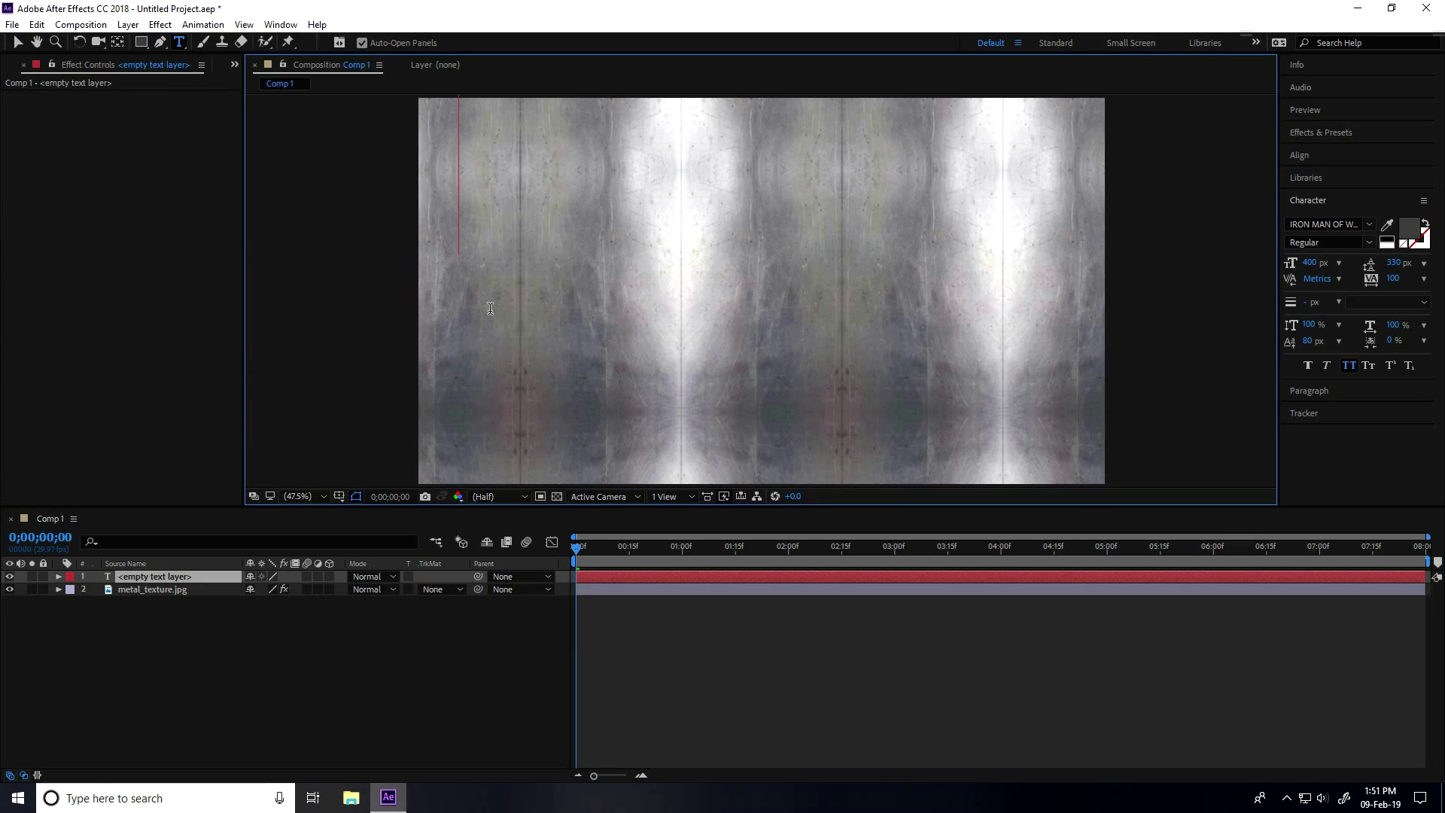
type("ci")
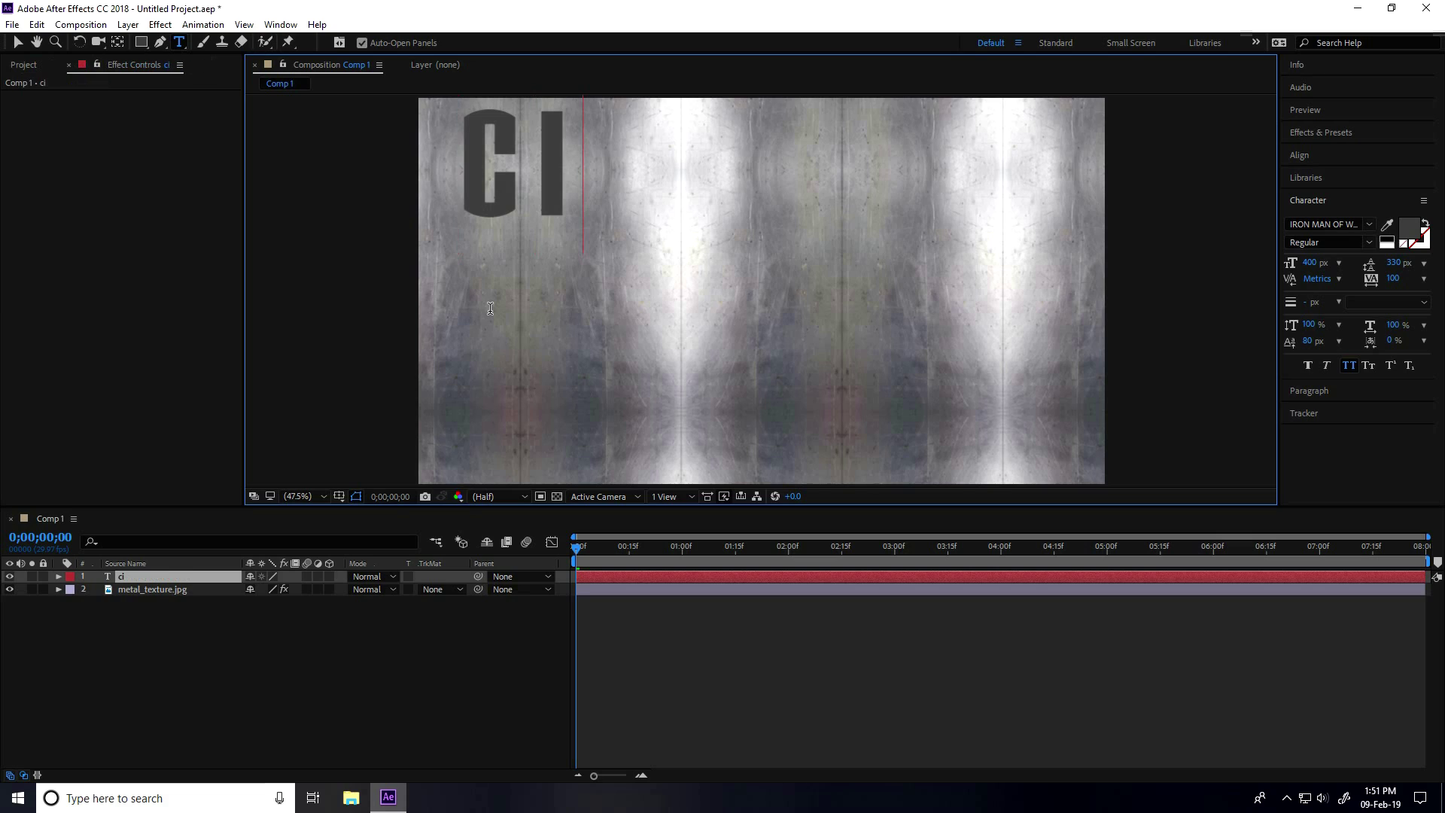
type("nemat")
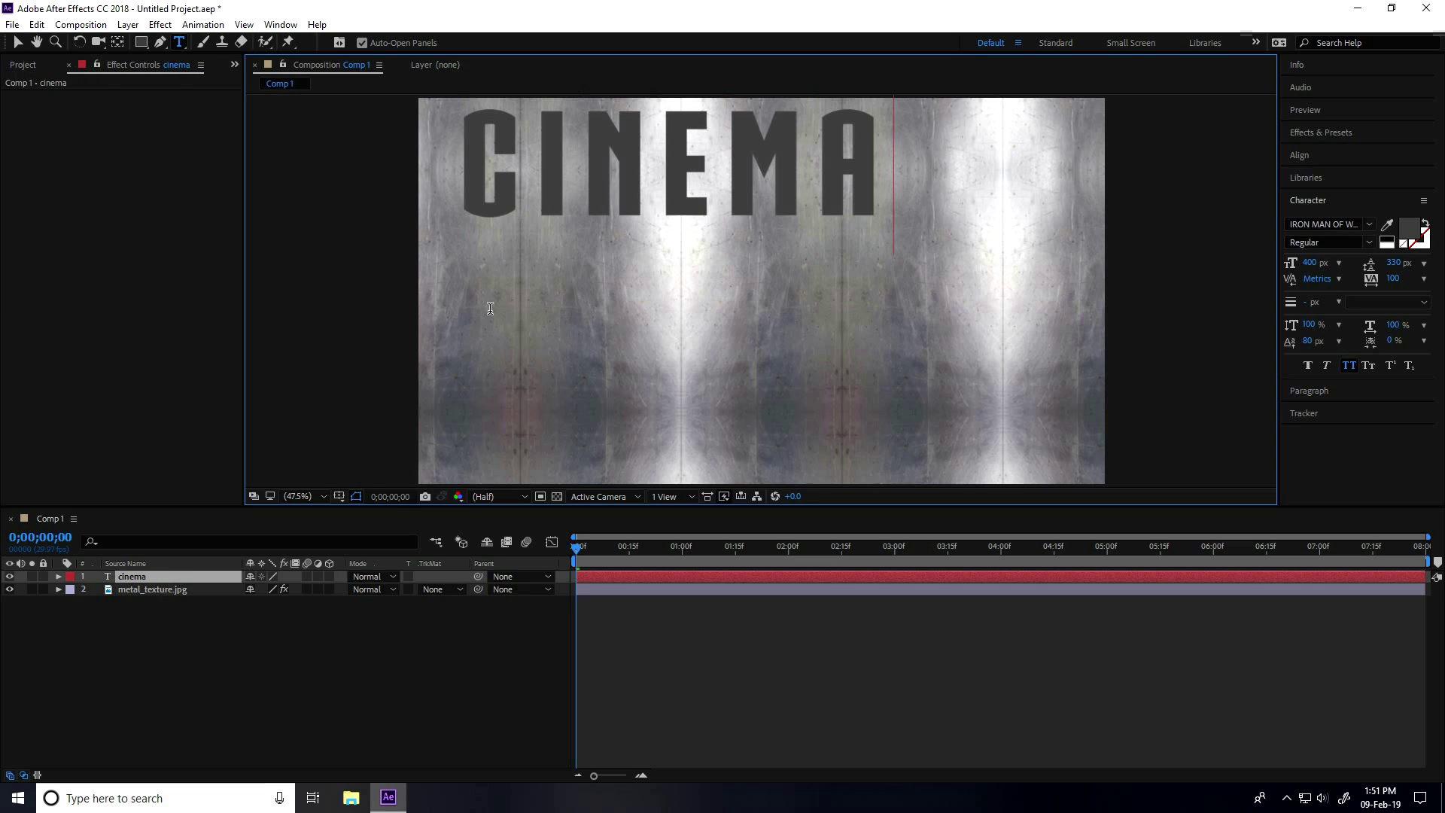
type("ic")
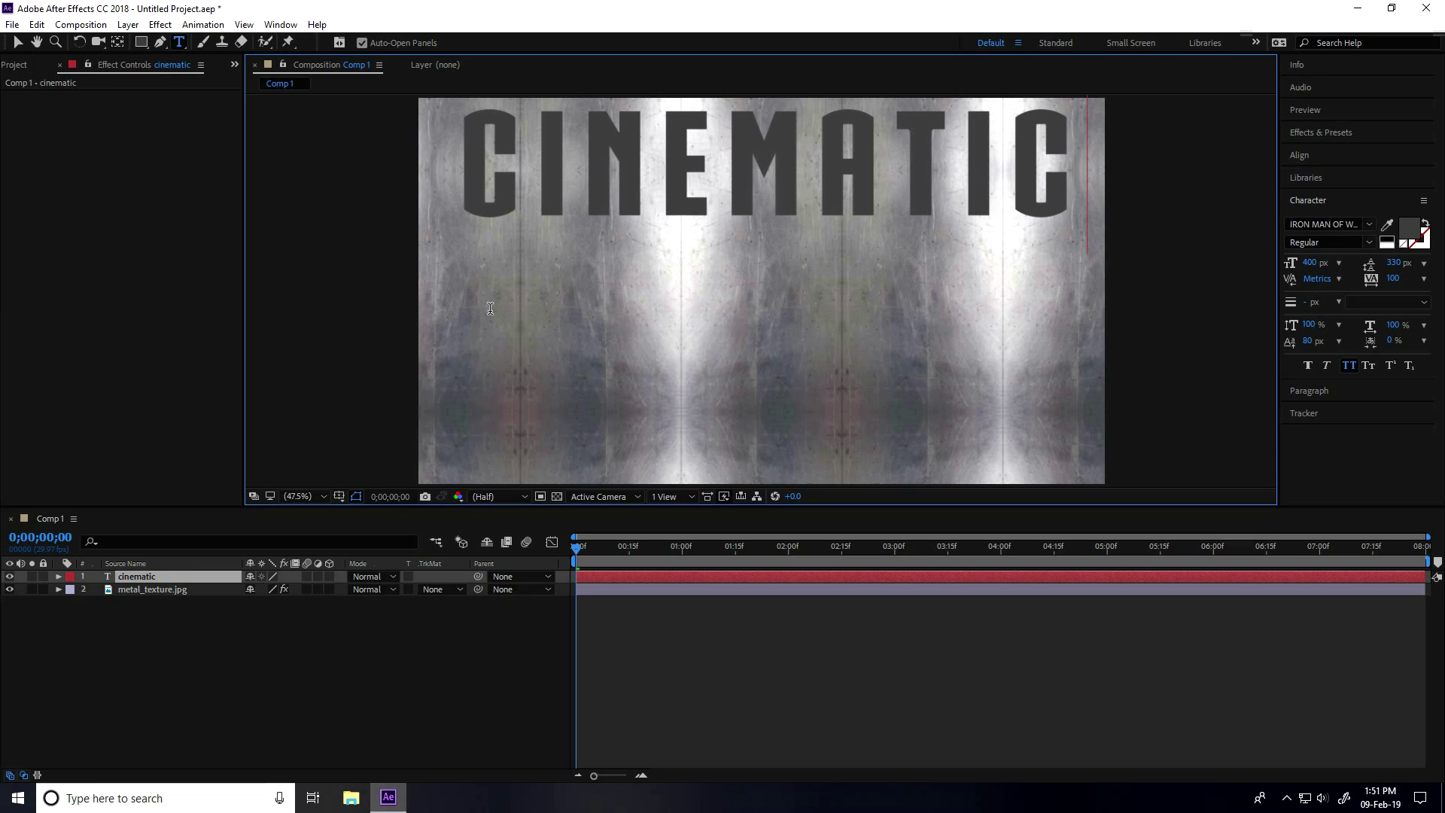
key("Return")
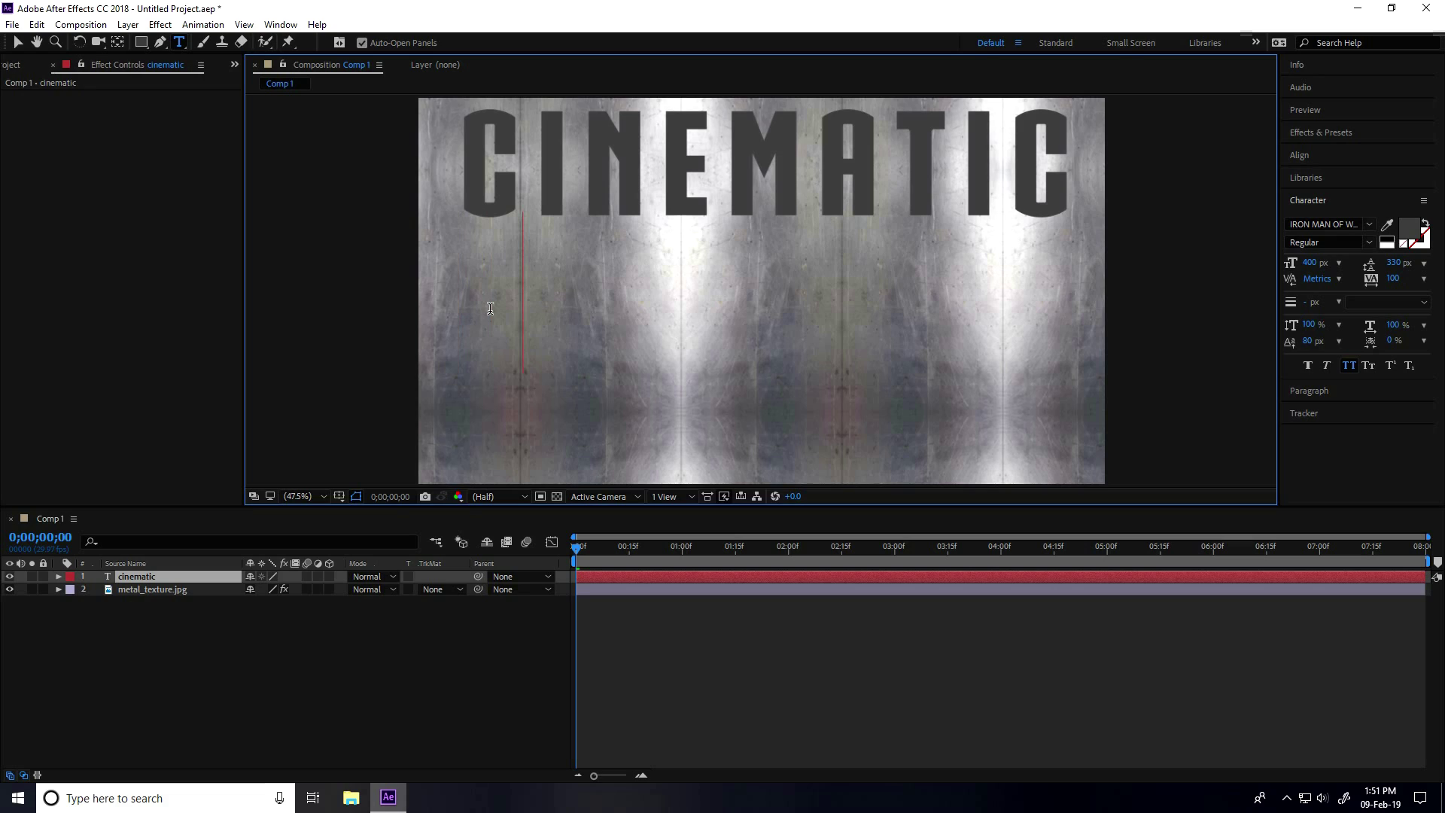
type("t")
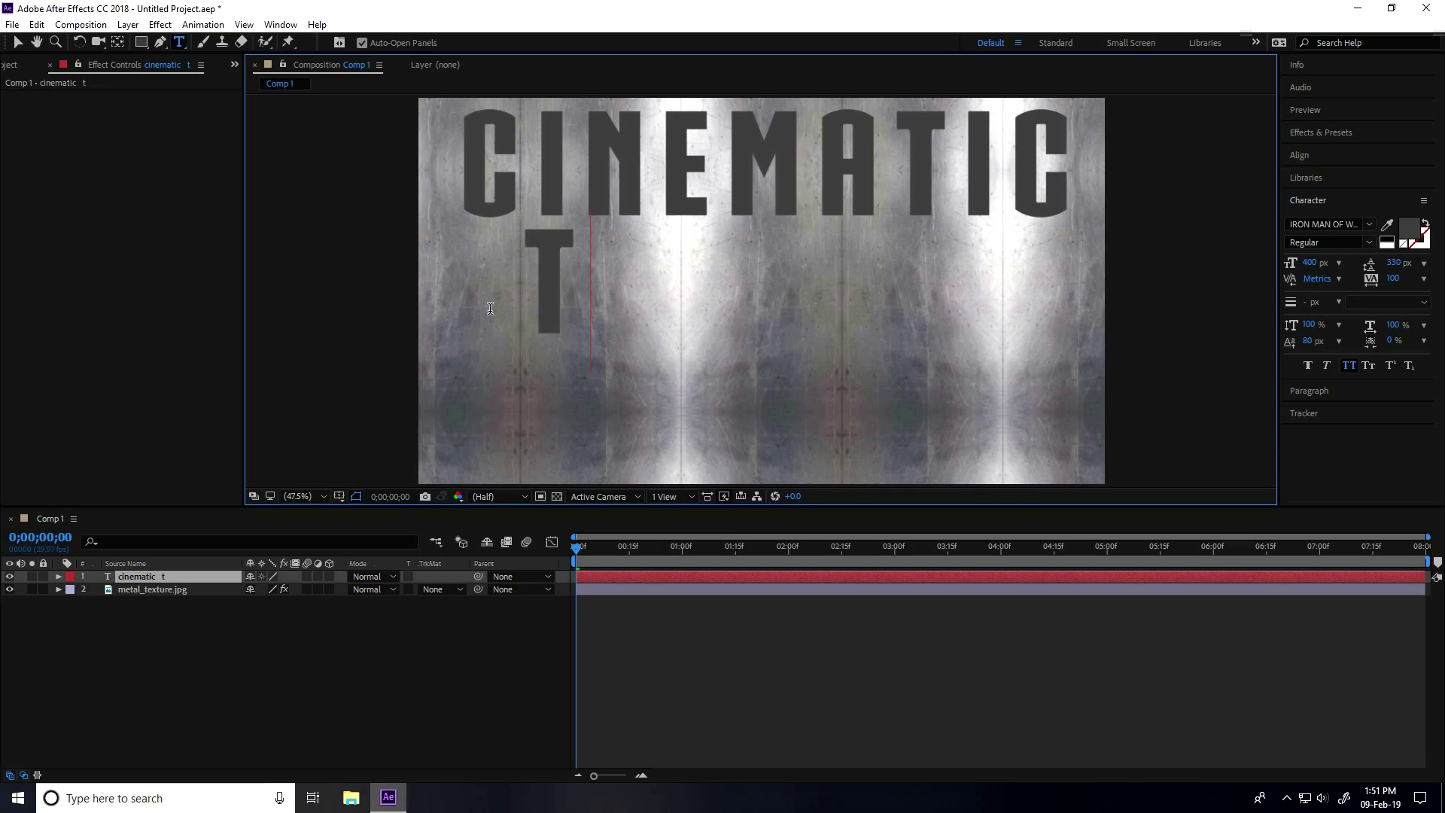
type("ra")
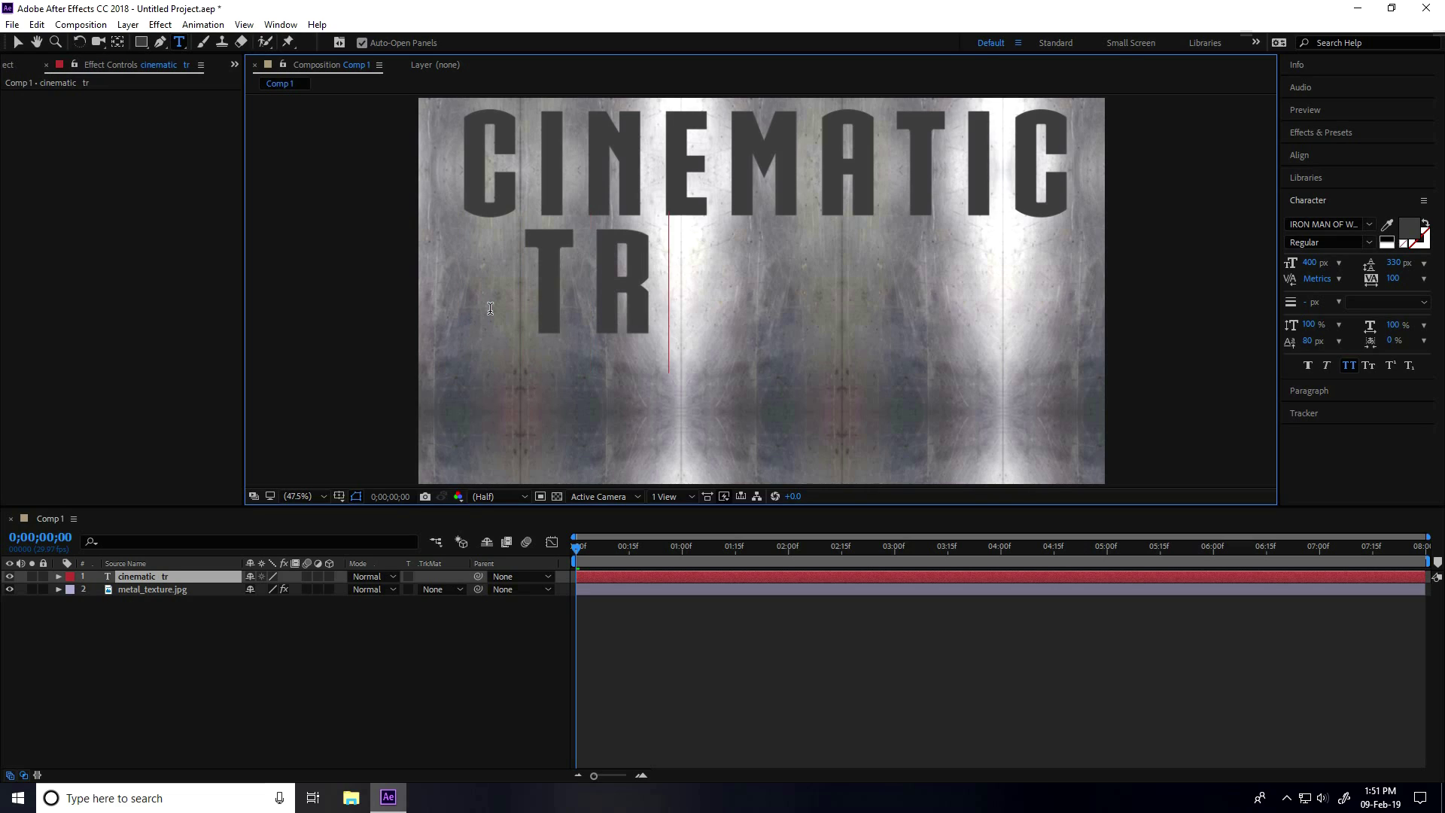
type("iler")
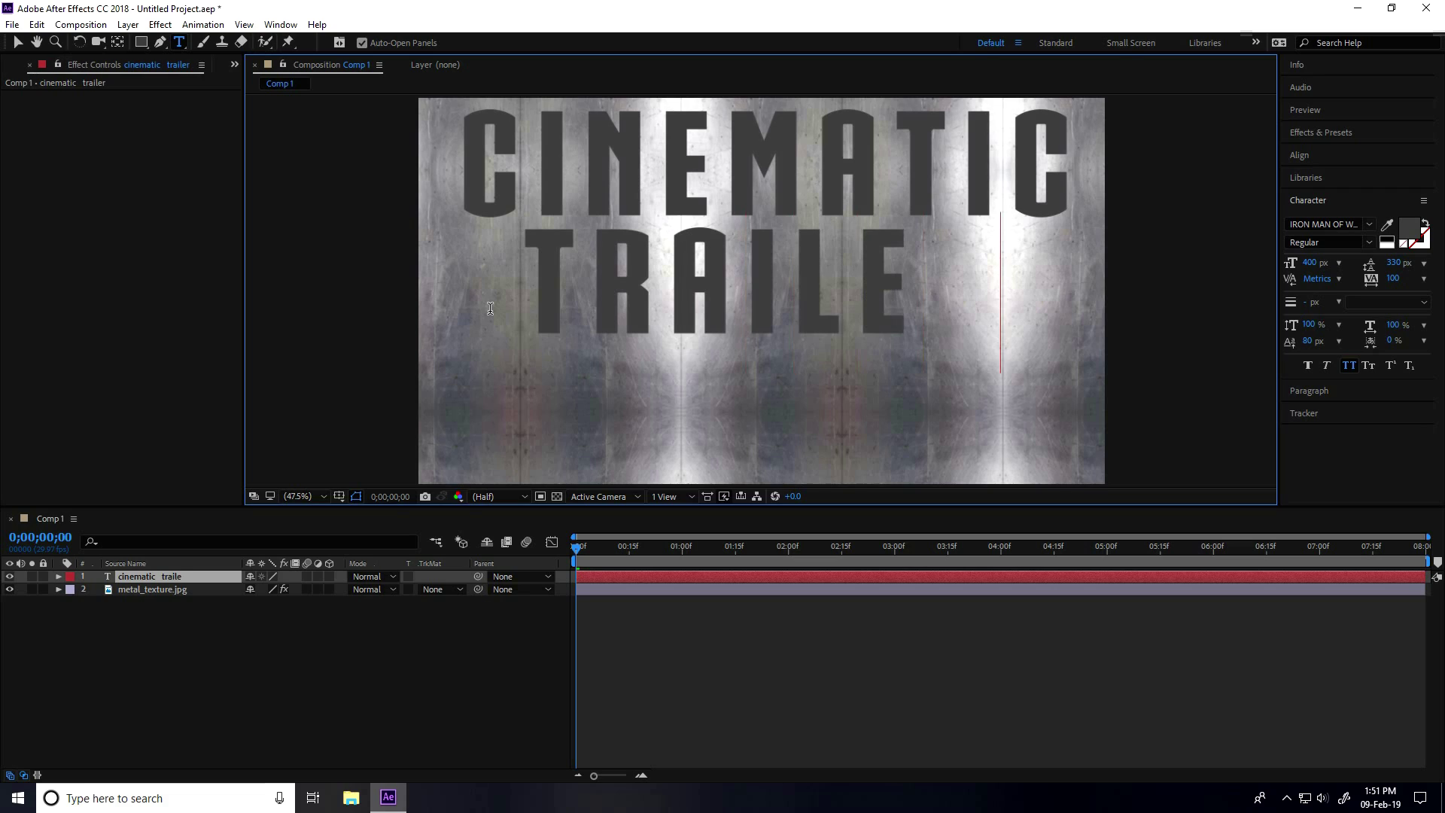
left_click(18, 42)
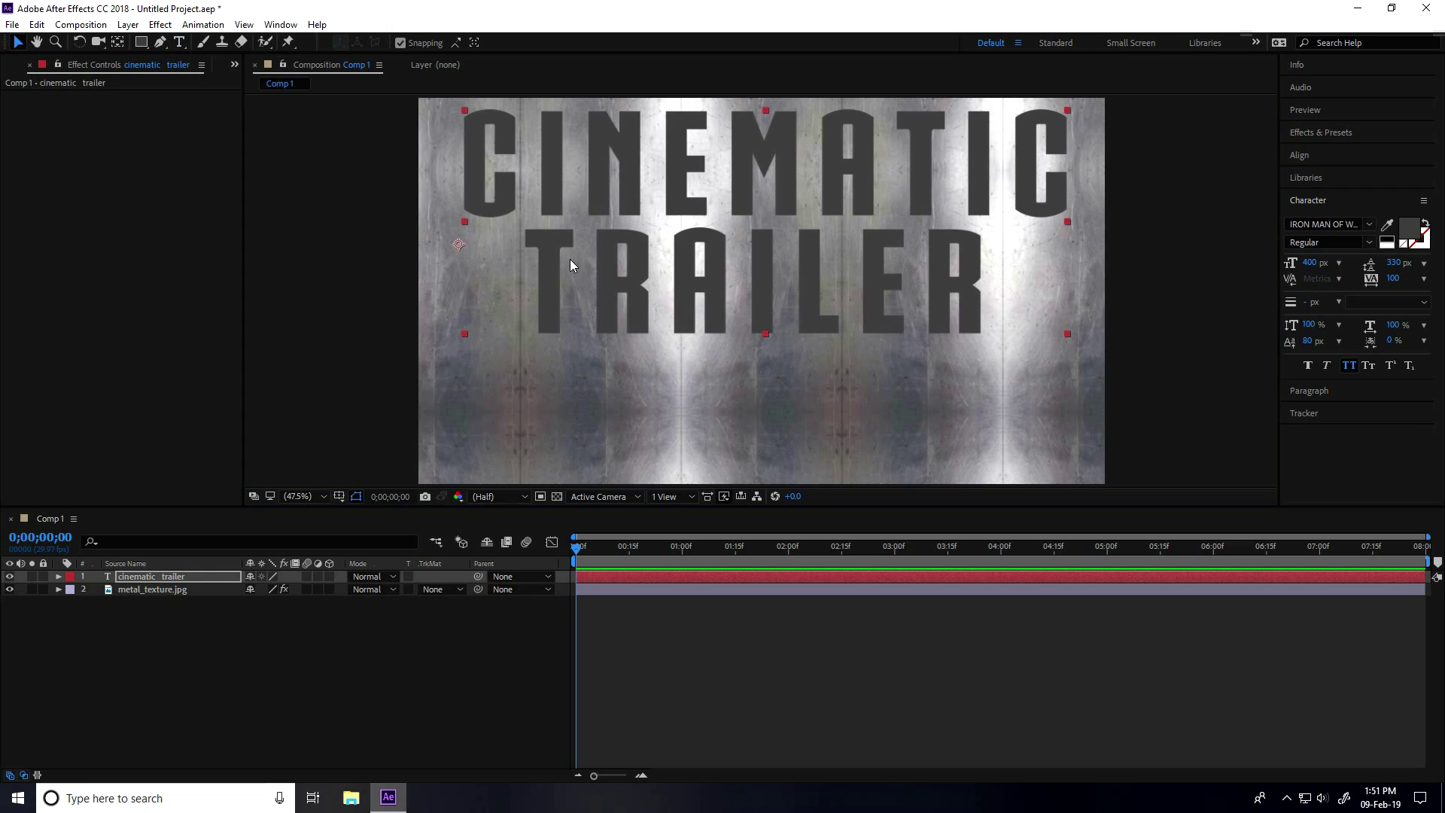
Centre the title horizontally and vertically and move its anchor point to its middle
left_click(1311, 153)
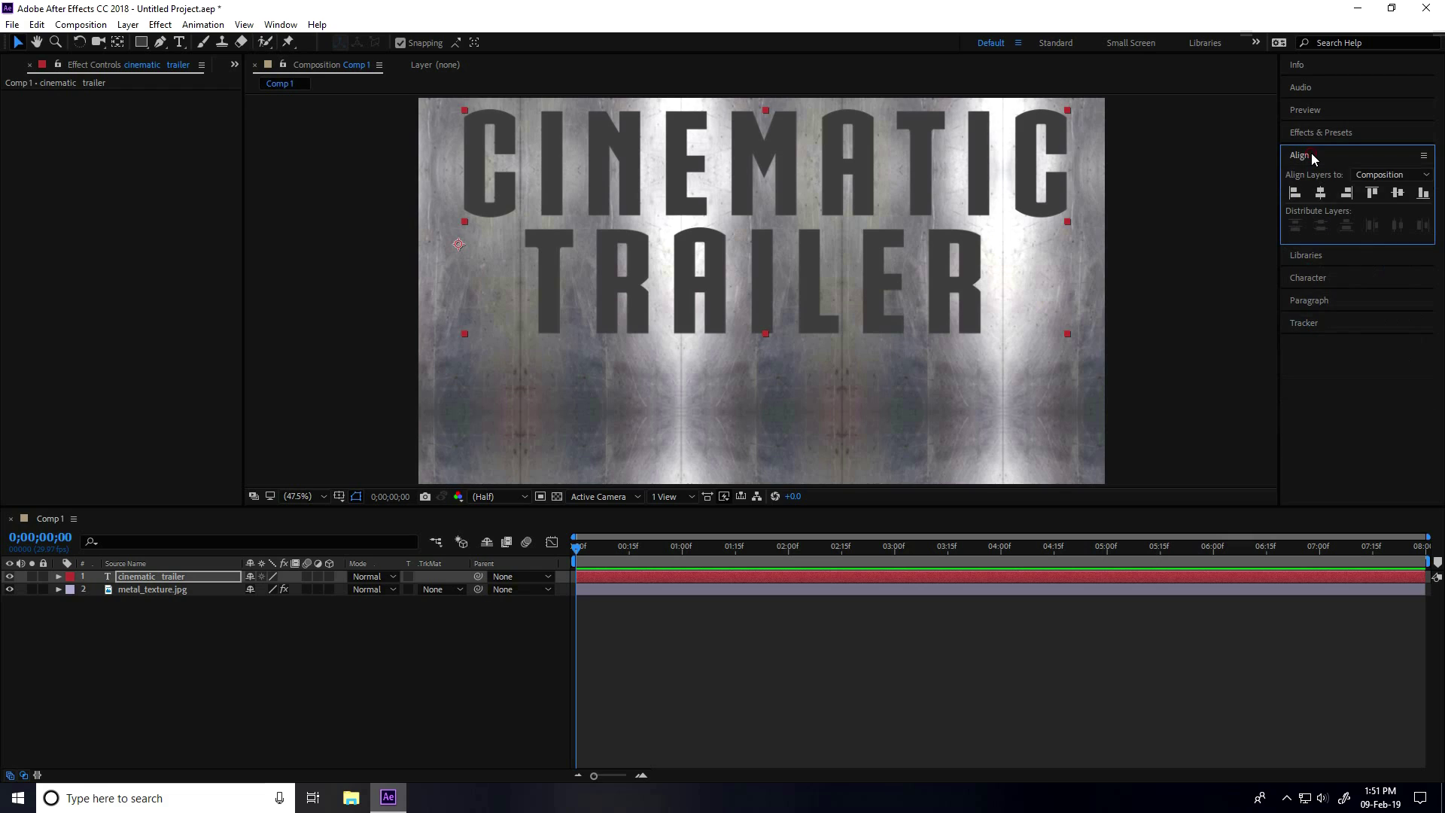
left_click(1326, 196)
left_click(1395, 194)
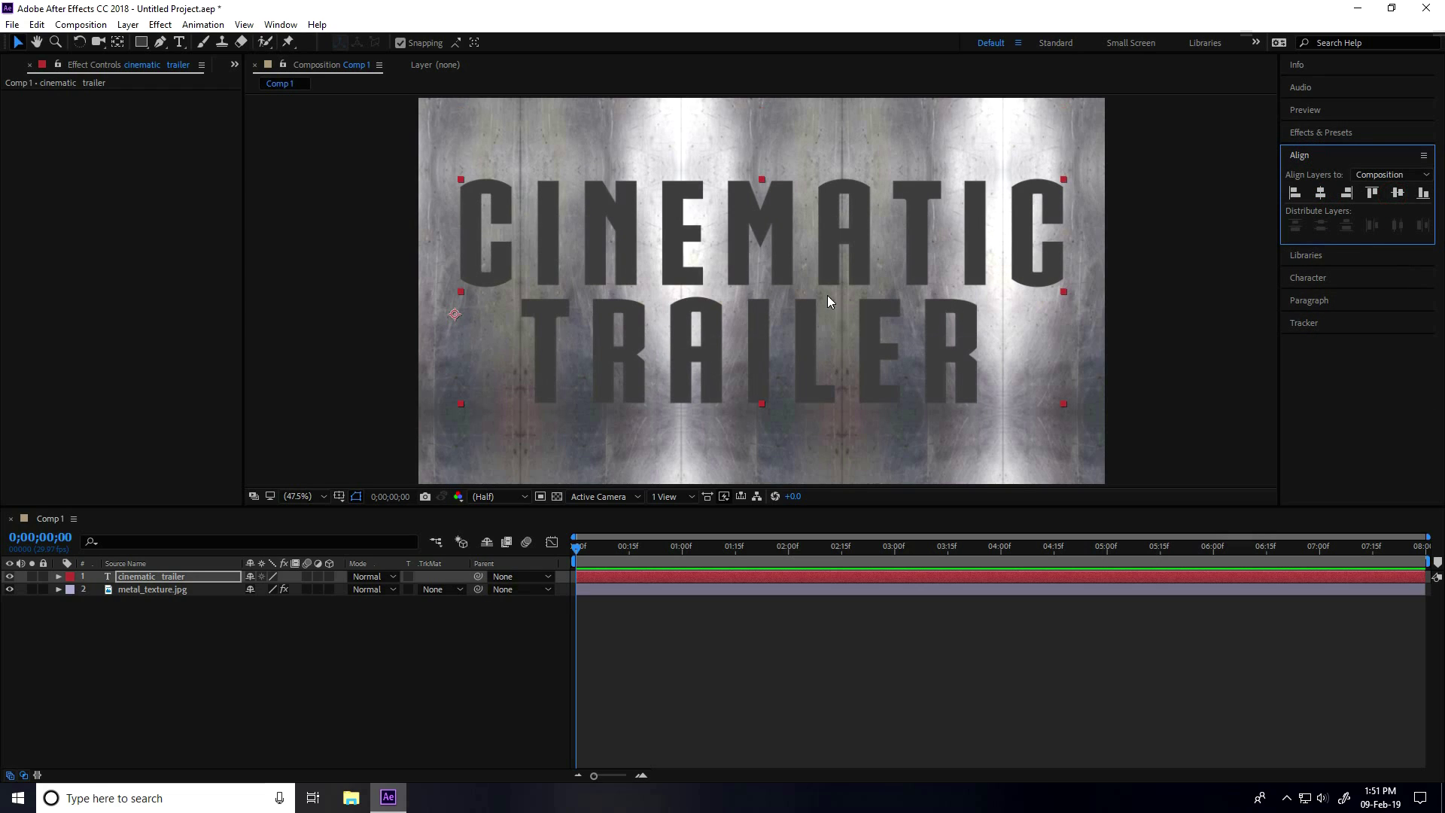
left_click(774, 331)
key("ctrl+alt+Home")
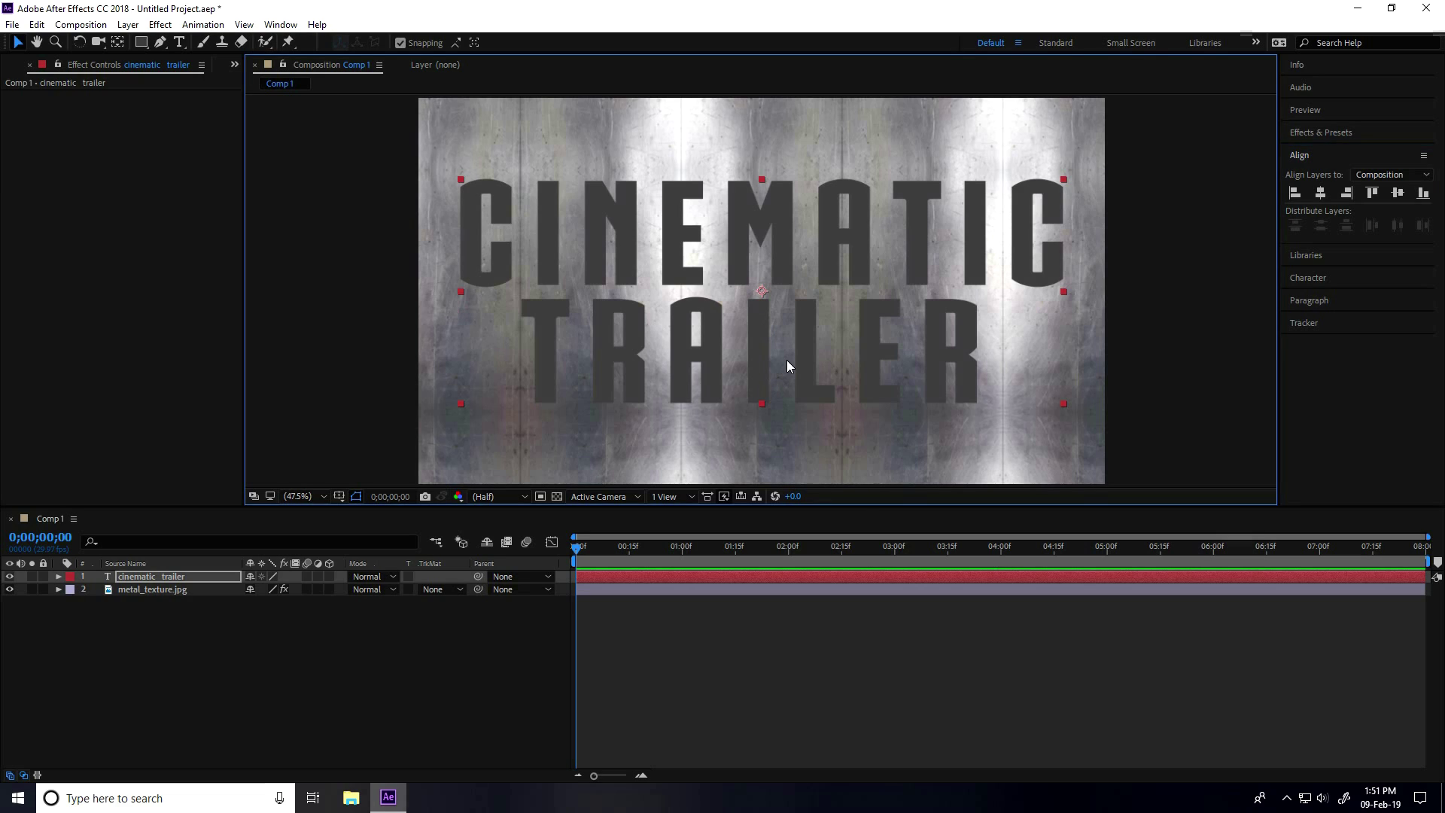
Set the metal_texture layer's track matte to the title's alpha
left_click(140, 589)
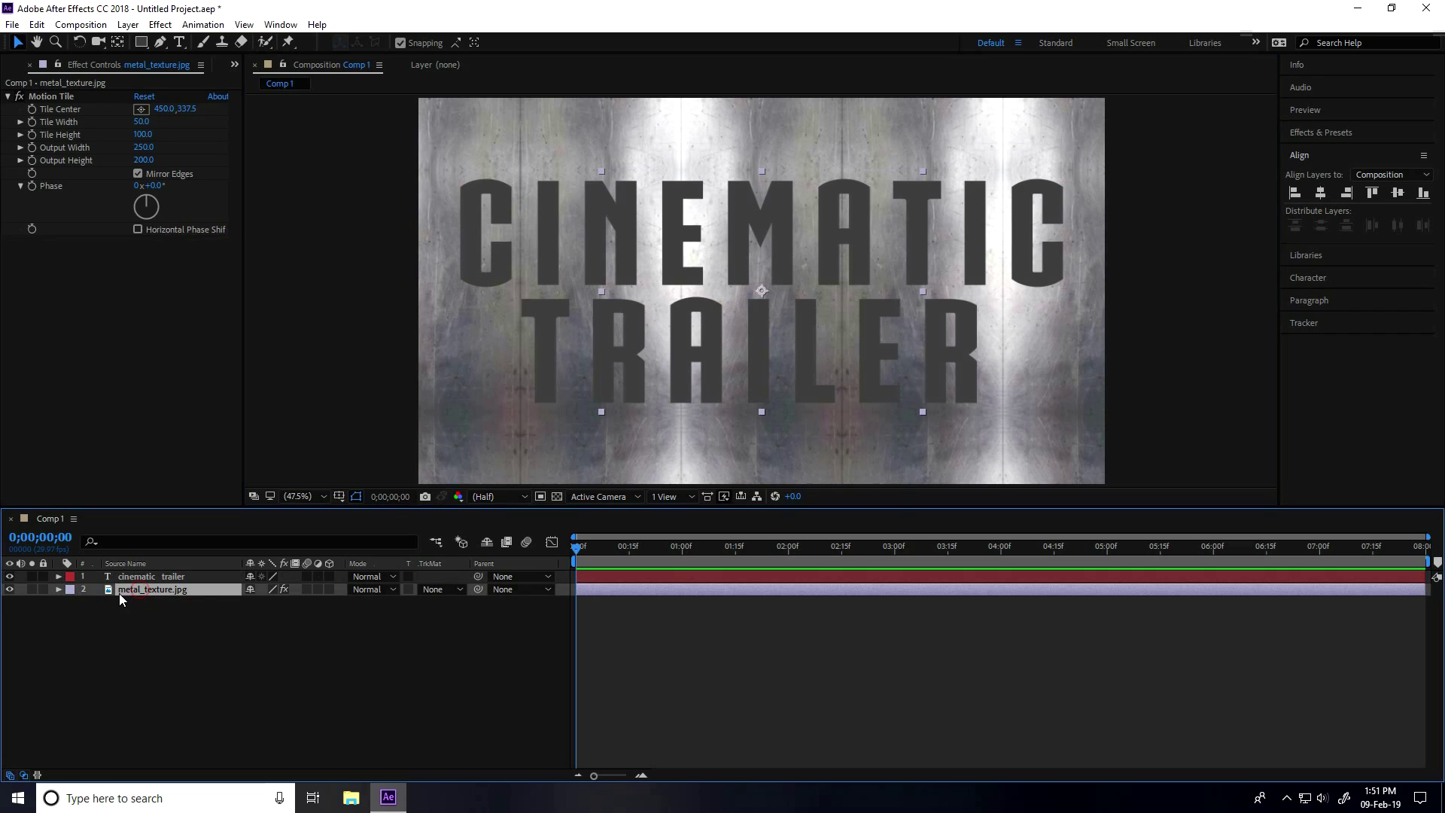
left_click(447, 592)
left_click(453, 629)
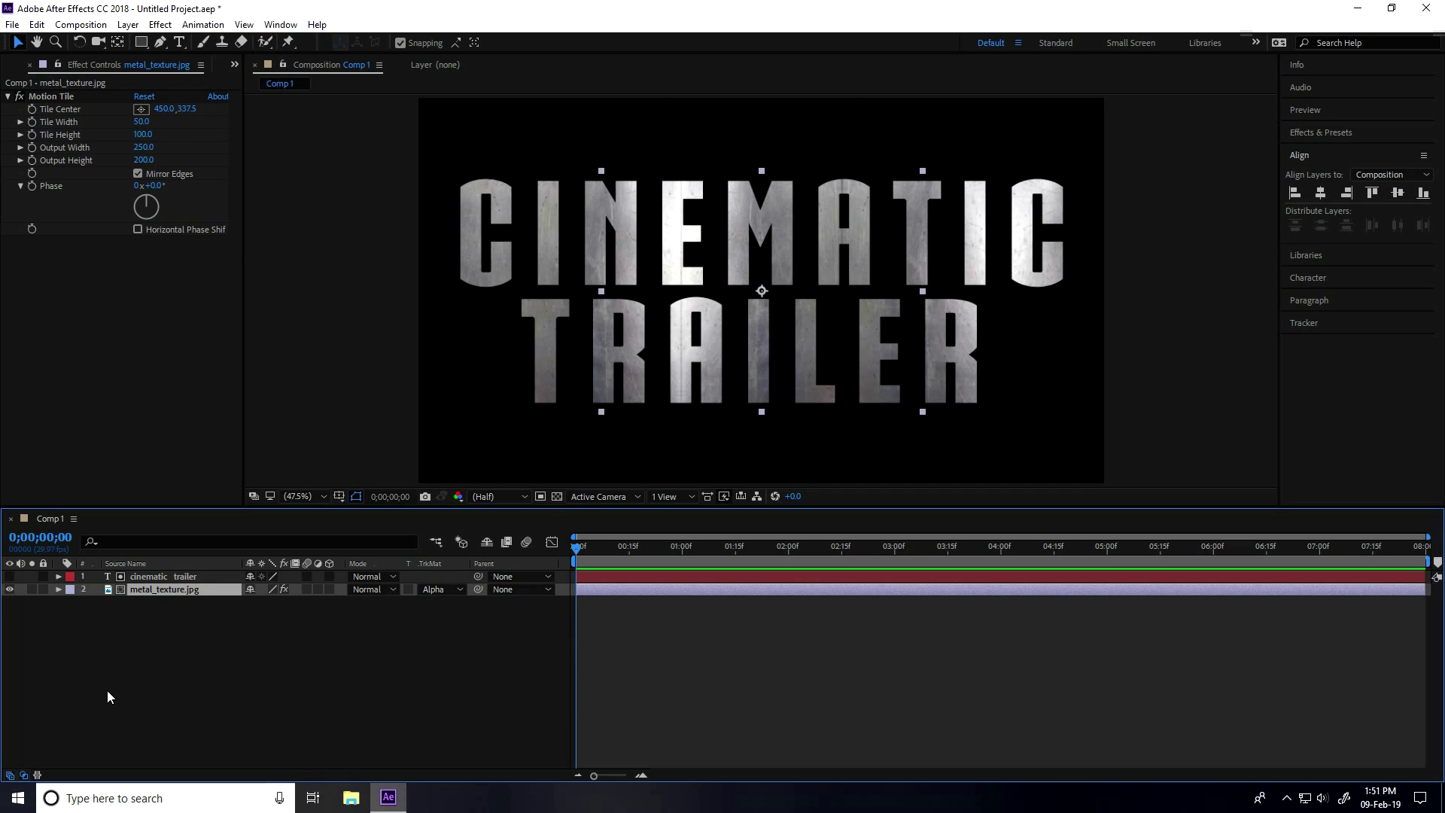
Pre-compose the title and texture layers into a composition named TEXT
left_click_drag(107, 689, 214, 561)
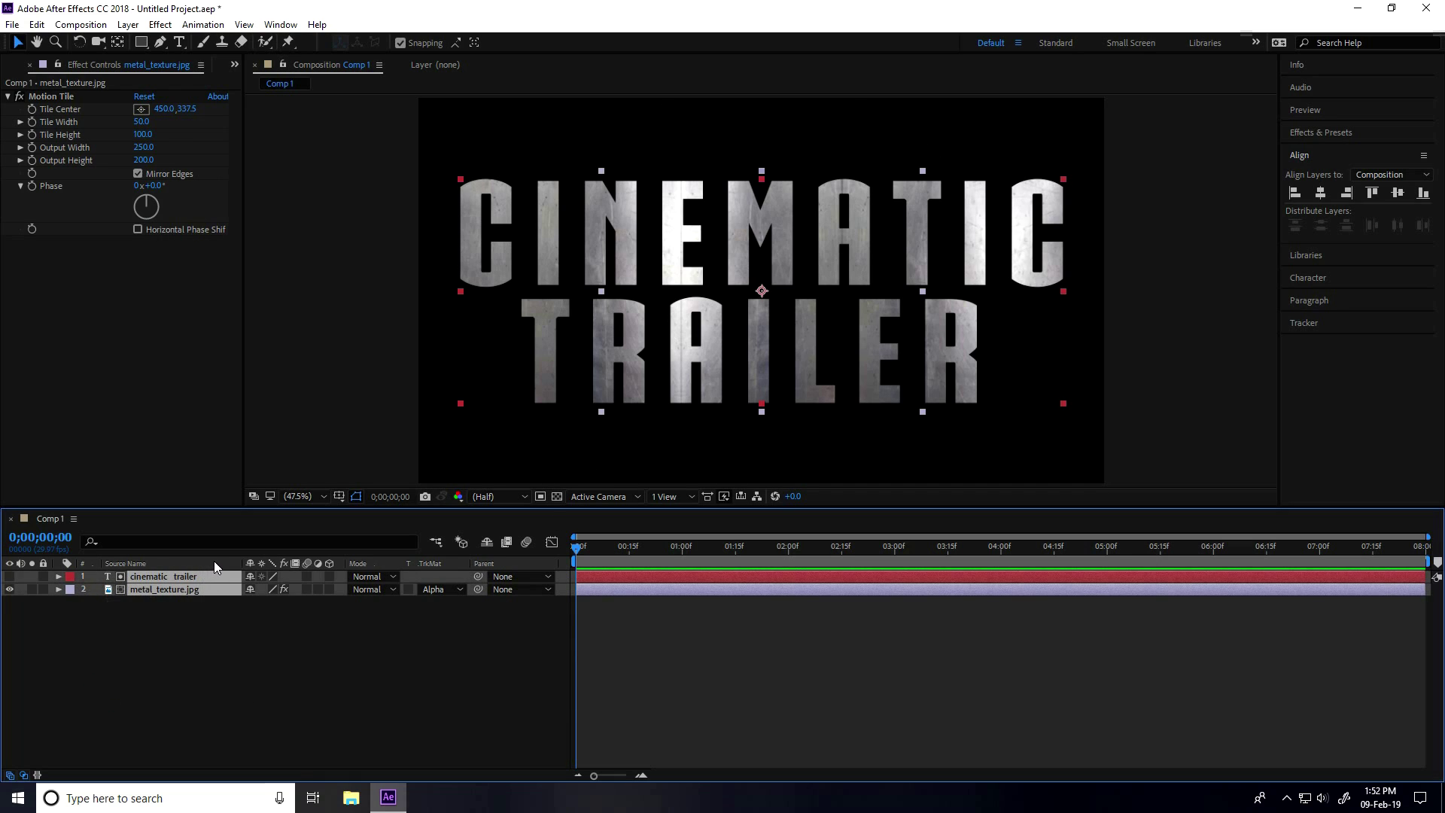
right_click(153, 590)
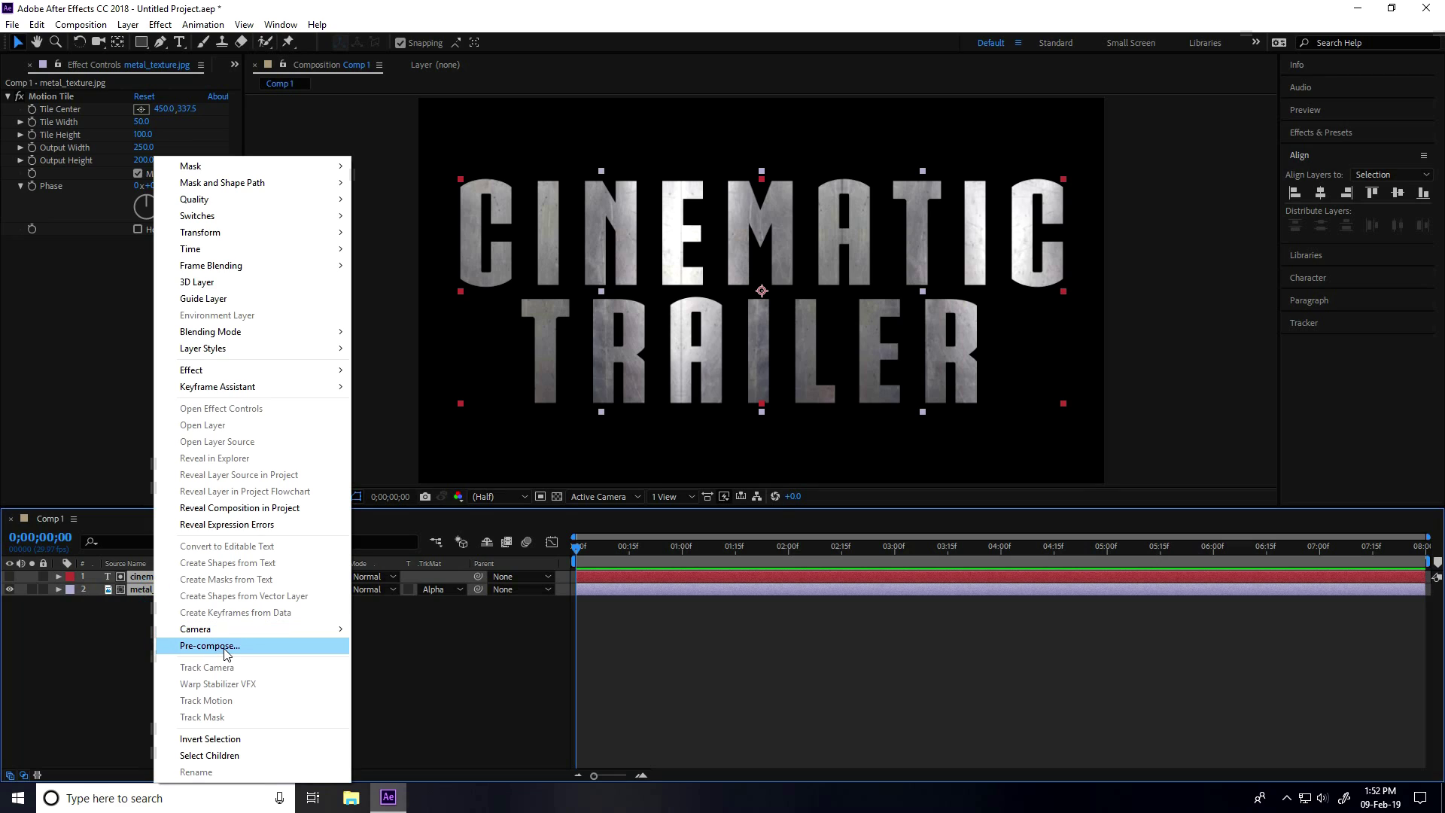
left_click(225, 647)
key("BackSpace")
type("TEXT")
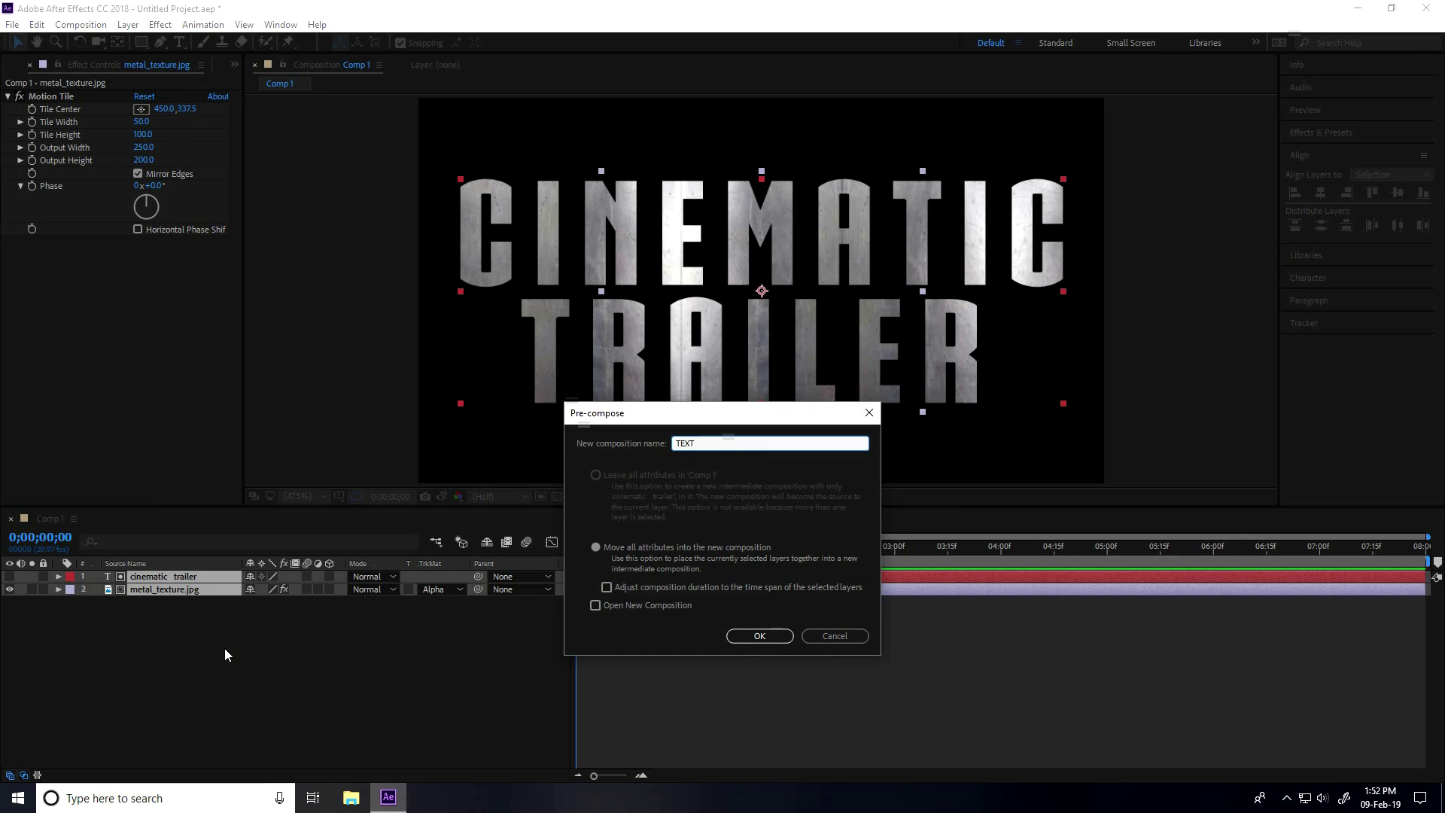
left_click(760, 636)
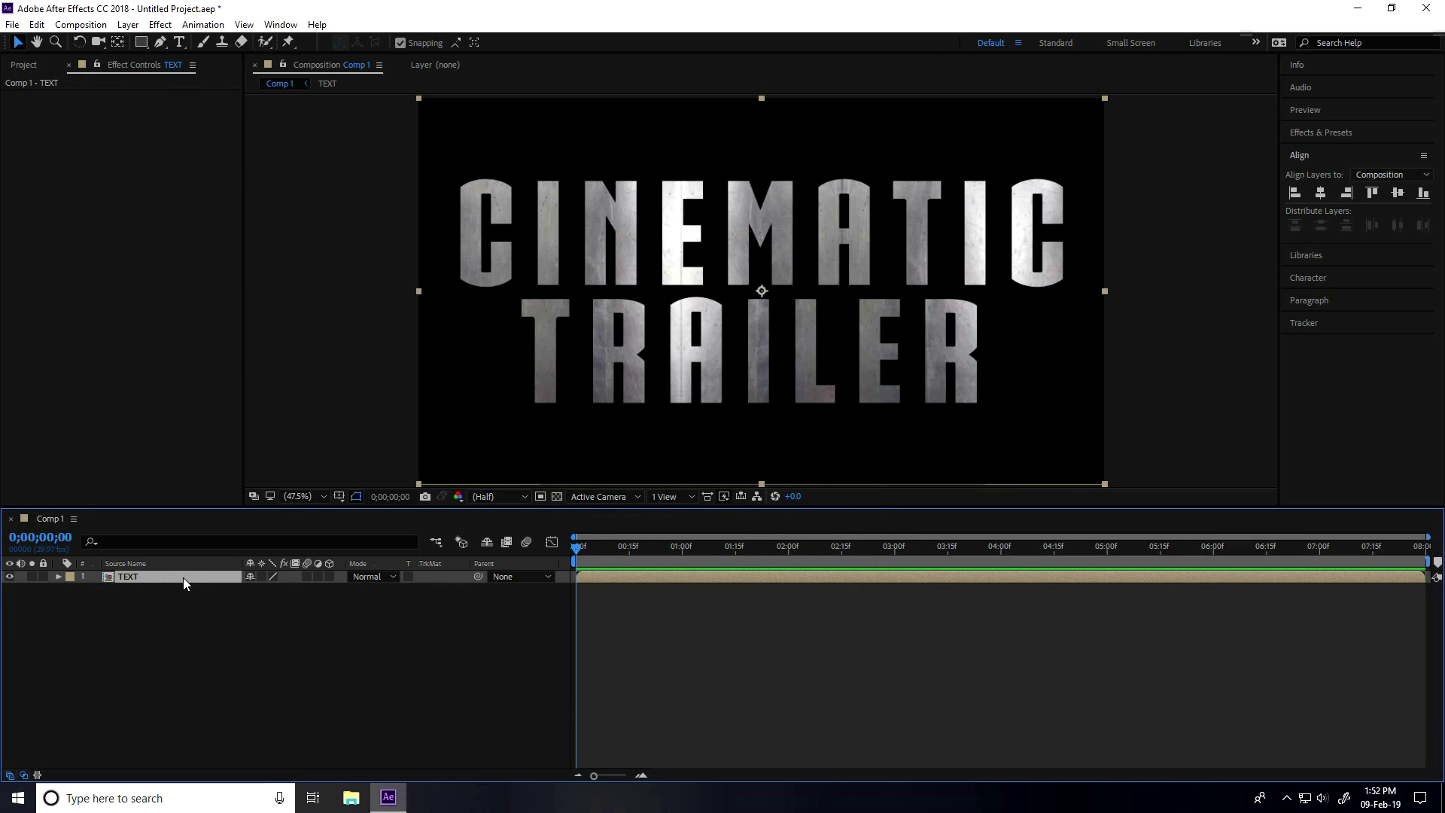
Pre-compose the TEXT layer into a new composition named 3D TEXT
right_click(125, 580)
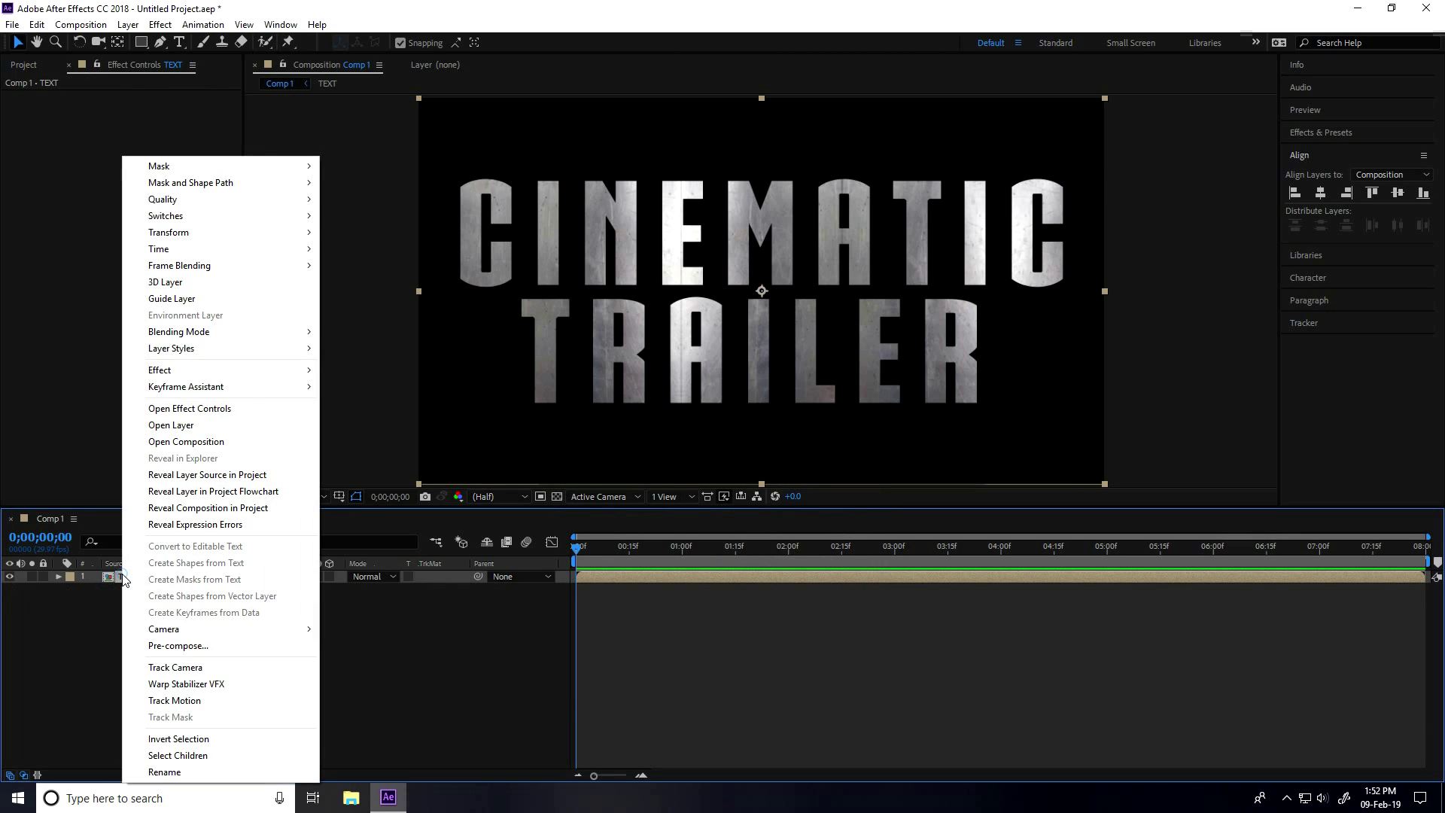
left_click(200, 647)
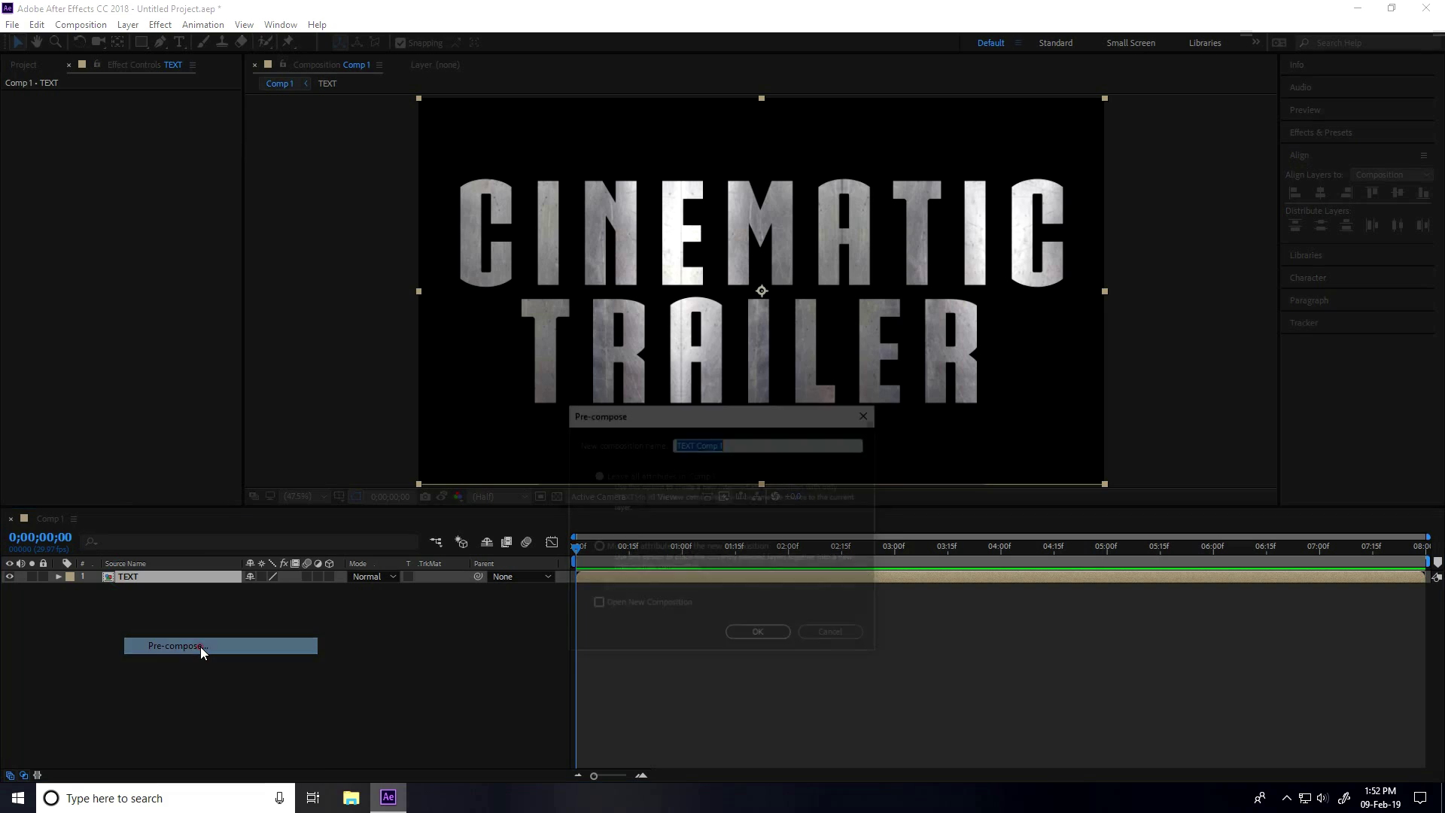
key("BackSpace")
type("3D TEXT")
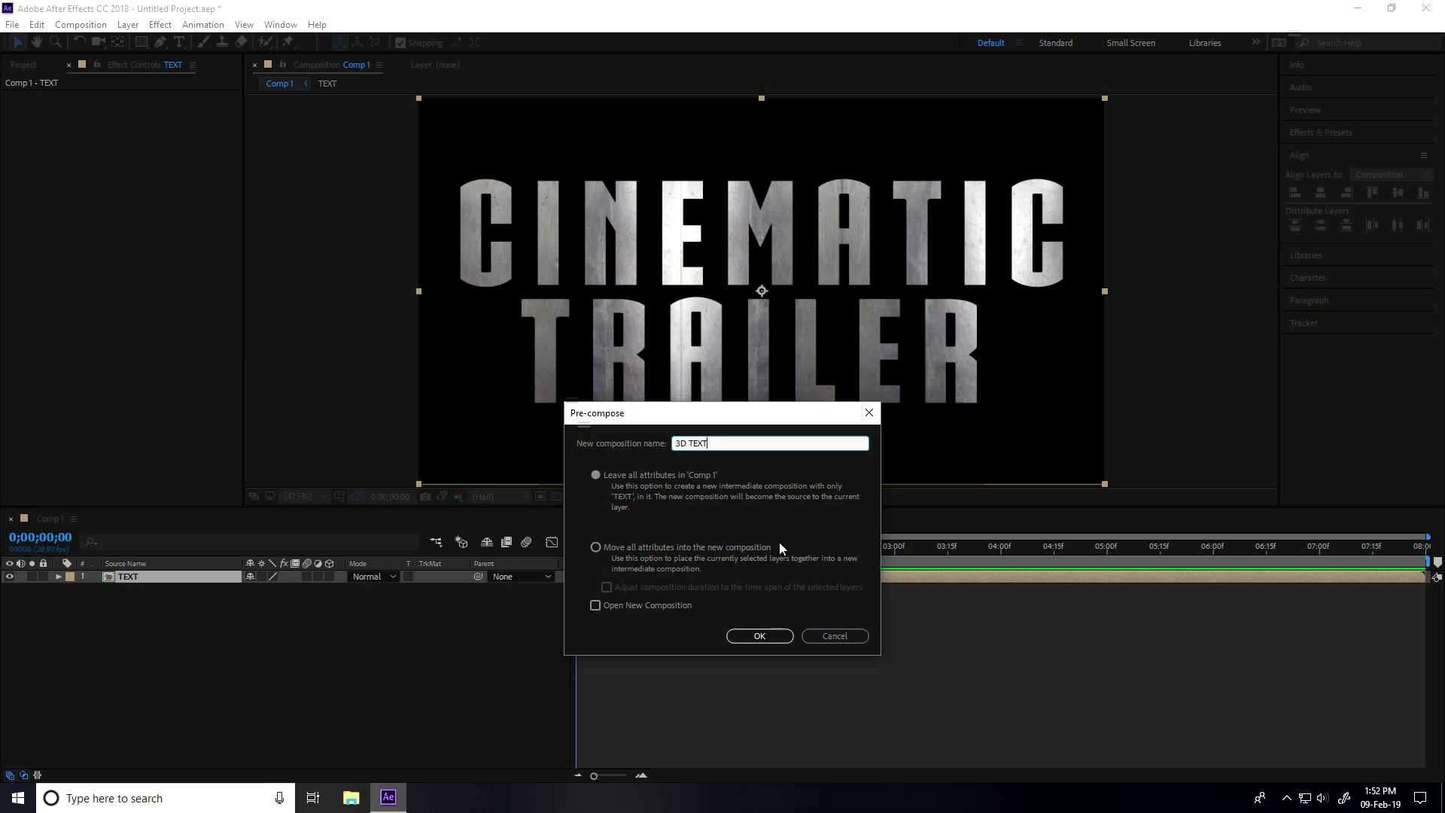
left_click(752, 635)
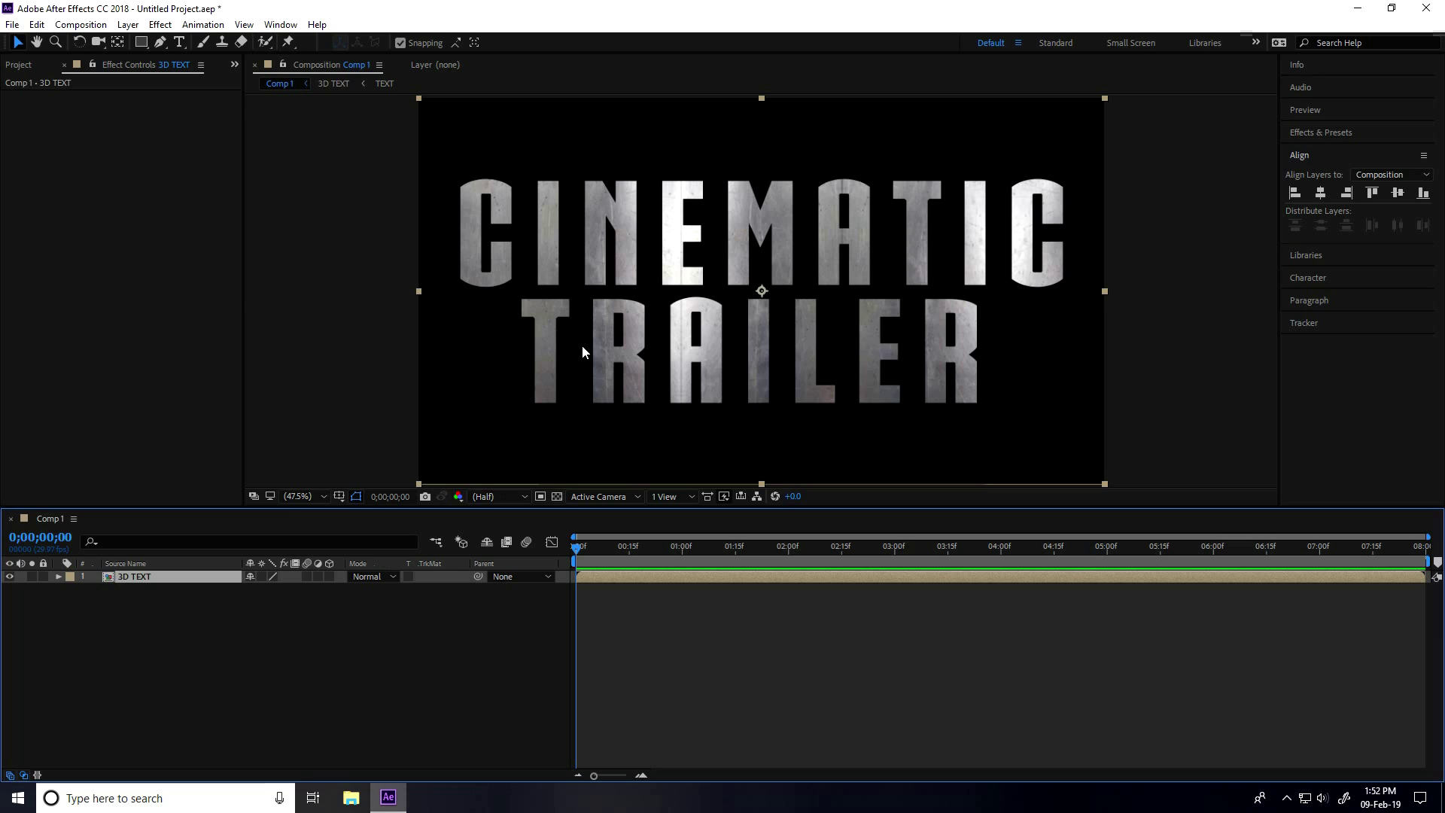
Open the 3D TEXT composition and apply Levels to the TEXT layer
double_click(155, 575)
left_click(120, 577)
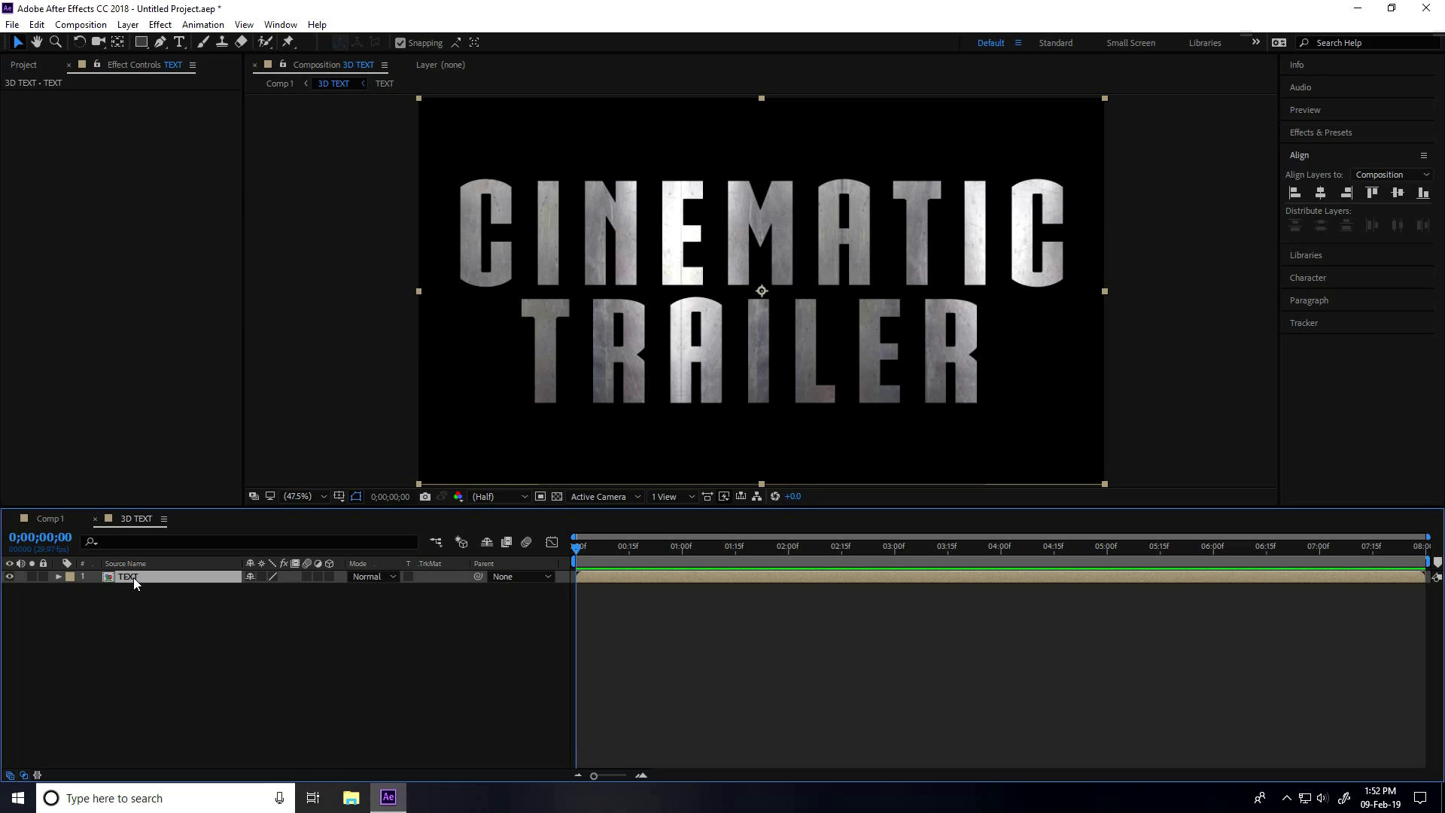
left_click(160, 25)
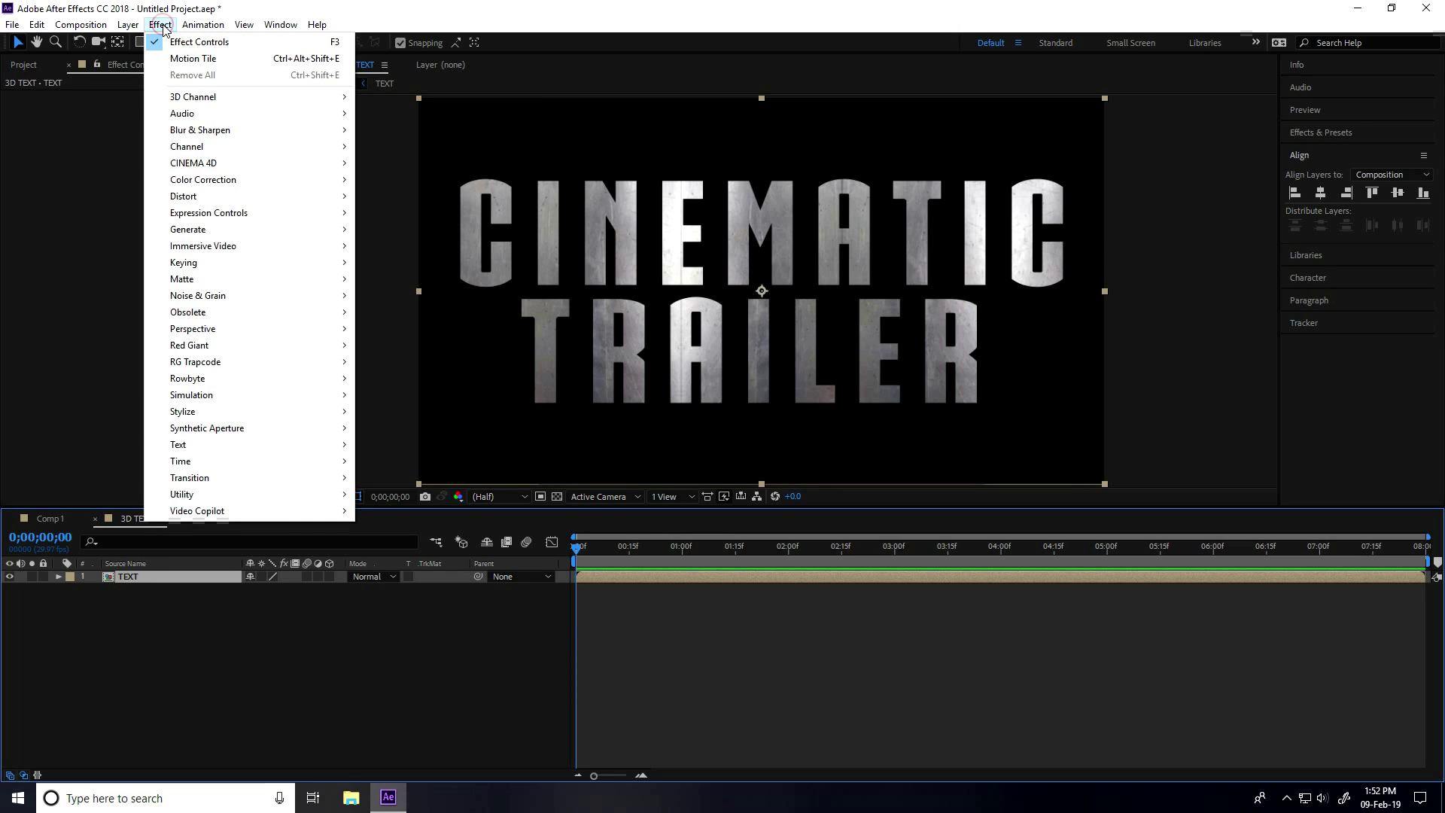
mouse_move(249, 181)
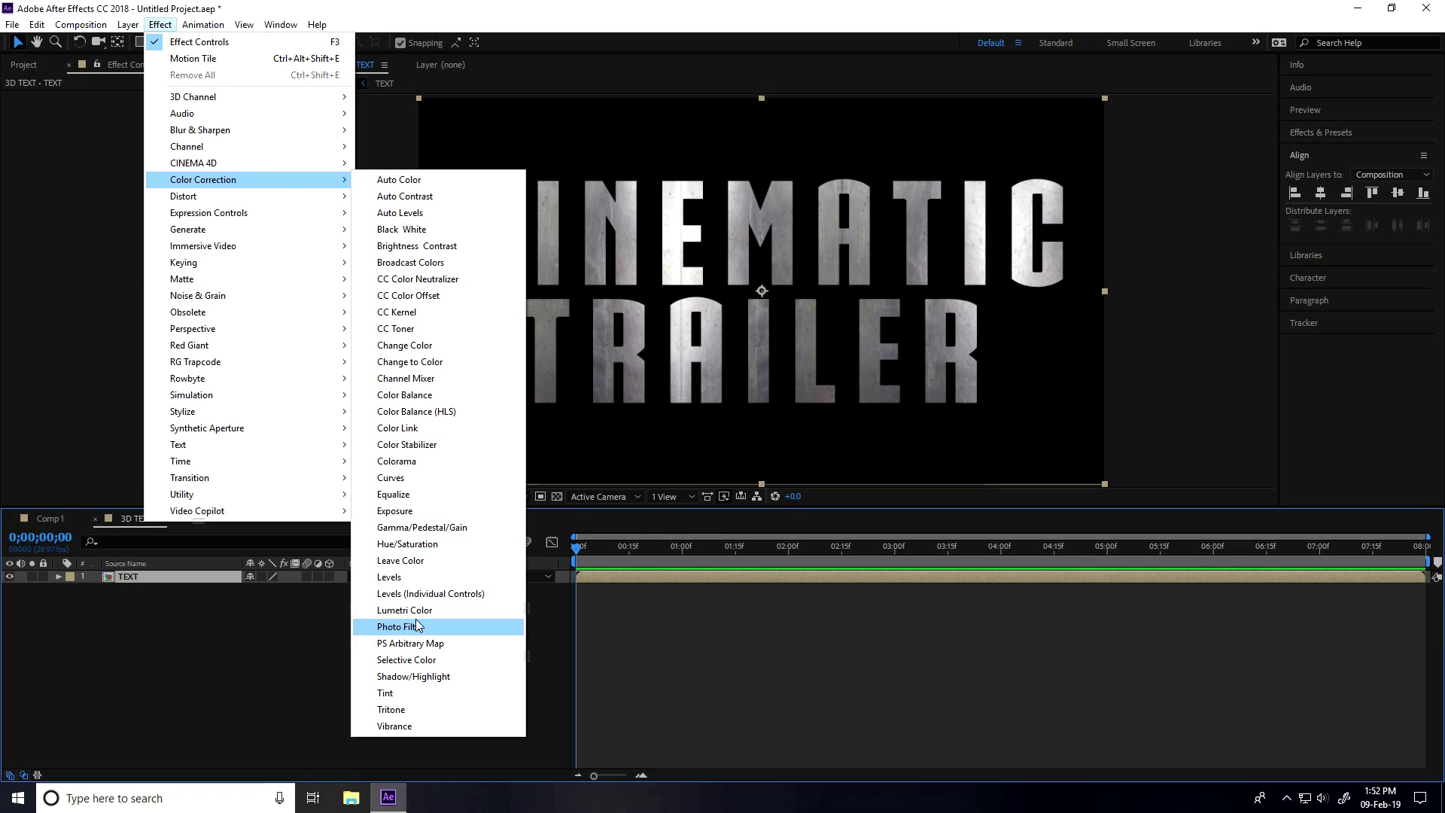
left_click(411, 580)
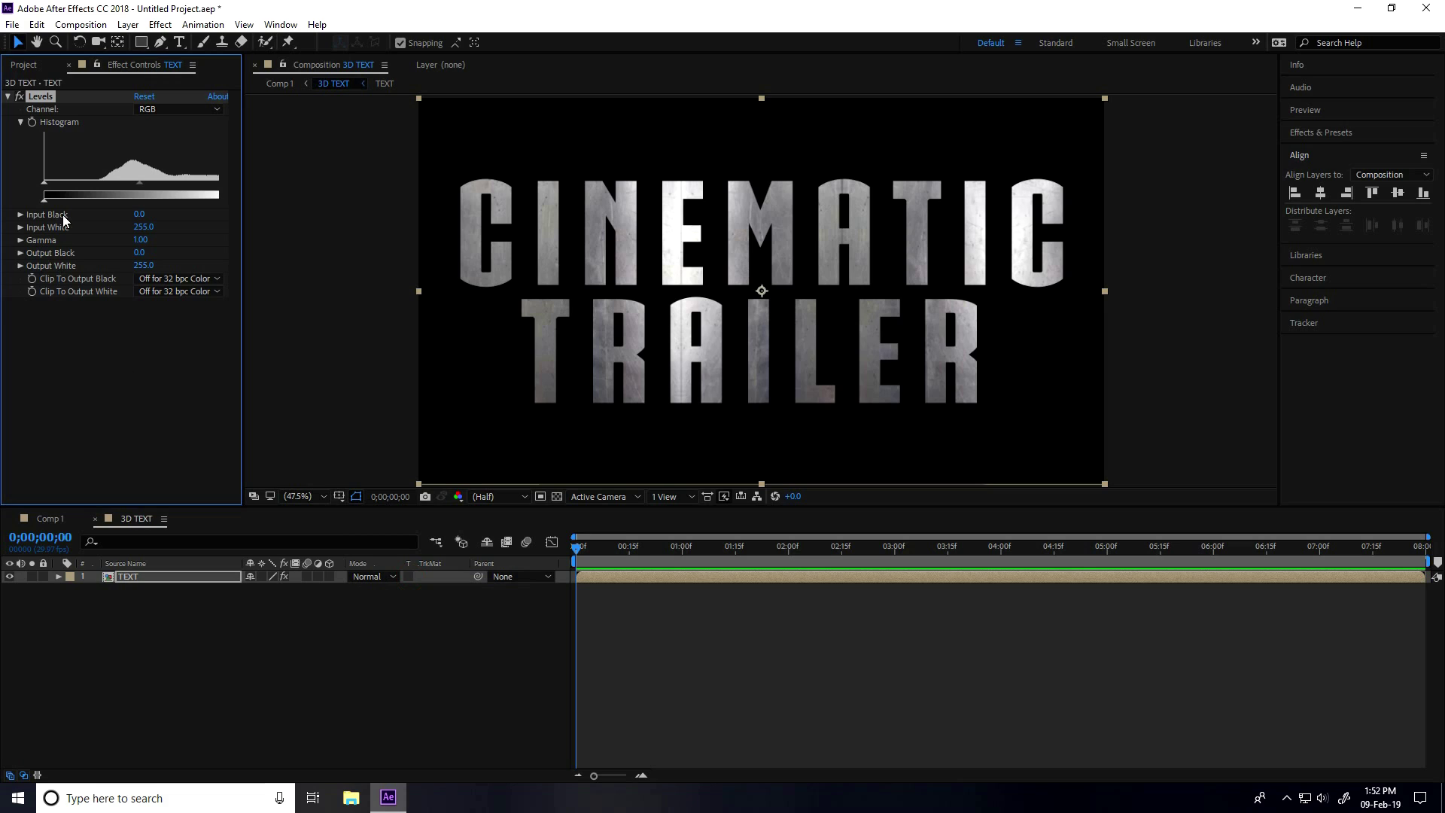
Set the Levels Input Black to 60 and reselect the TEXT layer
left_click(137, 214)
key("Return")
left_click(172, 690)
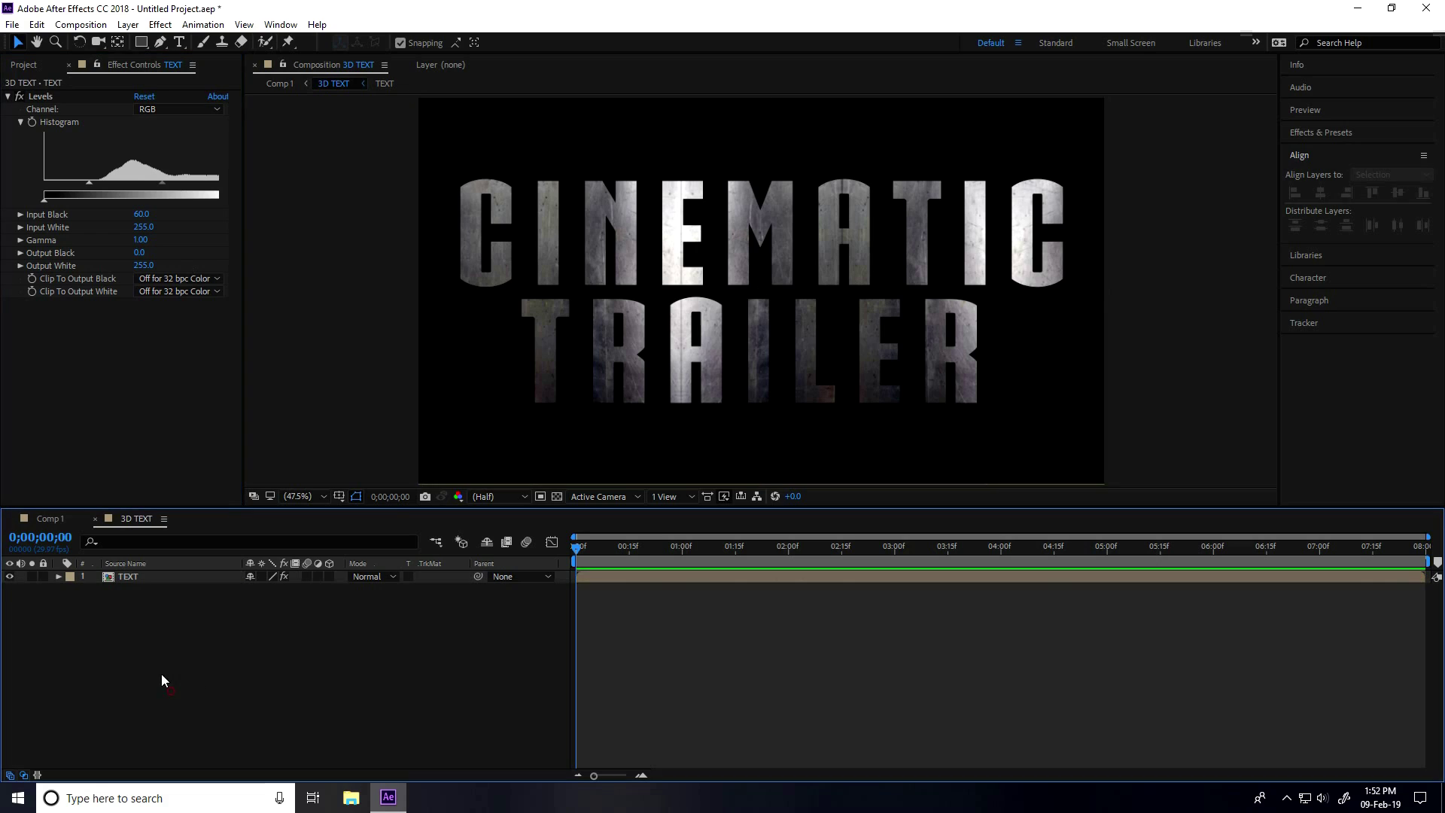
left_click(124, 577)
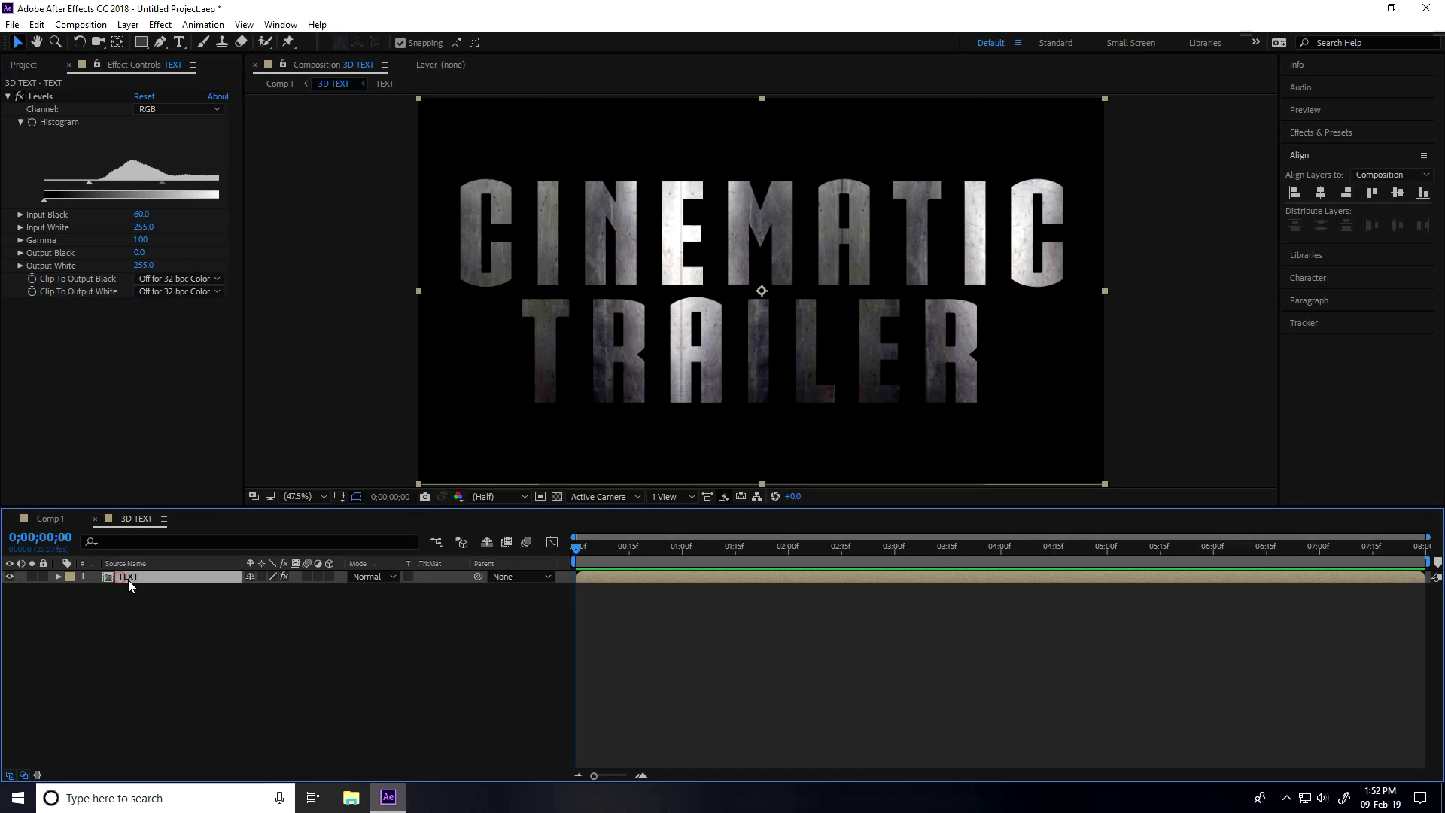
Make the TEXT layer 3D and separate its Position into X, Y and Z
left_click(329, 576)
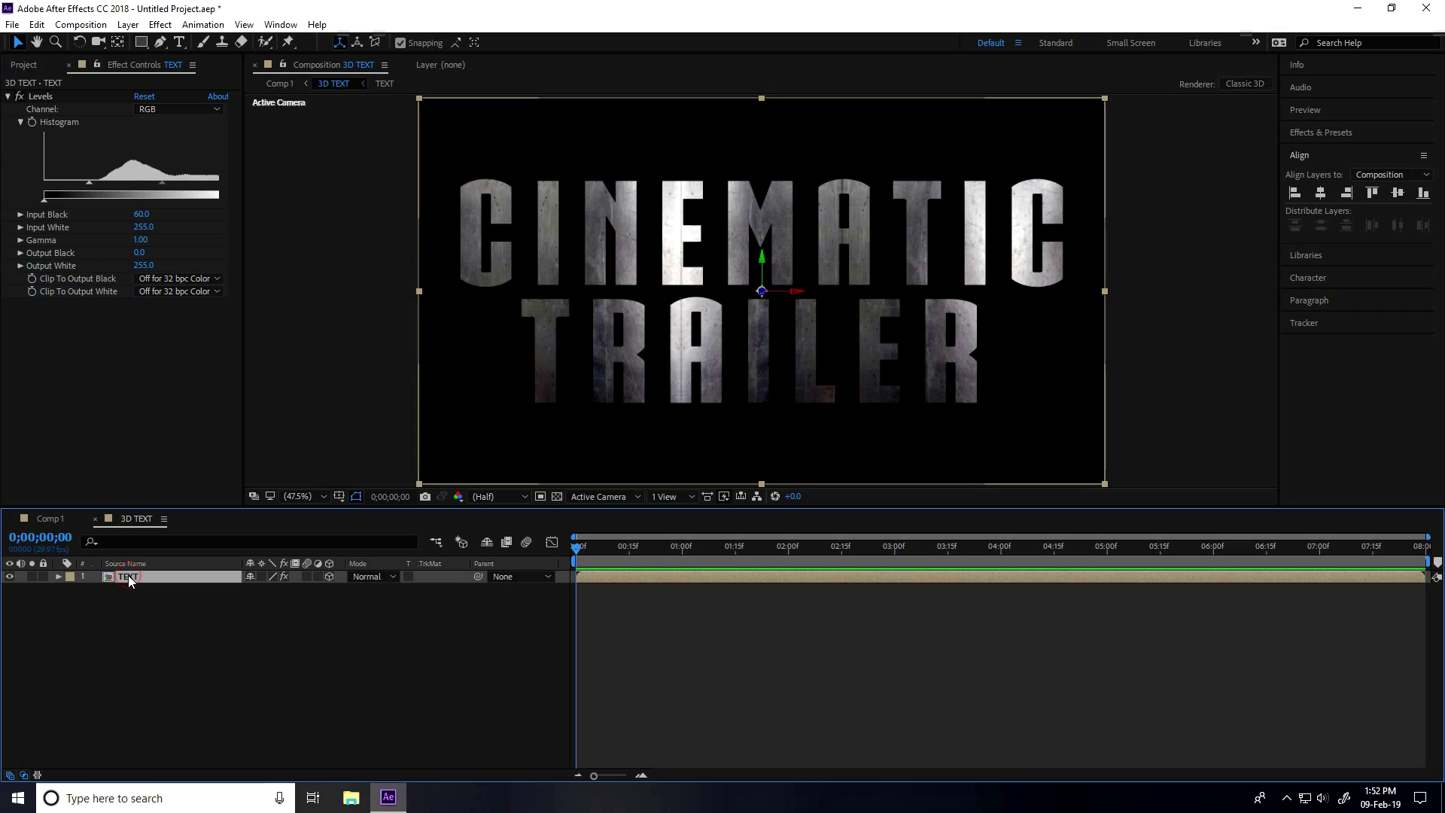
key("p")
right_click(114, 590)
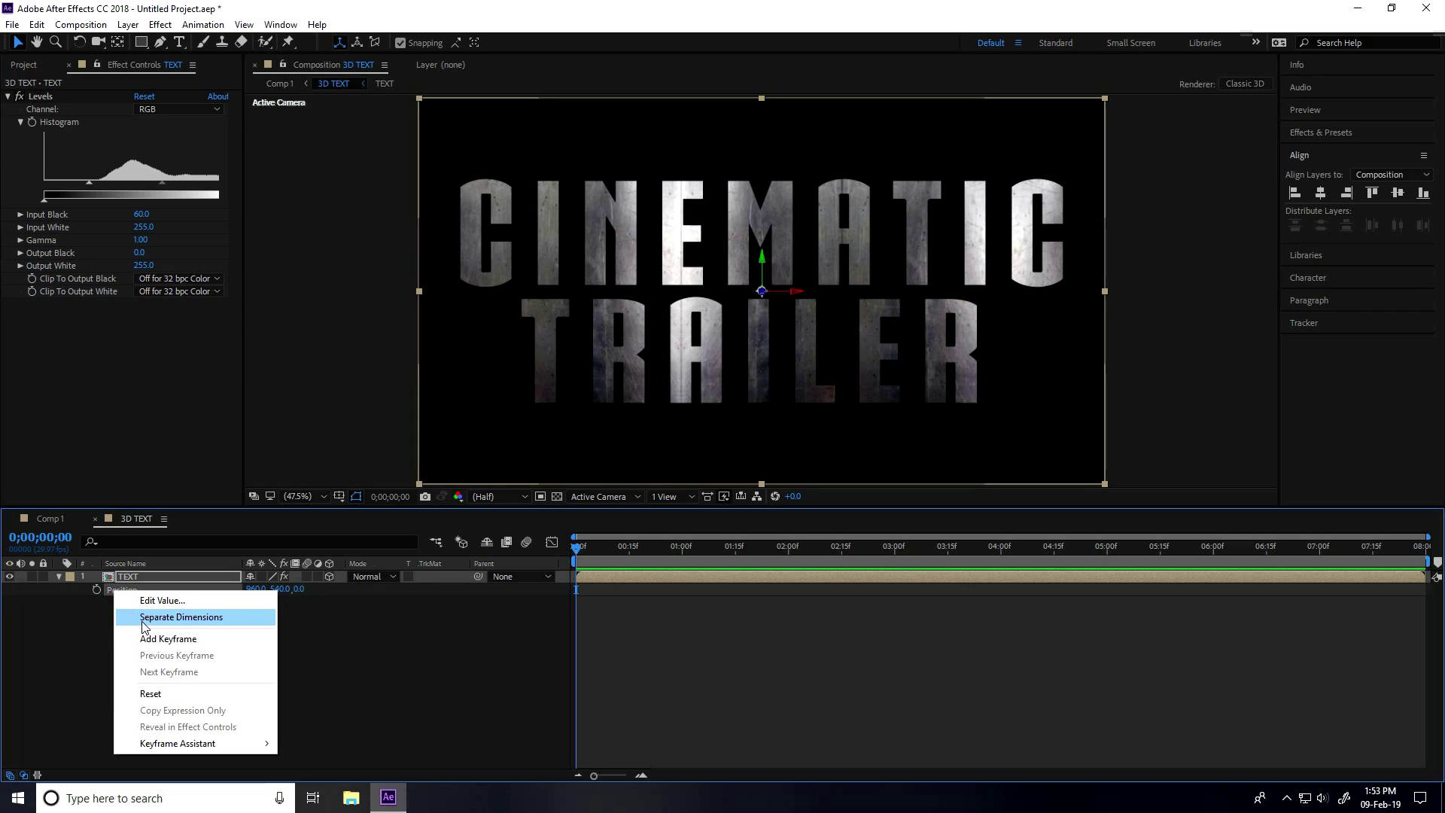
left_click(200, 623)
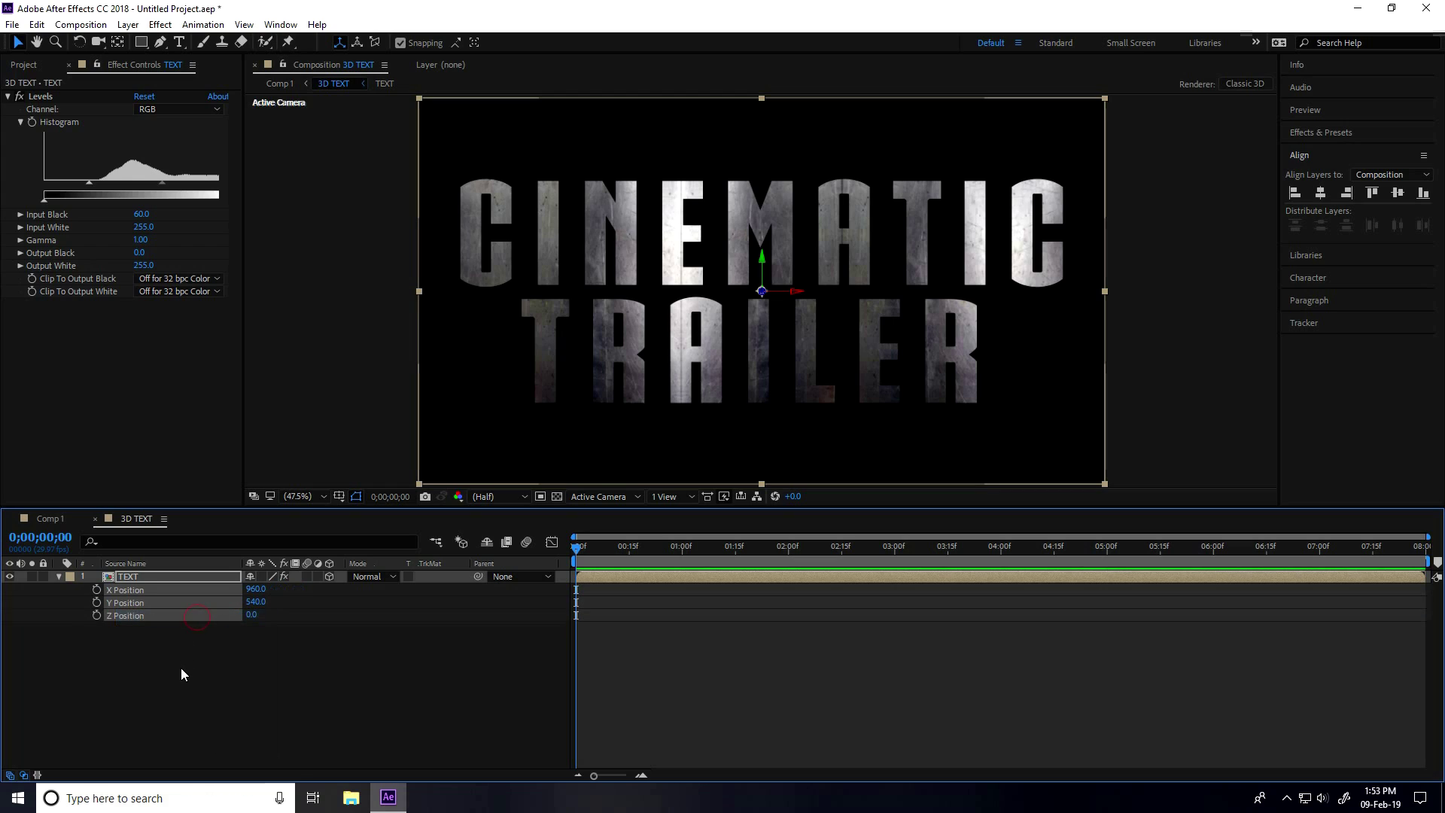
left_click(181, 667)
Give Z Position the expression 'index'
left_click(123, 616)
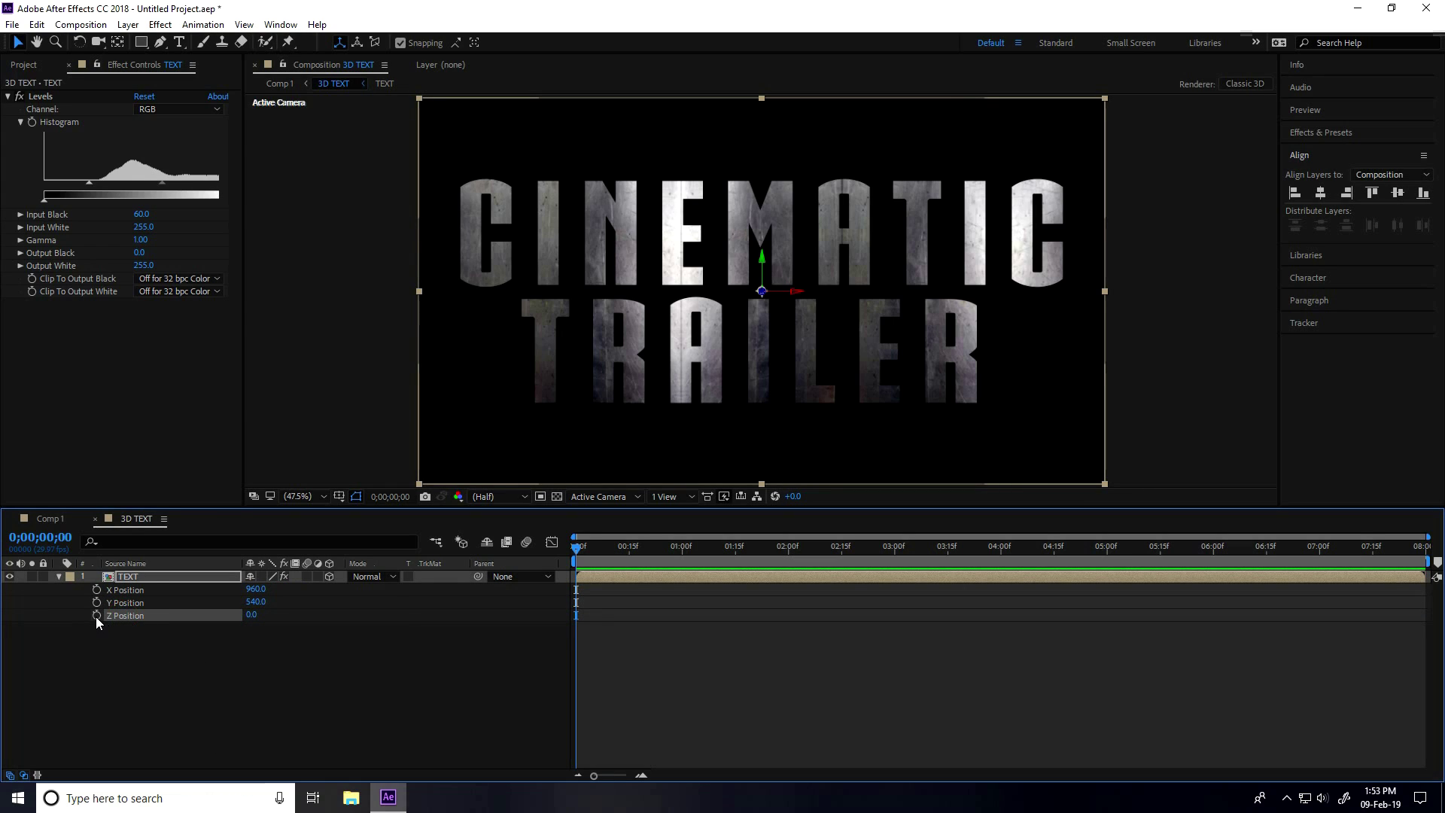
left_click(96, 617, "alt")
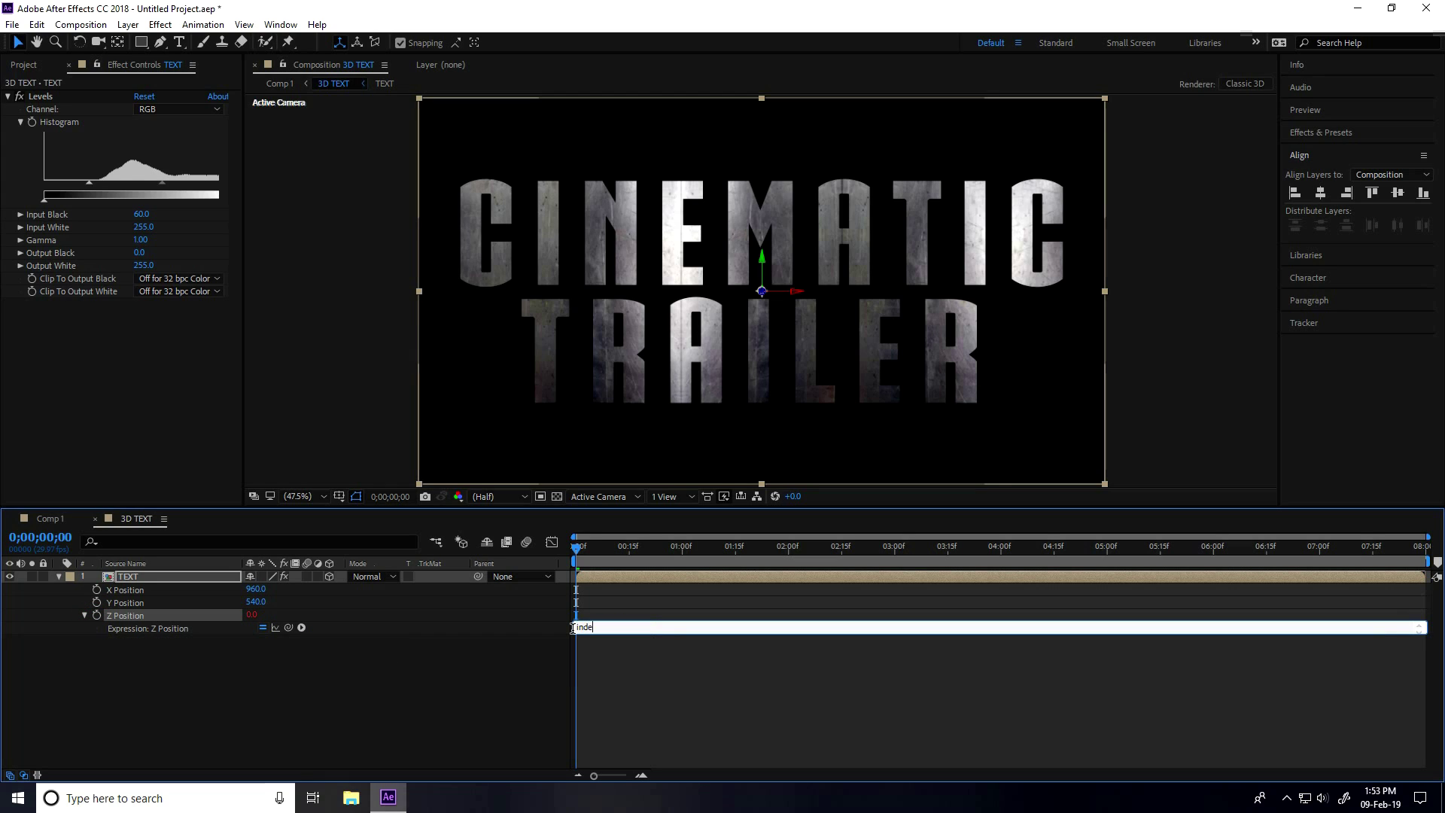
type("index")
key("Return")
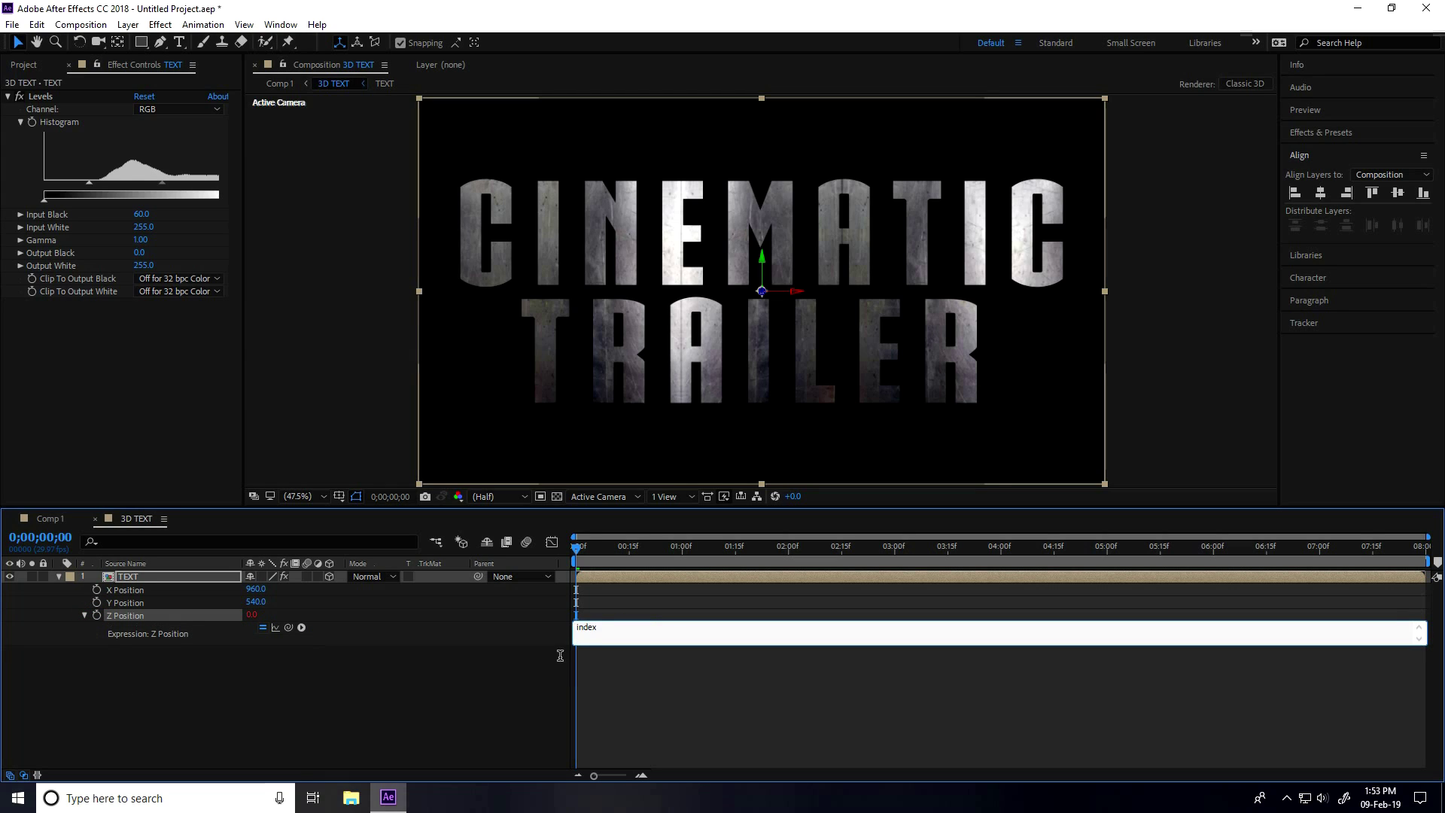
left_click(537, 706)
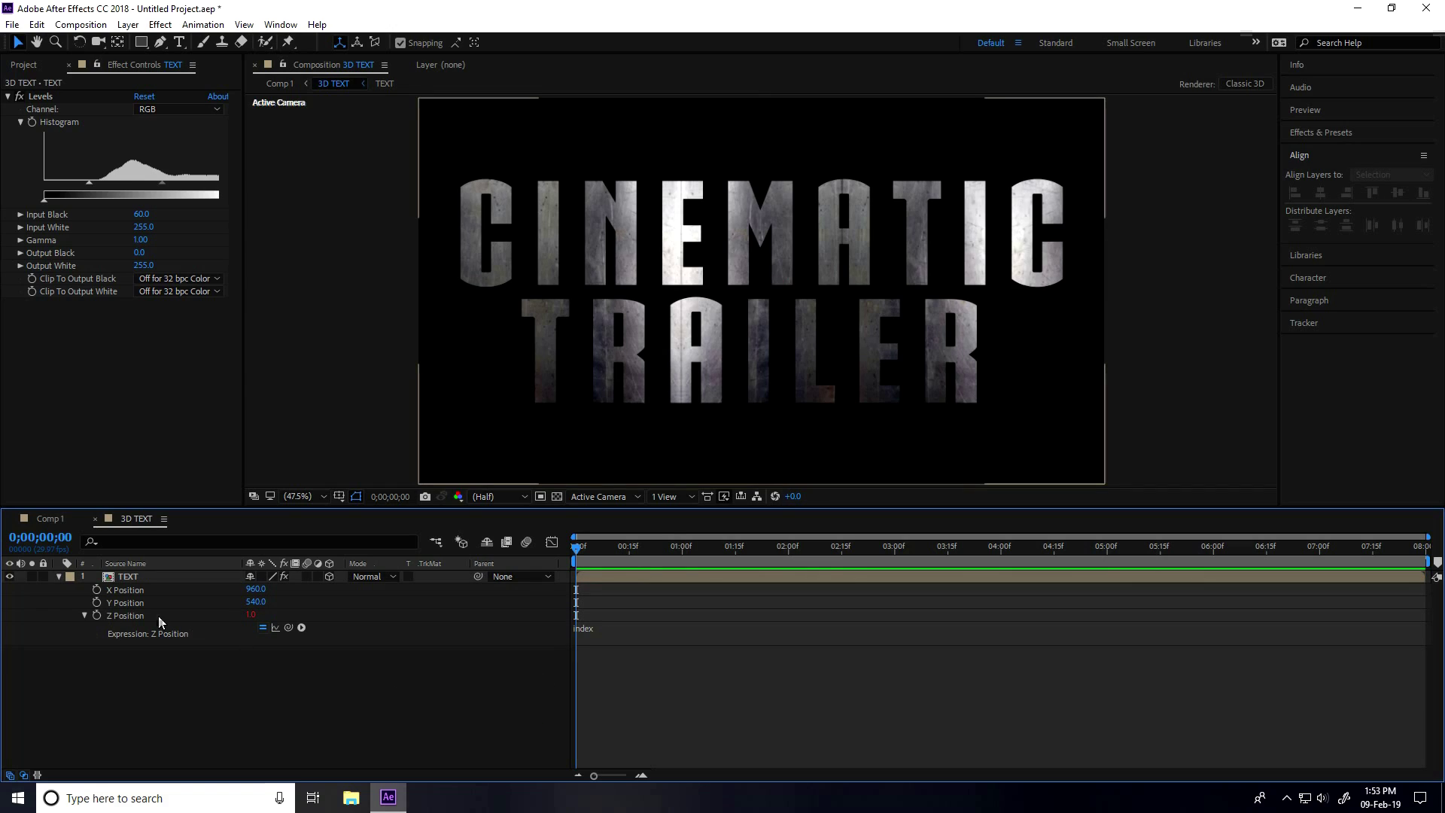
Duplicate the TEXT layer repeatedly, doubling it up to 32 copies
left_click(58, 576)
left_click(132, 577)
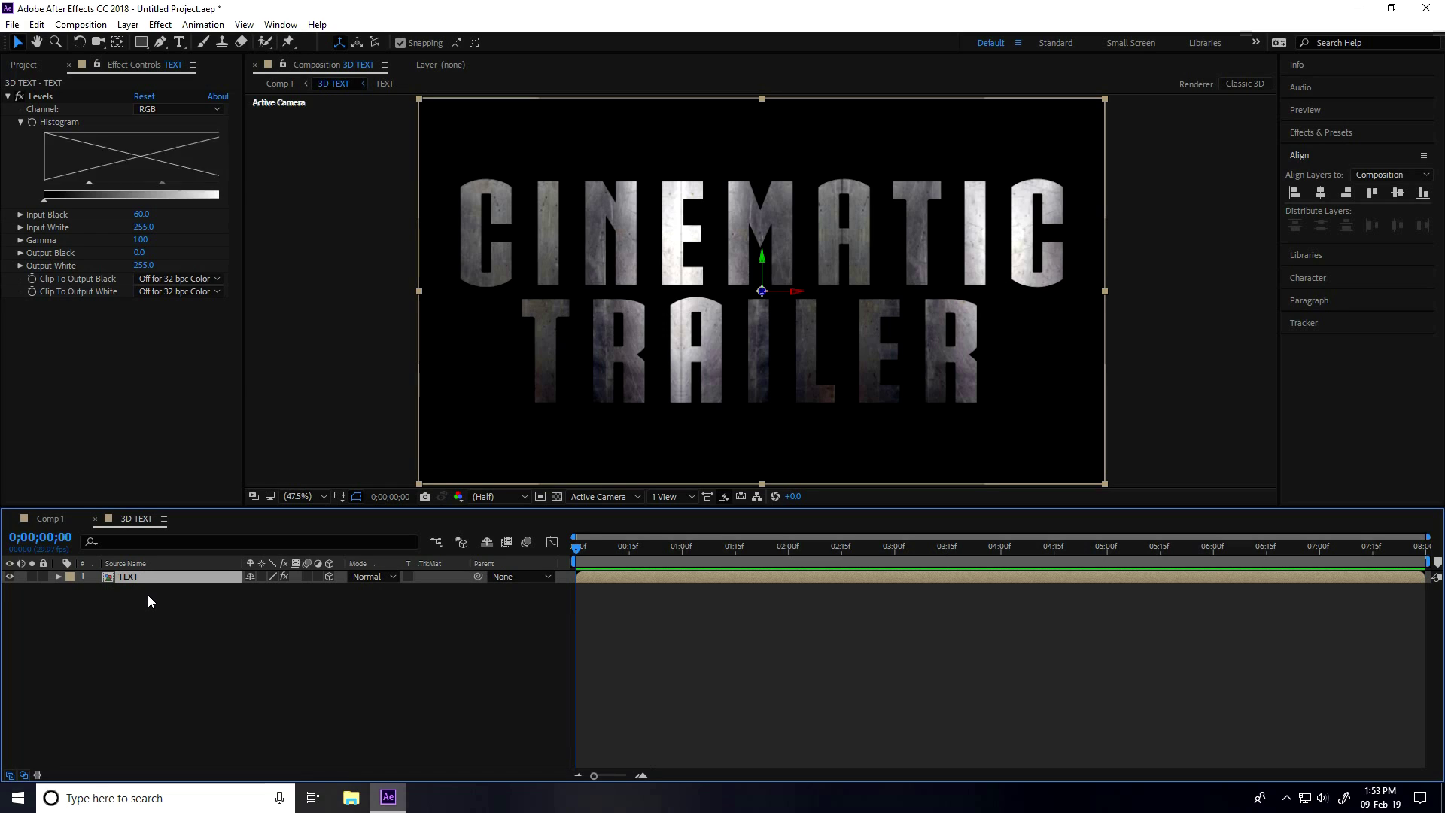
key("ctrl+d")
left_click_drag(109, 675, 168, 585)
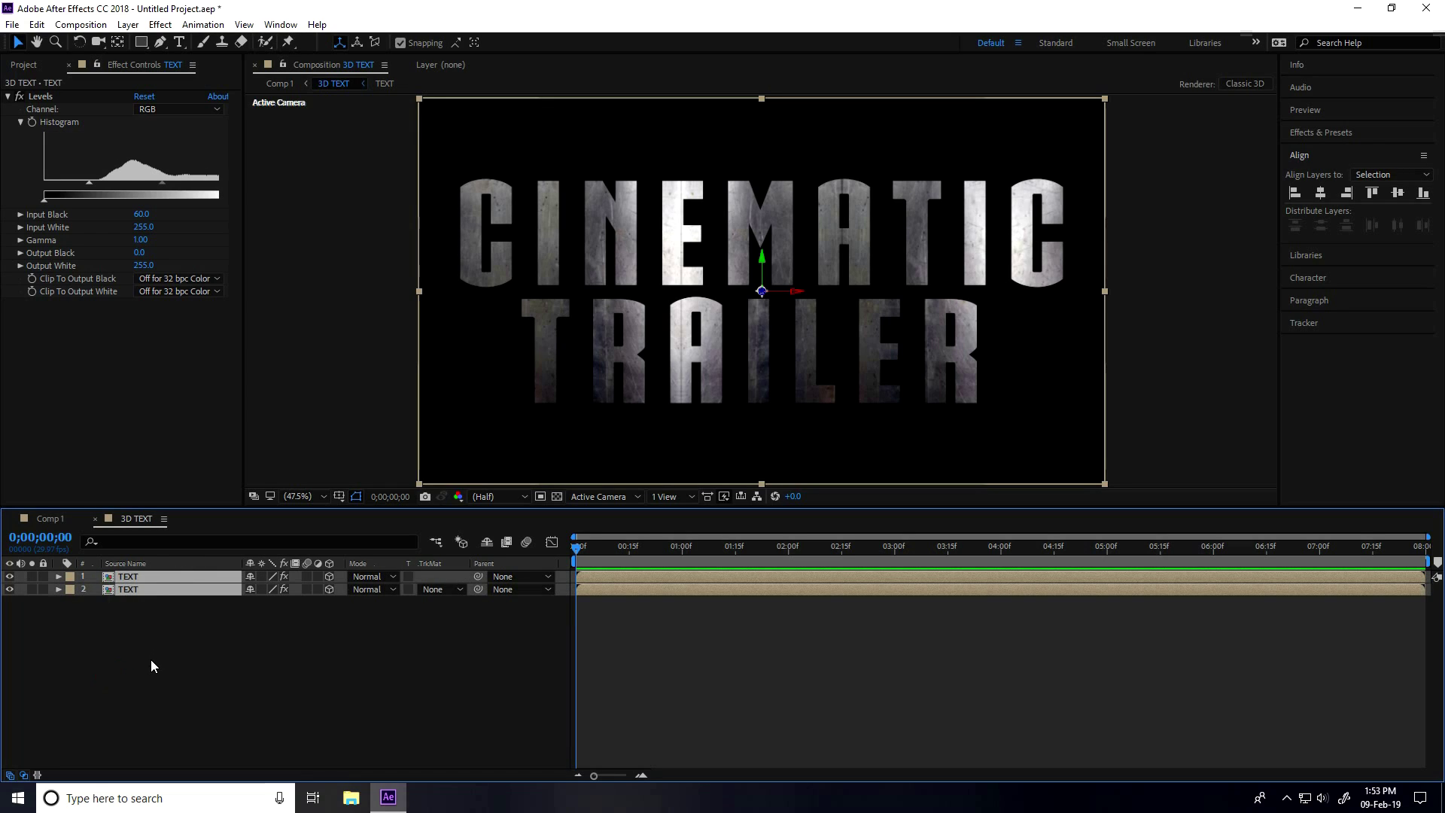
key("ctrl+d")
left_click_drag(106, 708, 203, 572)
key("ctrl+d")
left_click_drag(127, 734, 209, 566)
key("ctrl+d")
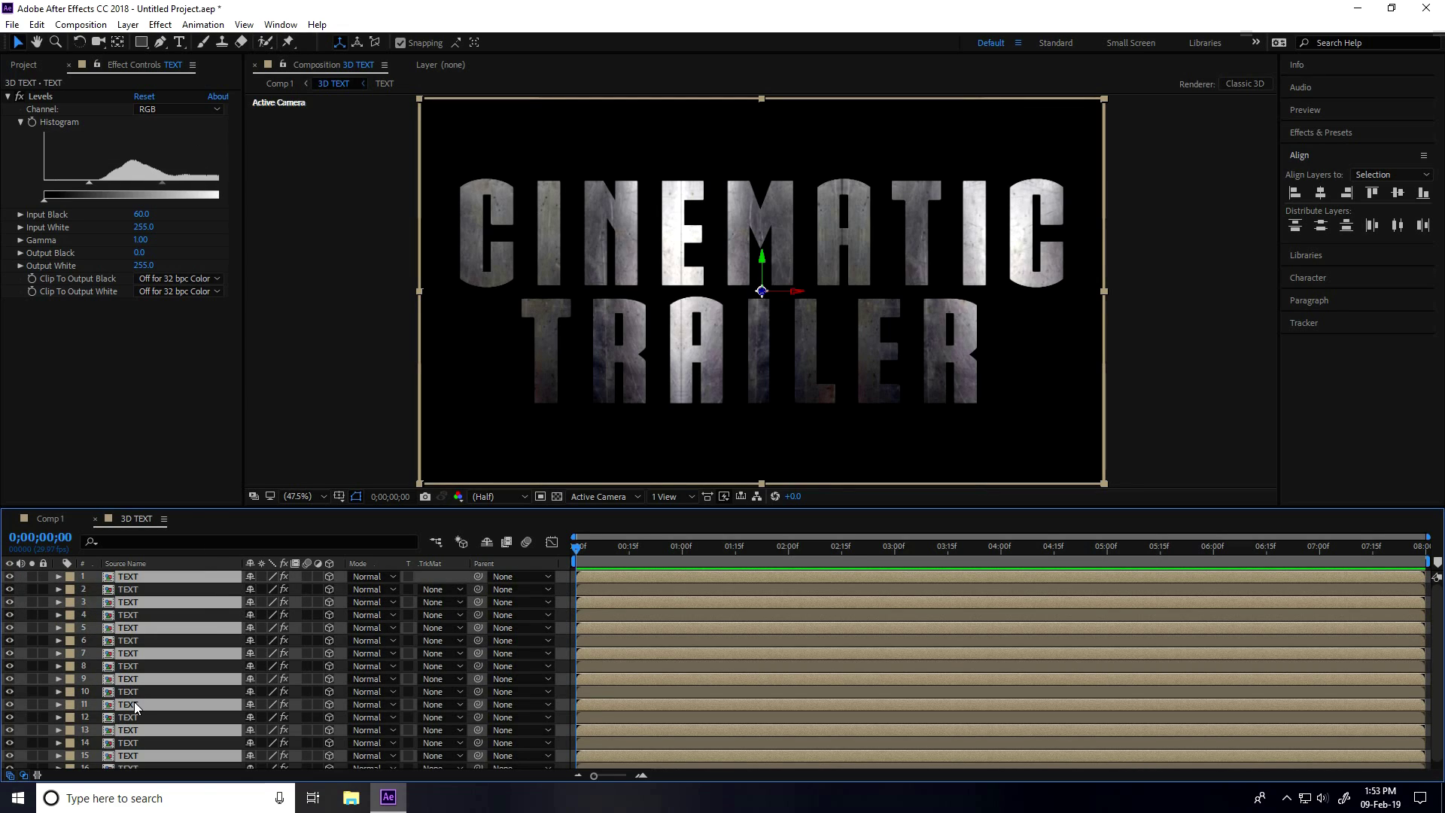
key("ctrl+a")
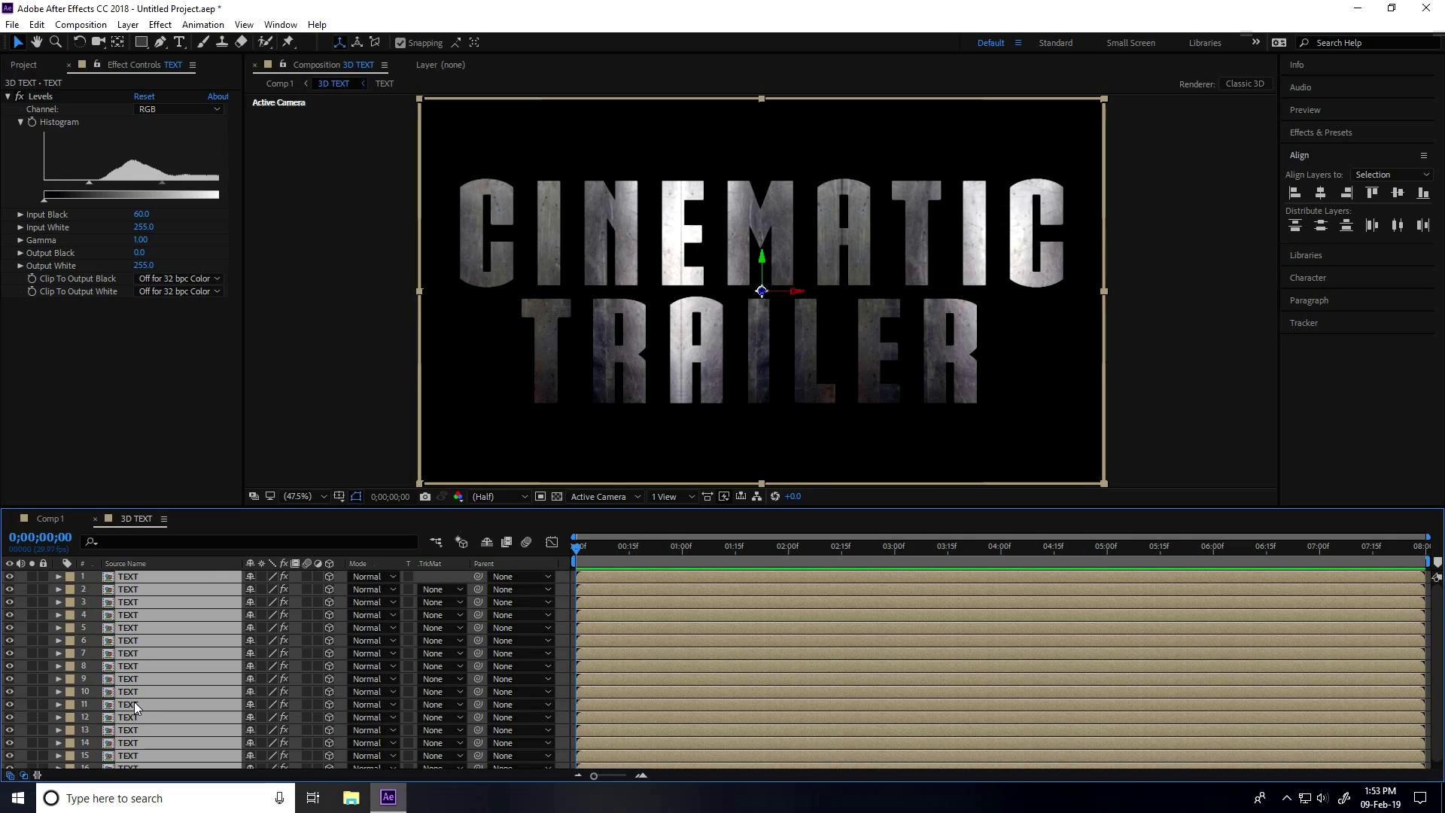
key("ctrl+d")
Keep duplicating the TEXT layers until there are 99 in total
scroll(134, 701, "down", 5)
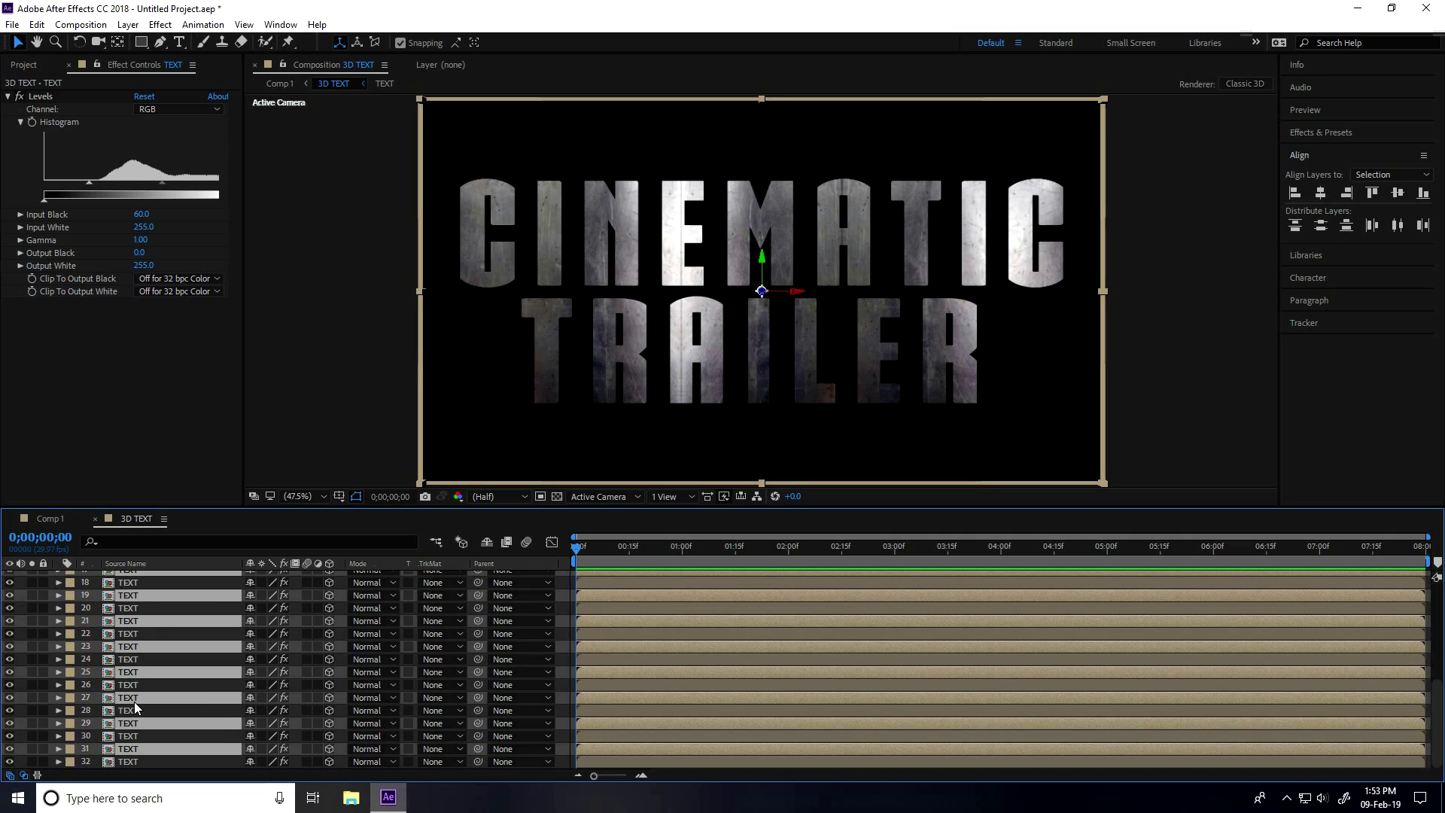
left_click(138, 757)
scroll(136, 749, "up", 5)
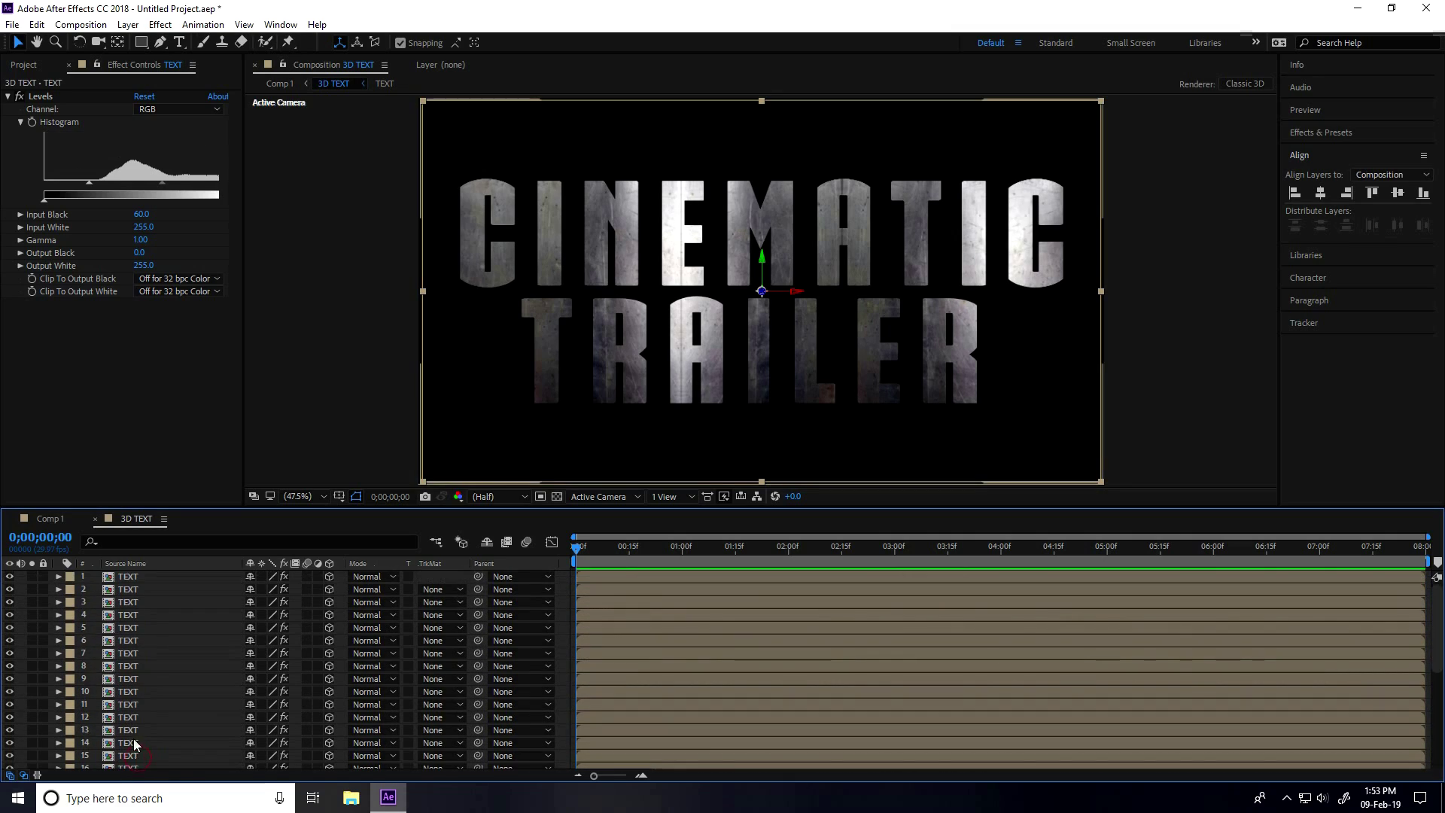
left_click(129, 580, "shift")
key("ctrl+d")
scroll(138, 705, "down", 15)
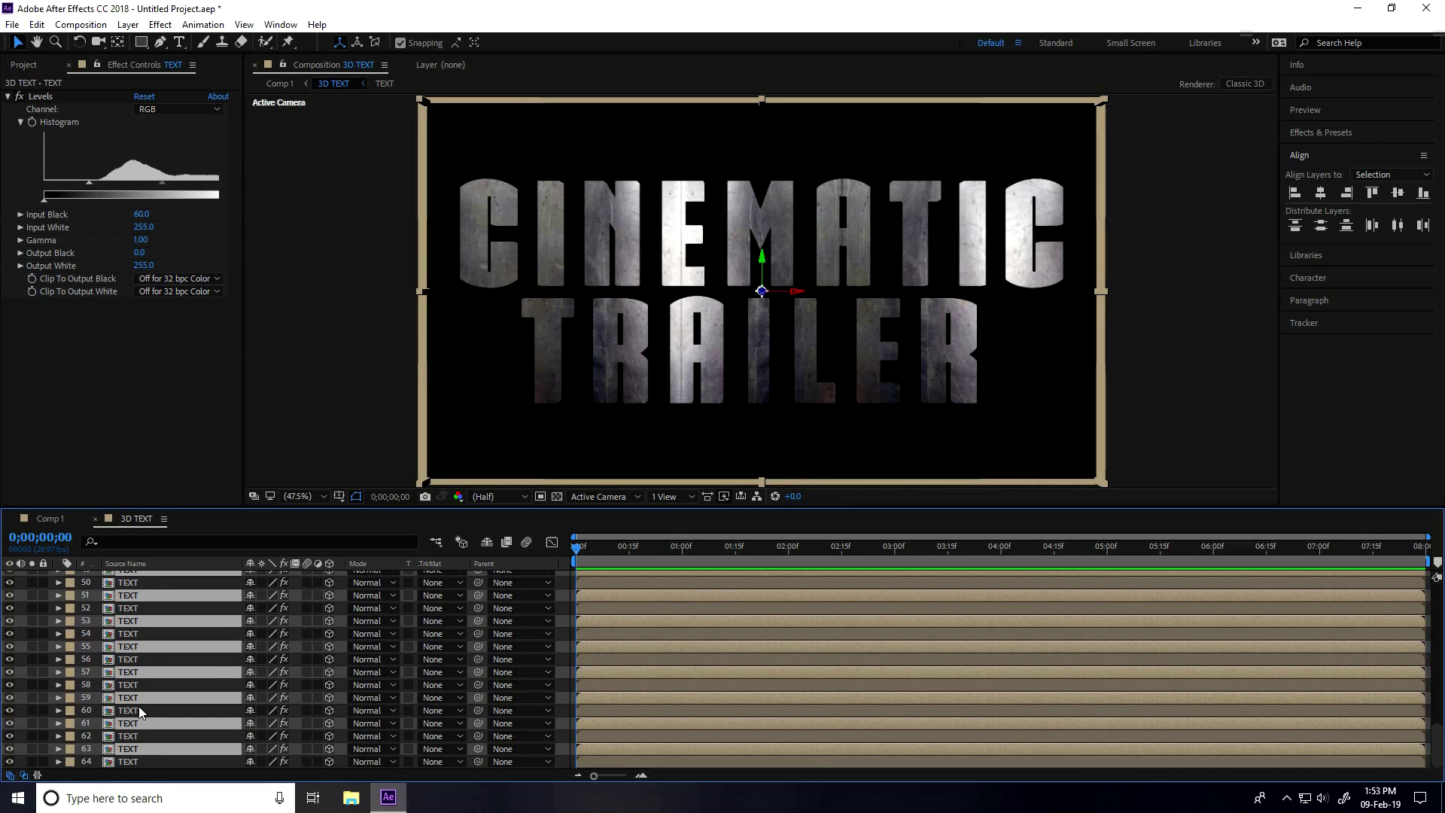
left_click(130, 761)
scroll(129, 763, "up", 5)
scroll(130, 763, "up", 3)
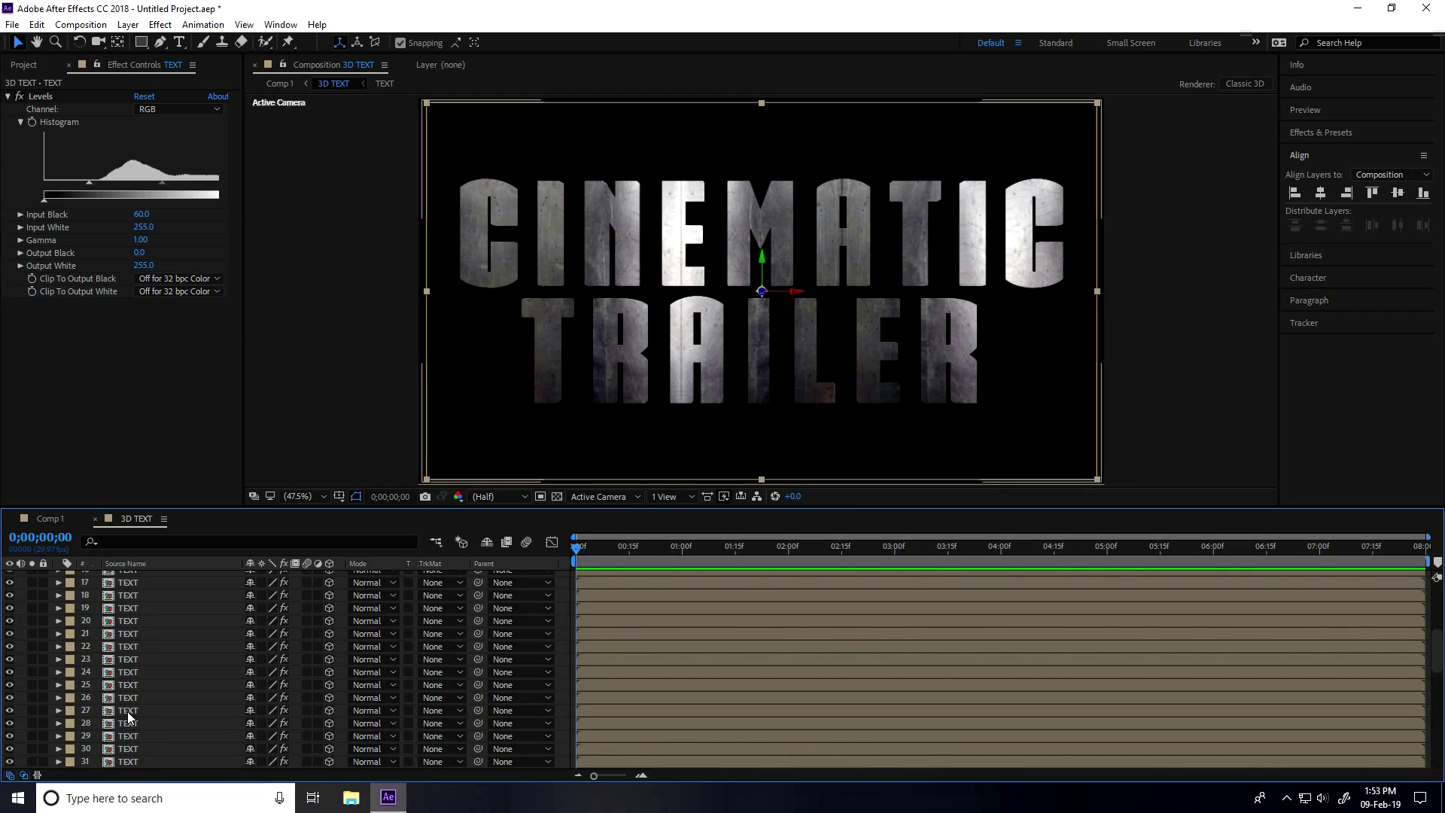
left_click(127, 749, "shift")
key("ctrl+d")
scroll(147, 730, "down", 15)
scroll(147, 730, "down", 2)
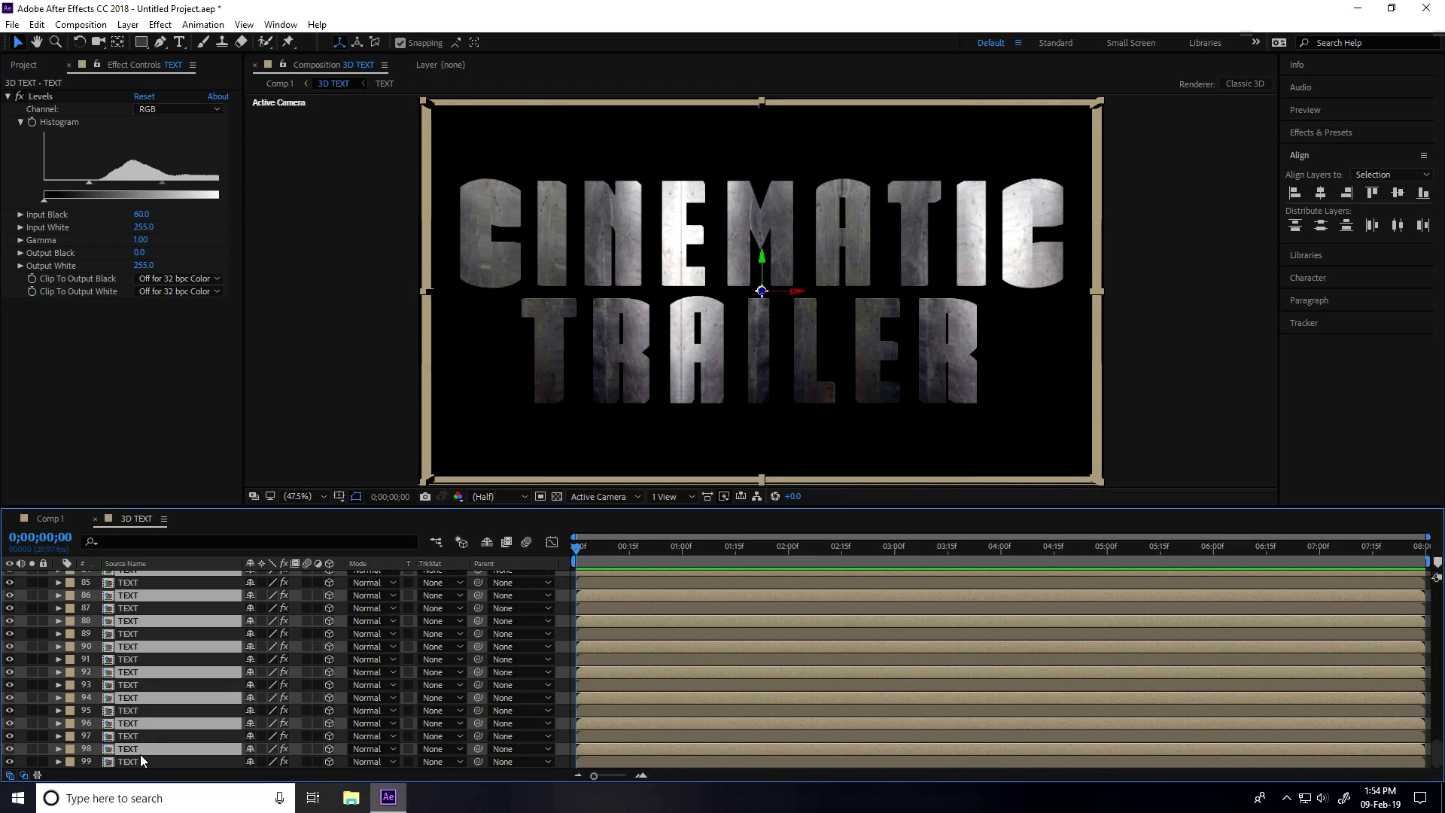
left_click(130, 762)
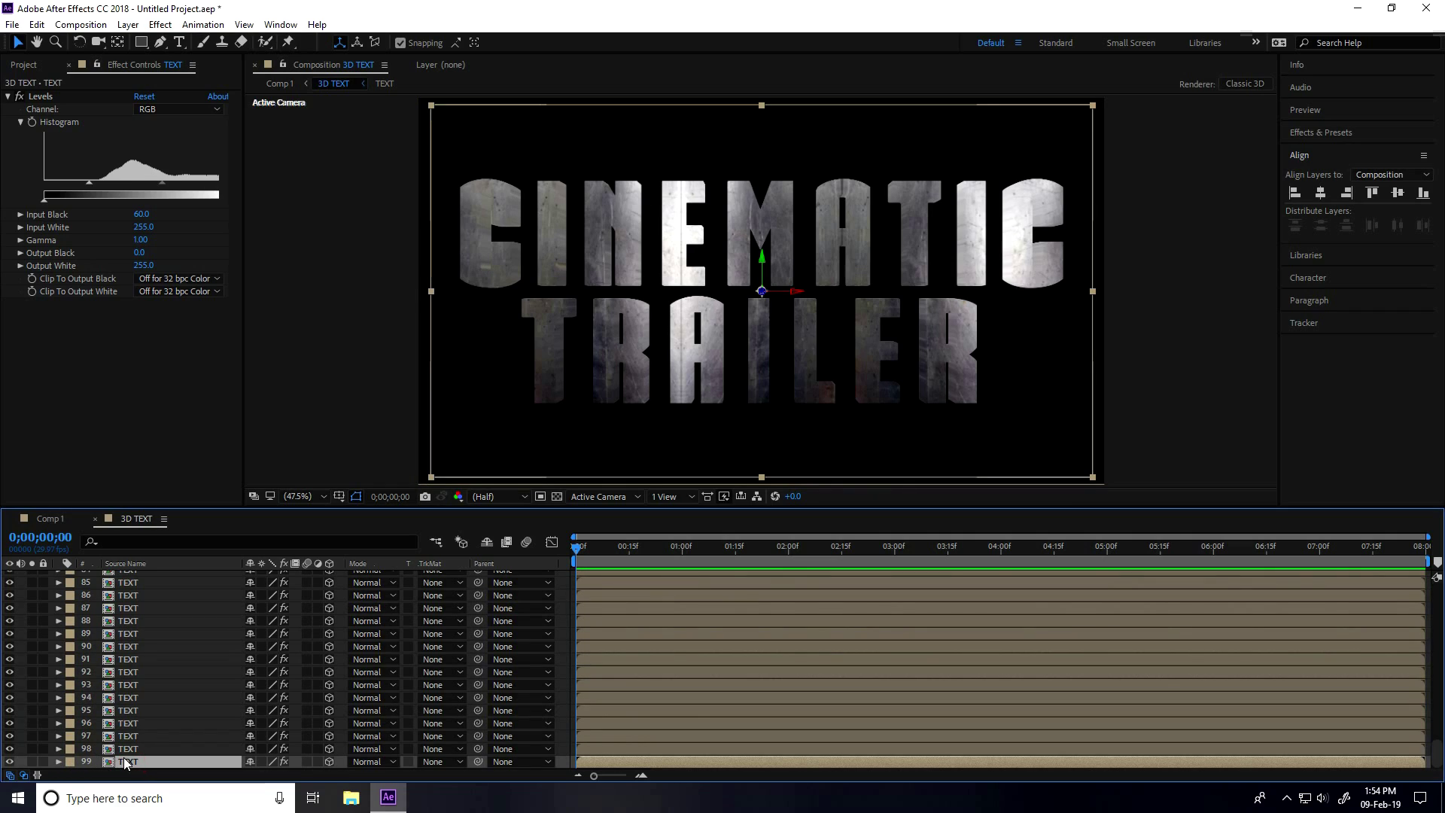
key("F2")
scroll(125, 760, "up", 20)
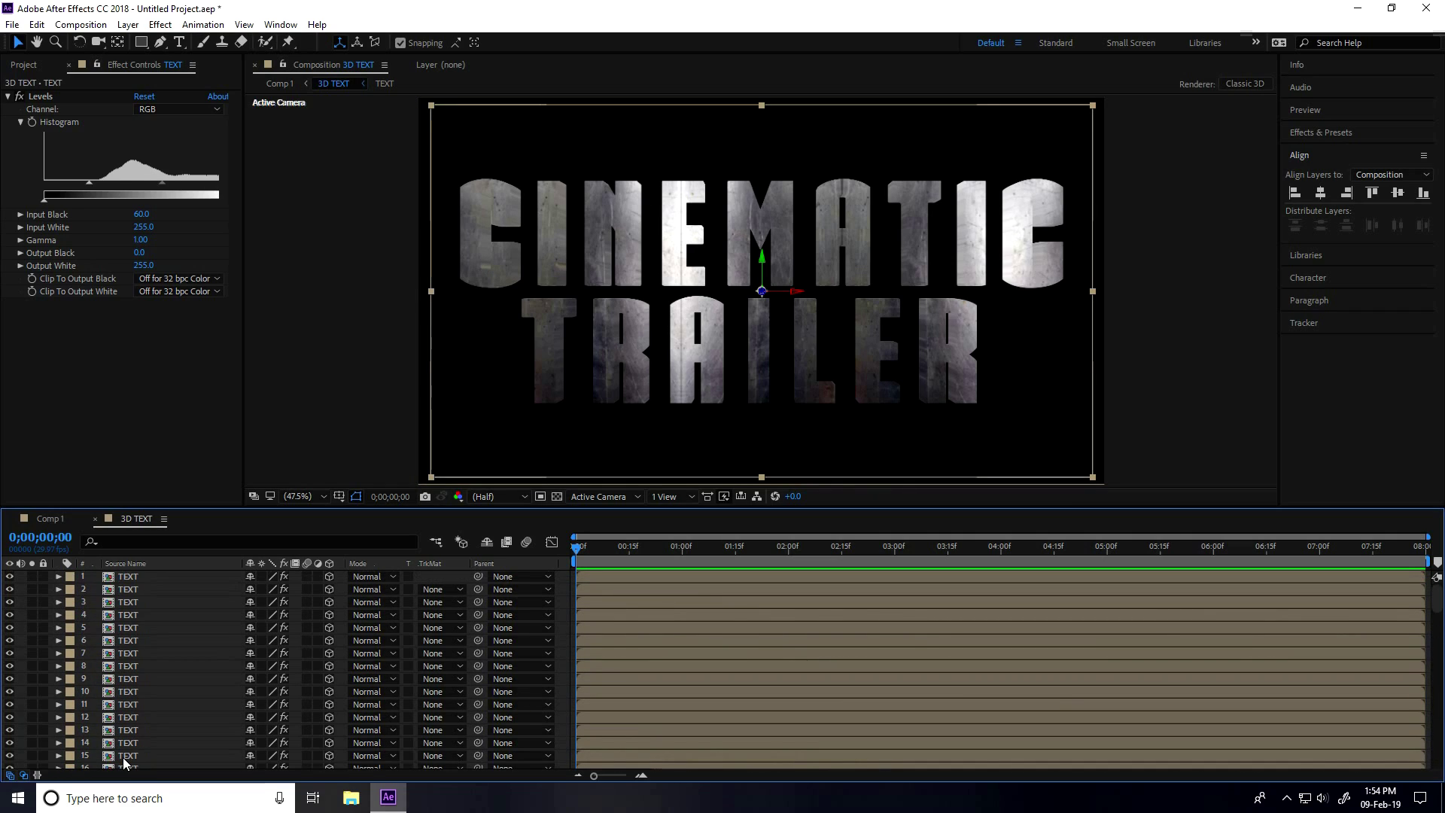
Switch the viewer's 3D view to Active Camera
left_click(621, 500)
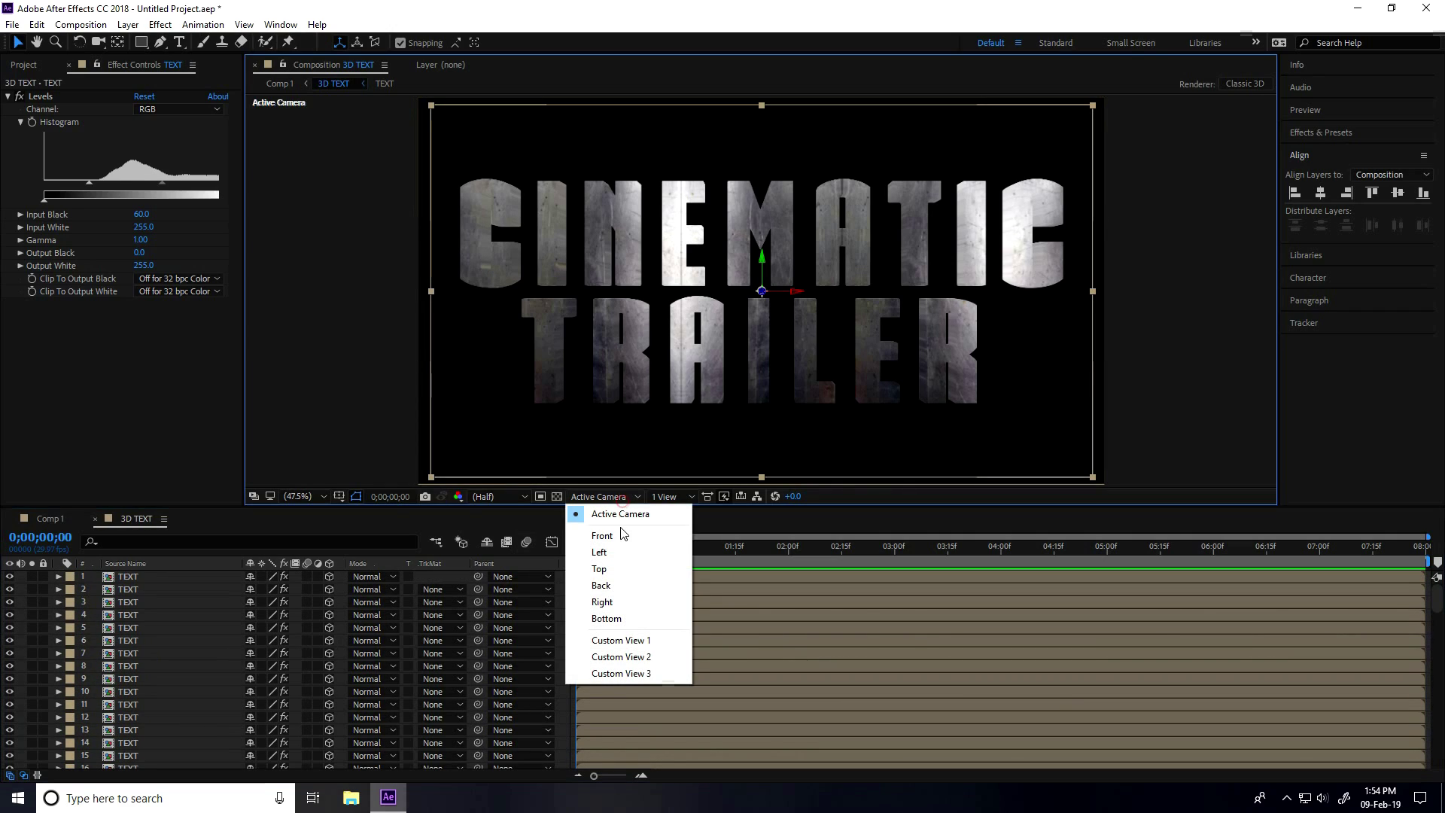
left_click(641, 642)
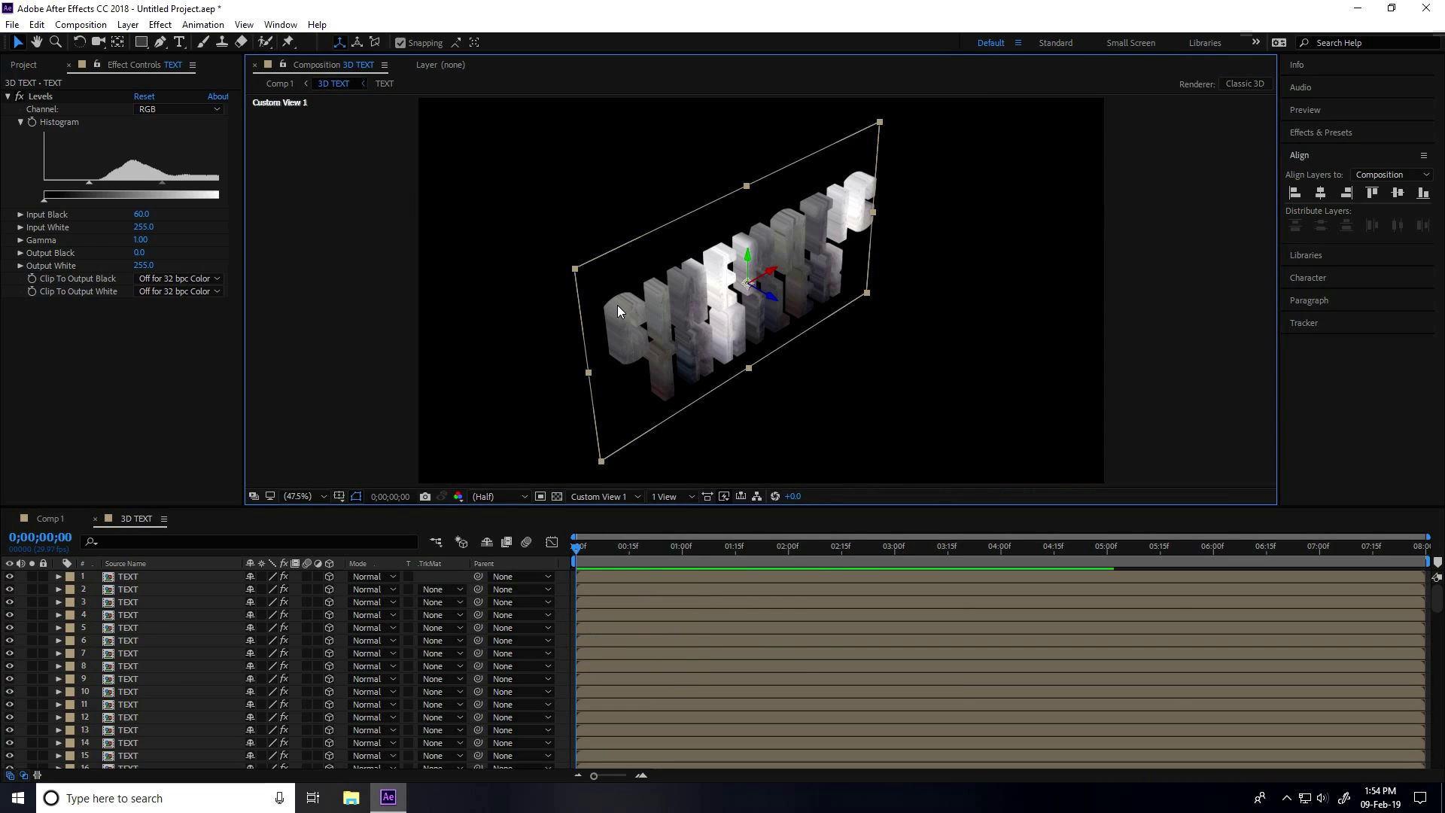
left_click(621, 496)
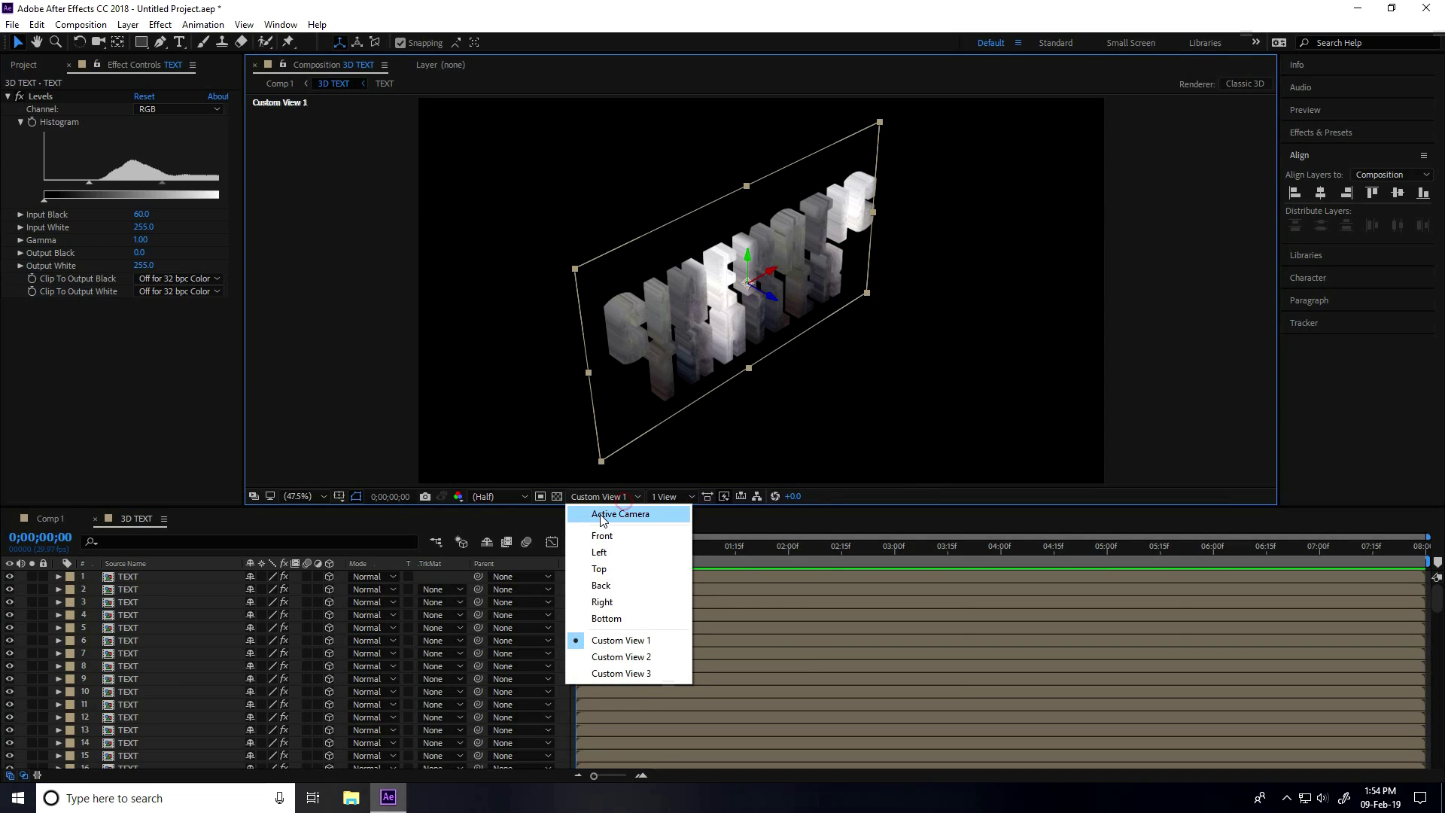
left_click(635, 516)
Turn off the Levels effect on the TEXT layer and return to Comp 1
left_click(130, 578)
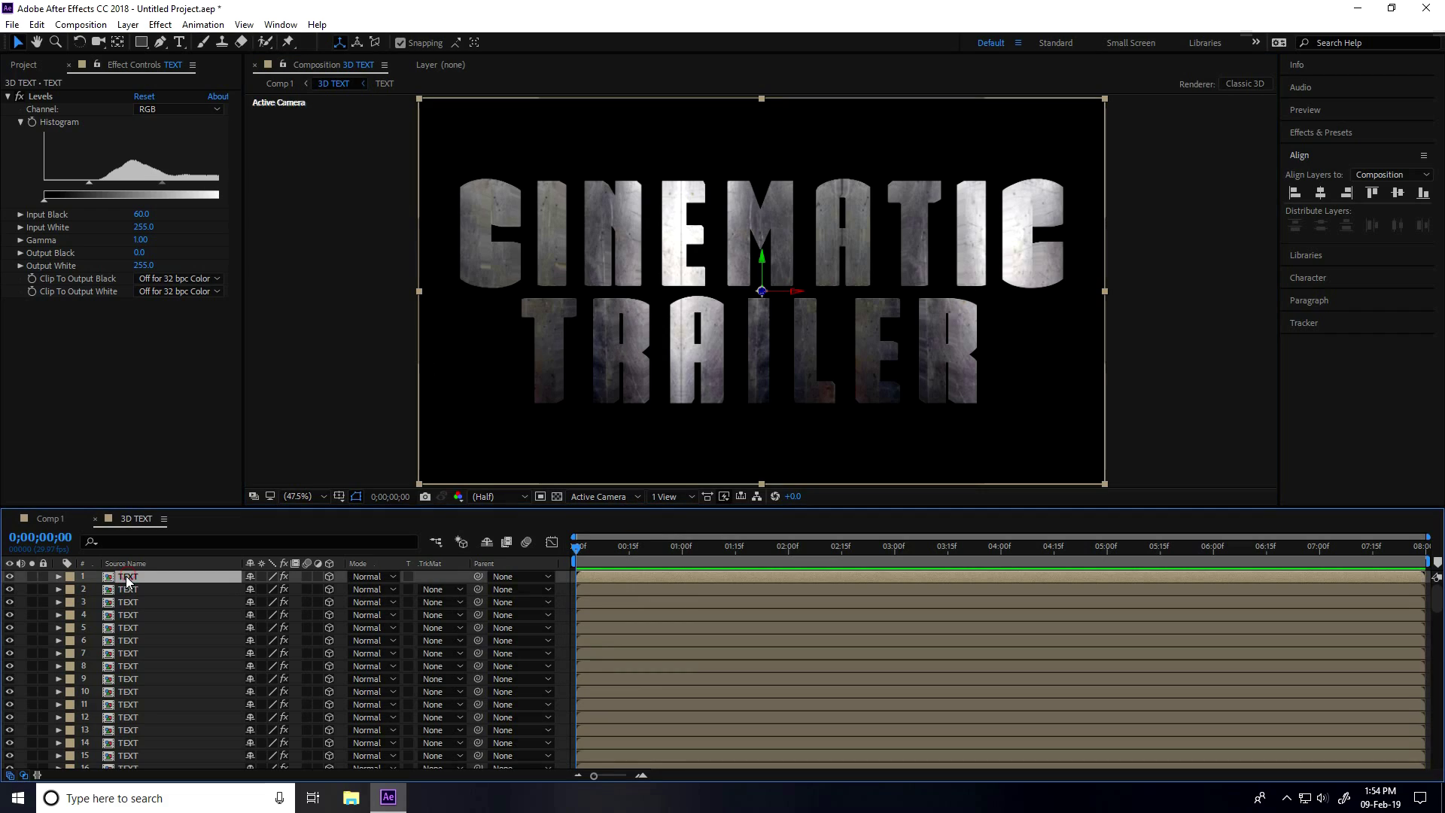
left_click(18, 97)
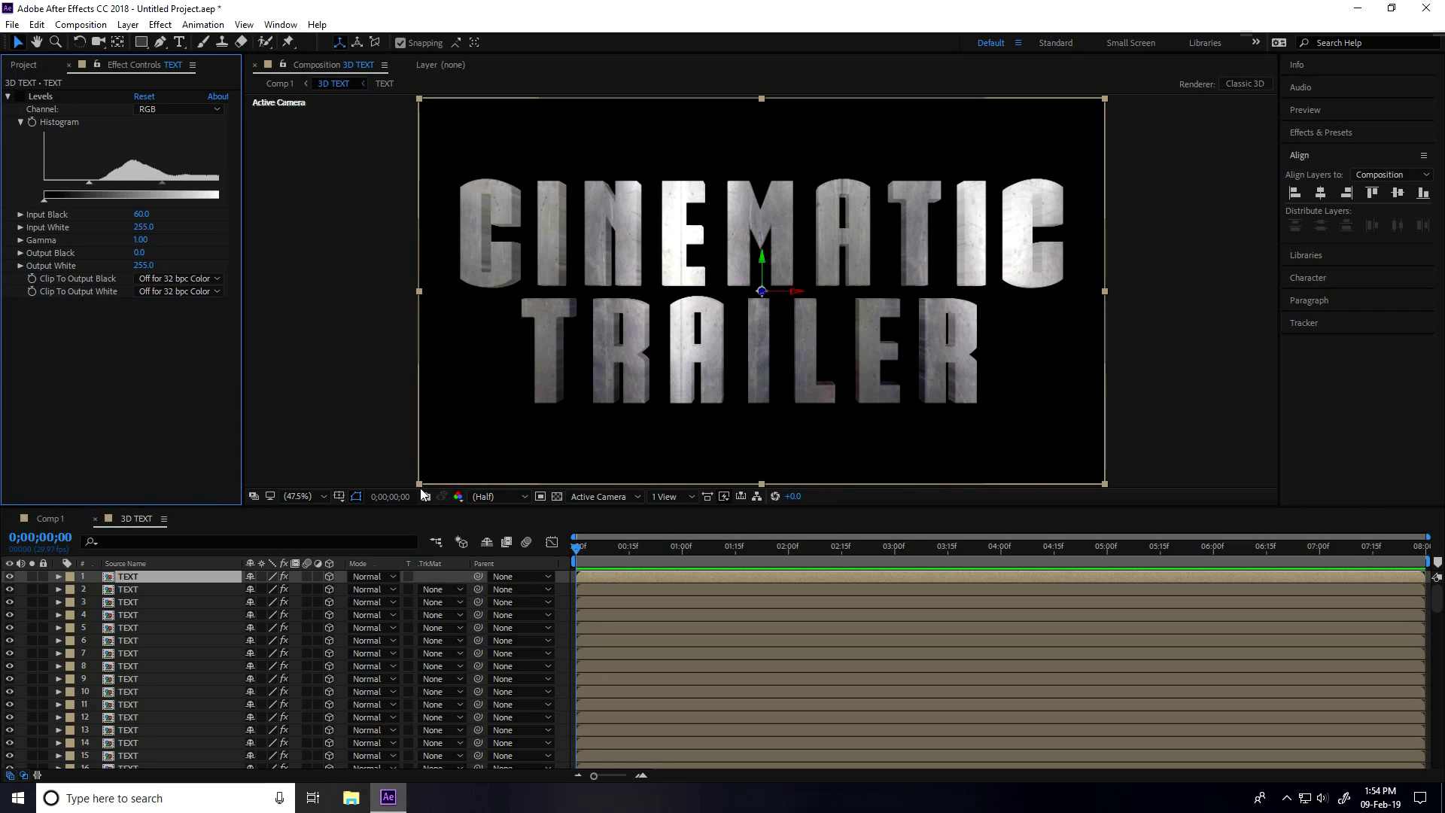
left_click(96, 519)
Select the 3D TEXT layer and pre-compose it as 'ANIMATION'
left_click(121, 576)
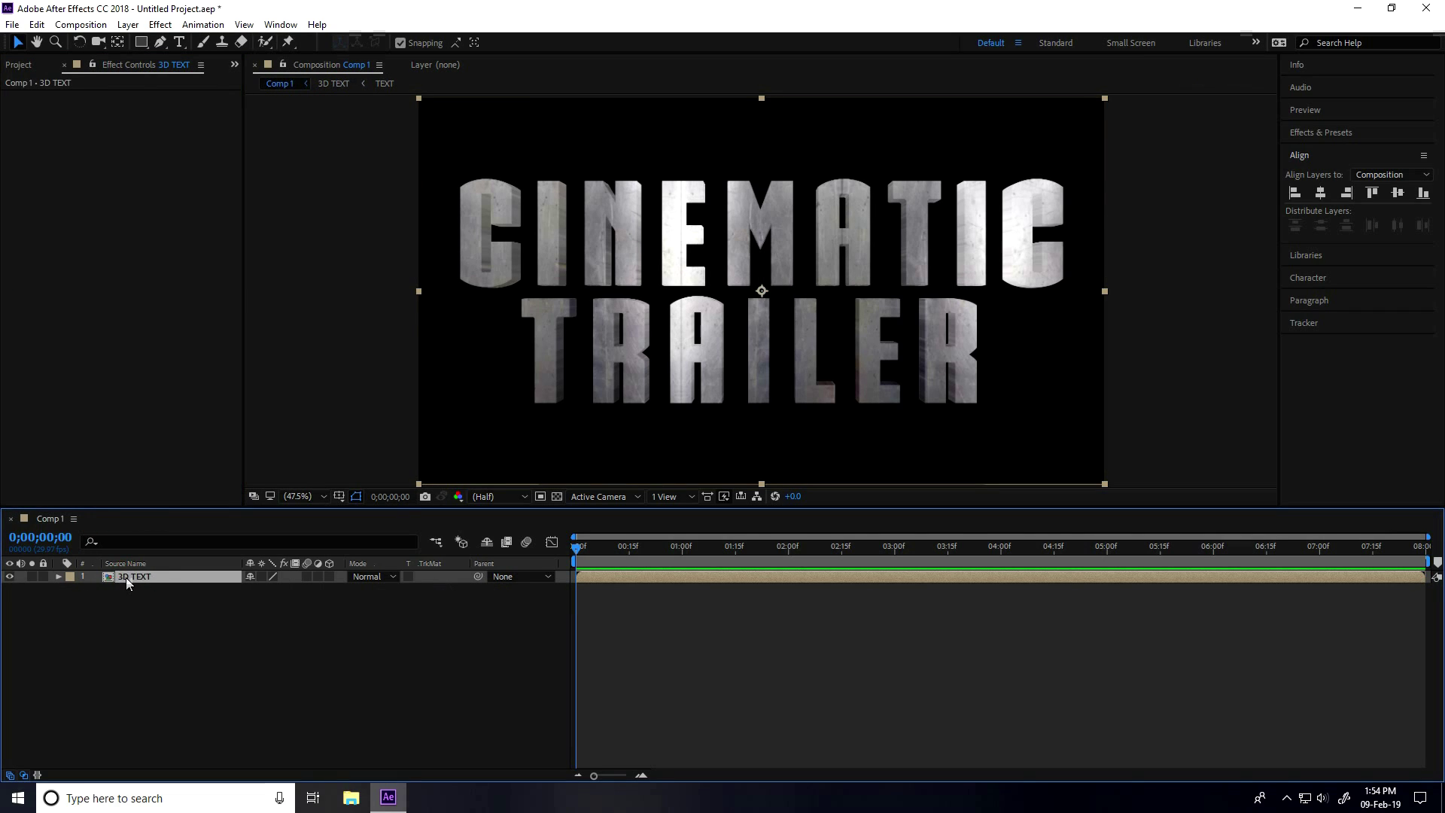
right_click(121, 576)
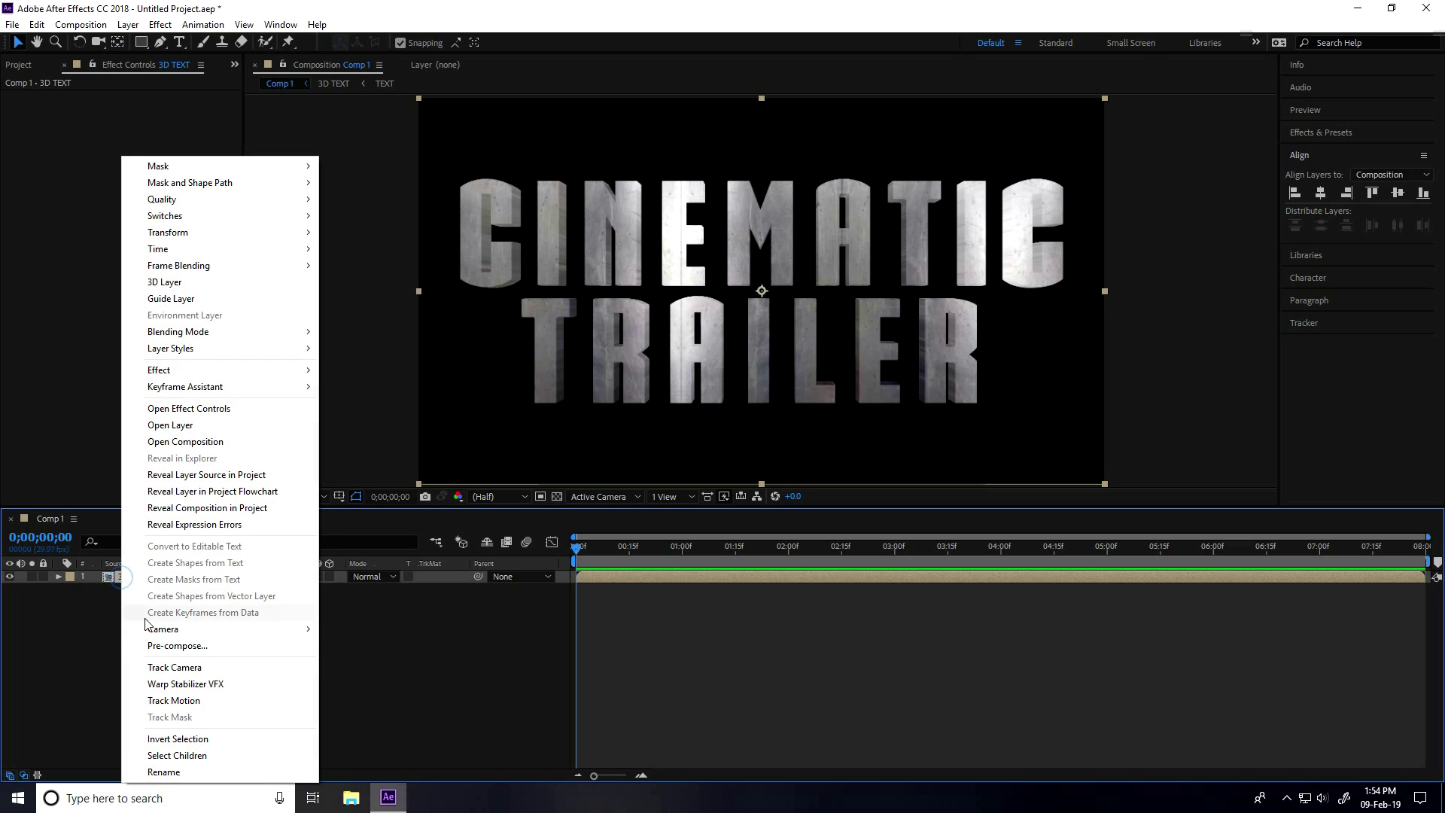
left_click(206, 649)
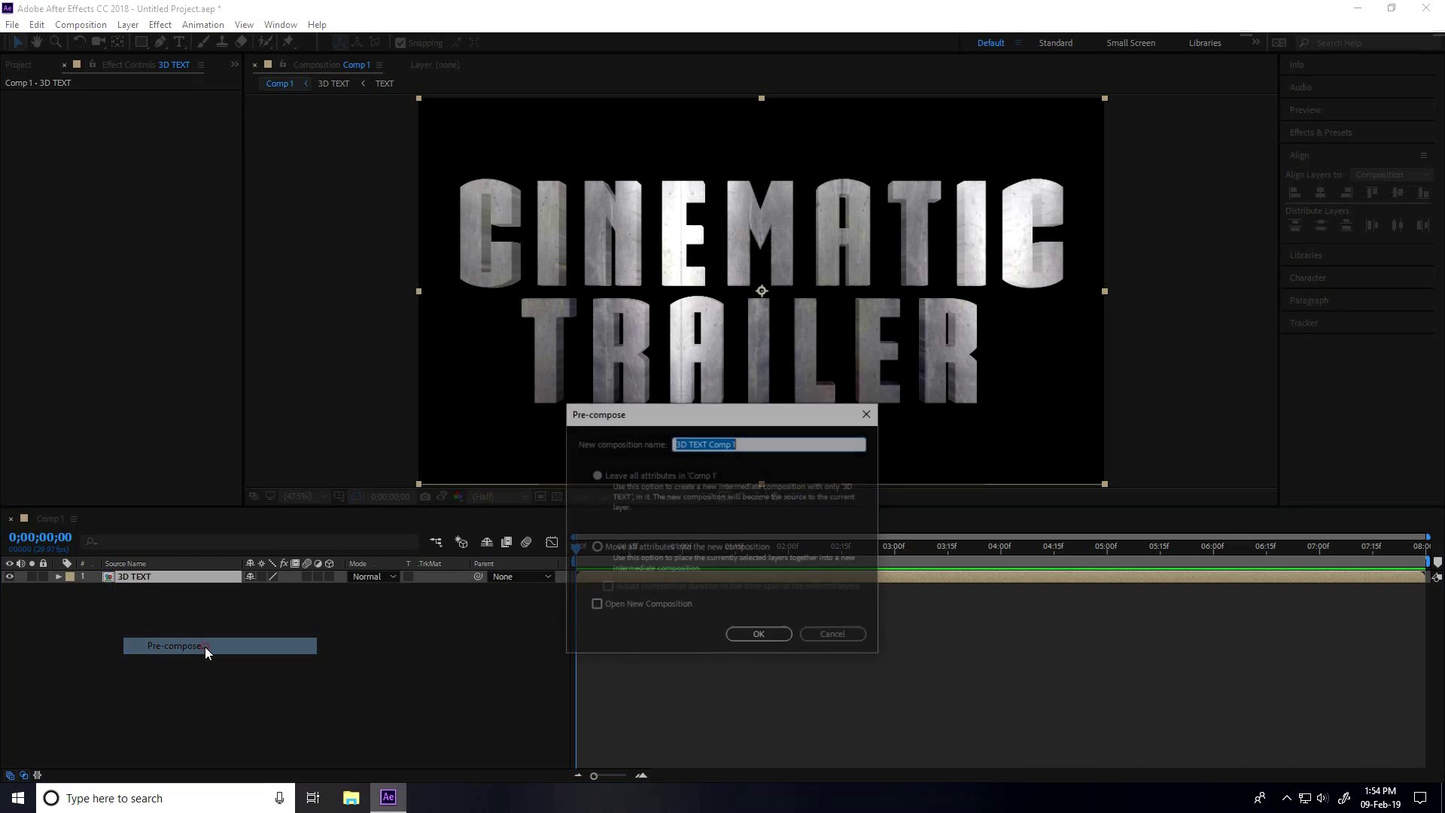
type("AN")
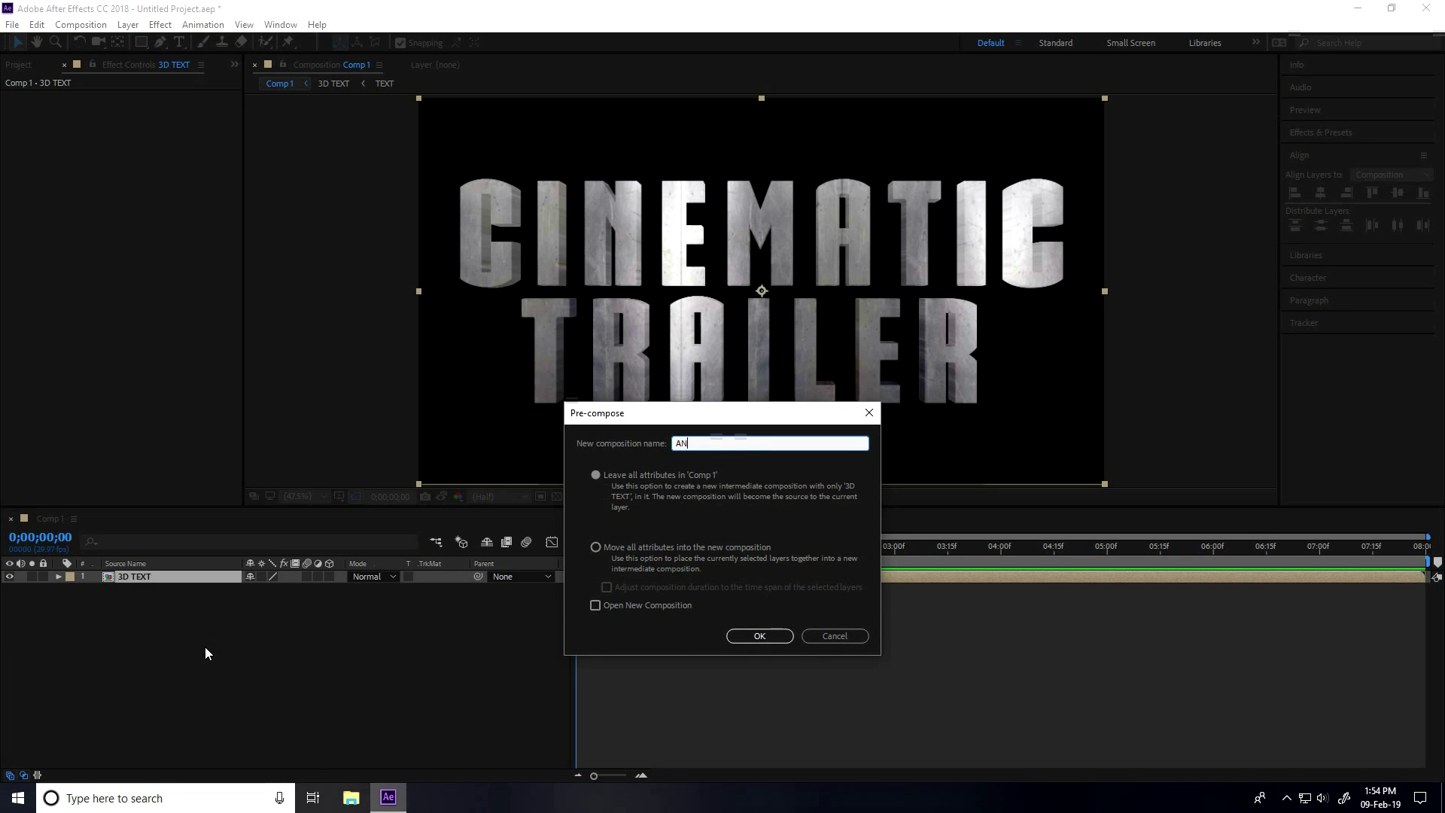
type("IMATION")
left_click(766, 638)
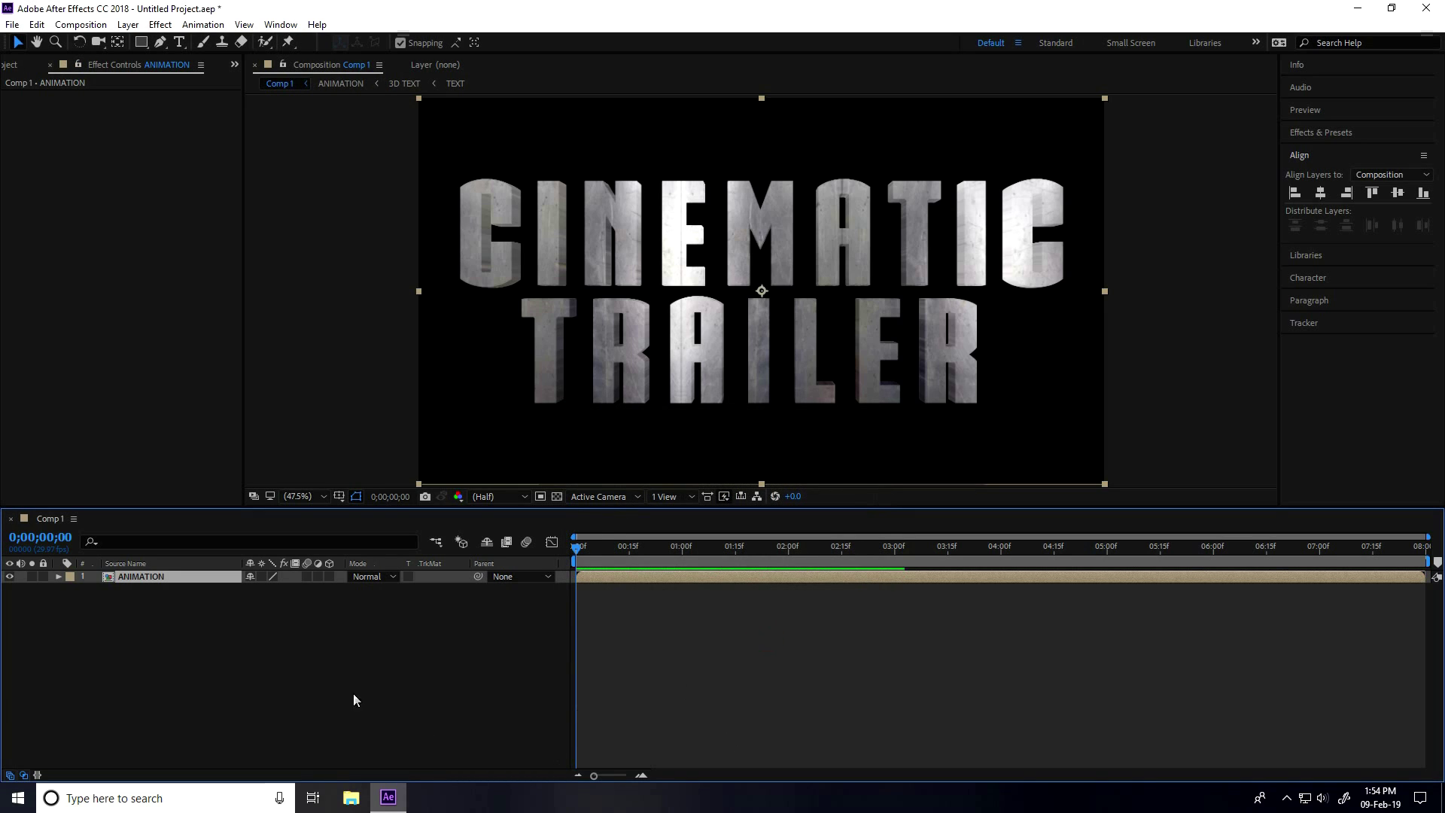
Add a new solid layer named 'saber' to Comp 1
right_click(221, 693)
mouse_move(388, 527)
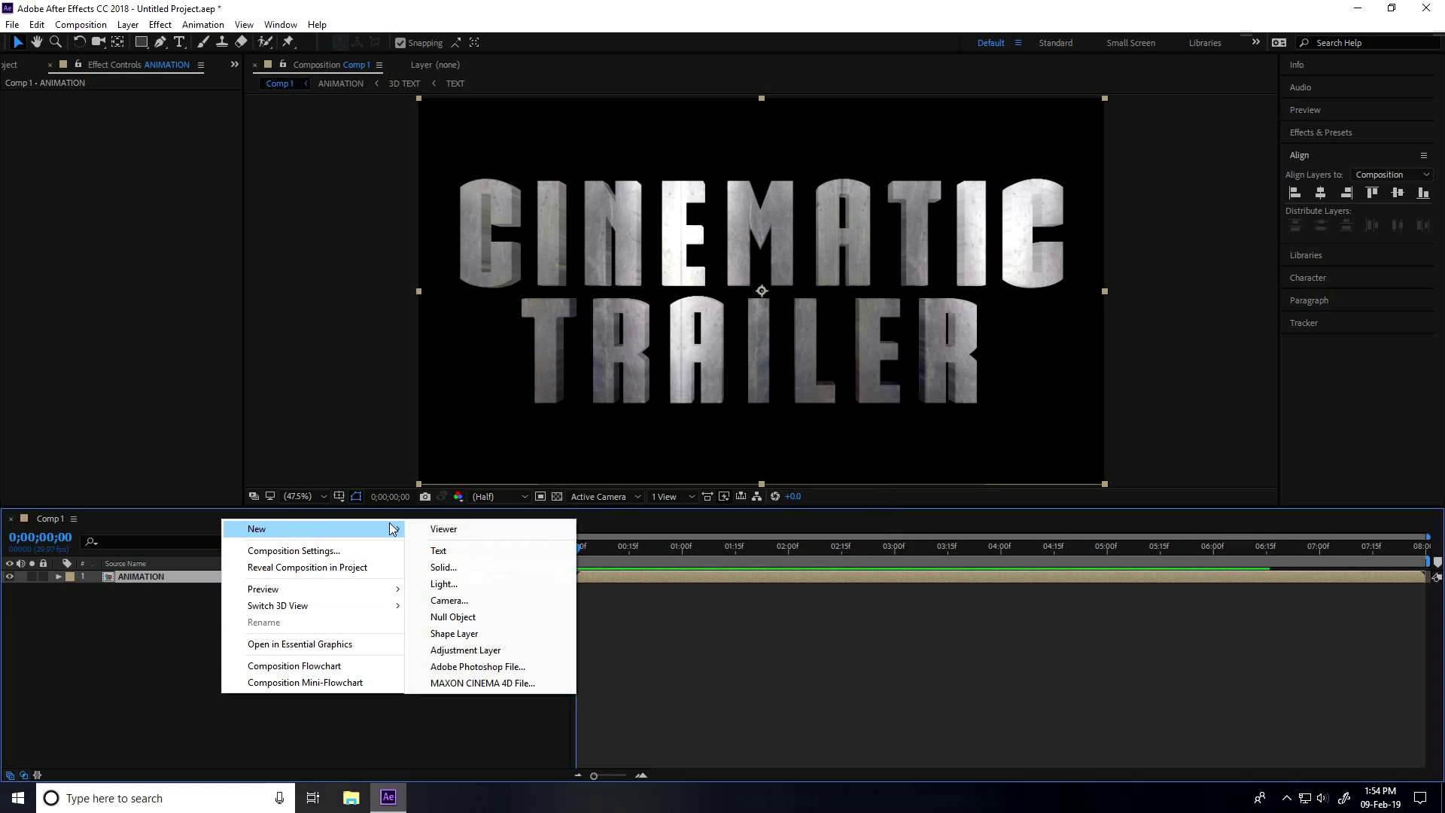
left_click(464, 567)
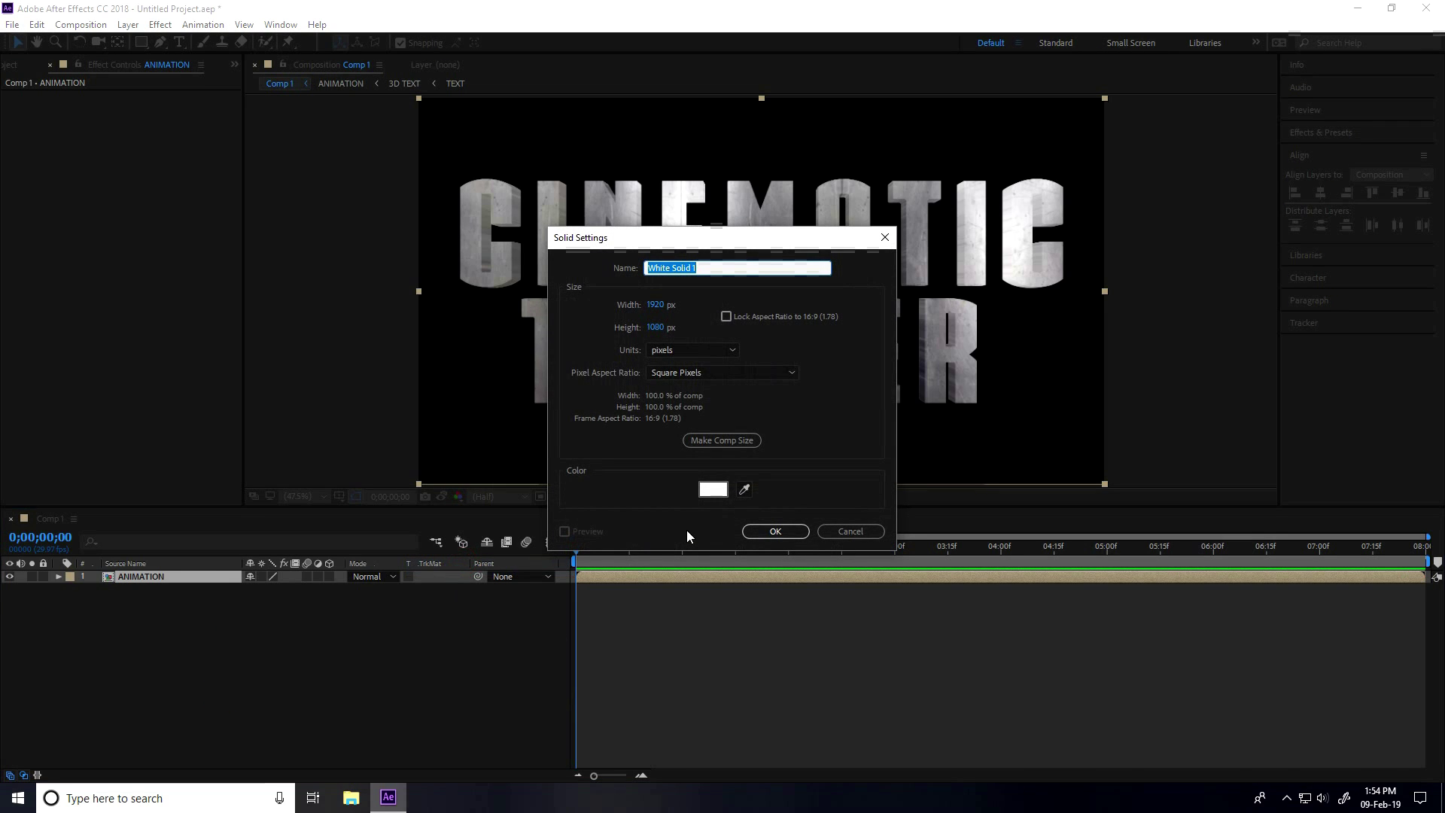
type("saber")
left_click(792, 532)
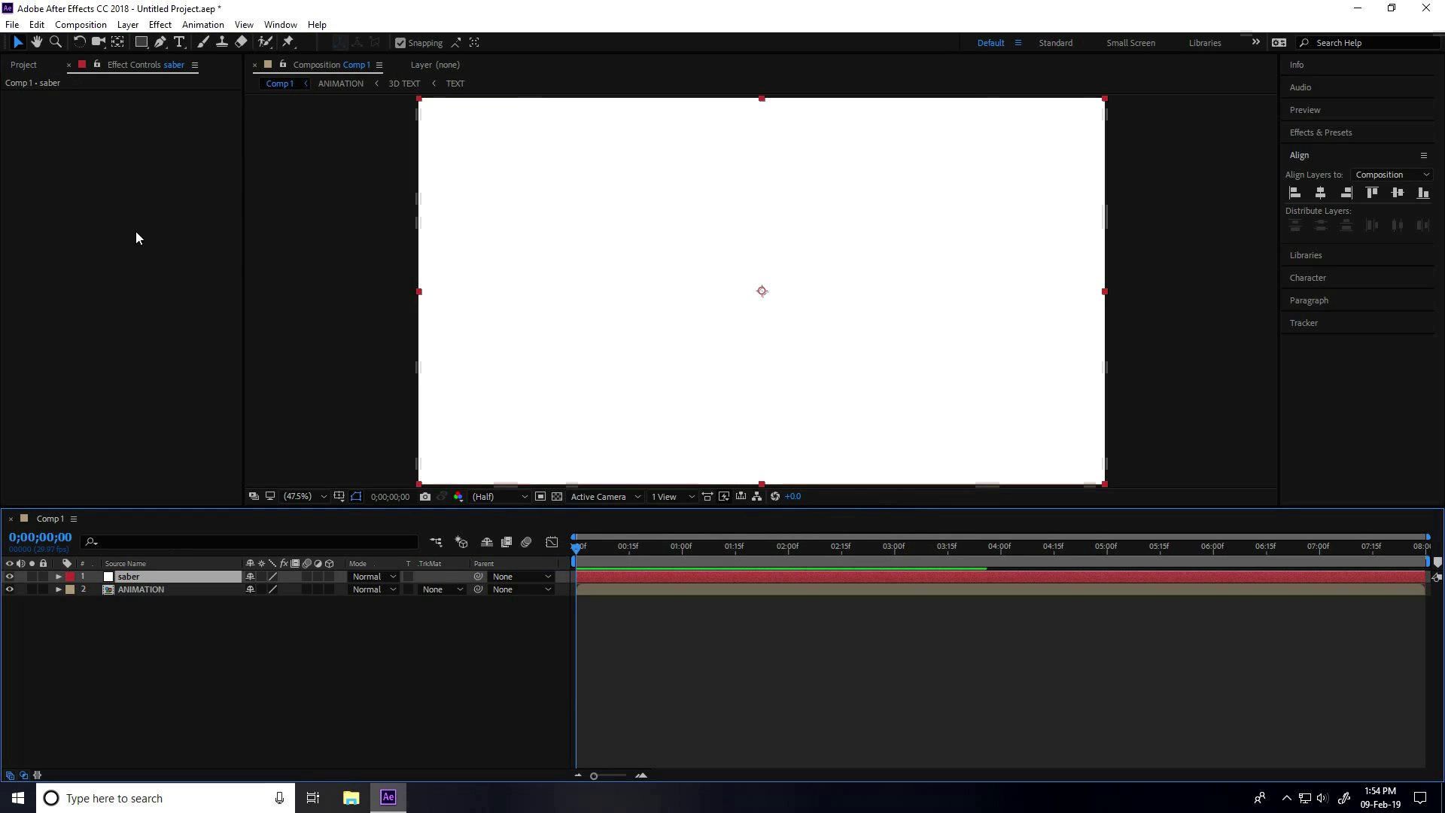
Apply the Saber effect to the solid and set its preset to Burning
left_click(163, 25)
mouse_move(219, 511)
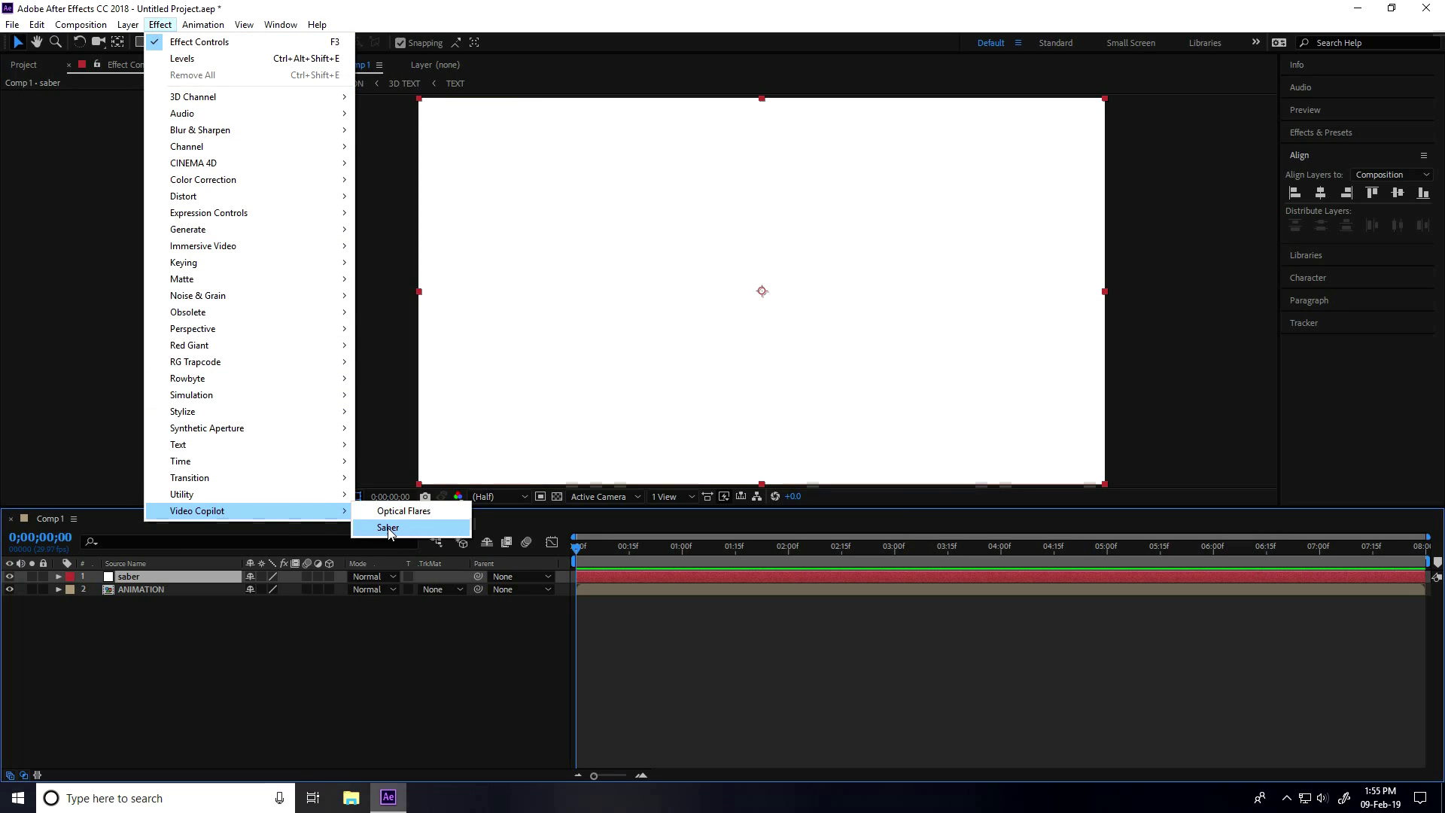
left_click(407, 527)
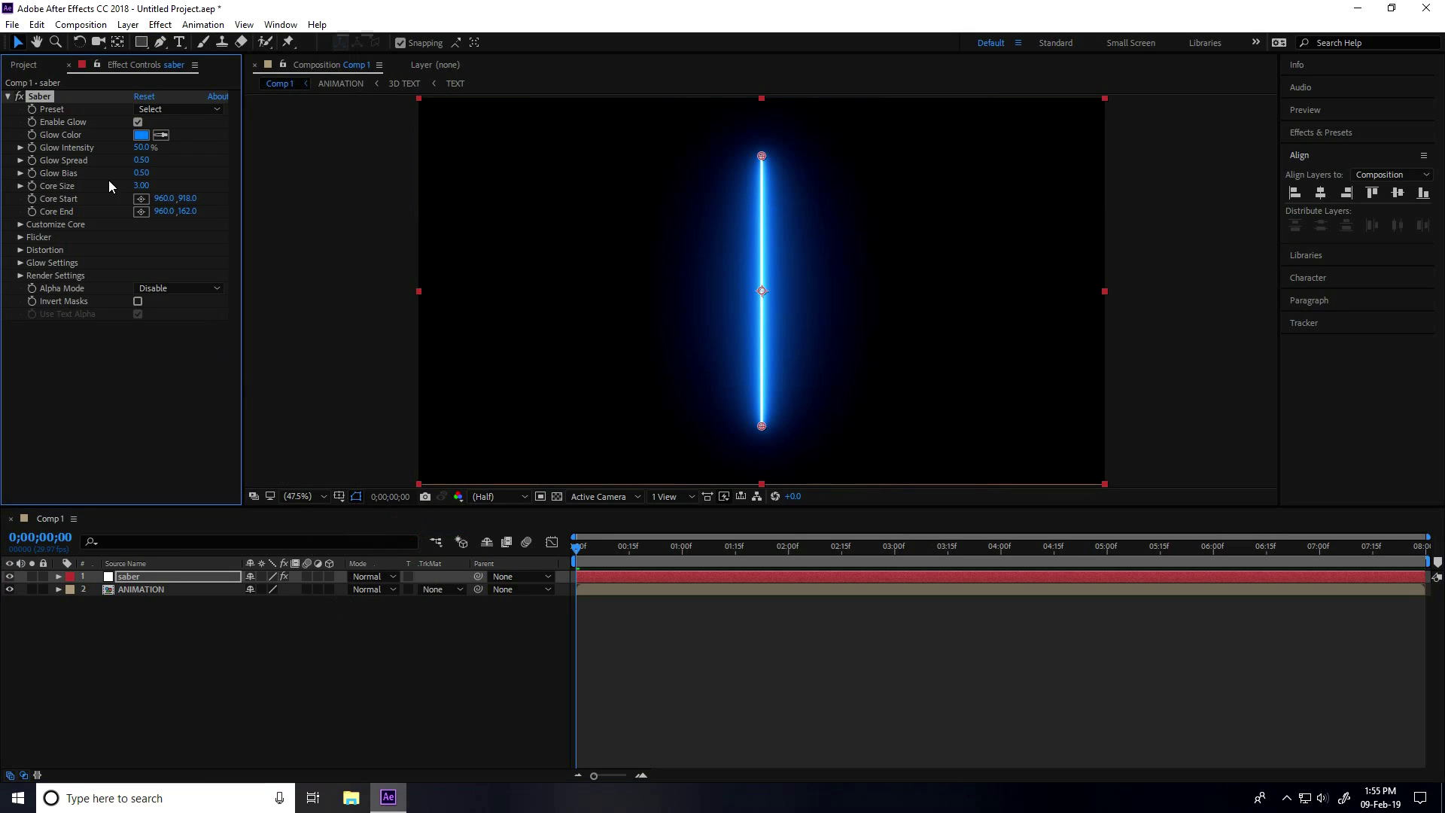
left_click(199, 110)
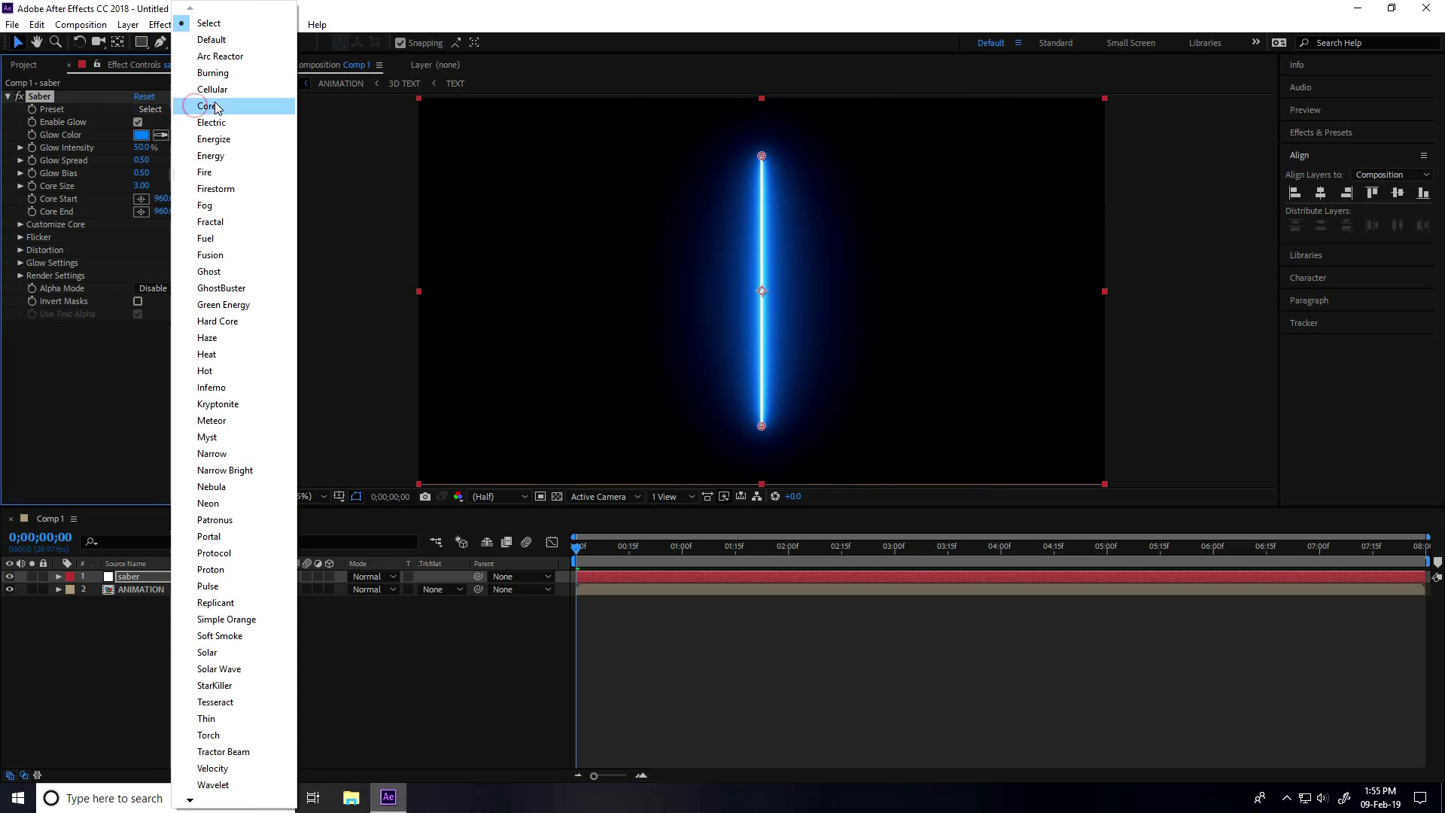
left_click(224, 76)
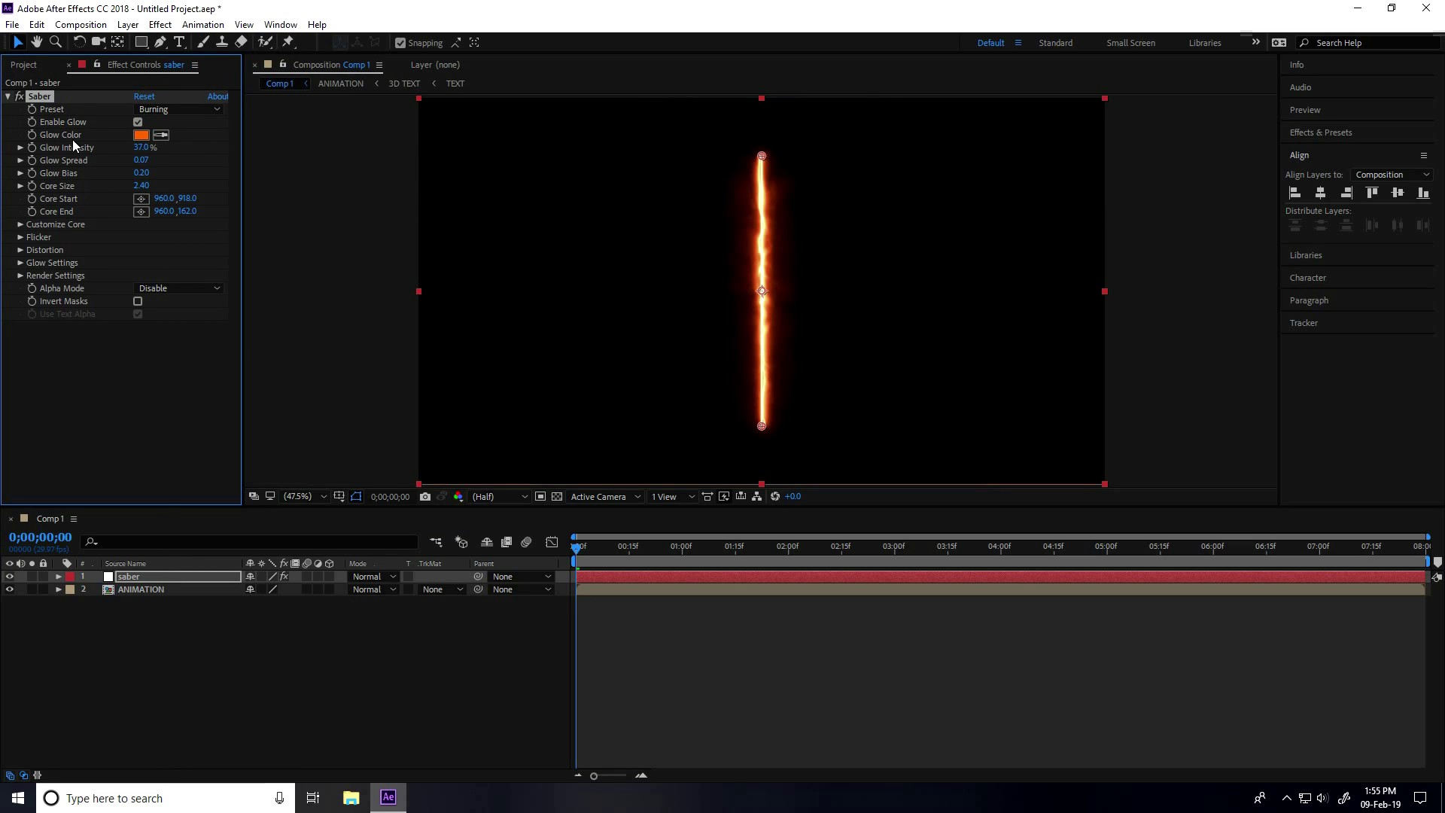
Open the TEXT composition and copy its cinematic trailer text layer
left_click(23, 64)
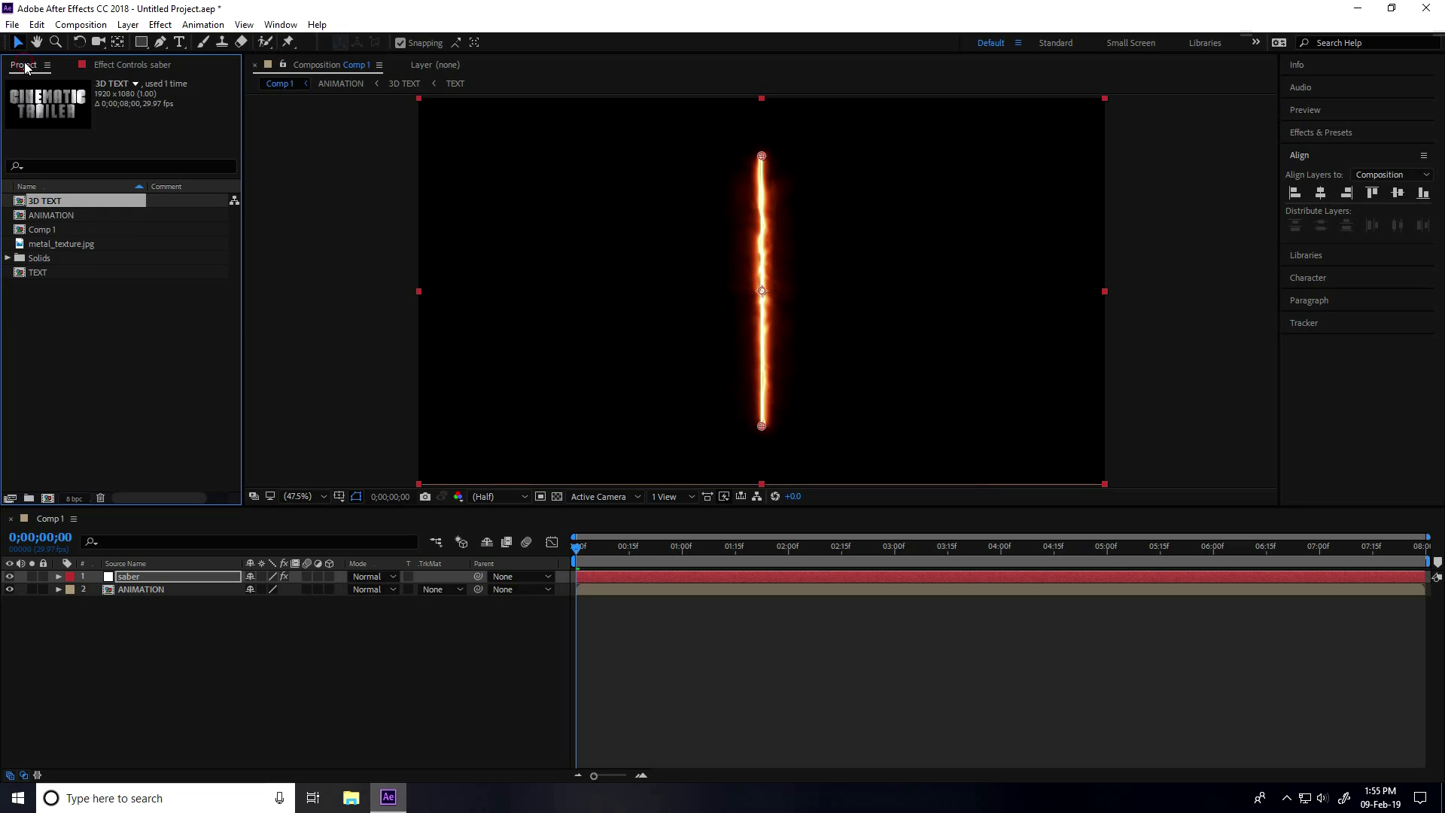
left_click(39, 273)
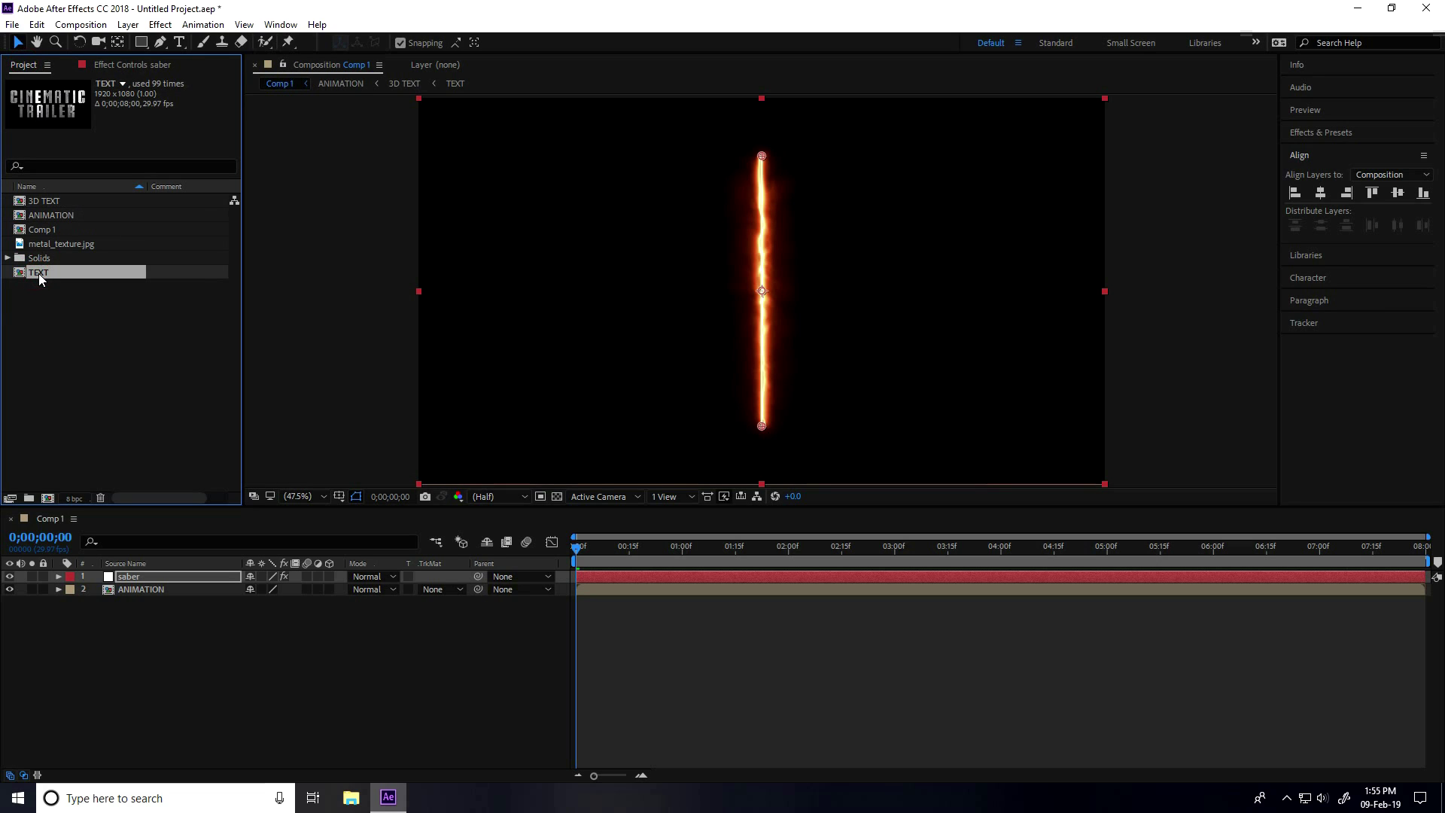
double_click(44, 273)
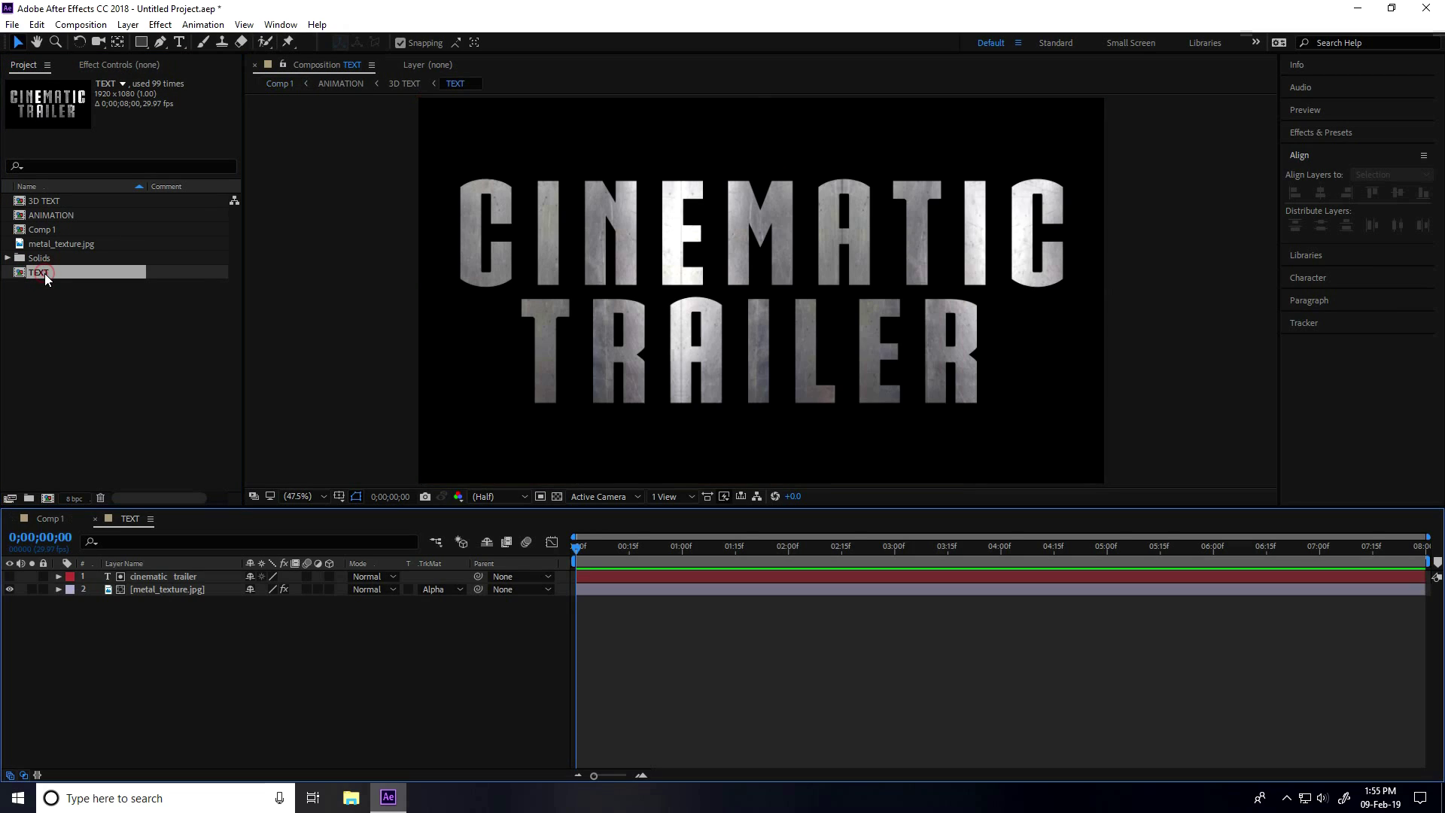
left_click(143, 576)
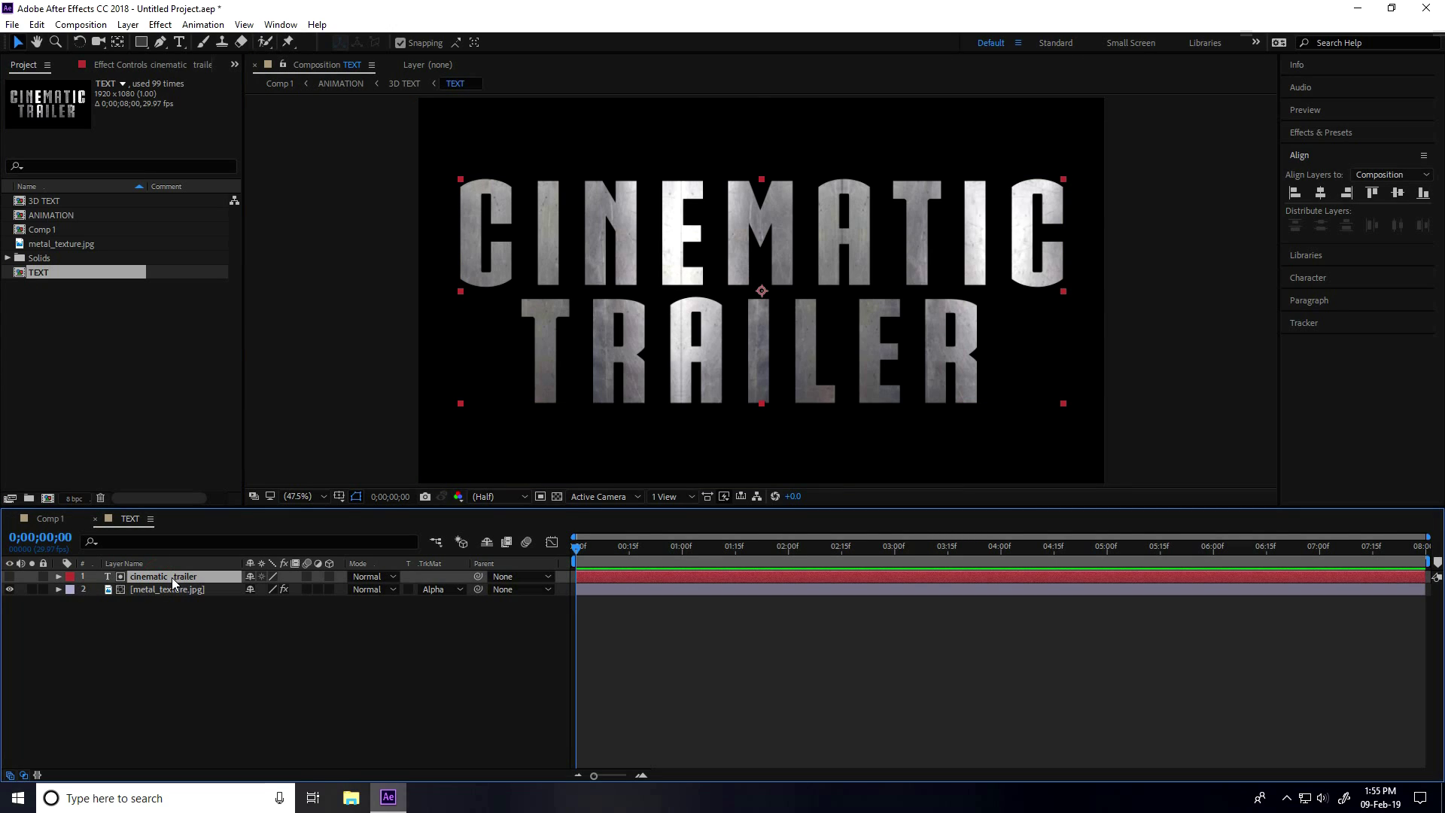
left_click(36, 24)
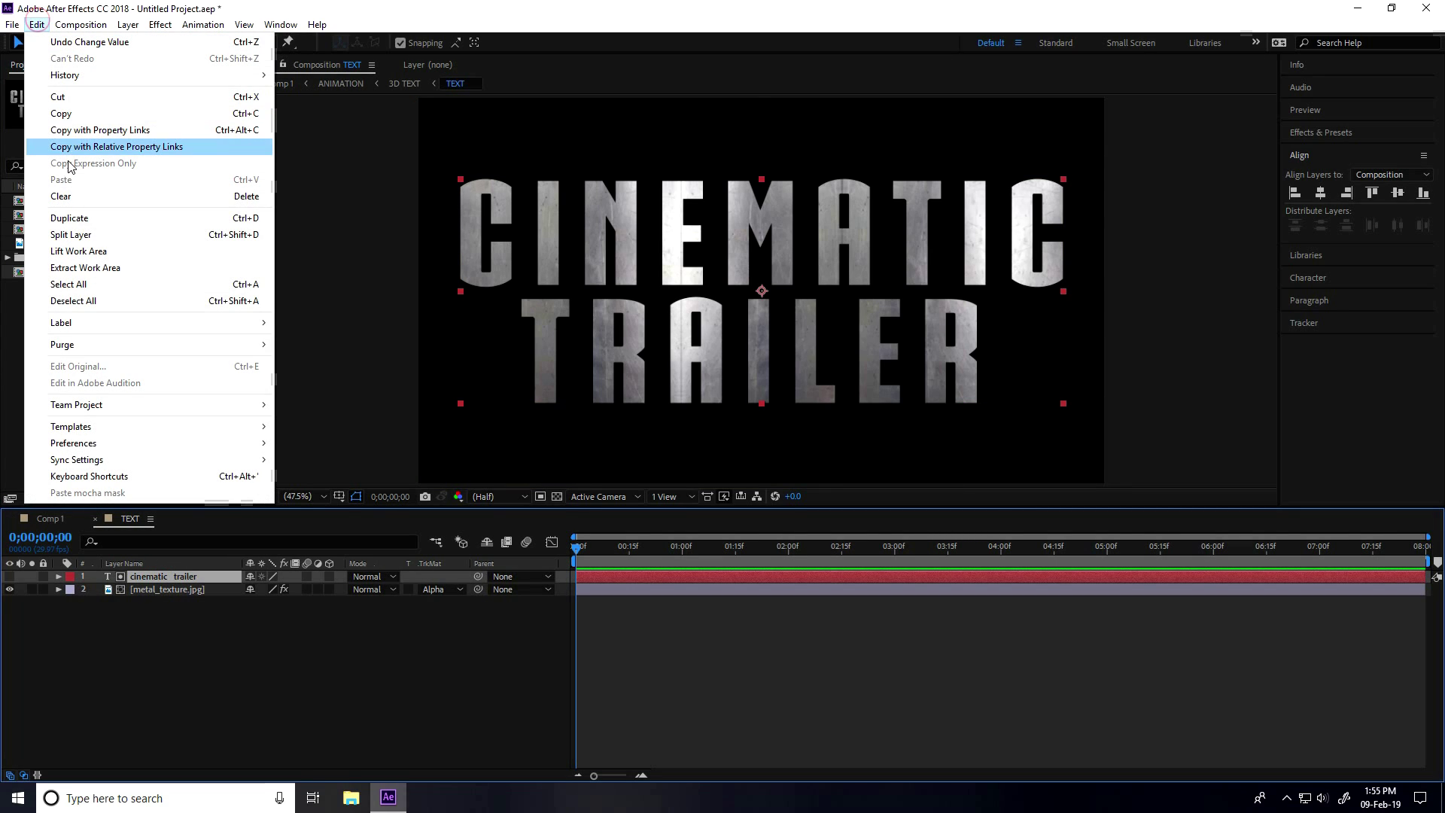
left_click(64, 115)
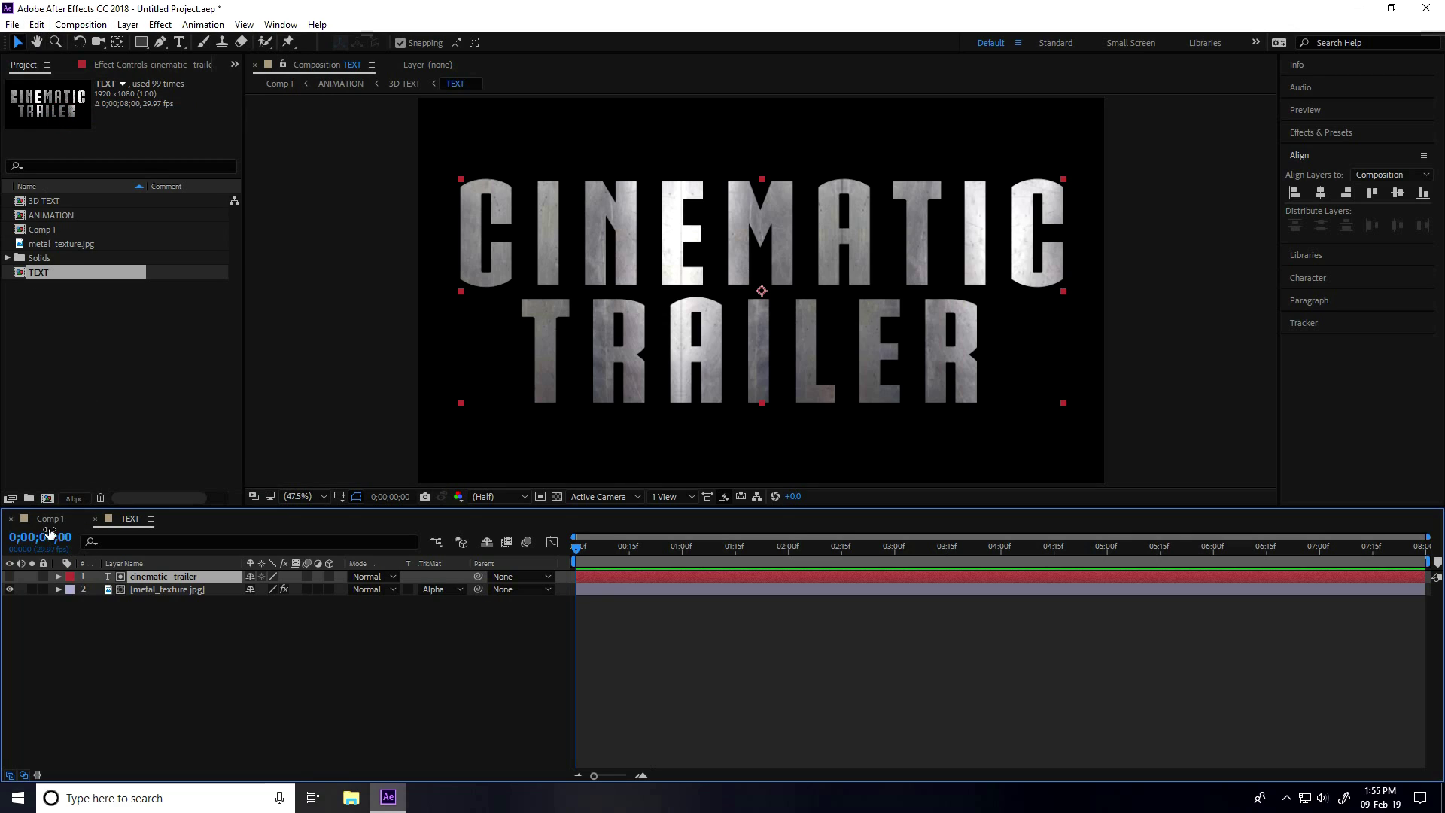
Paste the cinematic trailer layer into Comp 1 and move it beneath ANIMATION
left_click(45, 519)
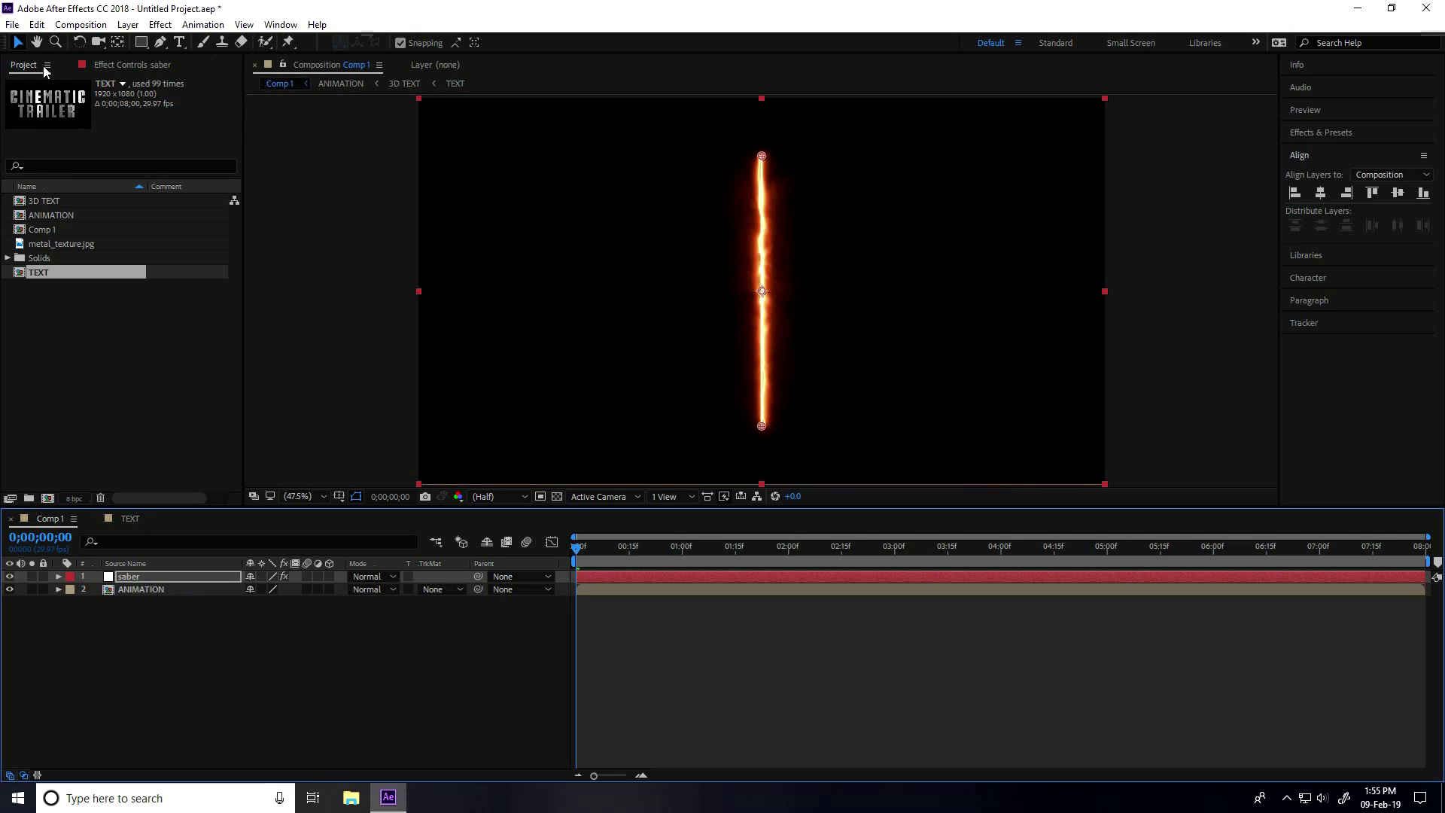
left_click(38, 25)
left_click(75, 182)
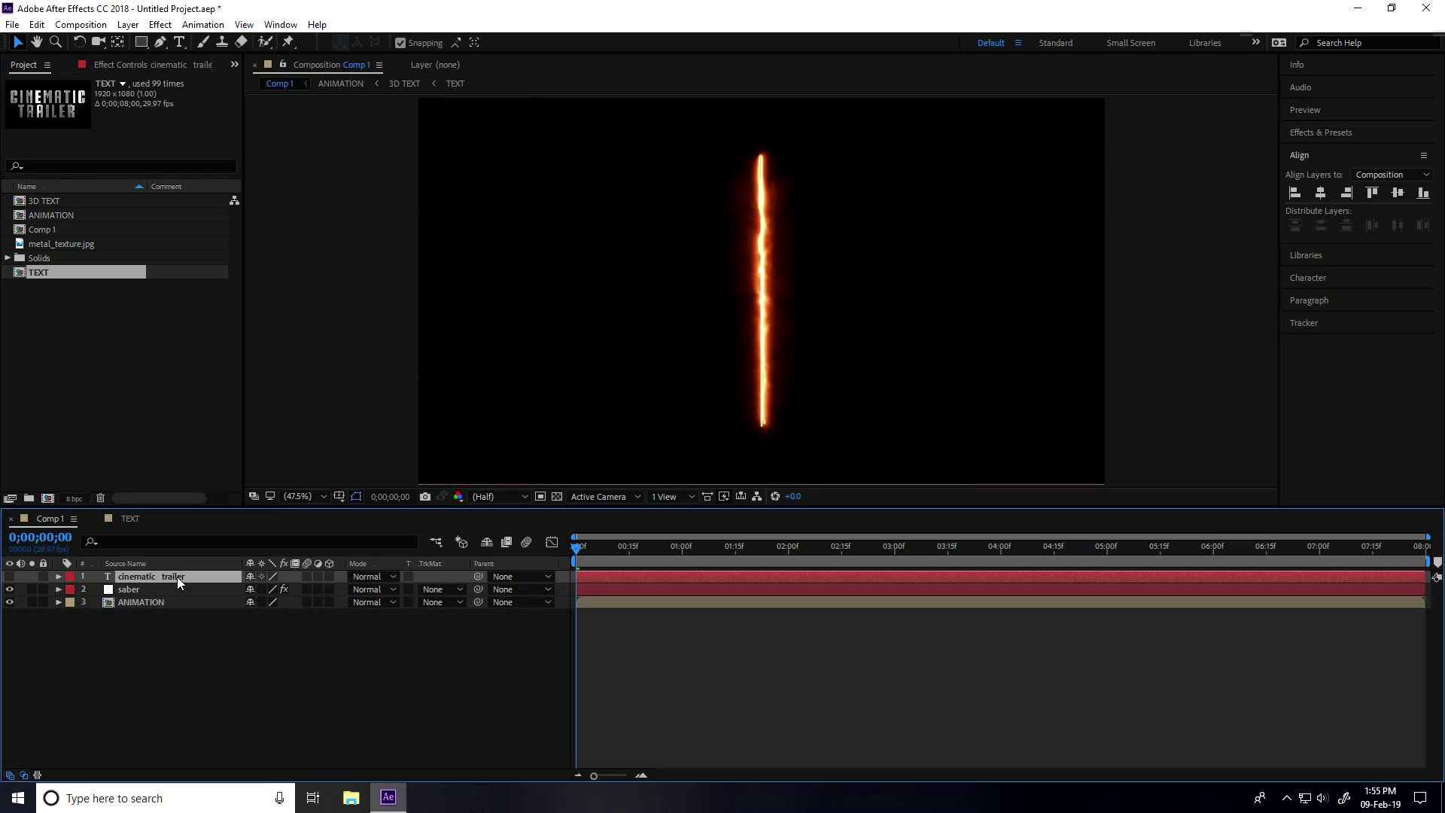
left_click_drag(178, 576, 173, 638)
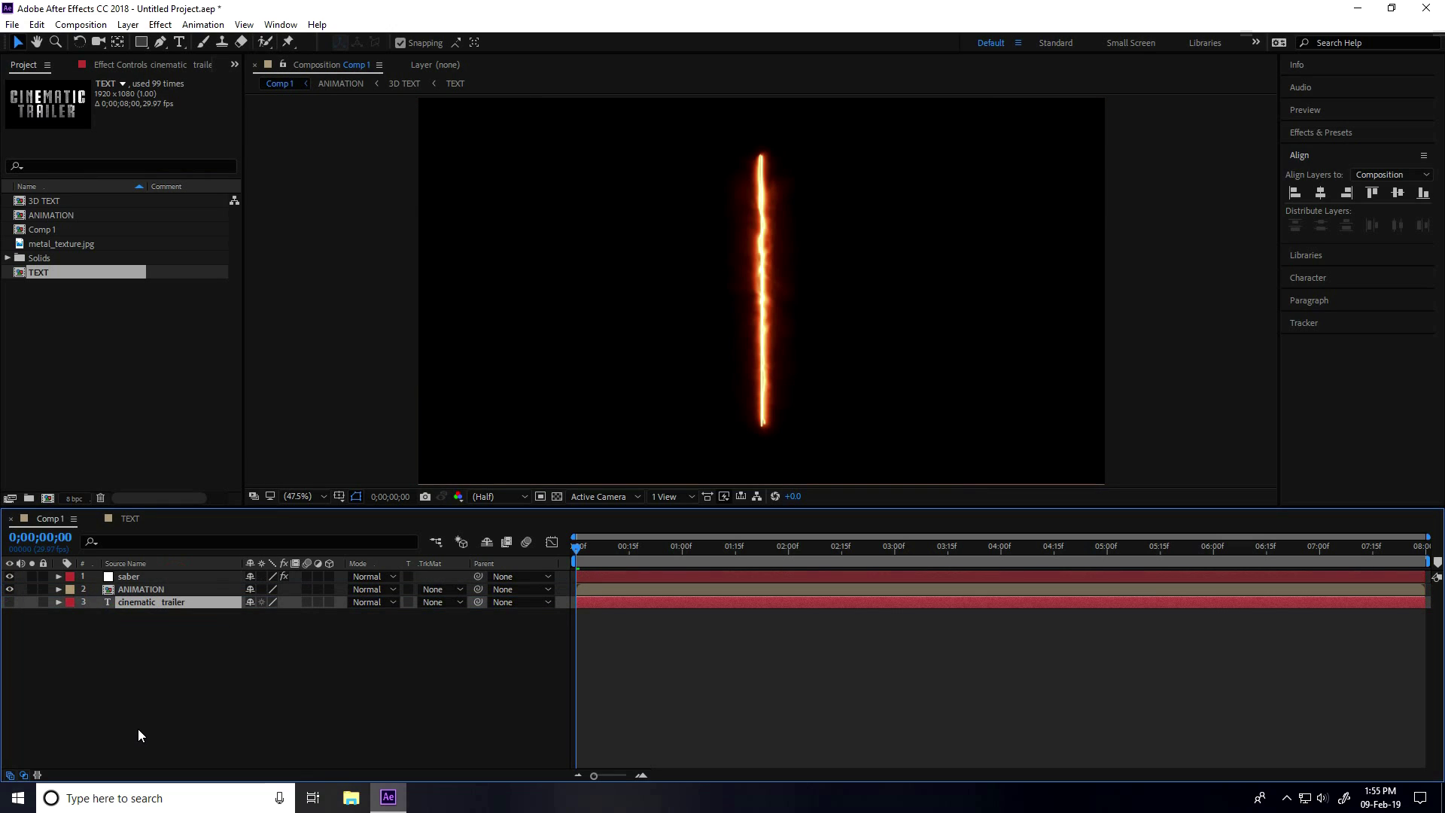
In Saber's Customize Core, set Core Type to Text Layer using the cinematic trailer layer
left_click(128, 575)
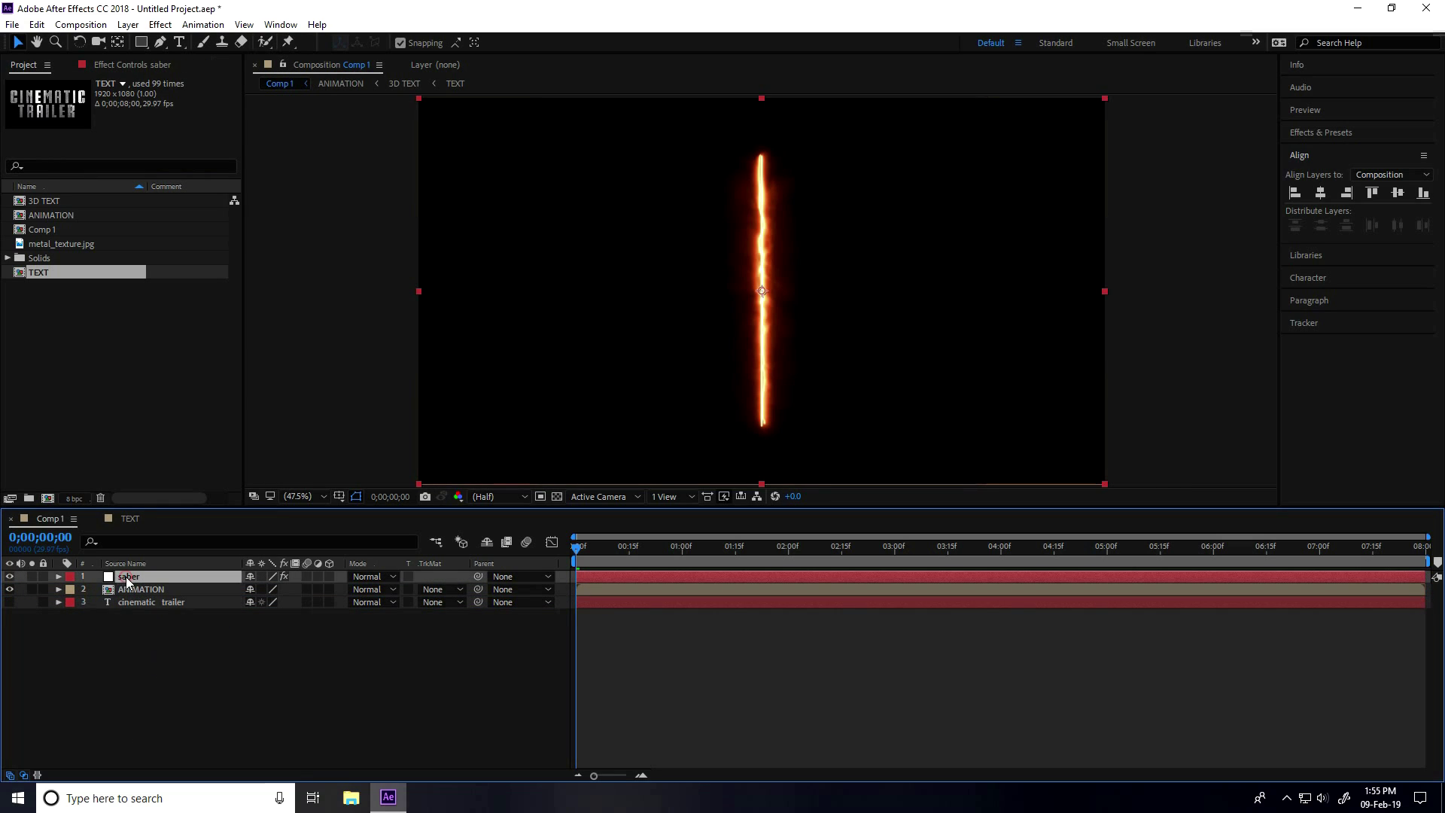
left_click(104, 64)
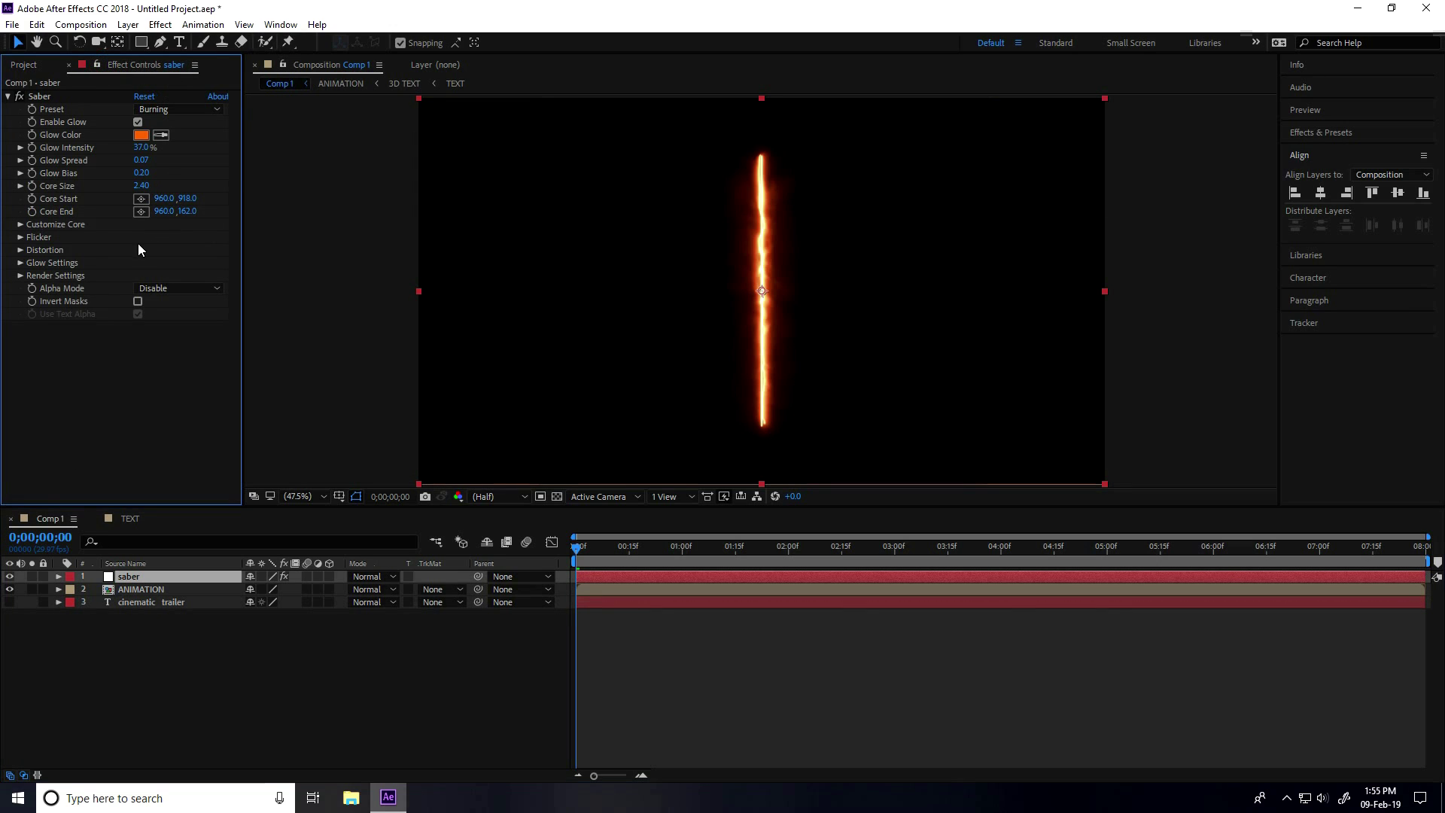
left_click(20, 224)
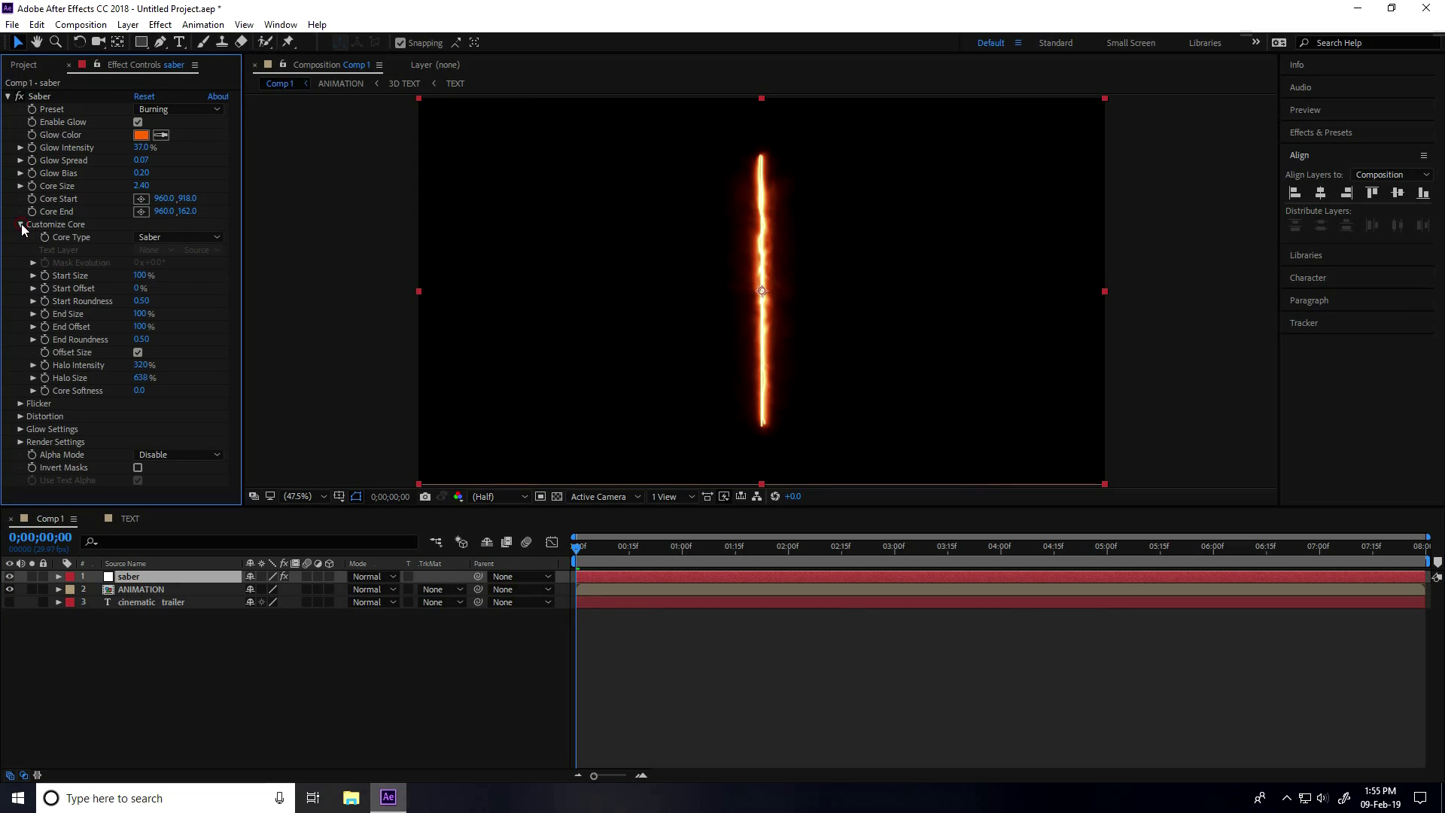
left_click(178, 238)
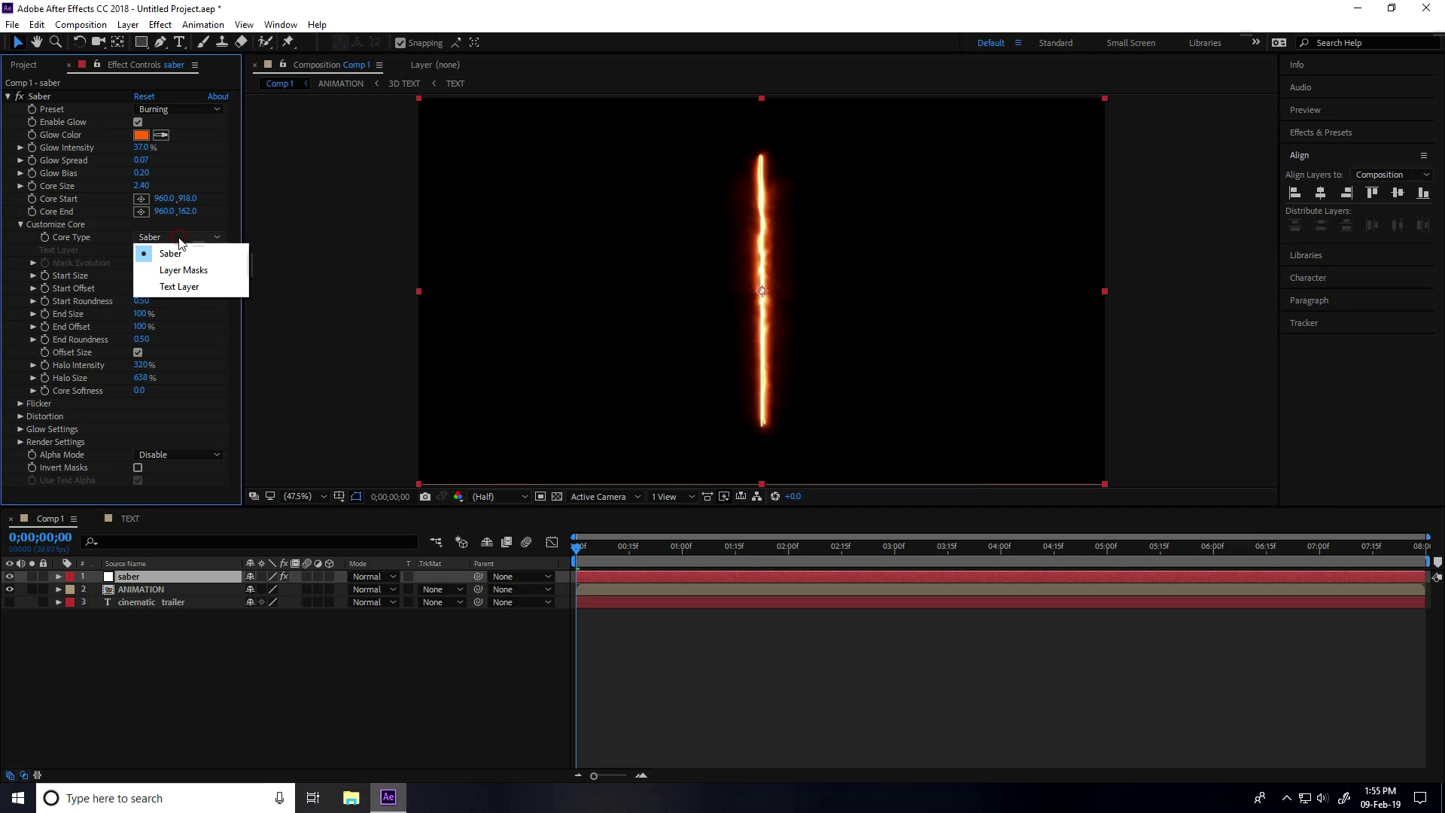
left_click(181, 287)
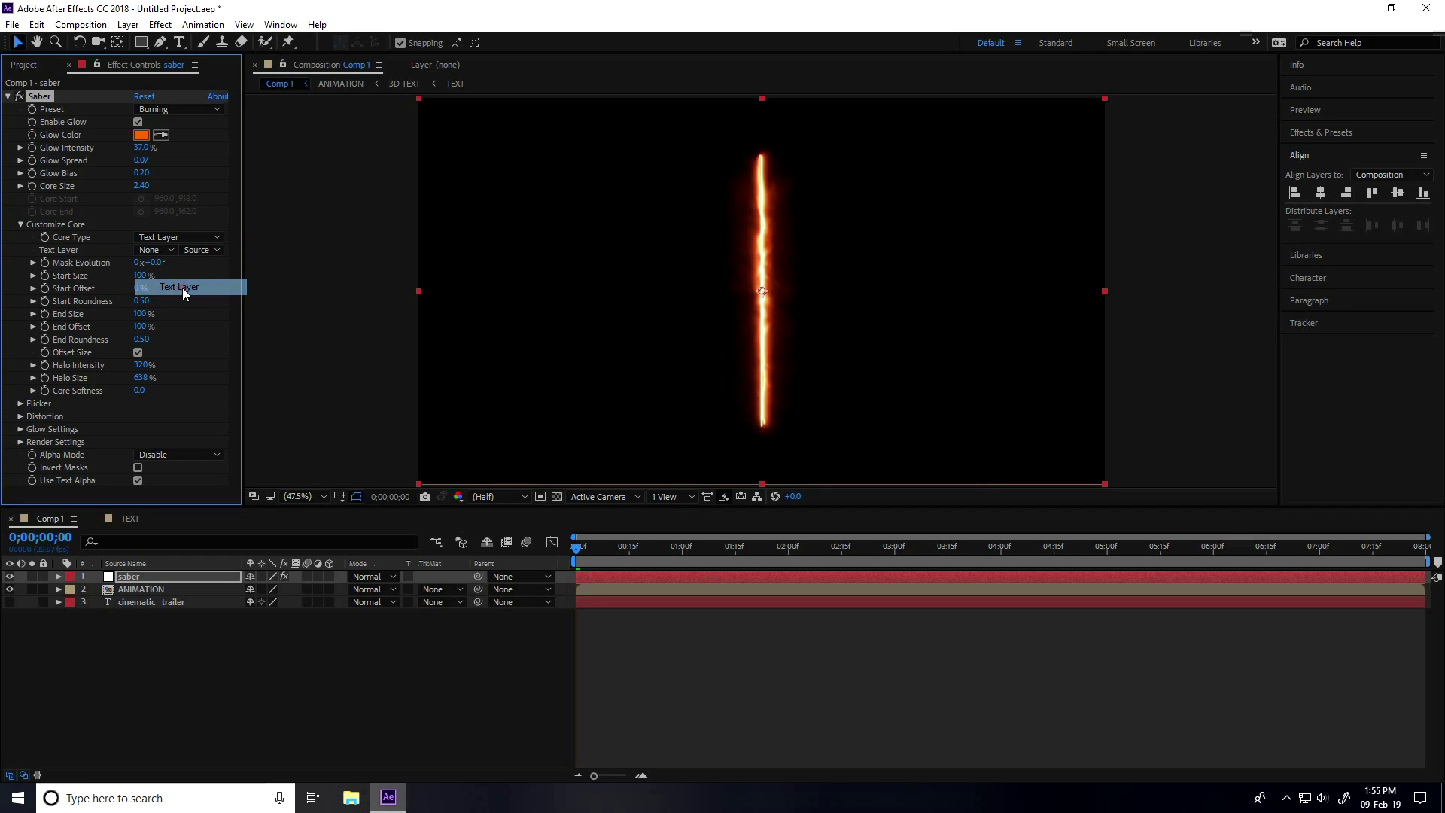
left_click(156, 250)
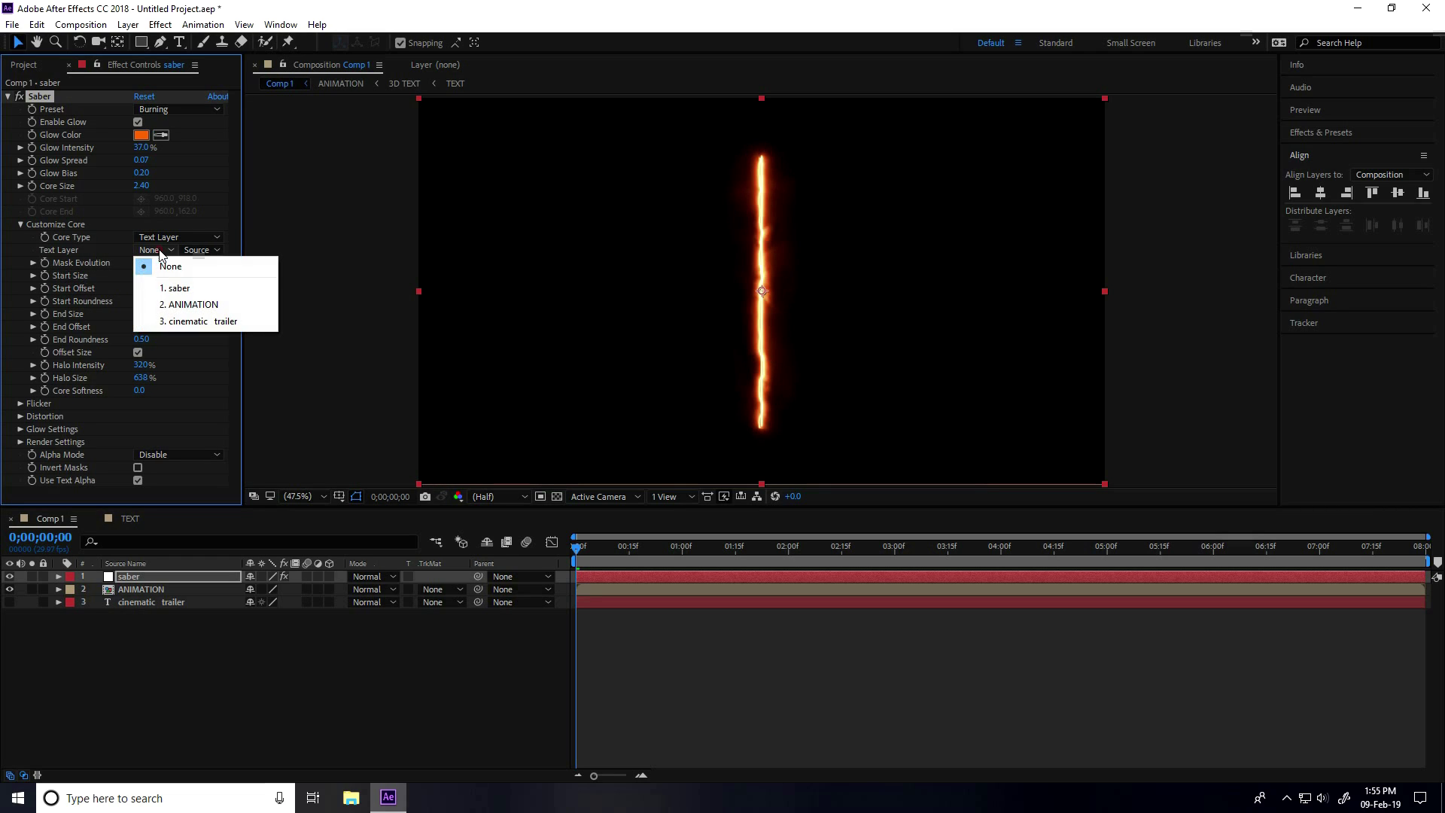
left_click(228, 321)
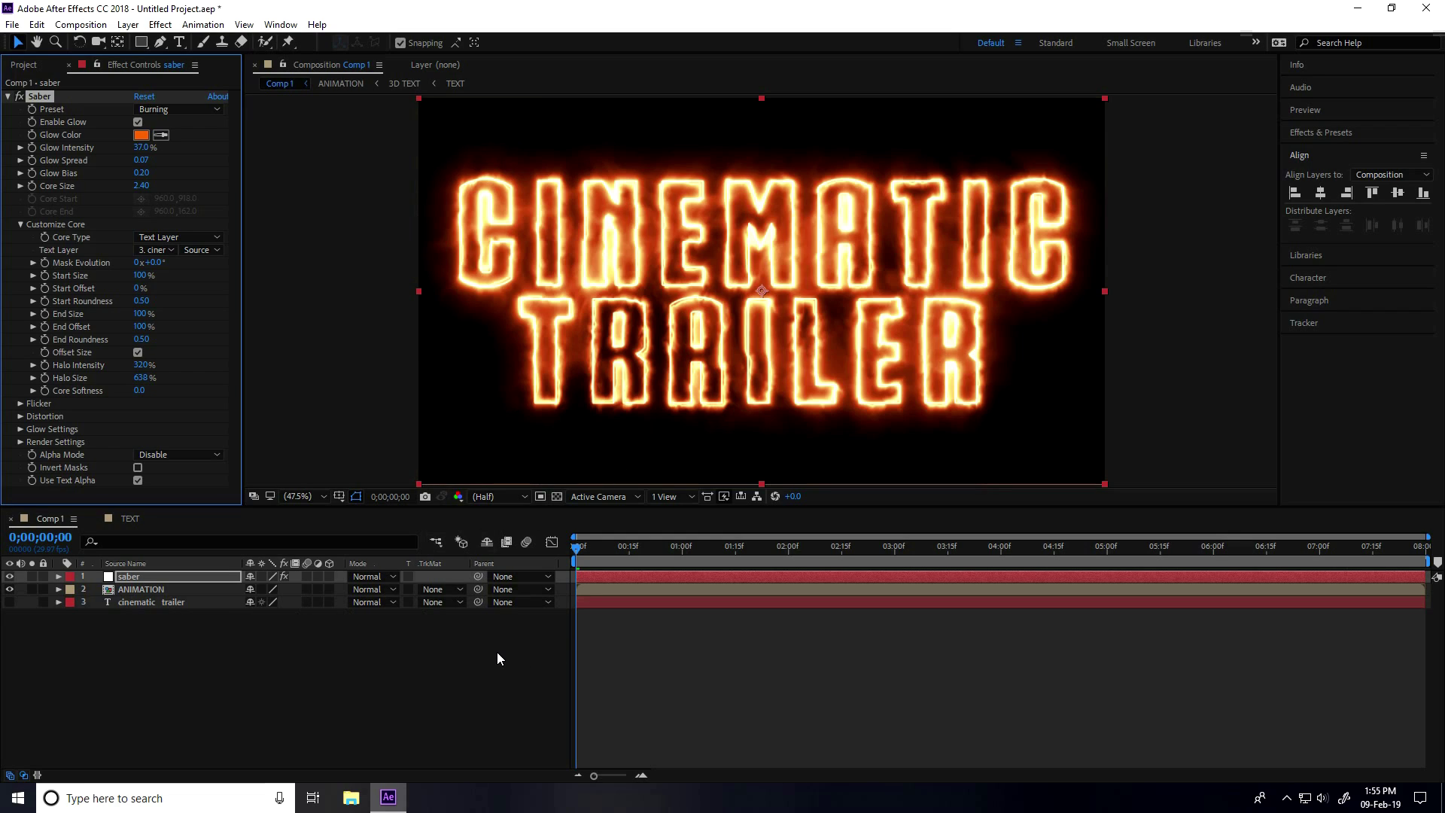
Set a Mask Evolution keyframe at the start, then move to 3 seconds
left_click(577, 550)
left_click(45, 262)
left_click_drag(577, 550, 896, 571)
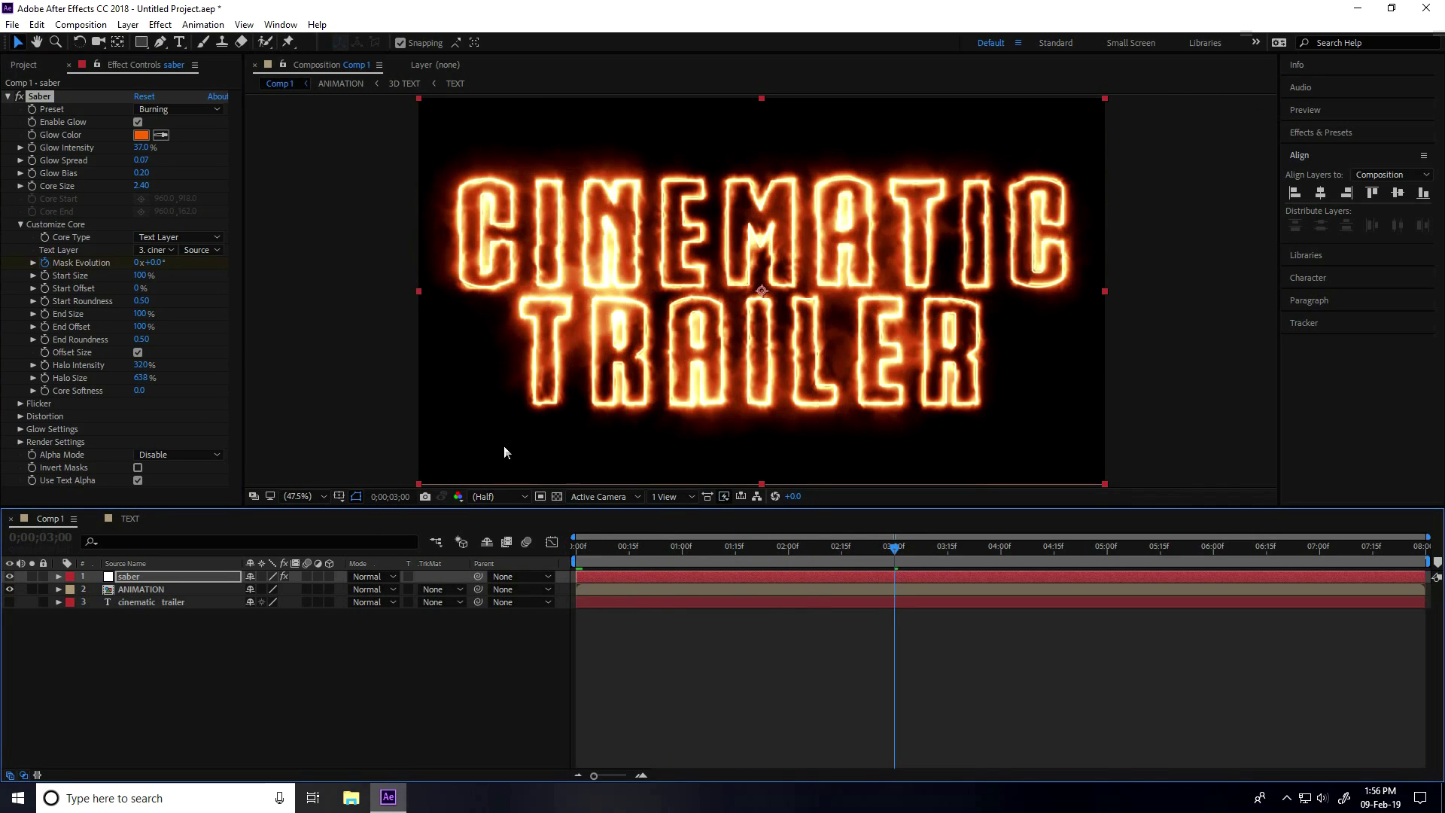
Set Saber's Mask Evolution to 200° at 3 seconds
left_click(156, 263)
type("200")
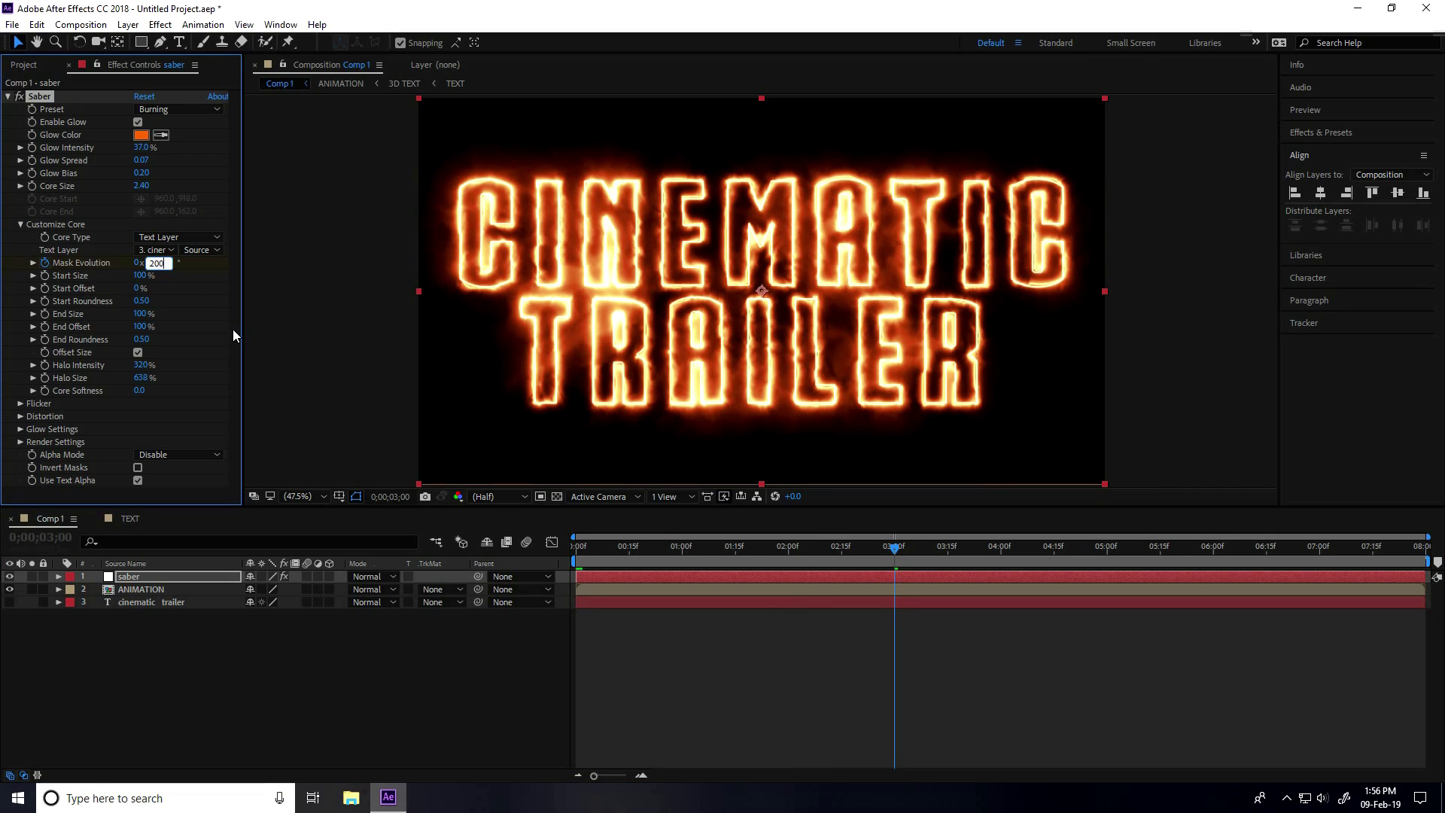
key("Return")
Keyframe Start Offset at an earlier frame, then set it to 20% at 1:15
left_click_drag(902, 554, 629, 576)
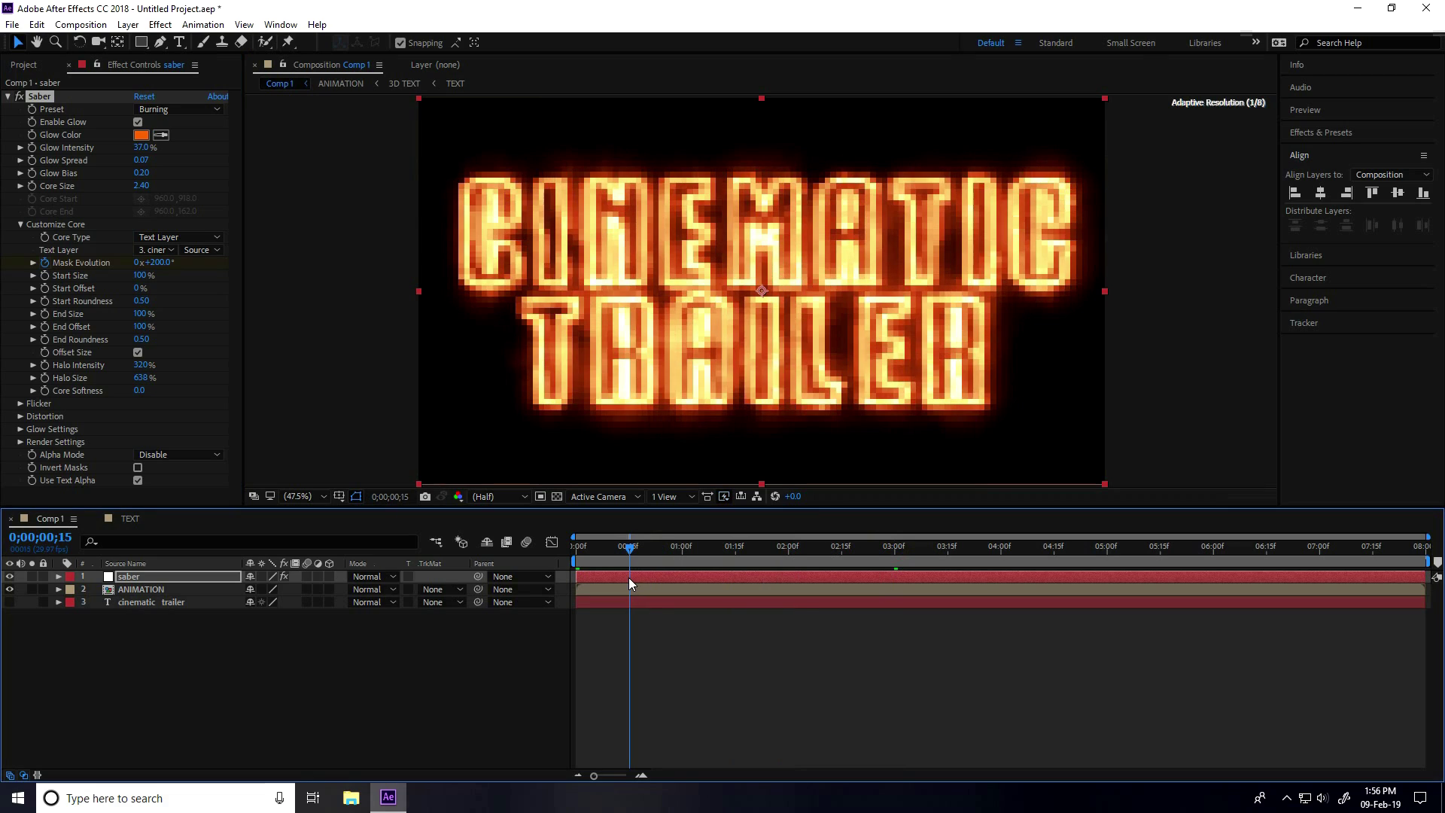
left_click(45, 292)
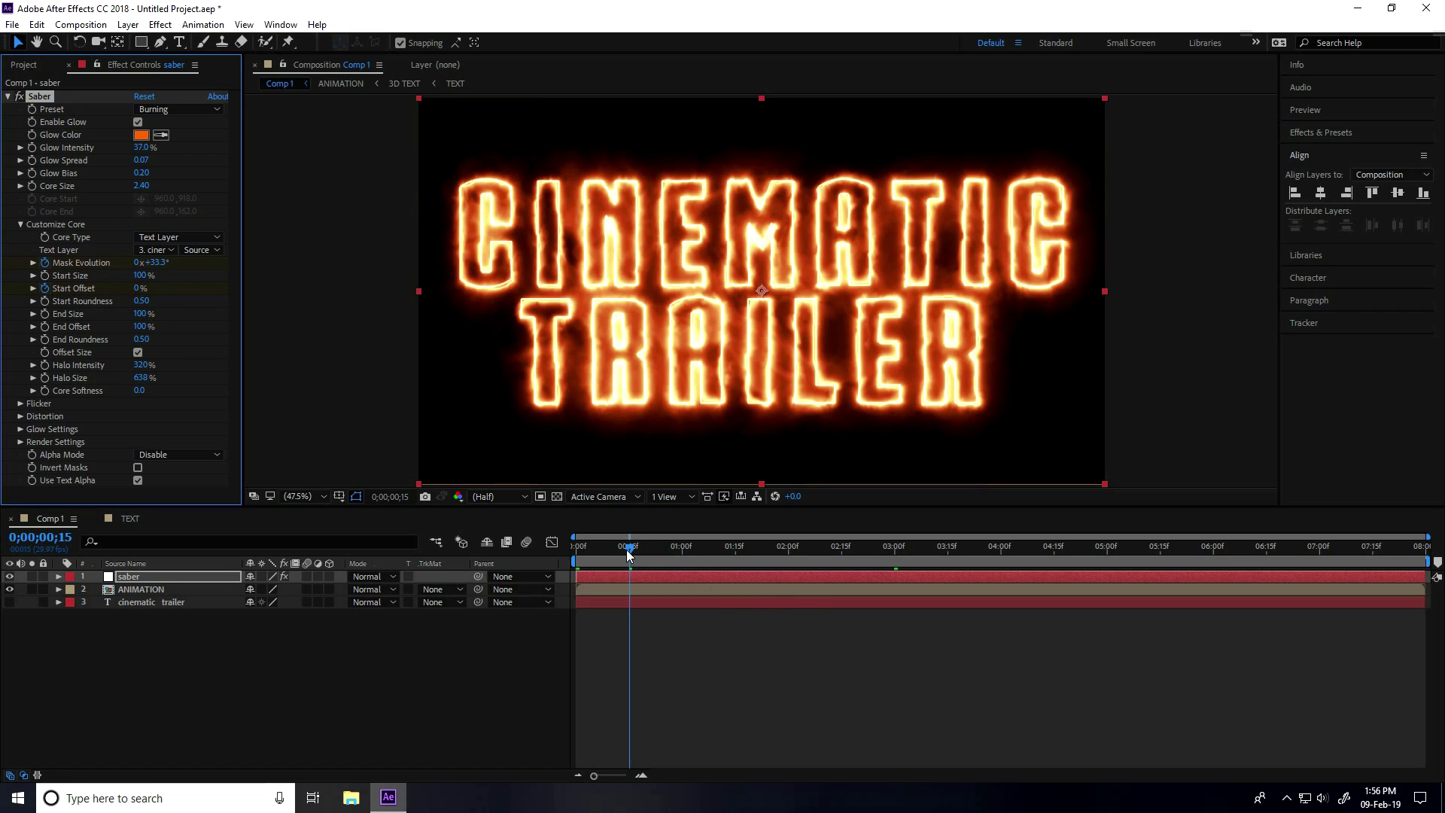
left_click_drag(629, 549, 632, 549)
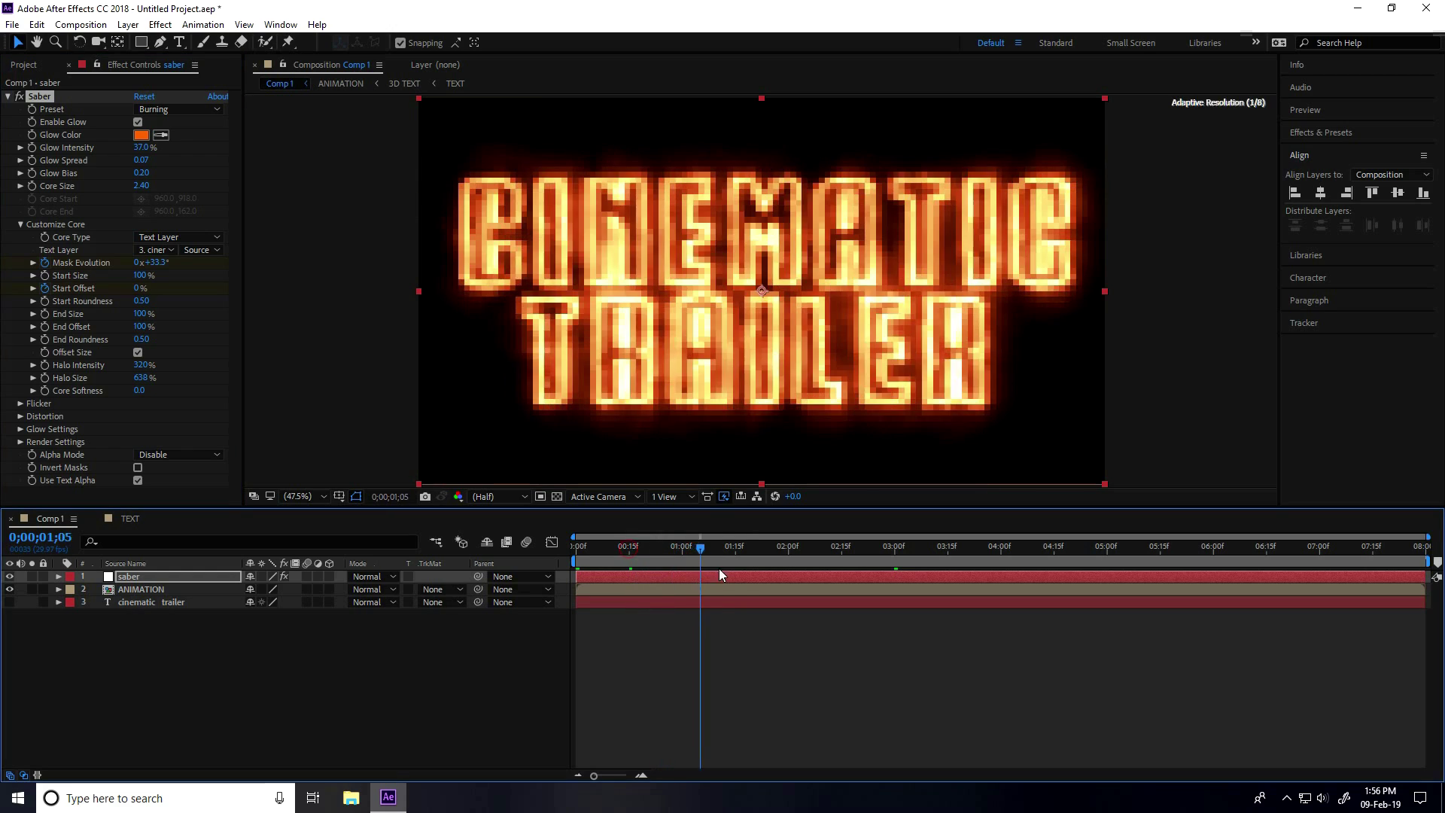
left_click_drag(724, 576, 734, 570)
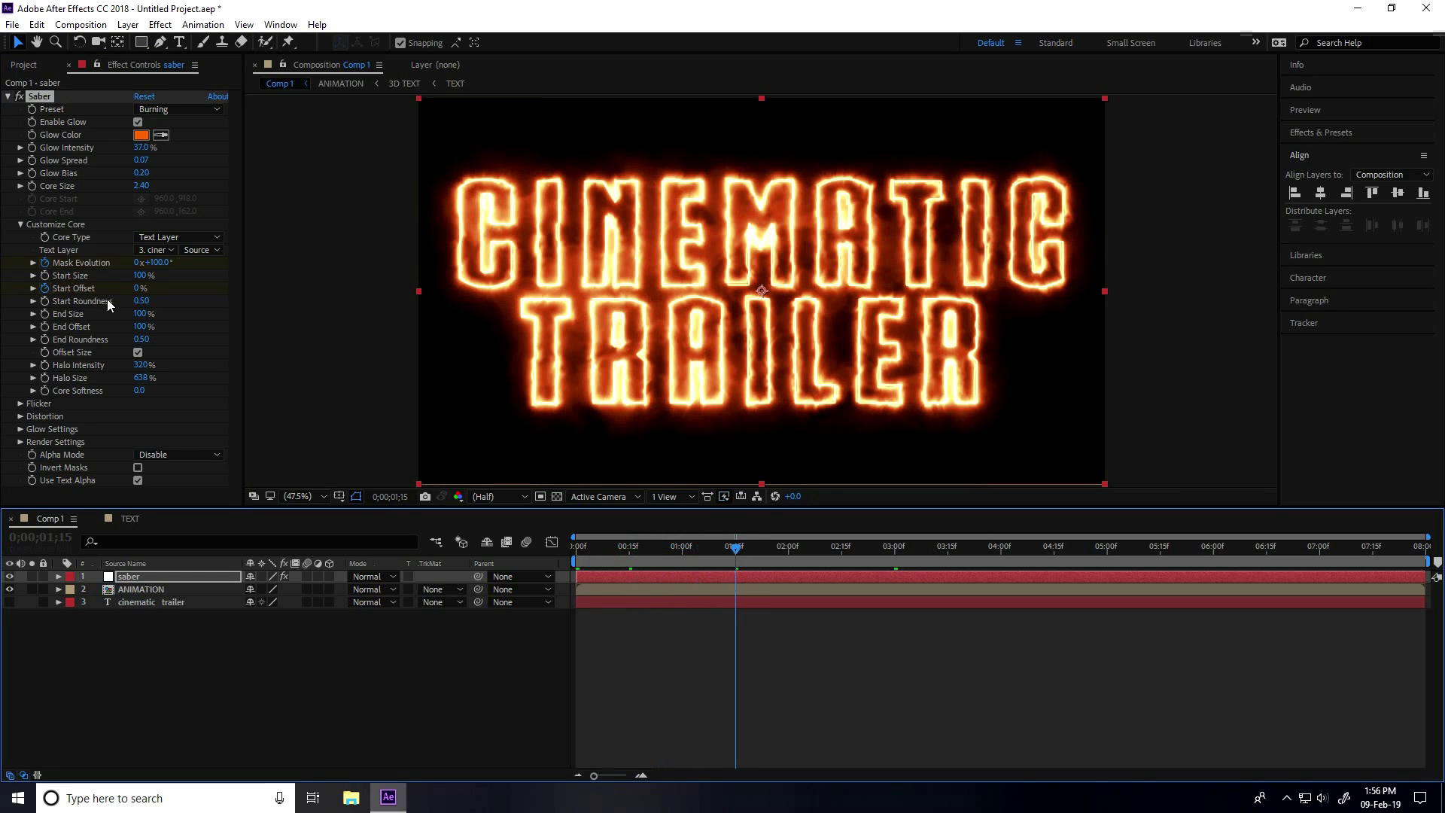
left_click(139, 288)
type("20")
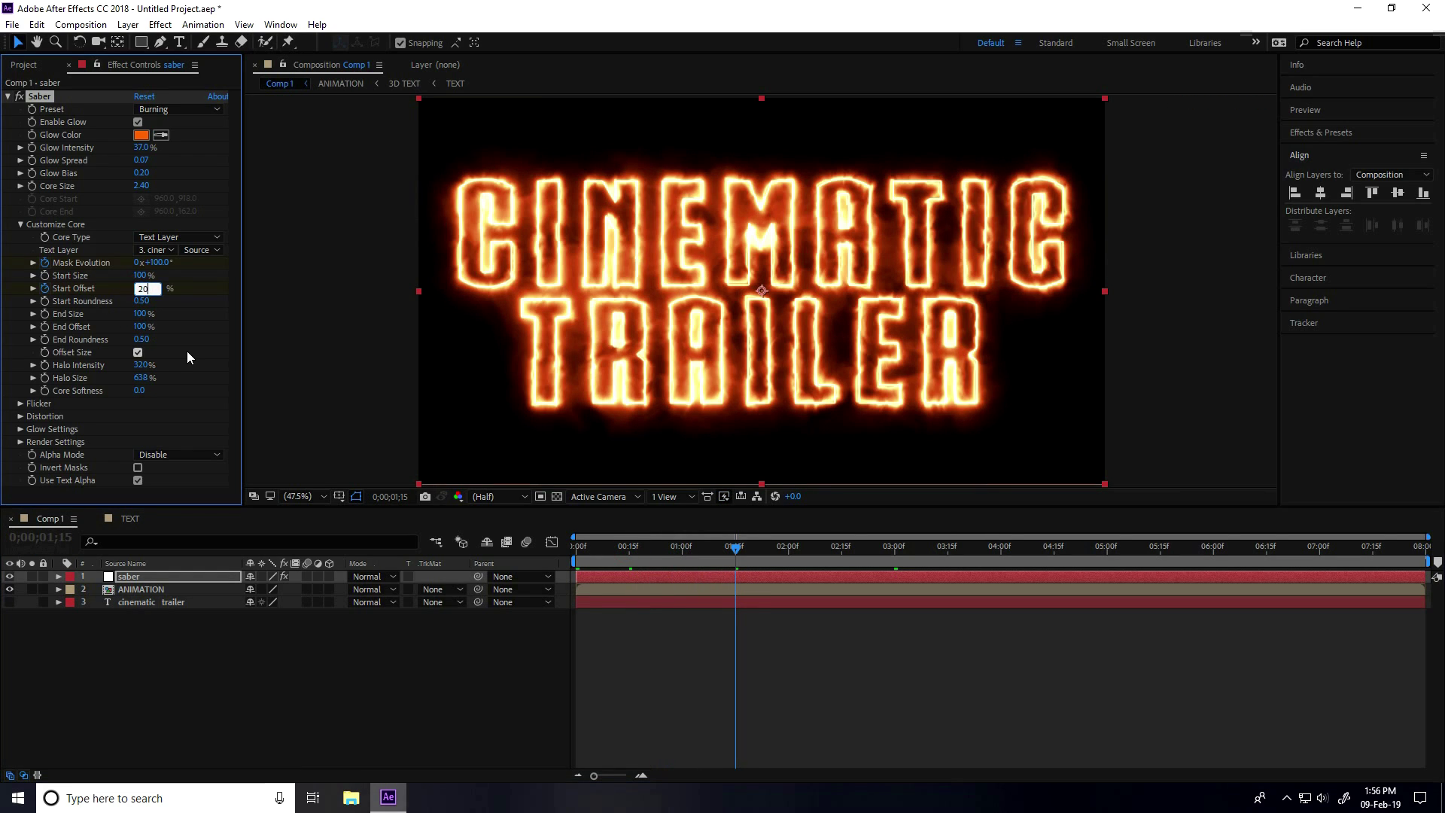
key("Return")
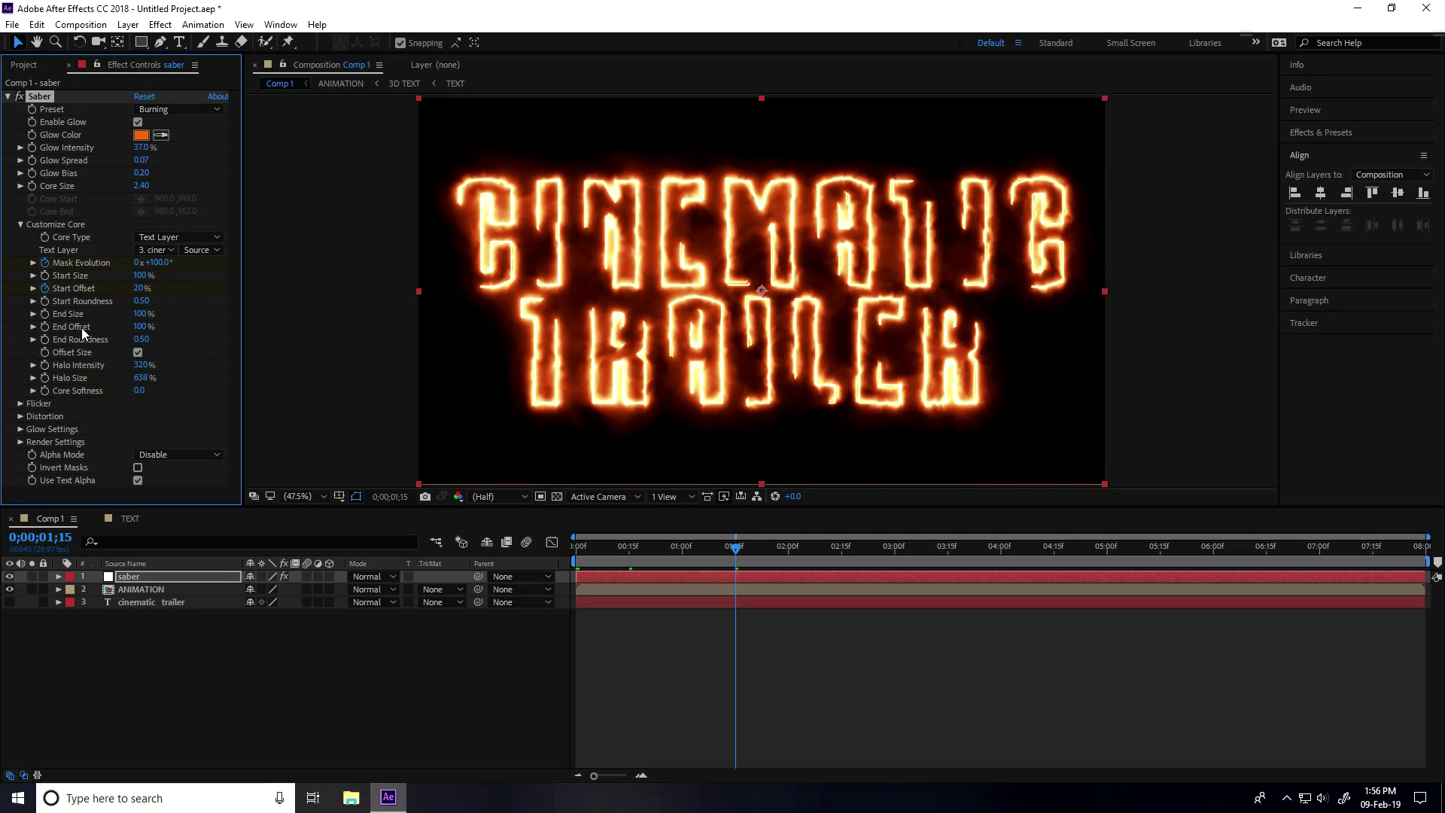
Keyframe End Offset at 0% at 1:15 and 20% at 3:00
left_click(45, 327)
type("0")
key("Return")
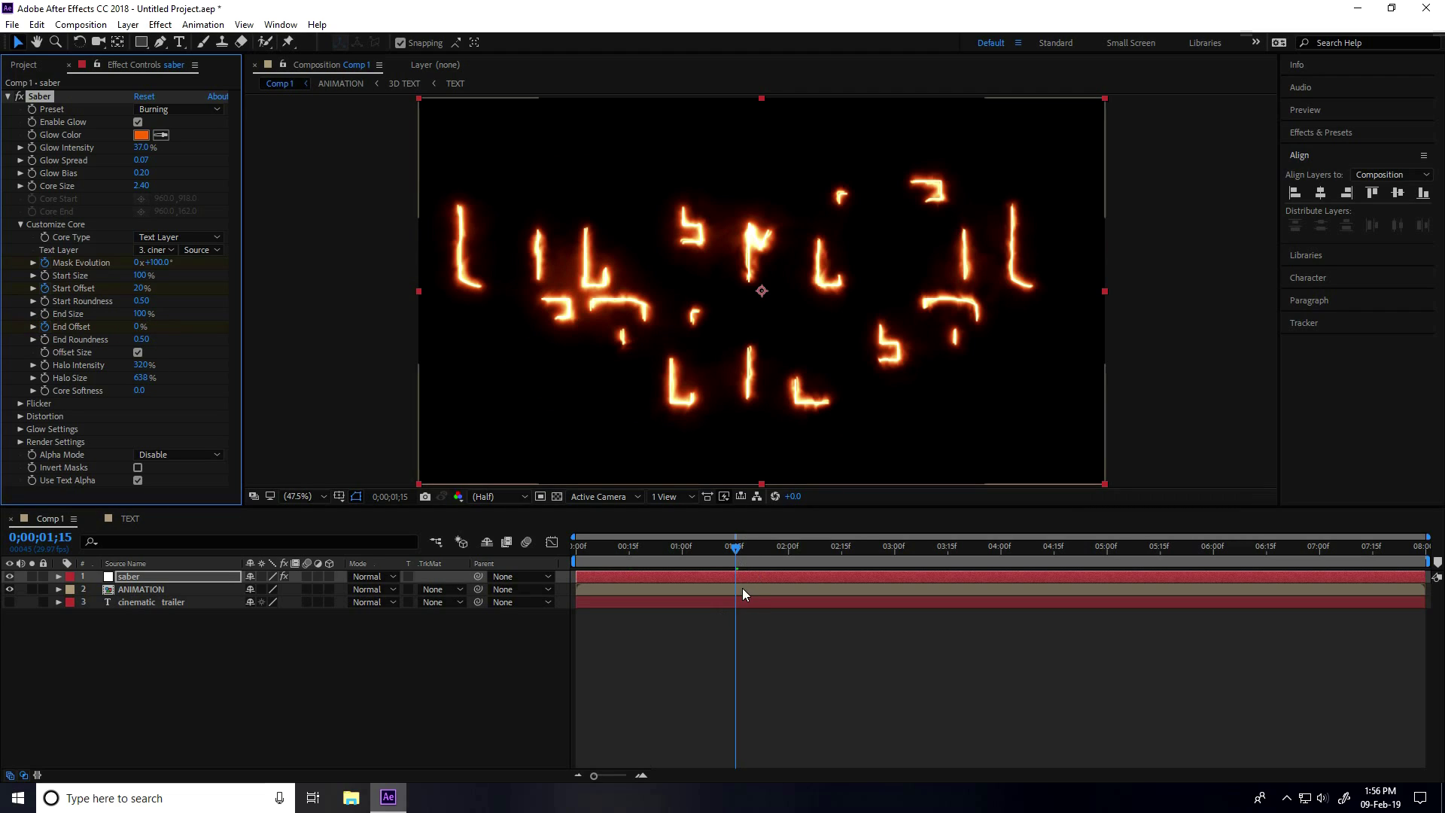
left_click_drag(740, 555, 894, 549)
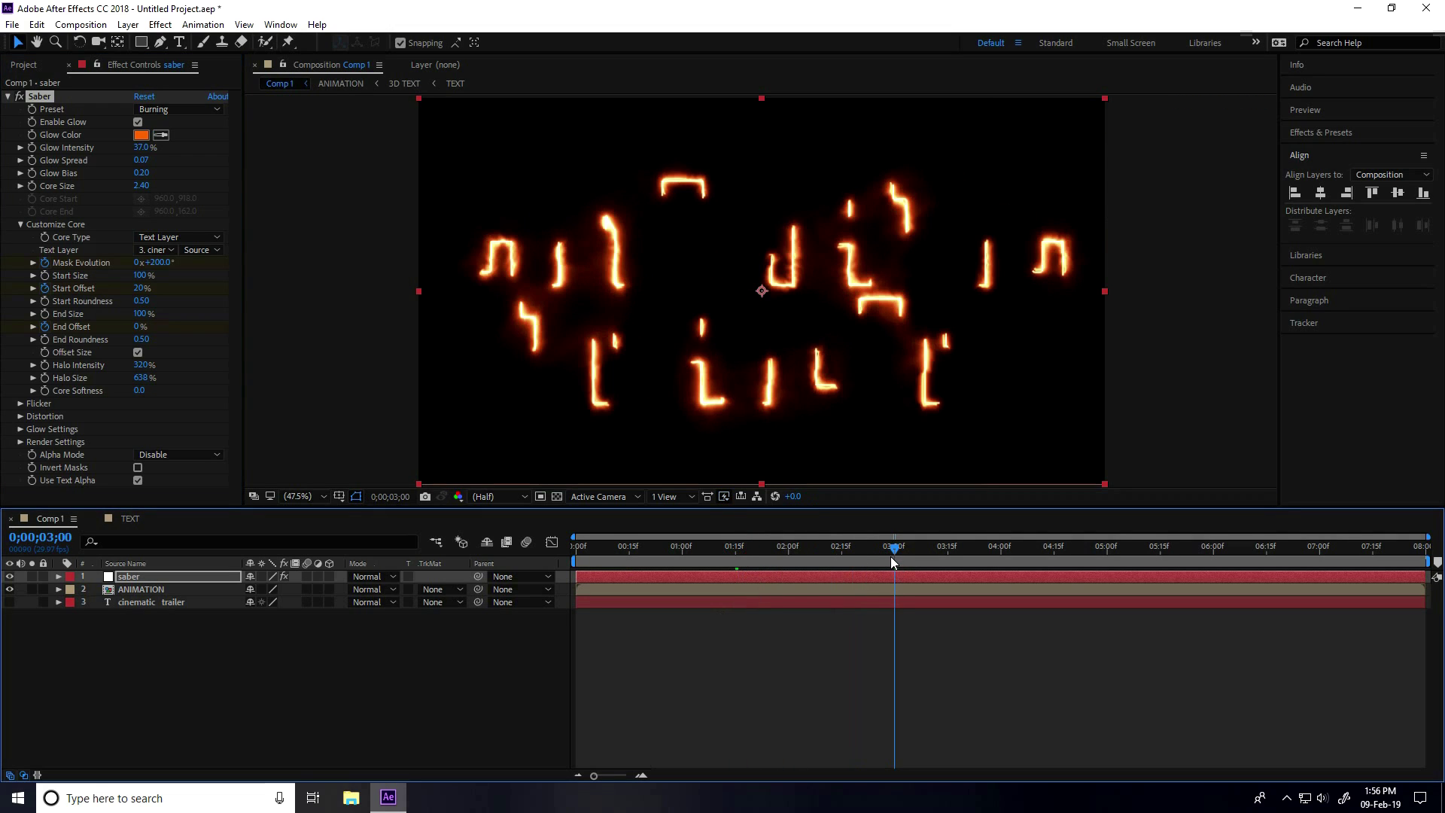
left_click(141, 328)
key("Return")
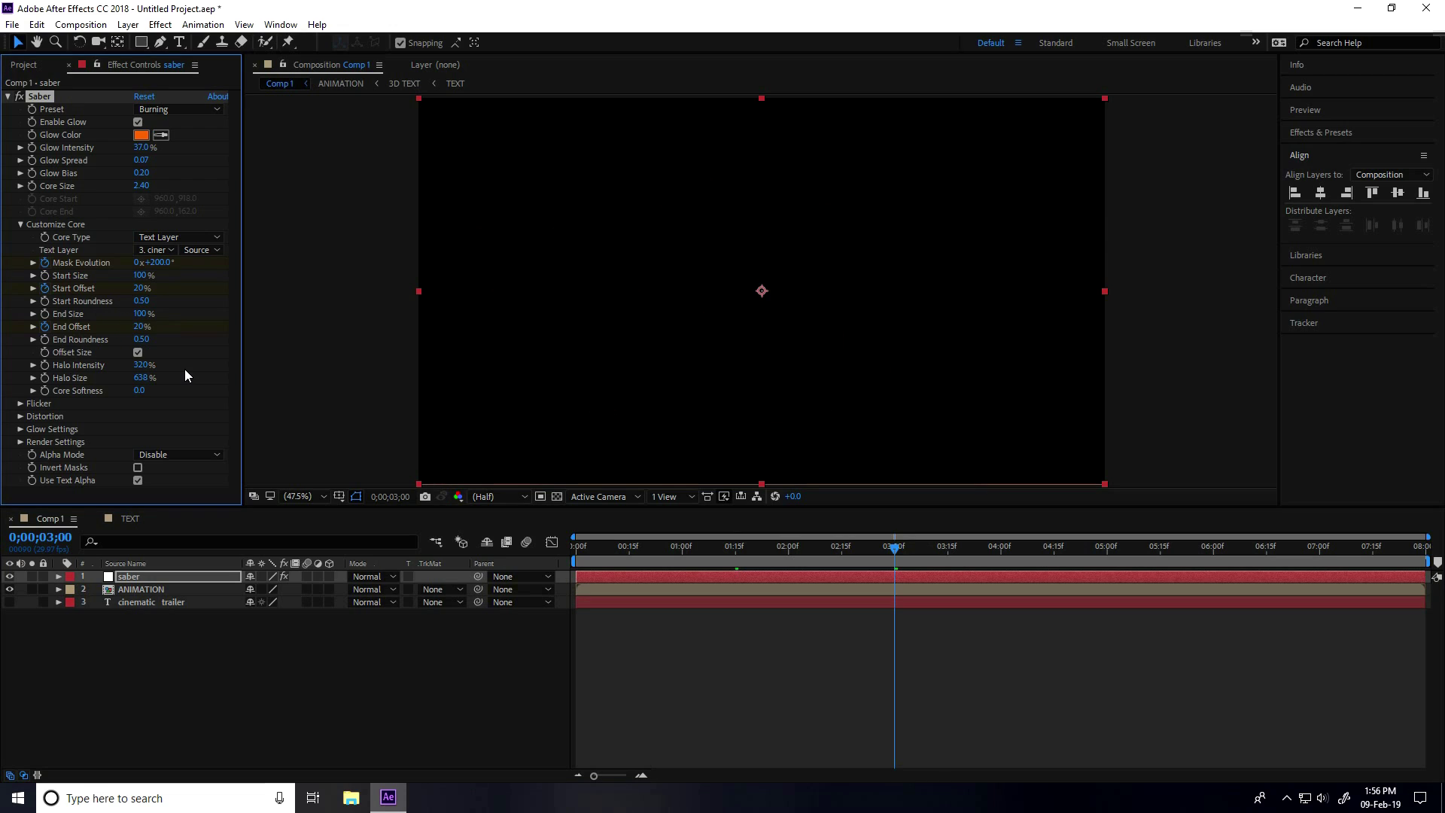
Preview the saber fire animation from the start of the composition
left_click_drag(879, 556, 589, 572)
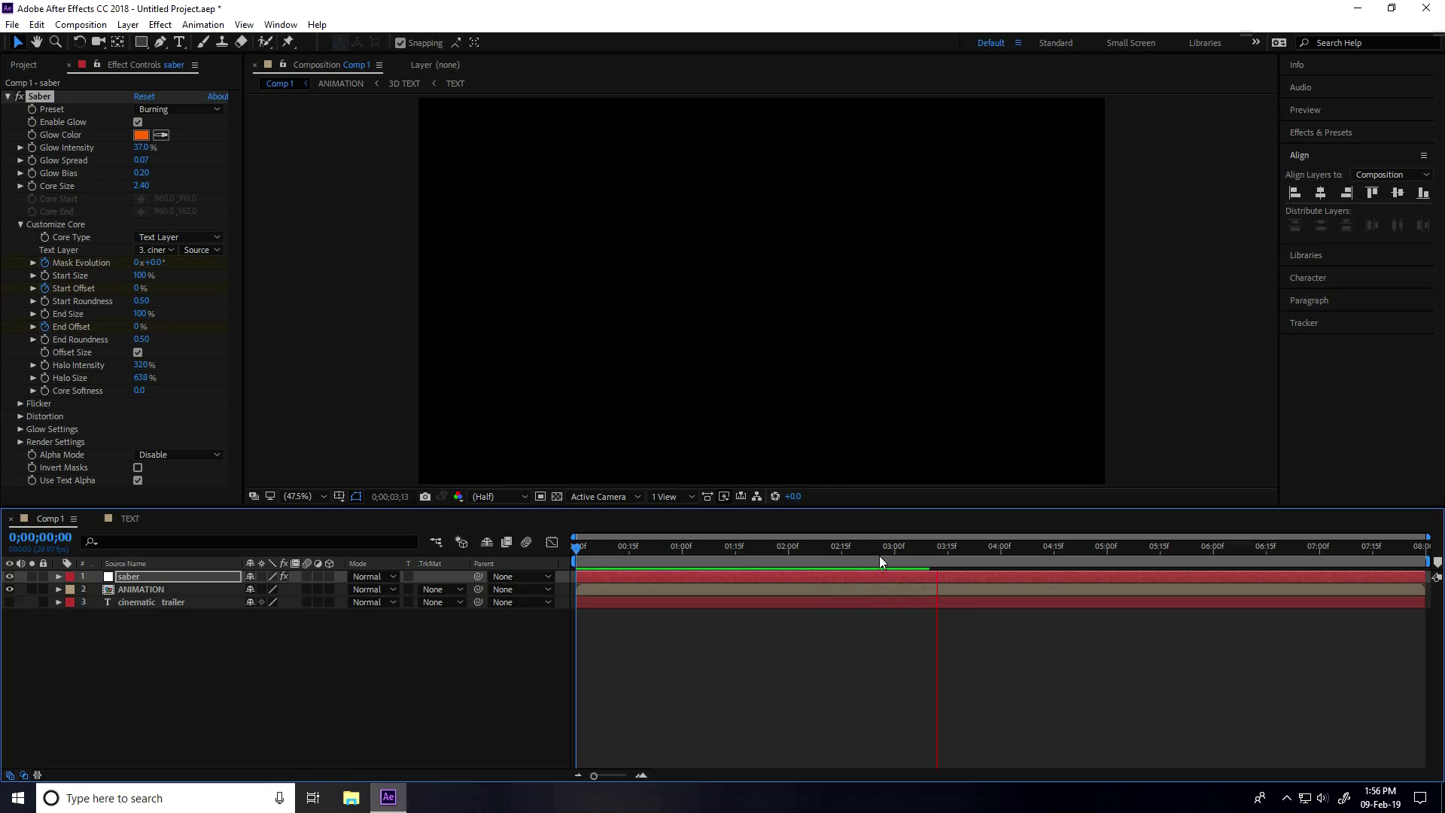
left_click(954, 548)
left_click_drag(956, 548, 554, 557)
key("space")
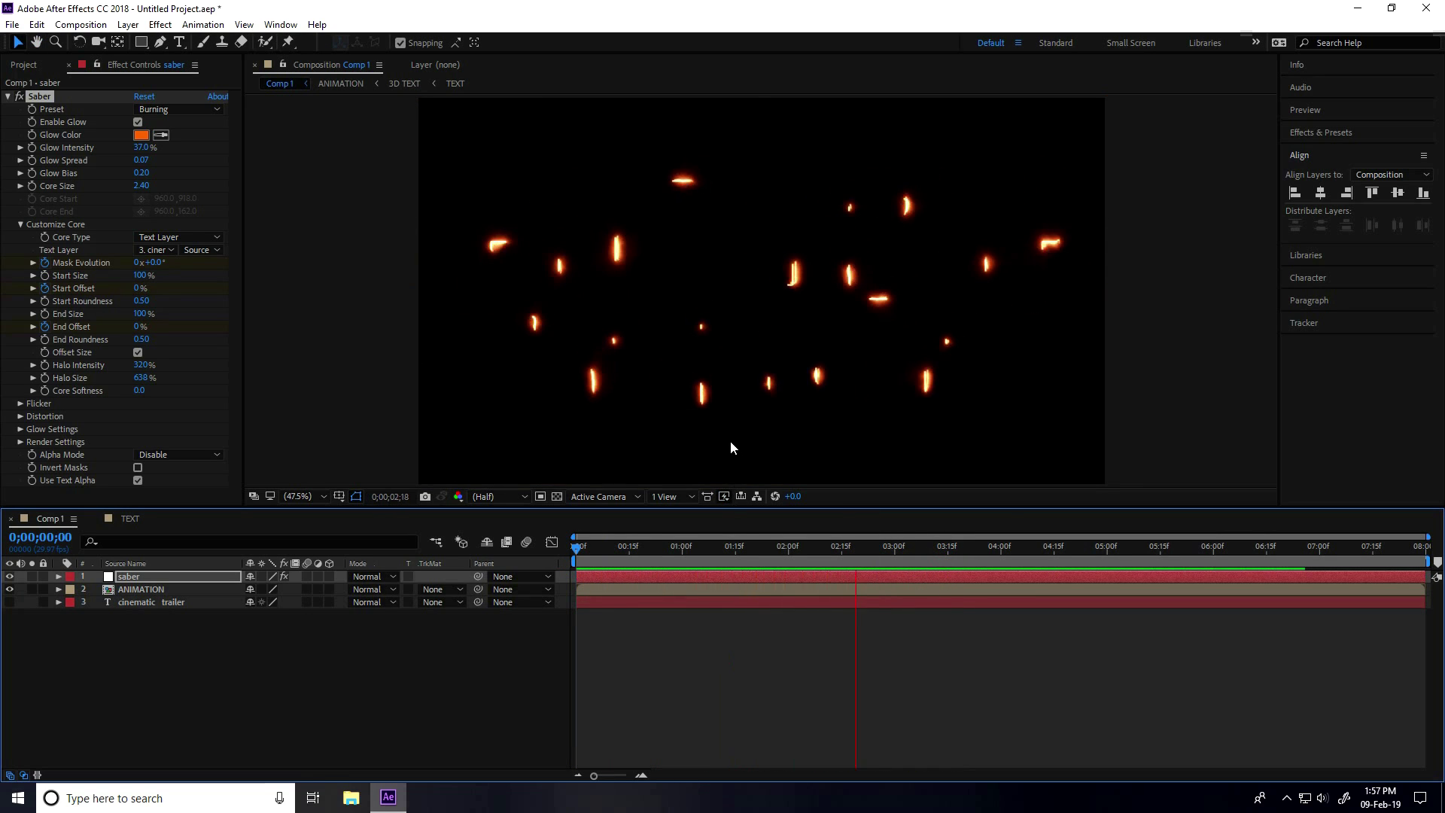
key("space")
Set the saber layer's blend mode to Add, make all three layers 3D, and preview
left_click(126, 580)
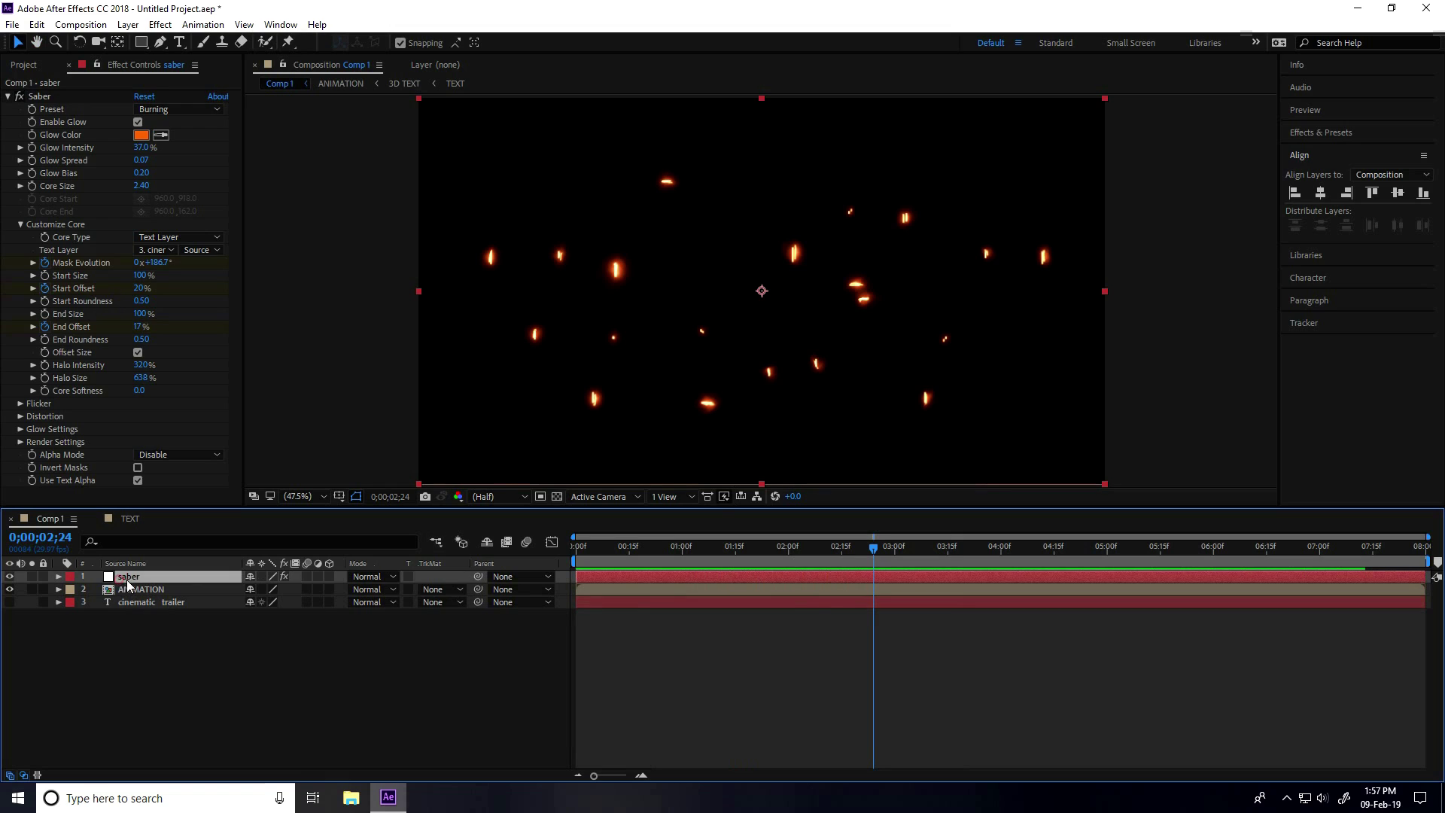
left_click(392, 577)
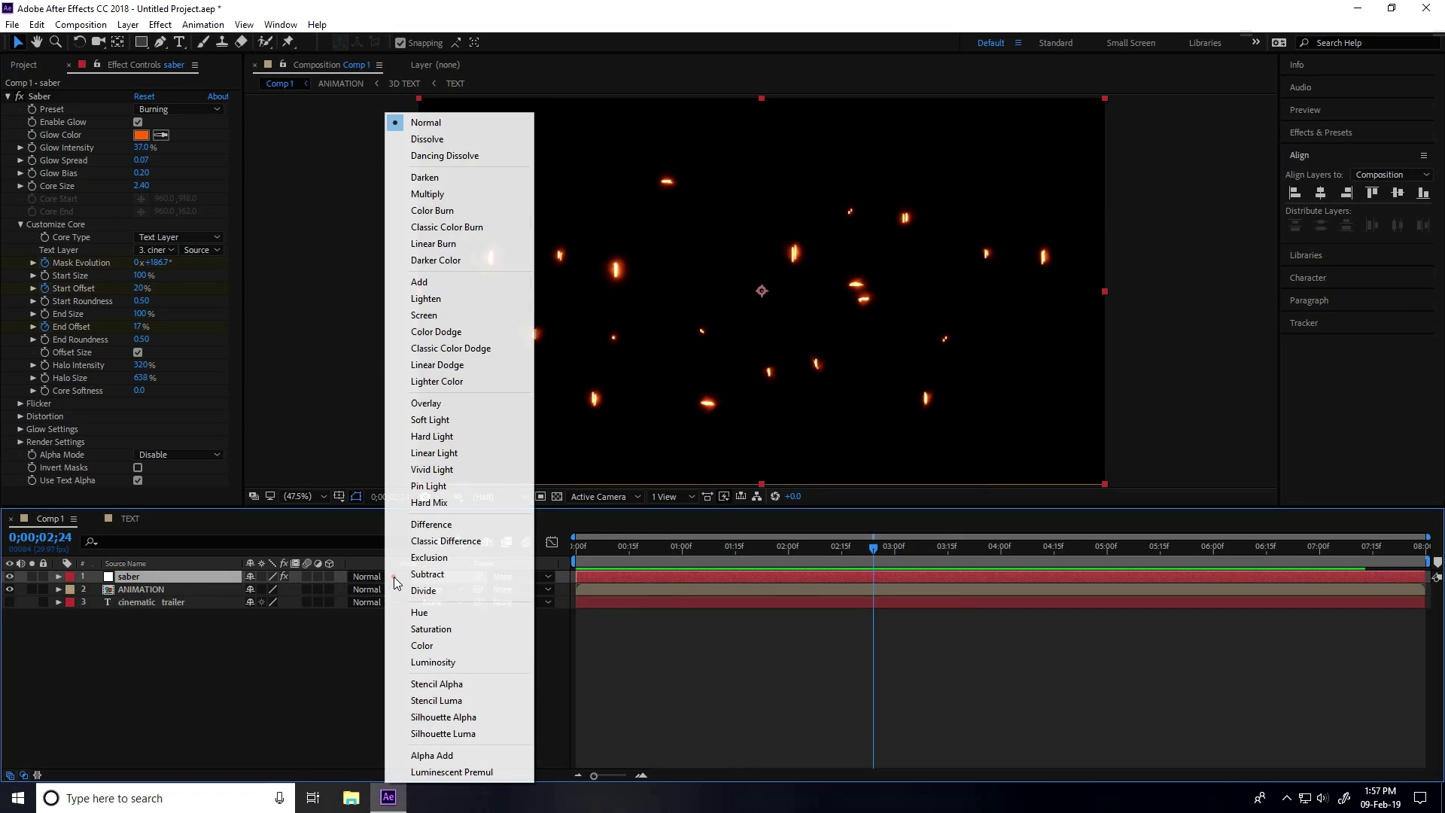
left_click(419, 290)
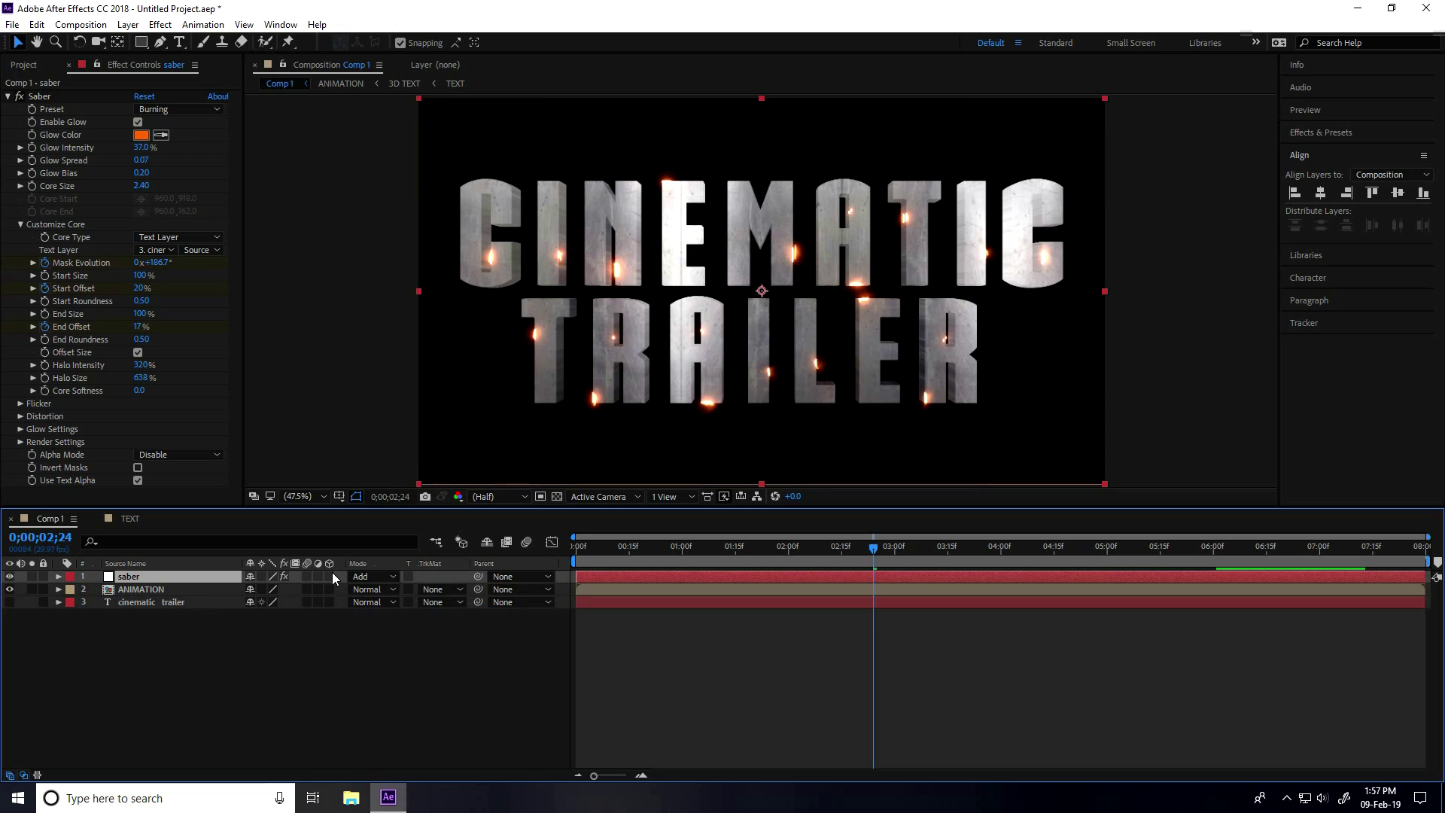
left_click_drag(329, 576, 333, 605)
left_click(578, 547)
key("space")
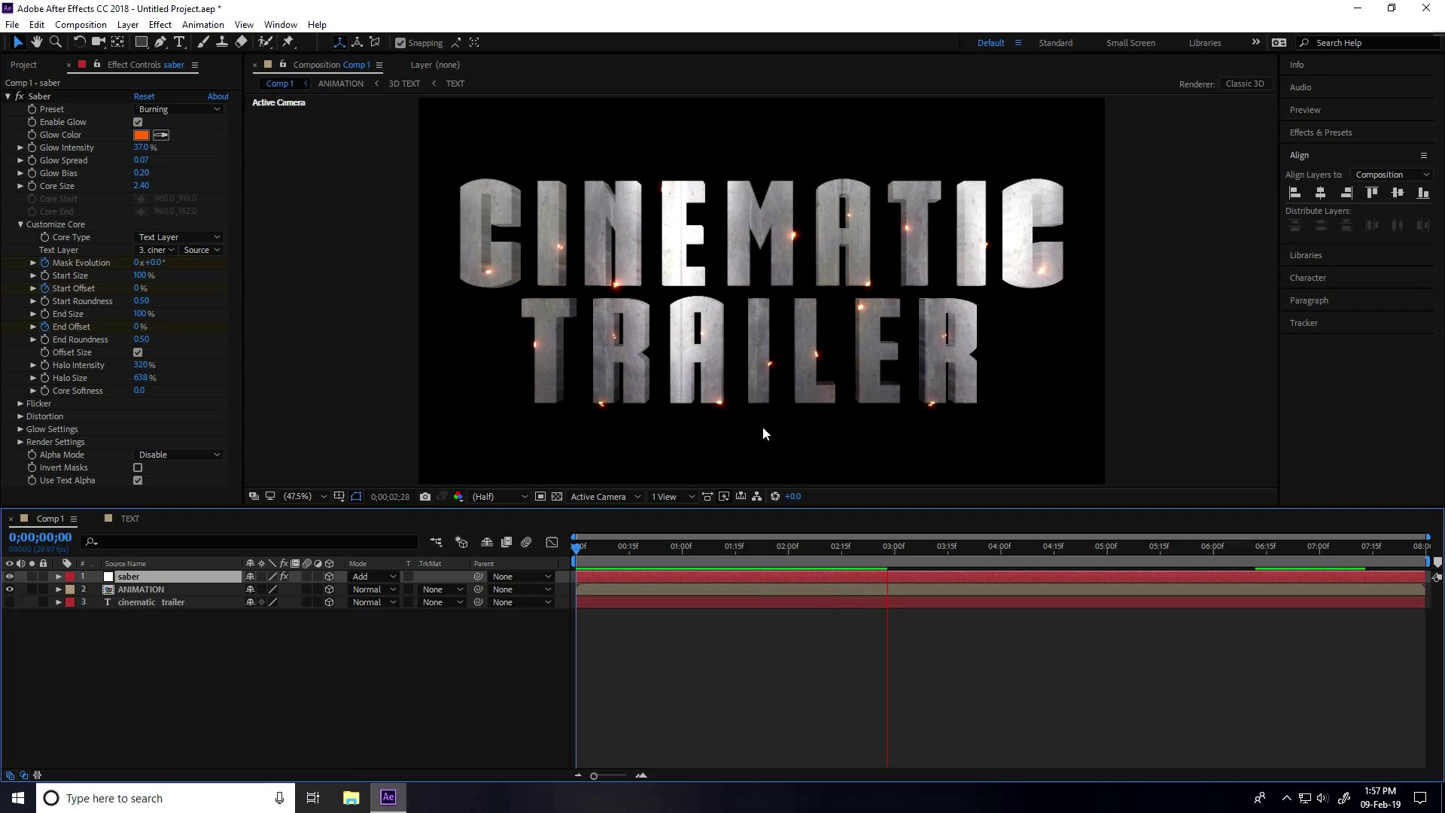
Add a new Camera 1 layer with the default 50mm two-node settings
key("space")
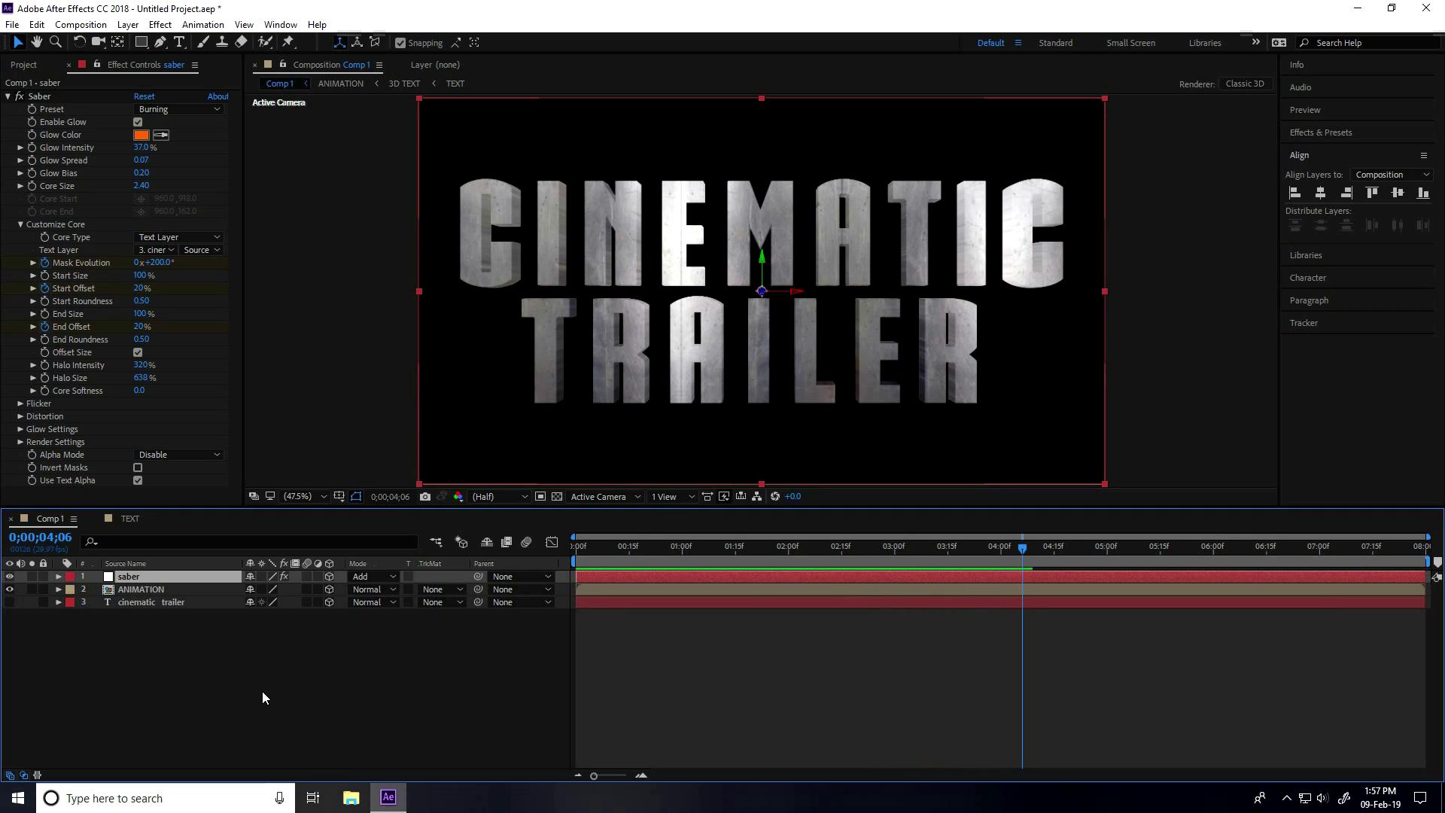
right_click(226, 693)
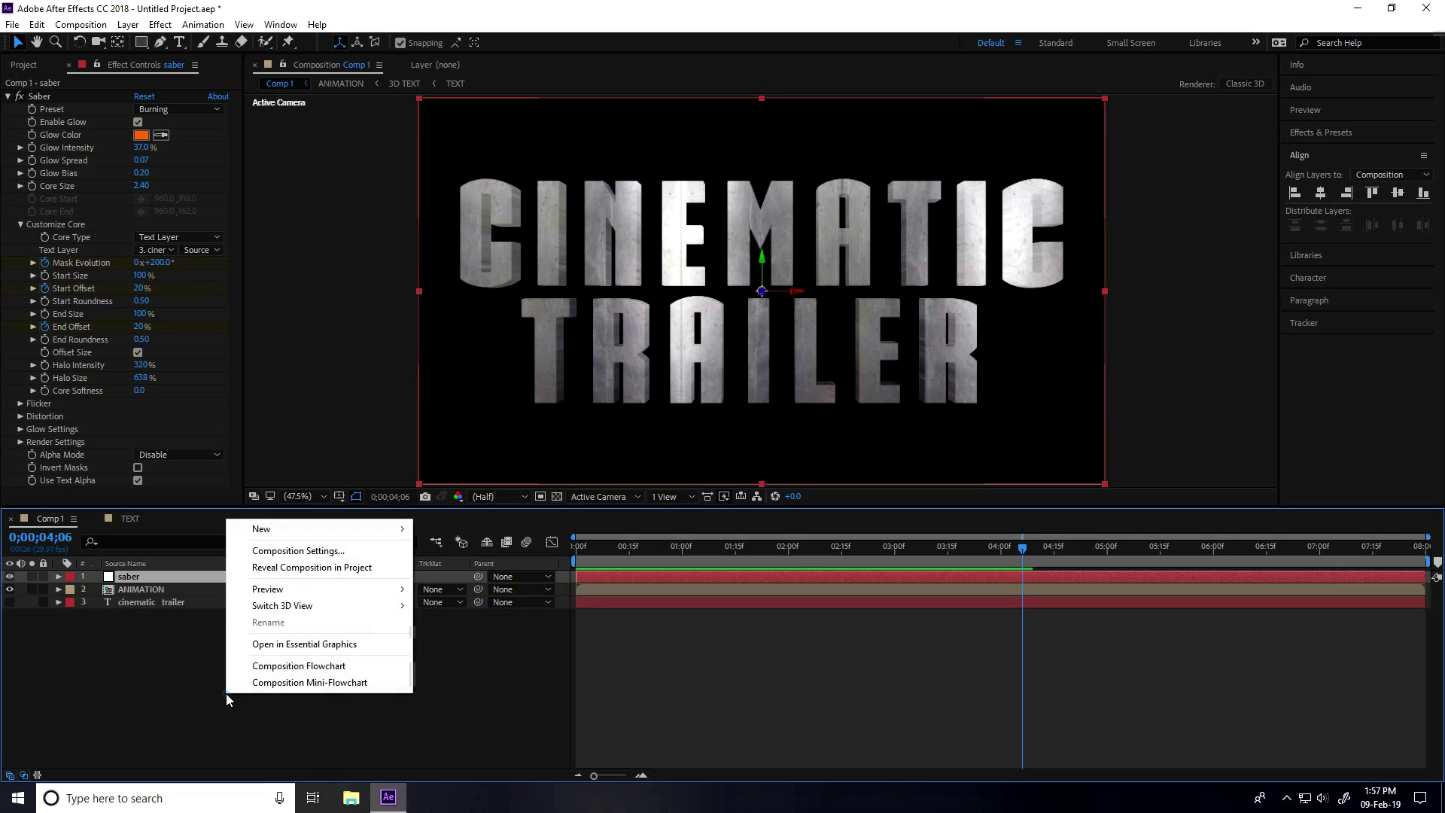
mouse_move(263, 529)
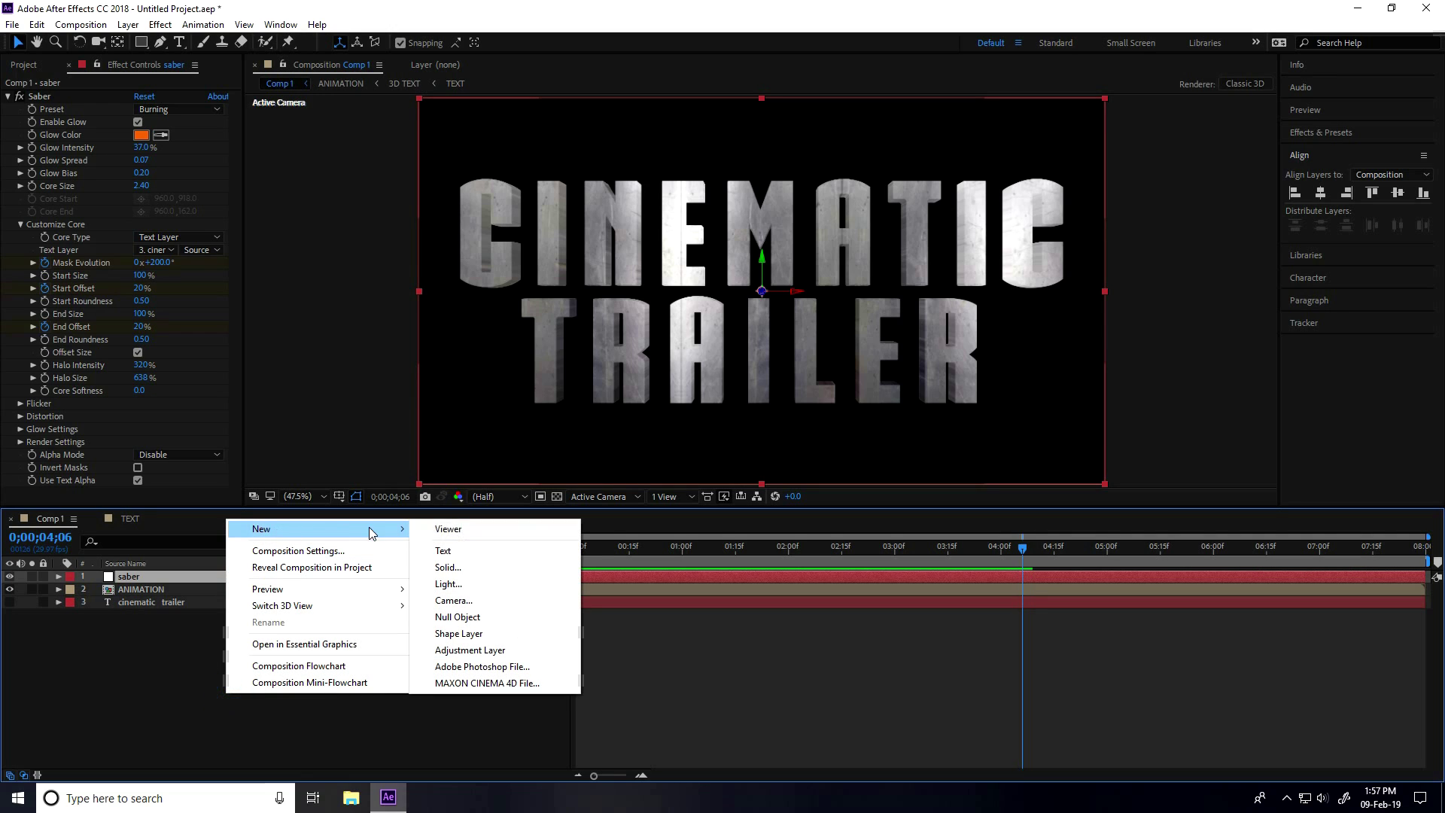
left_click(467, 602)
left_click(889, 559)
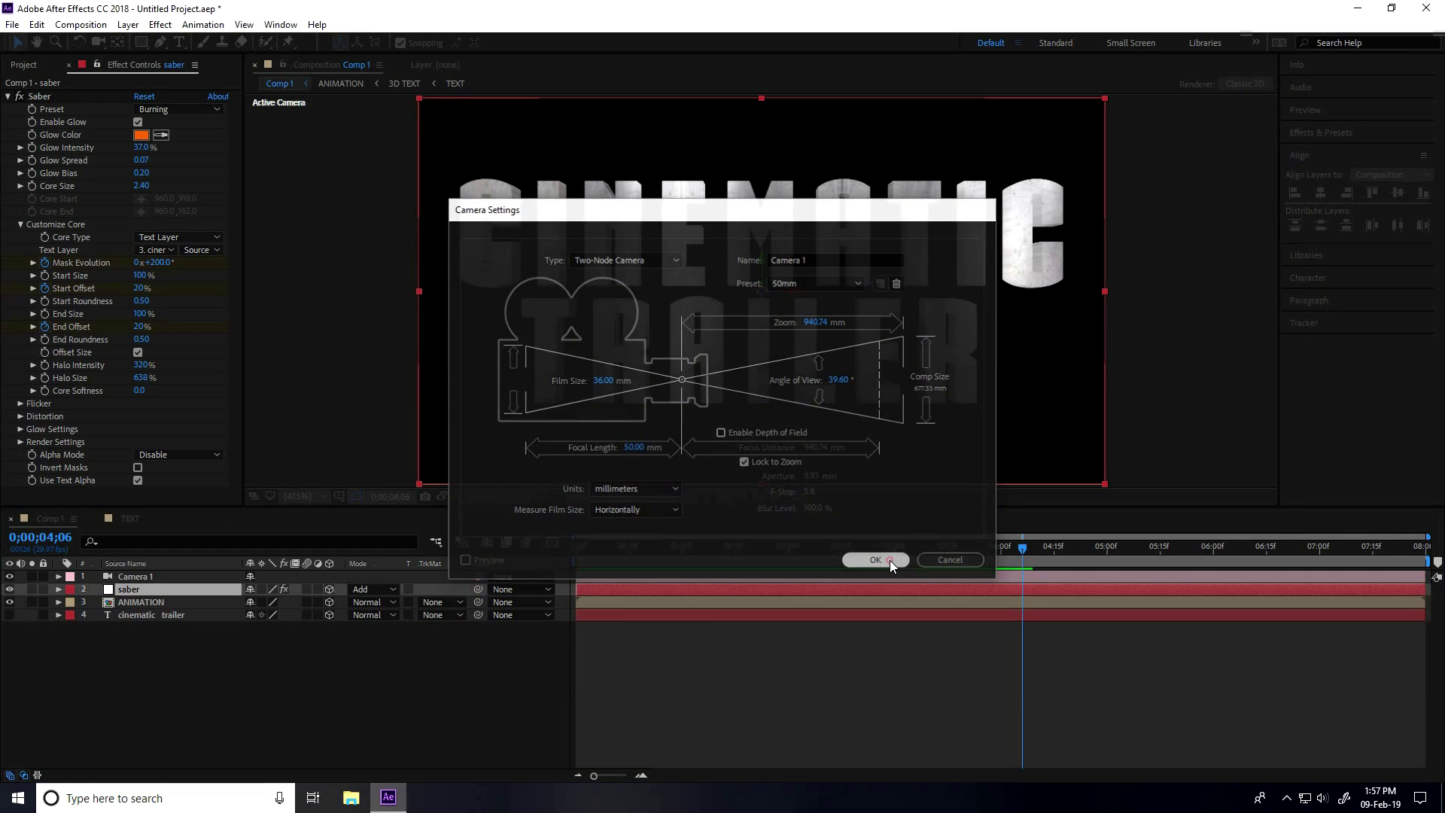
Add a Null 1 null object layer to the composition
right_click(262, 698)
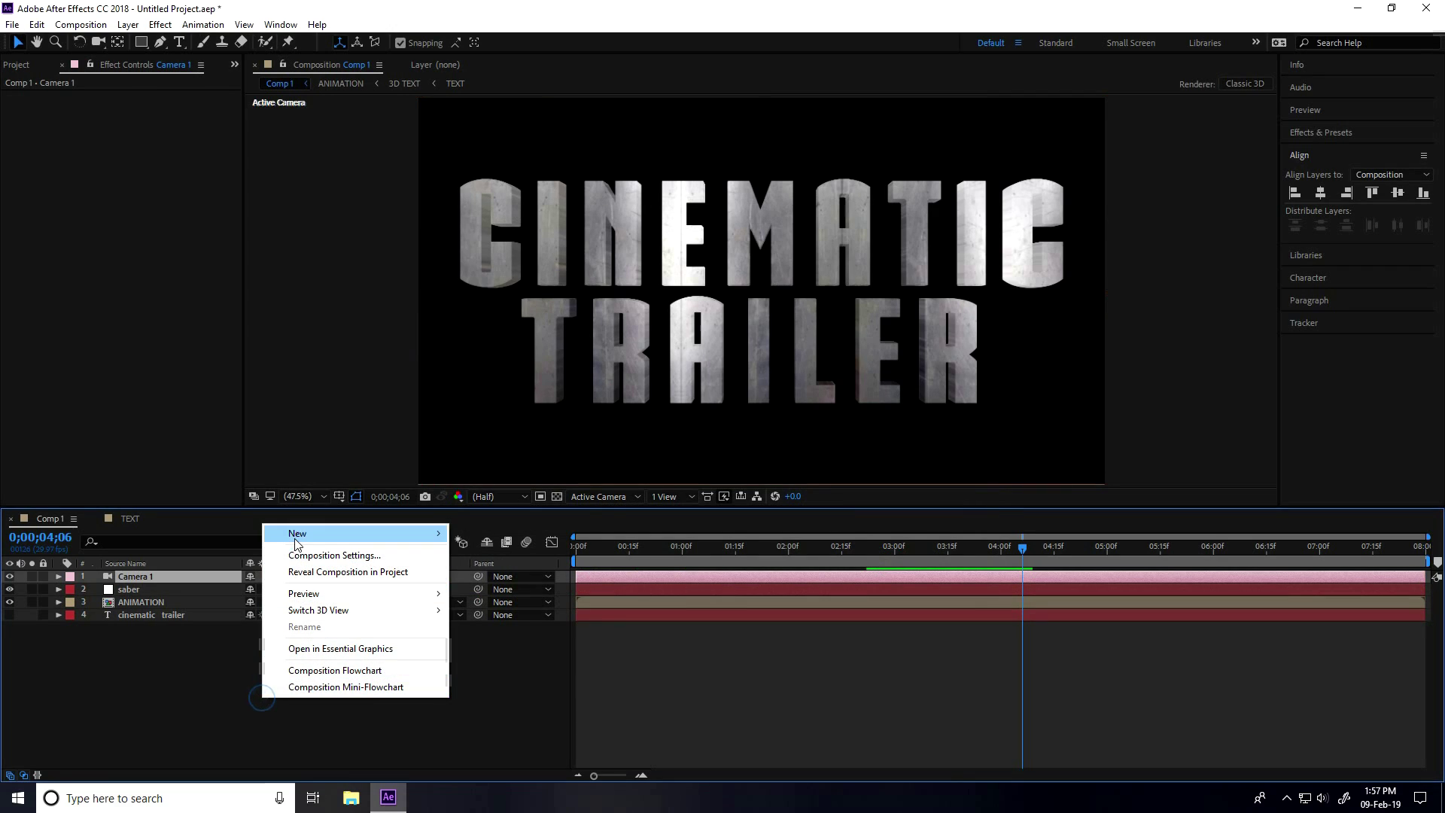
mouse_move(380, 534)
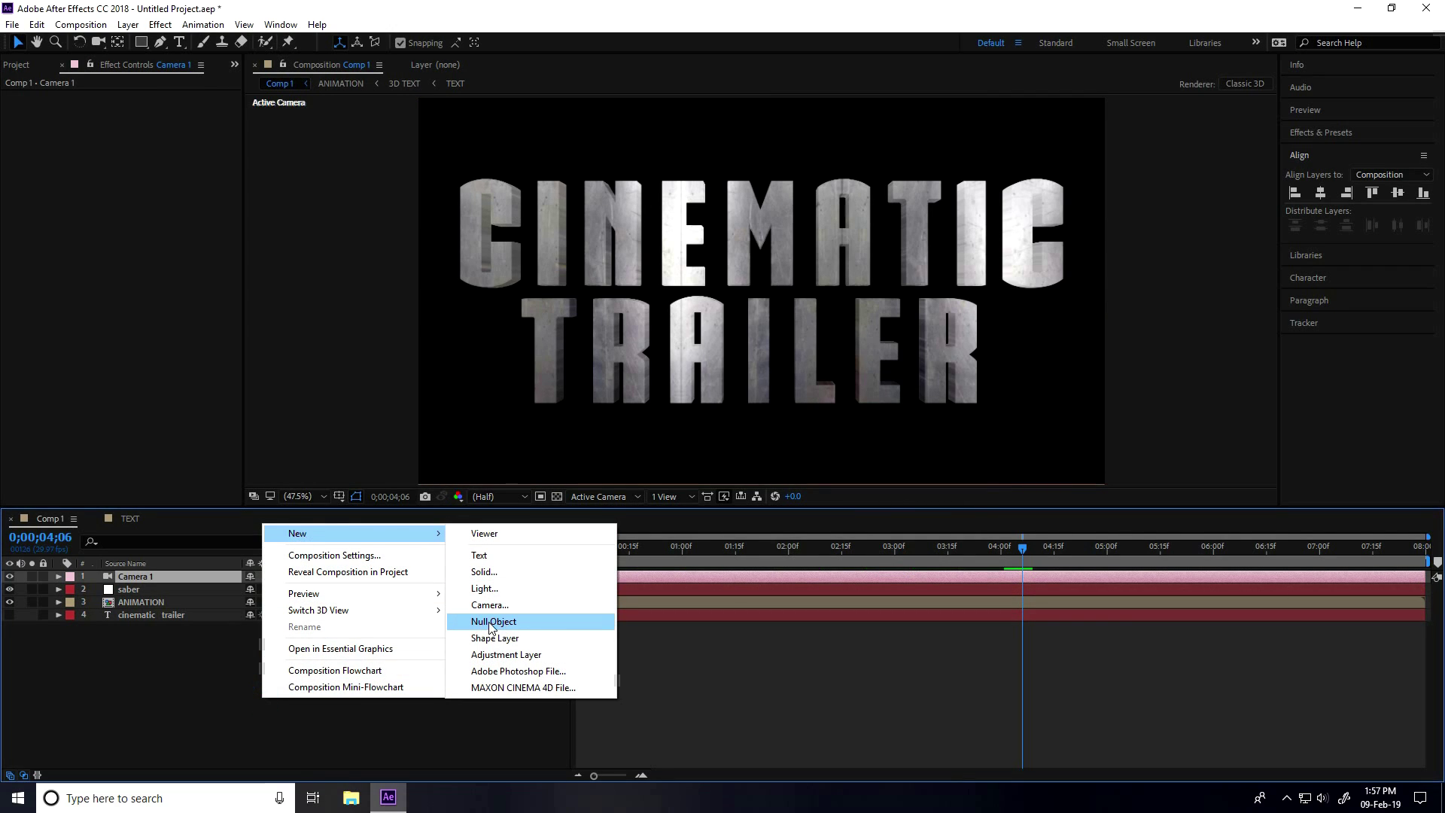
left_click(540, 620)
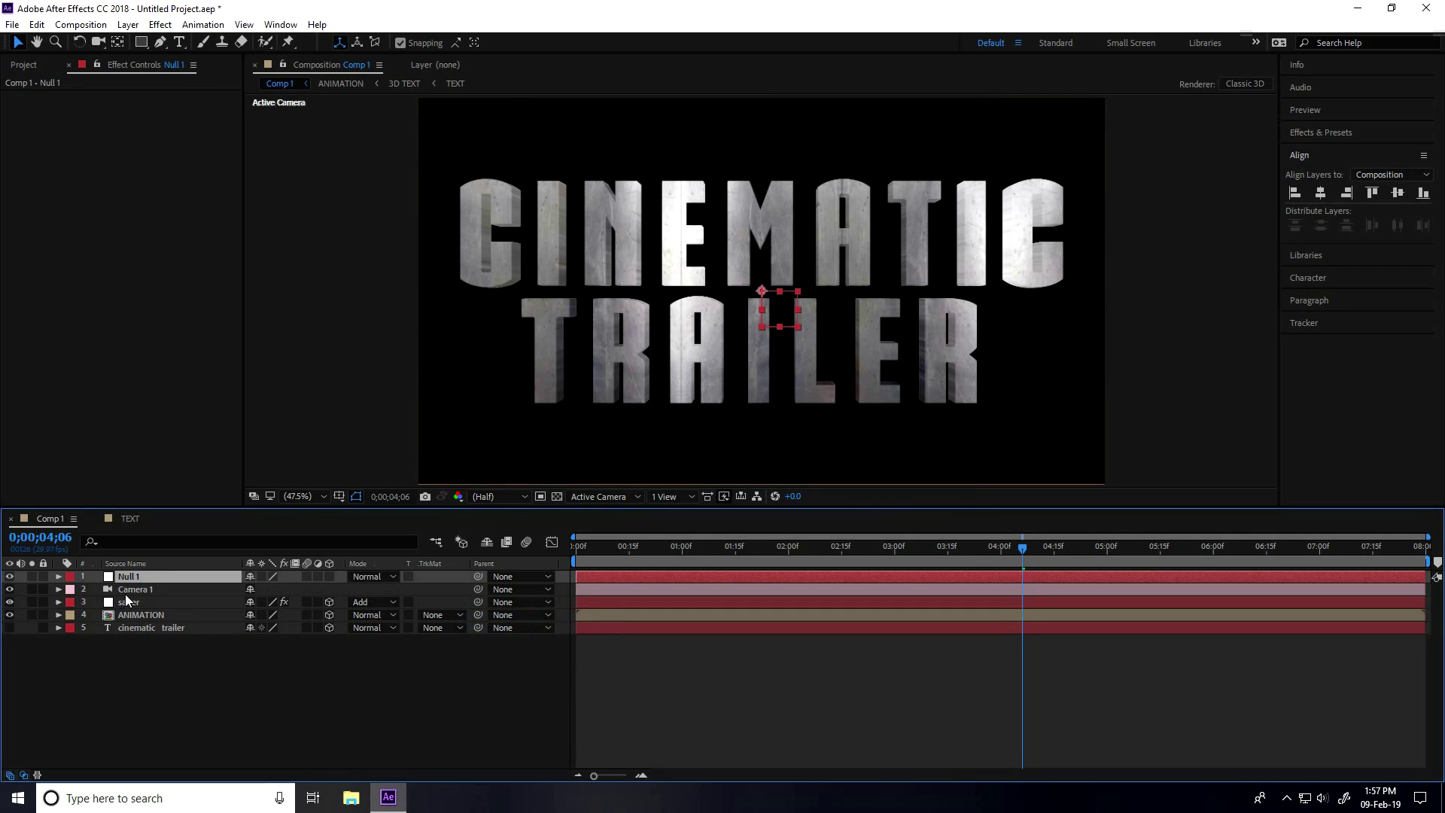
Parent Camera 1 to Null 1 and show only the null's Position property
left_click_drag(477, 589, 128, 575)
key("Return")
key("Return")
key("p")
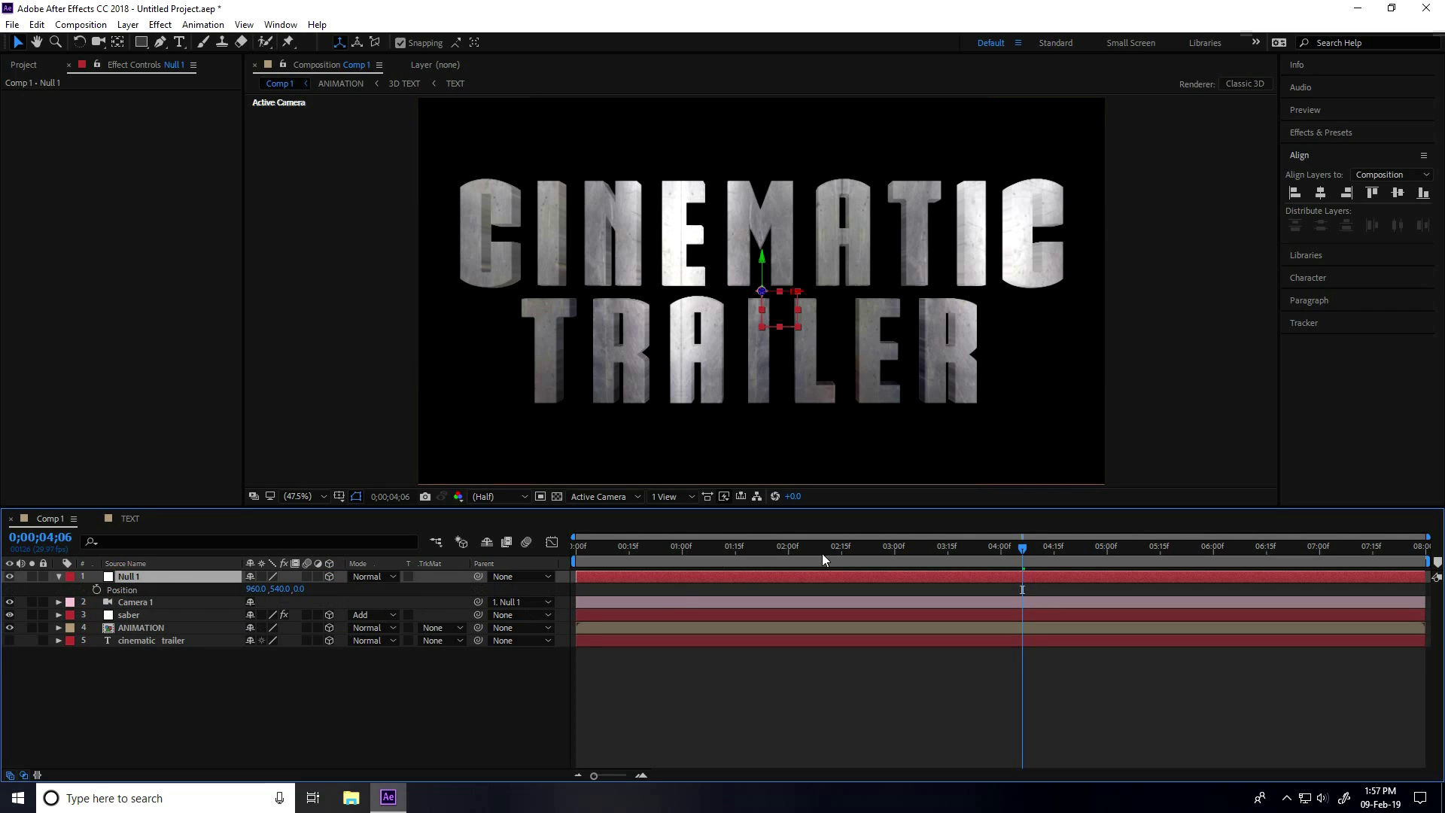
Keyframe Null 1's Position at 2 seconds, set Z to 3000 at the start, and preview
left_click_drag(1023, 551, 788, 569)
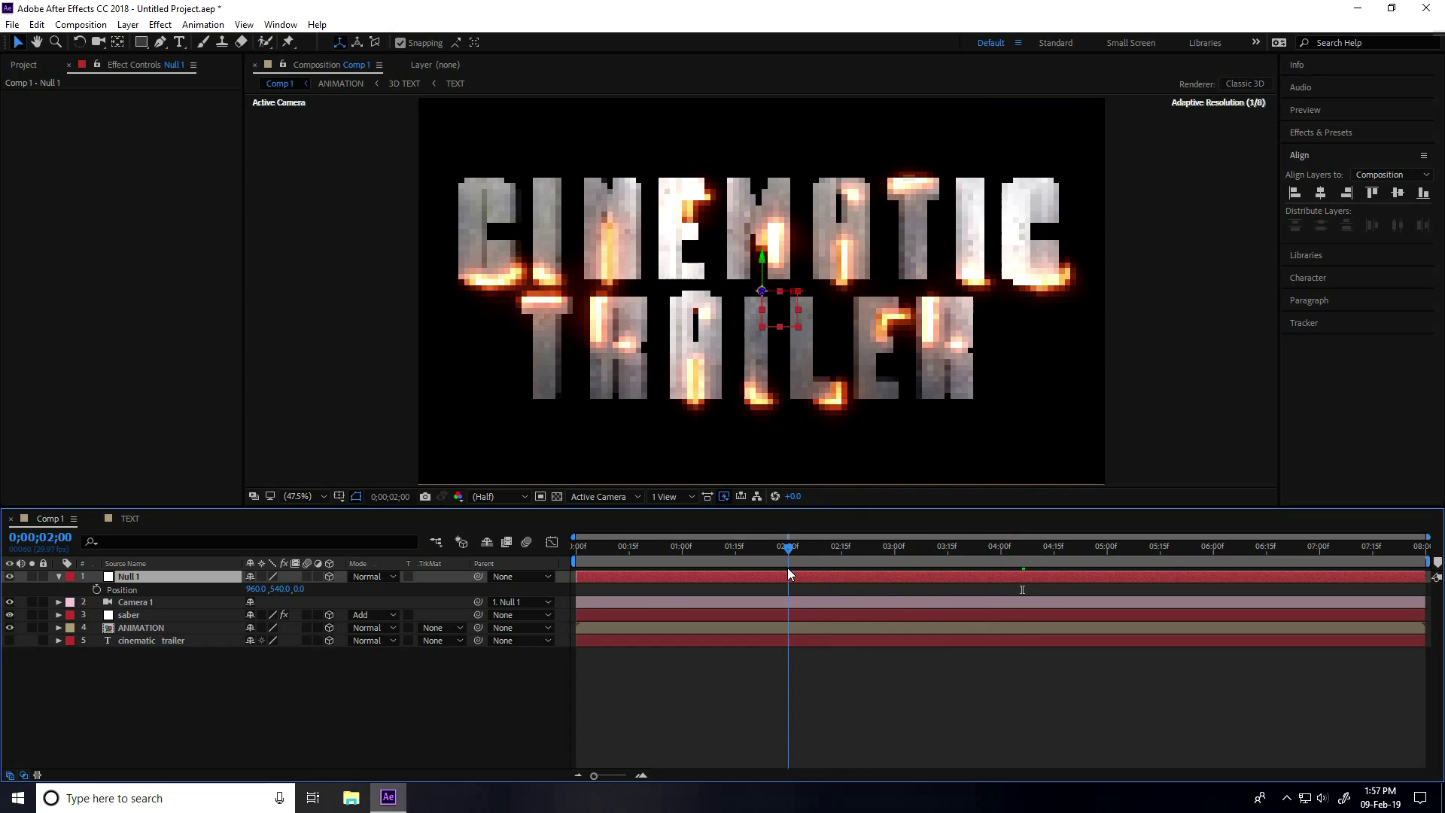
left_click(96, 589)
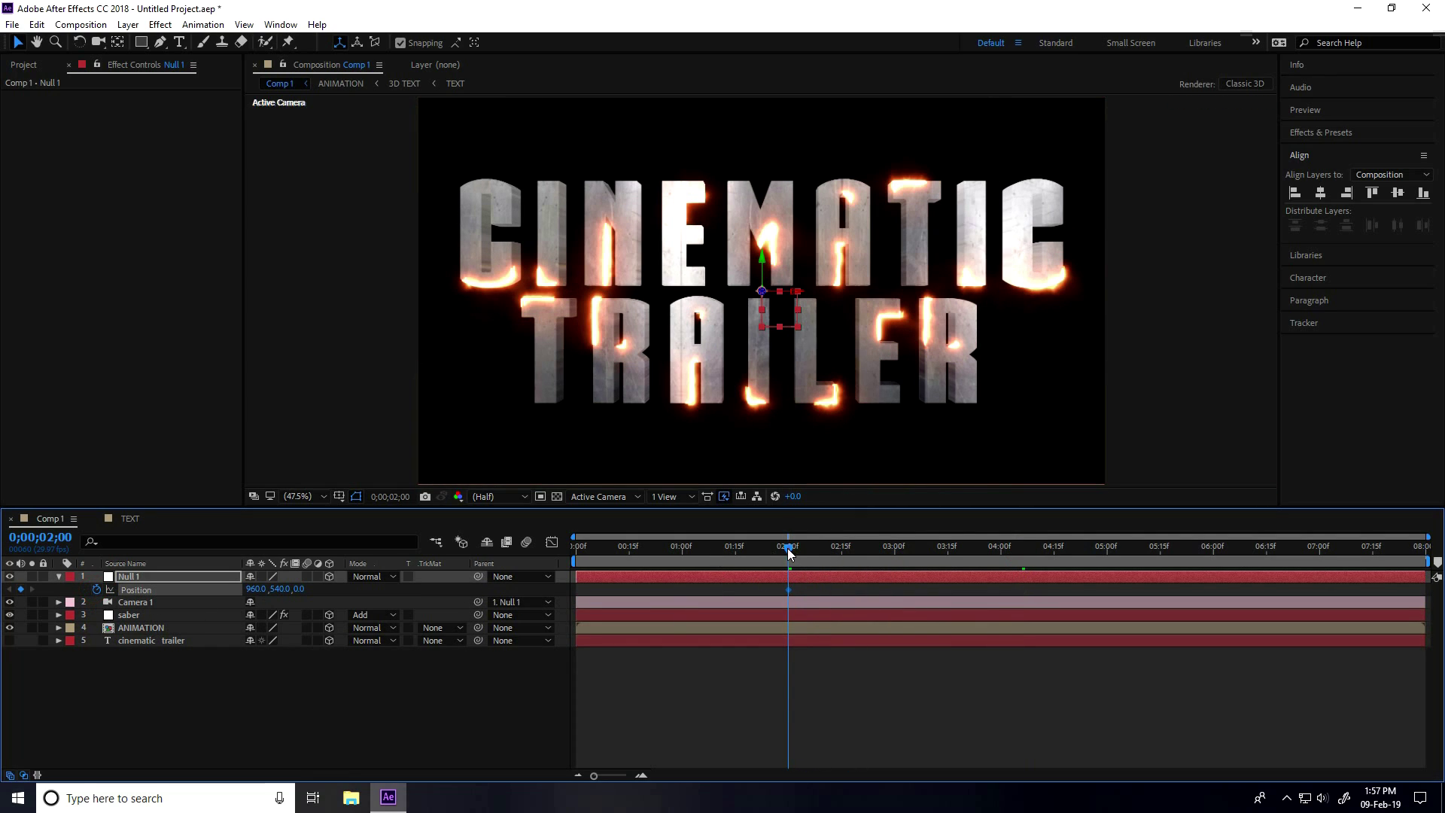
left_click_drag(789, 555, 560, 562)
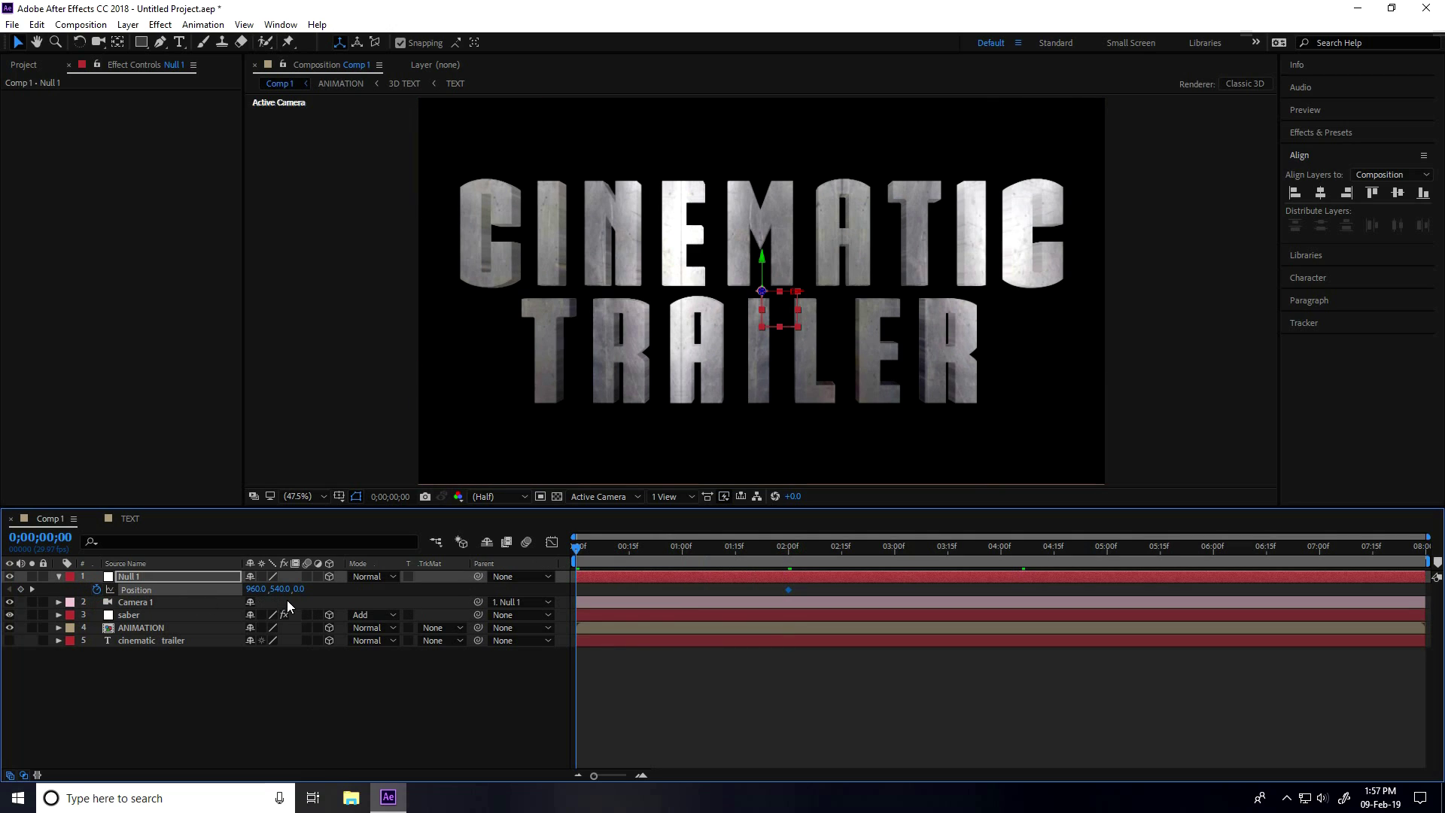
left_click_drag(301, 589, 364, 606)
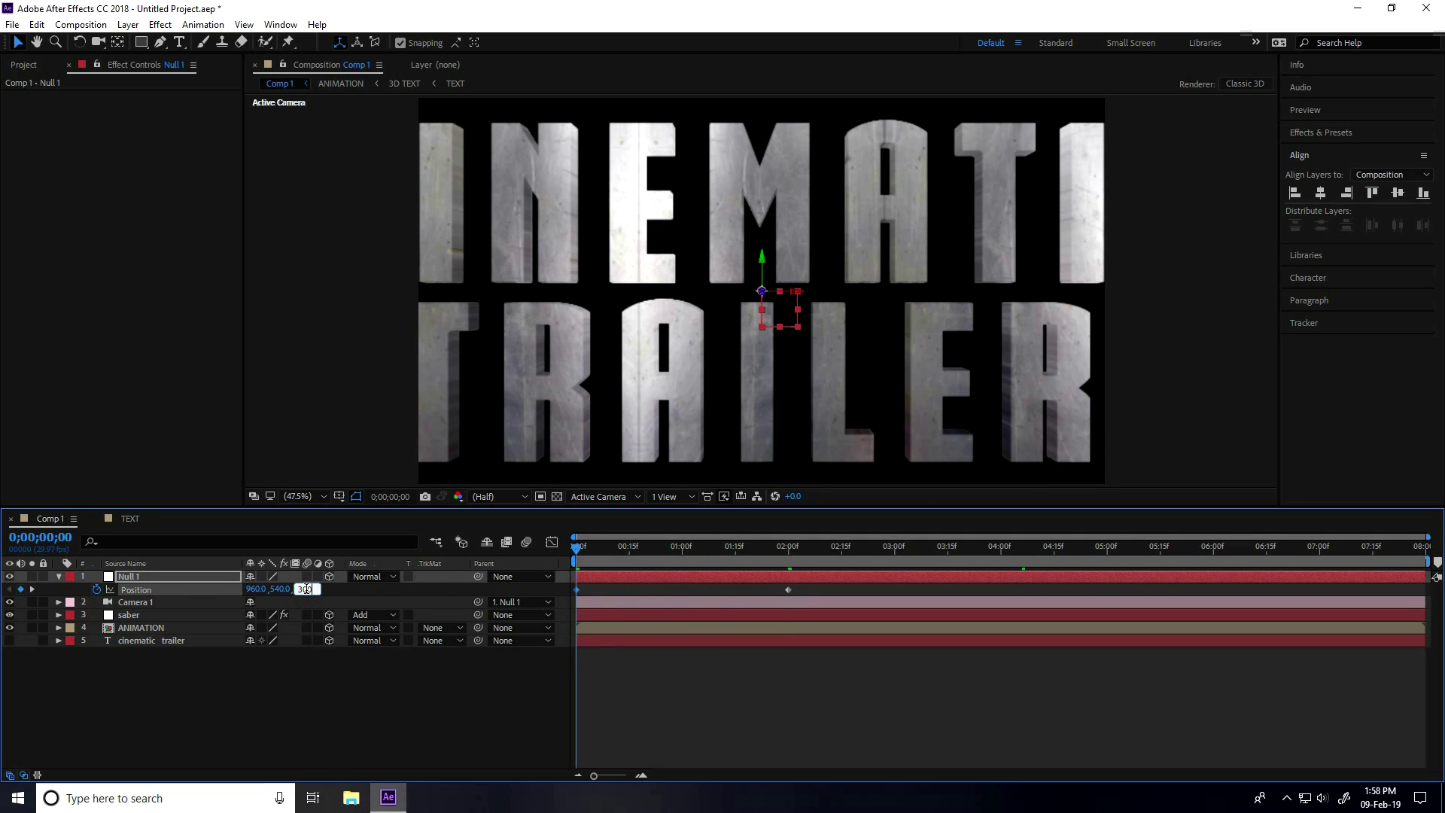
key("Return")
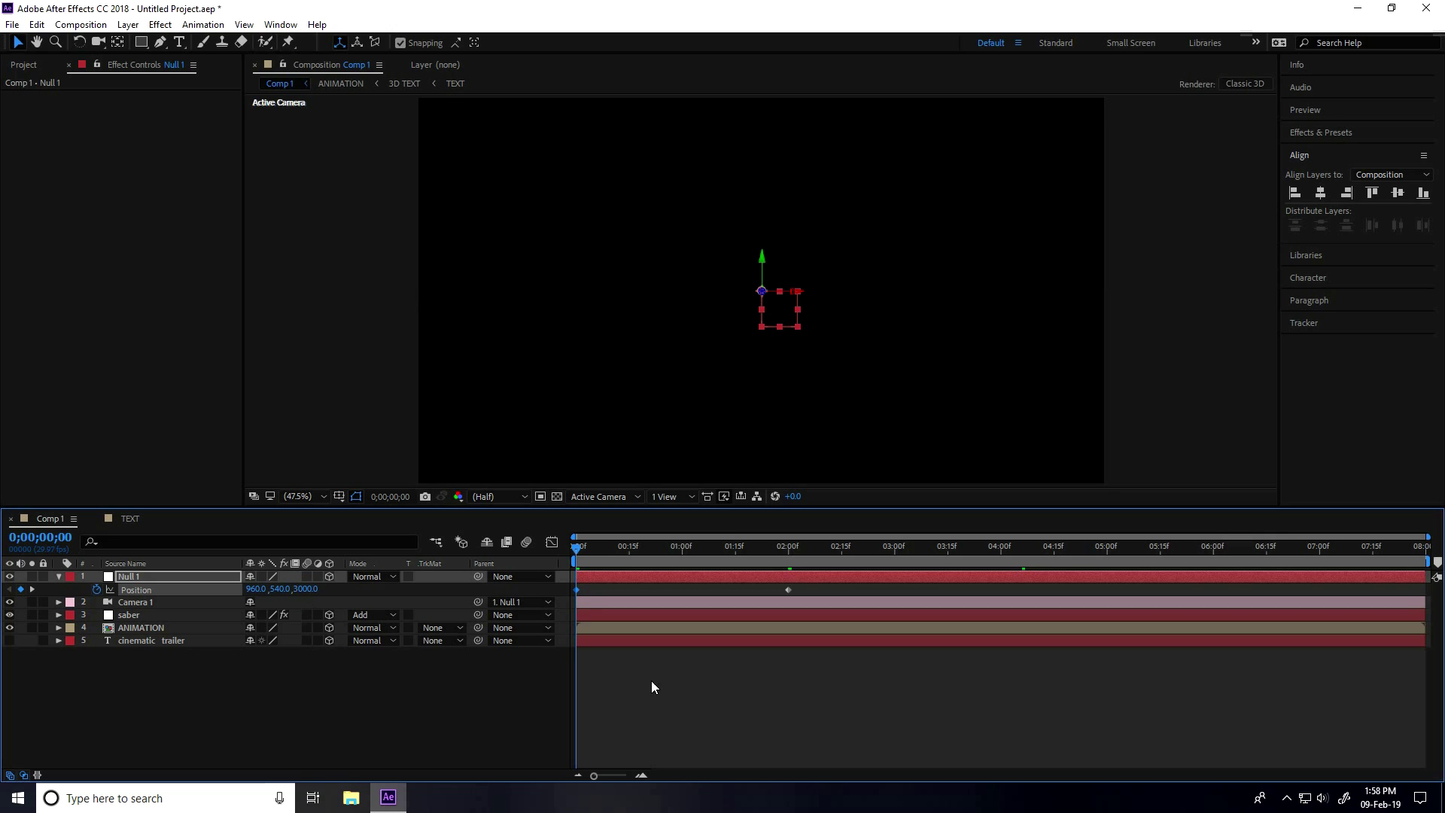
key("space")
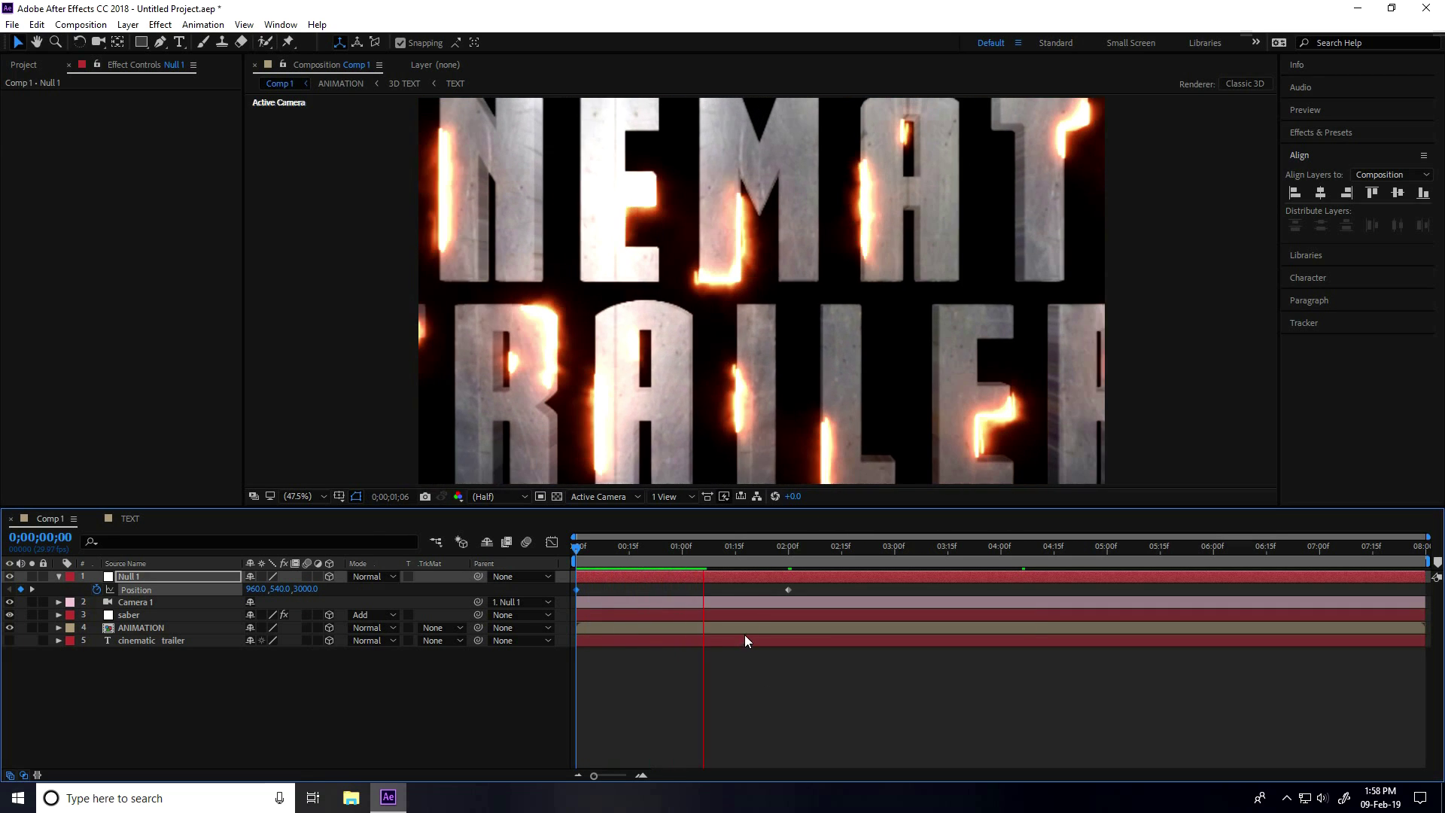
key("space")
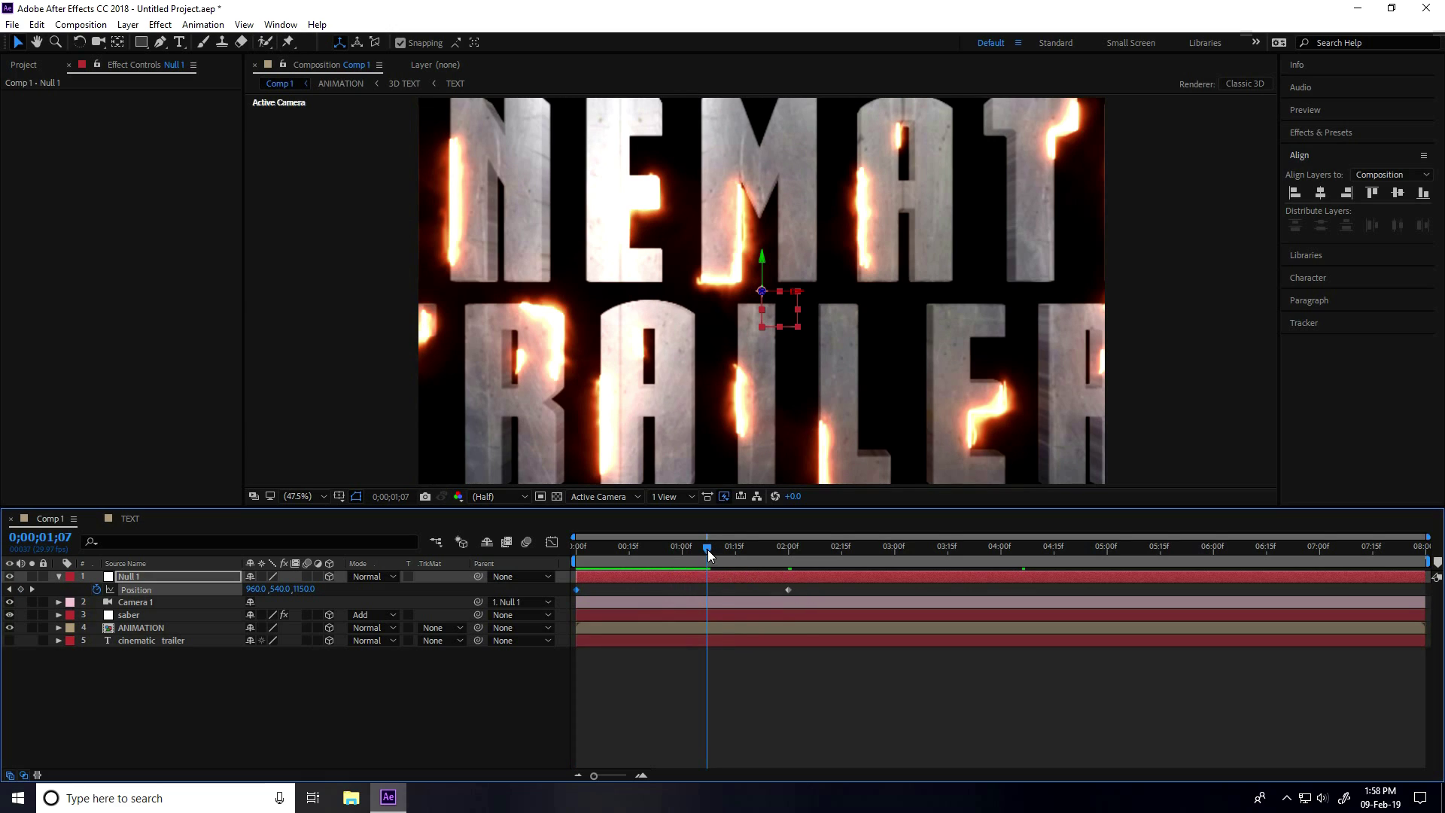
Add a Position keyframe near 6 seconds, setting Null 1 to 960, 540, 3000 at 6;15
left_click_drag(707, 548, 1213, 594)
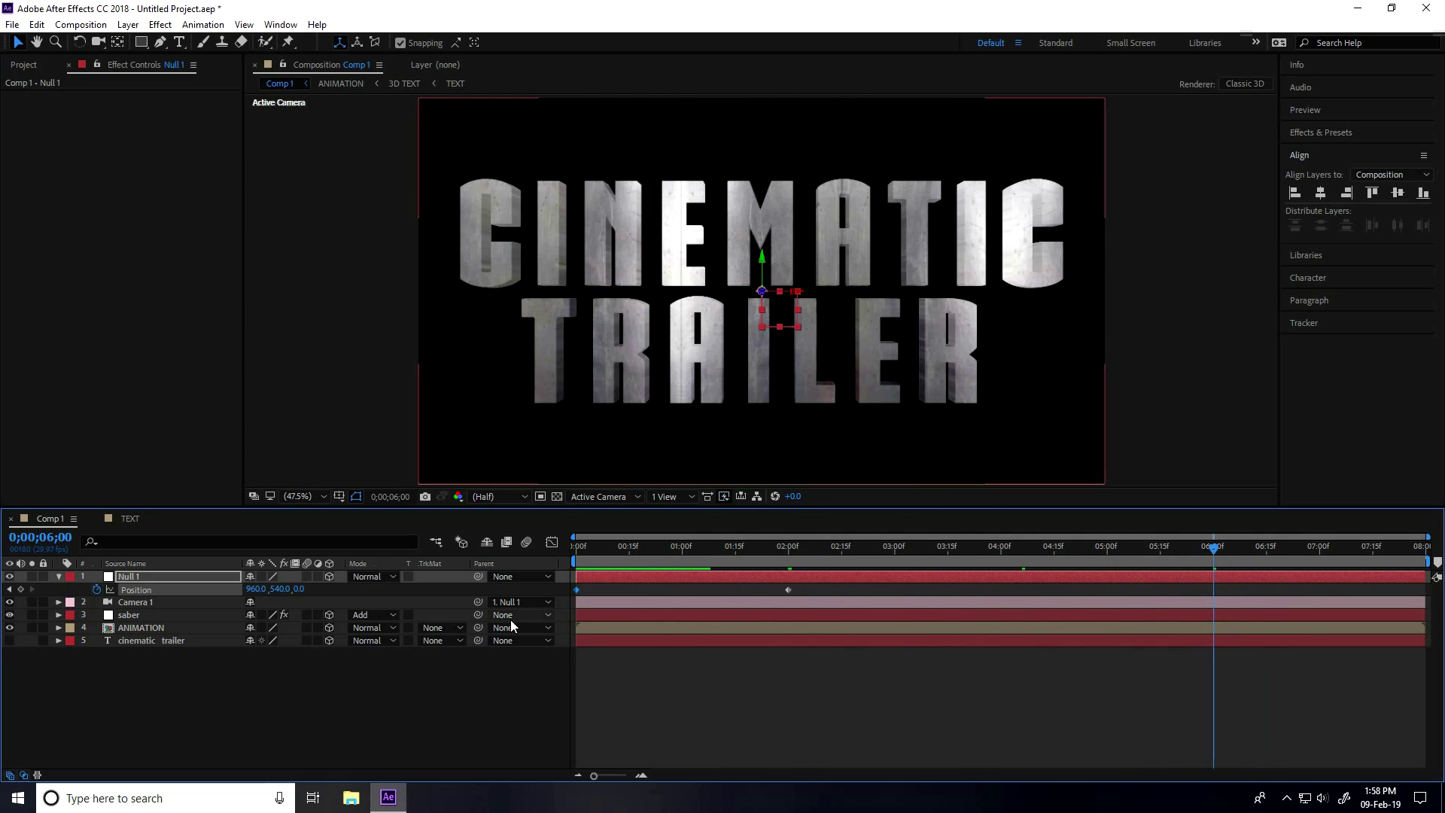
left_click(20, 589)
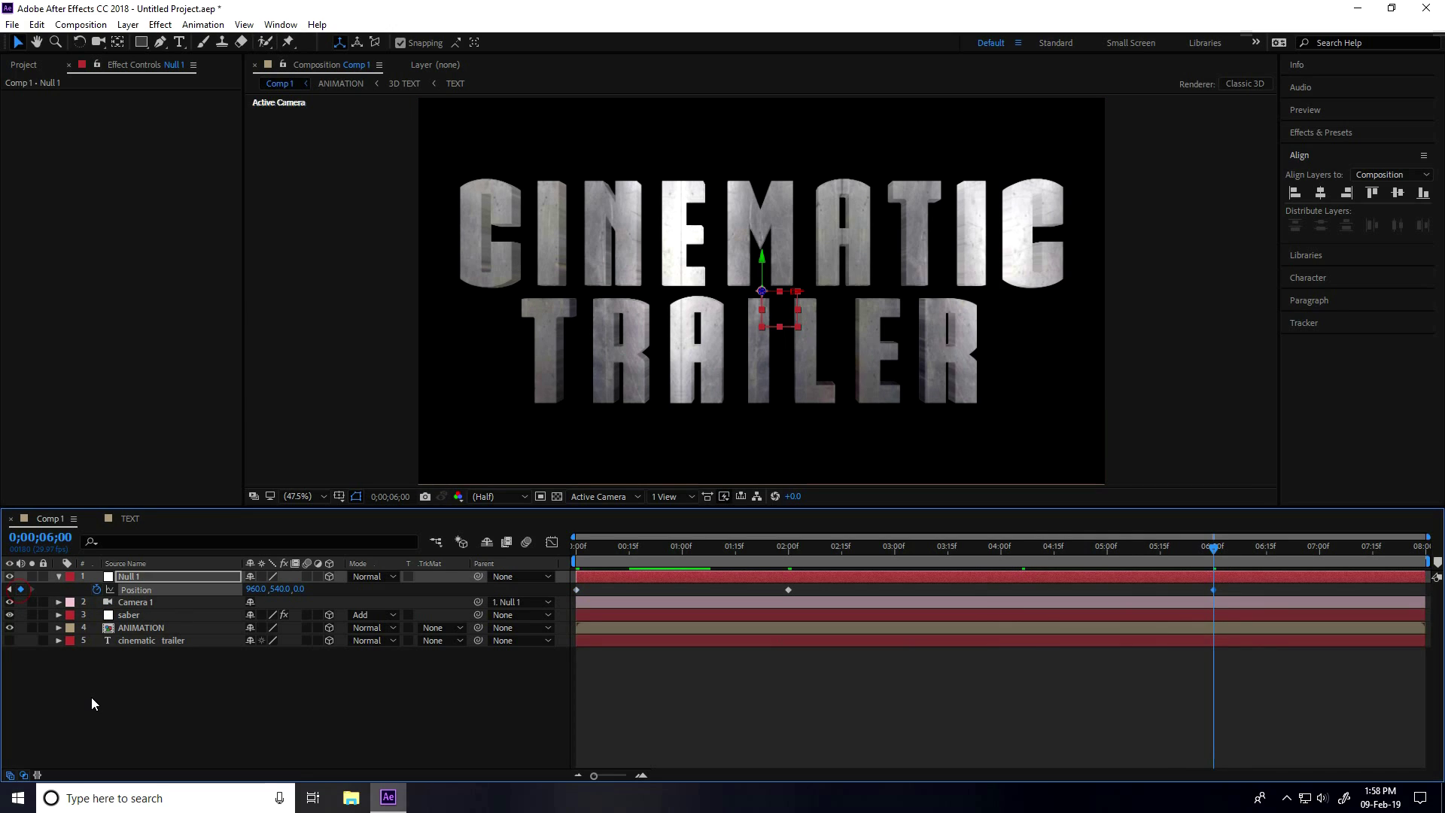
left_click_drag(1217, 548, 1268, 558)
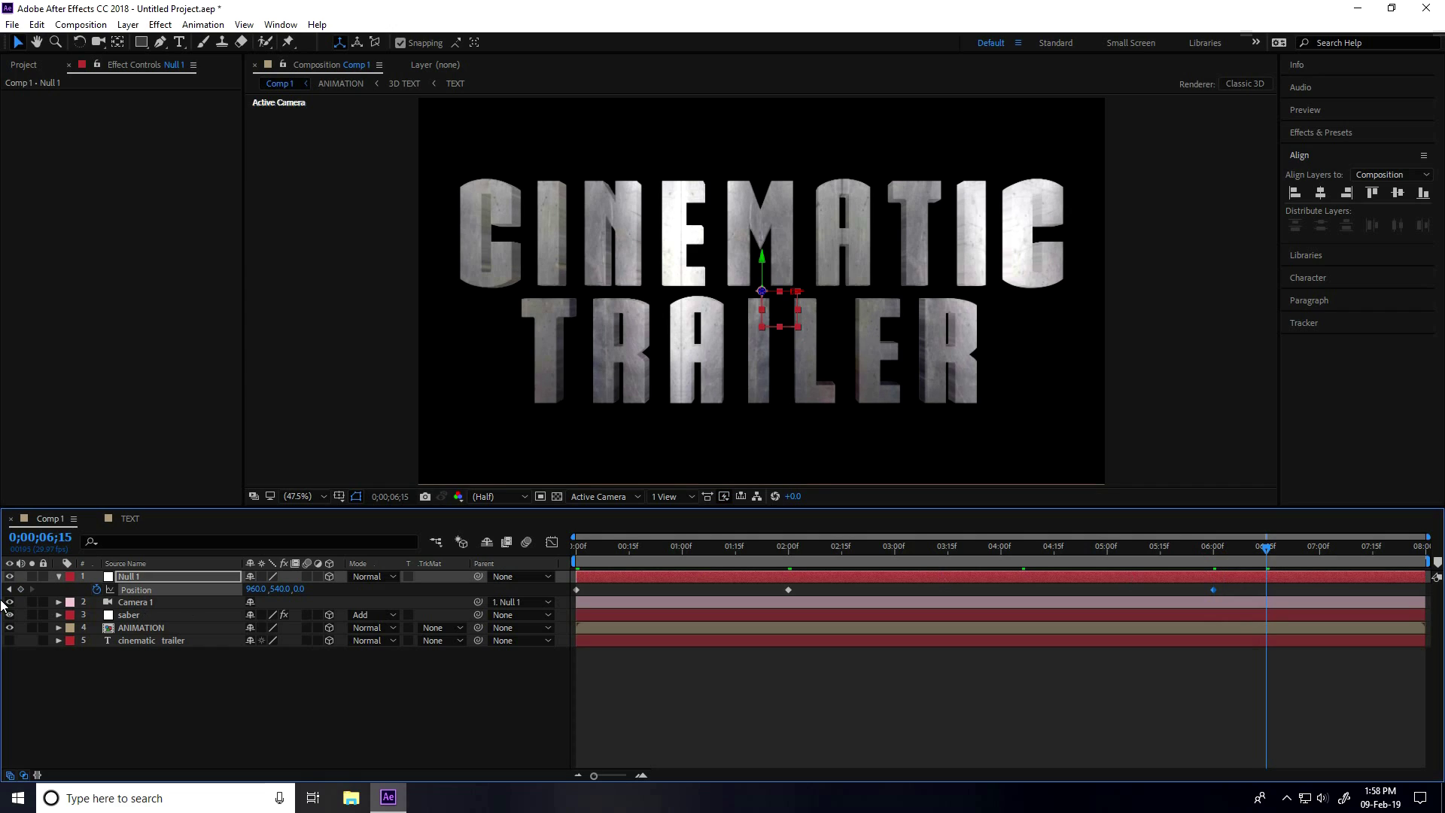
left_click(299, 590)
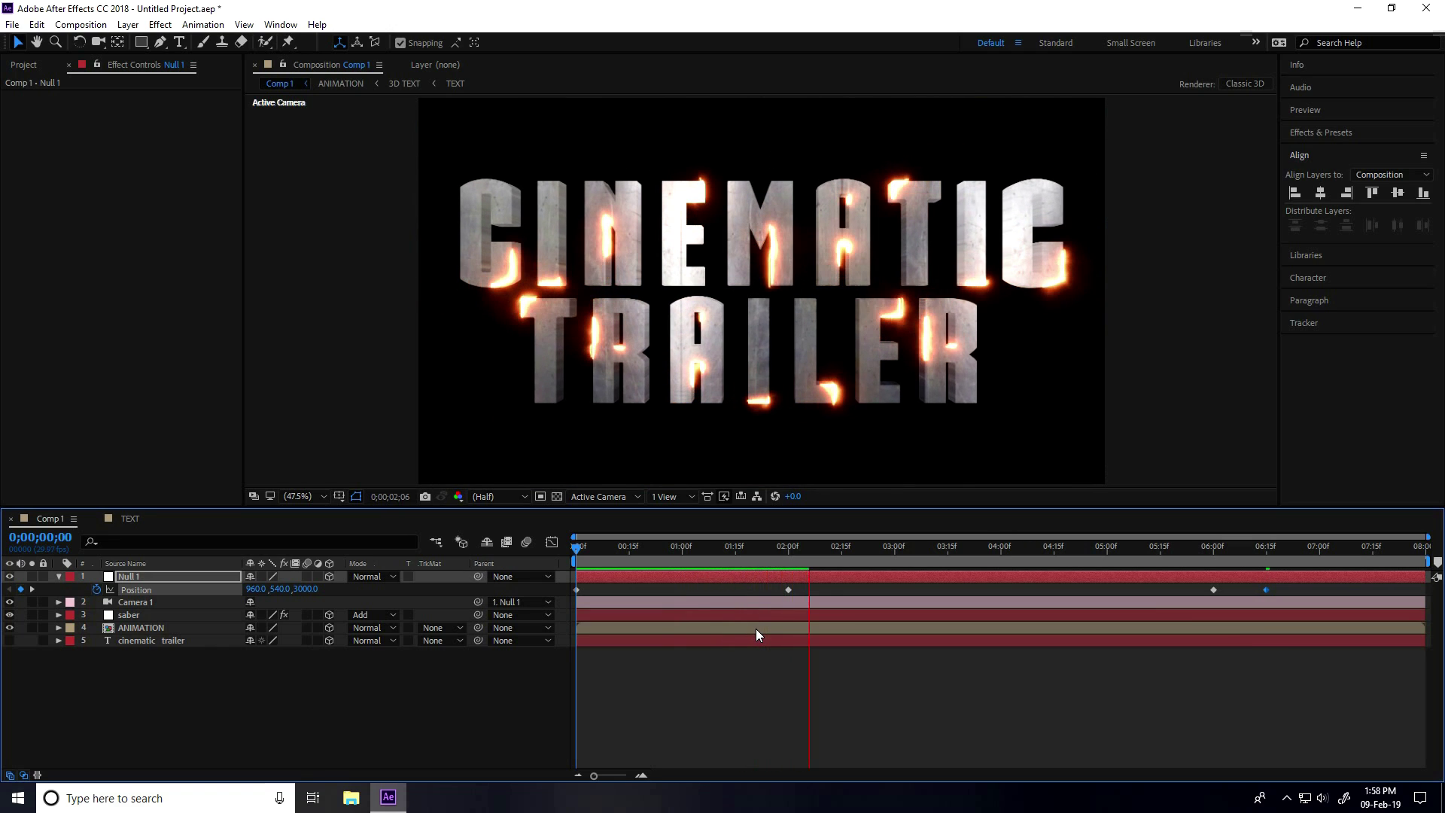
Apply Easy Ease to Null 1's 2-second Position keyframe
left_click_drag(851, 546, 723, 548)
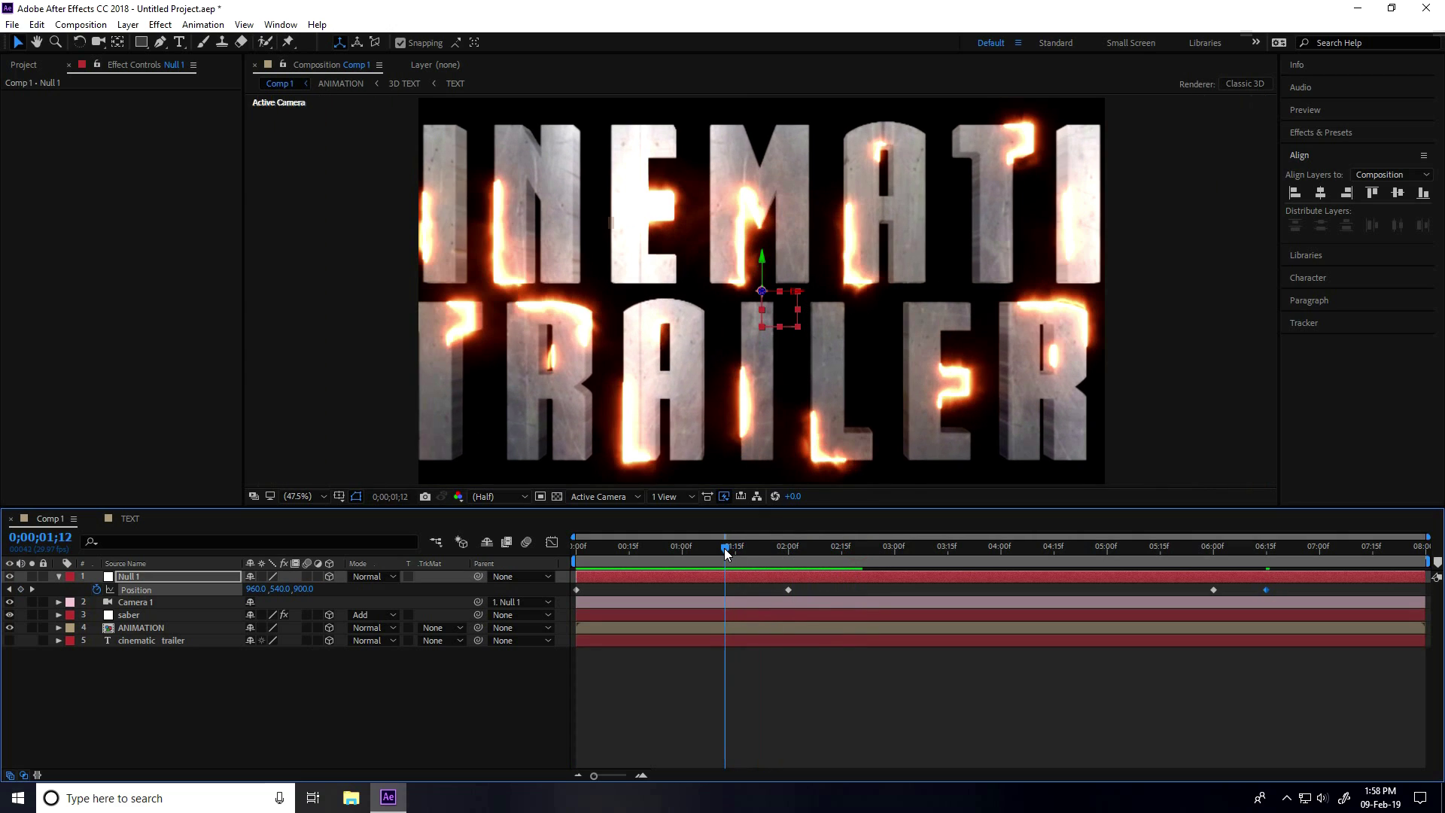
left_click_drag(805, 586, 571, 612)
right_click(789, 590)
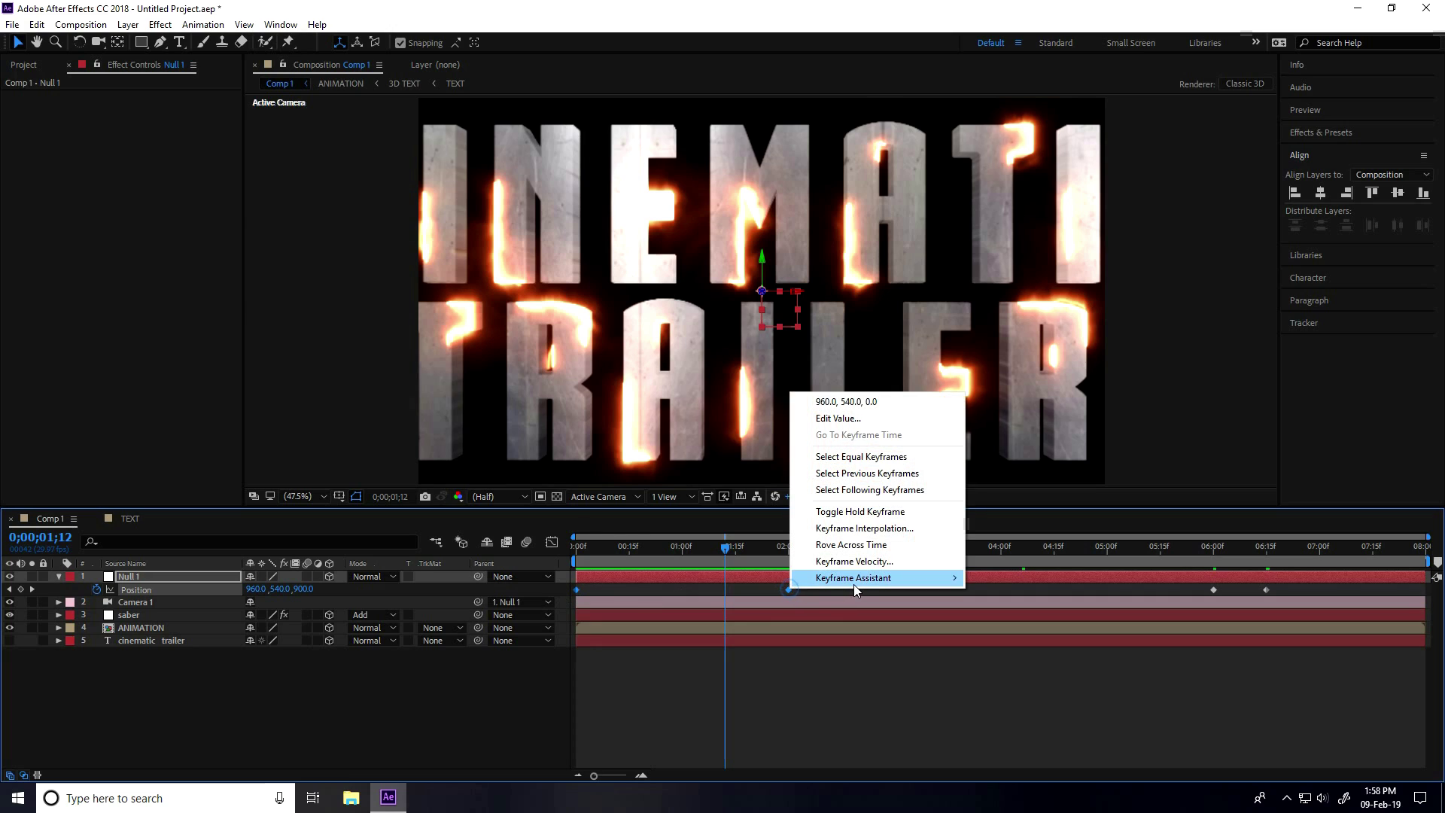
mouse_move(854, 580)
left_click(1008, 628)
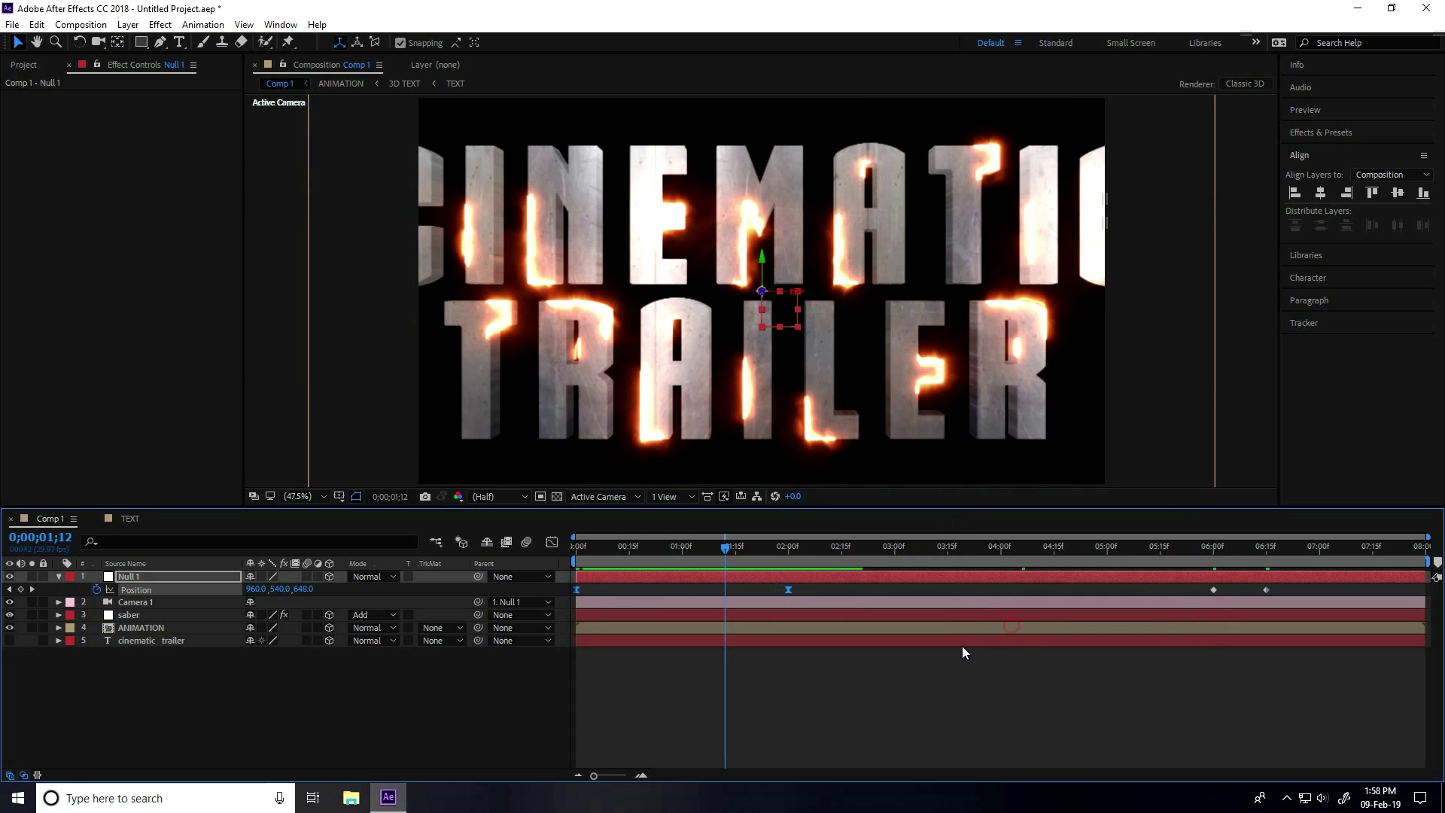
In the Graph Editor, lengthen the influence handle of the slowdown into 2 seconds
left_click(552, 543)
left_click(798, 696)
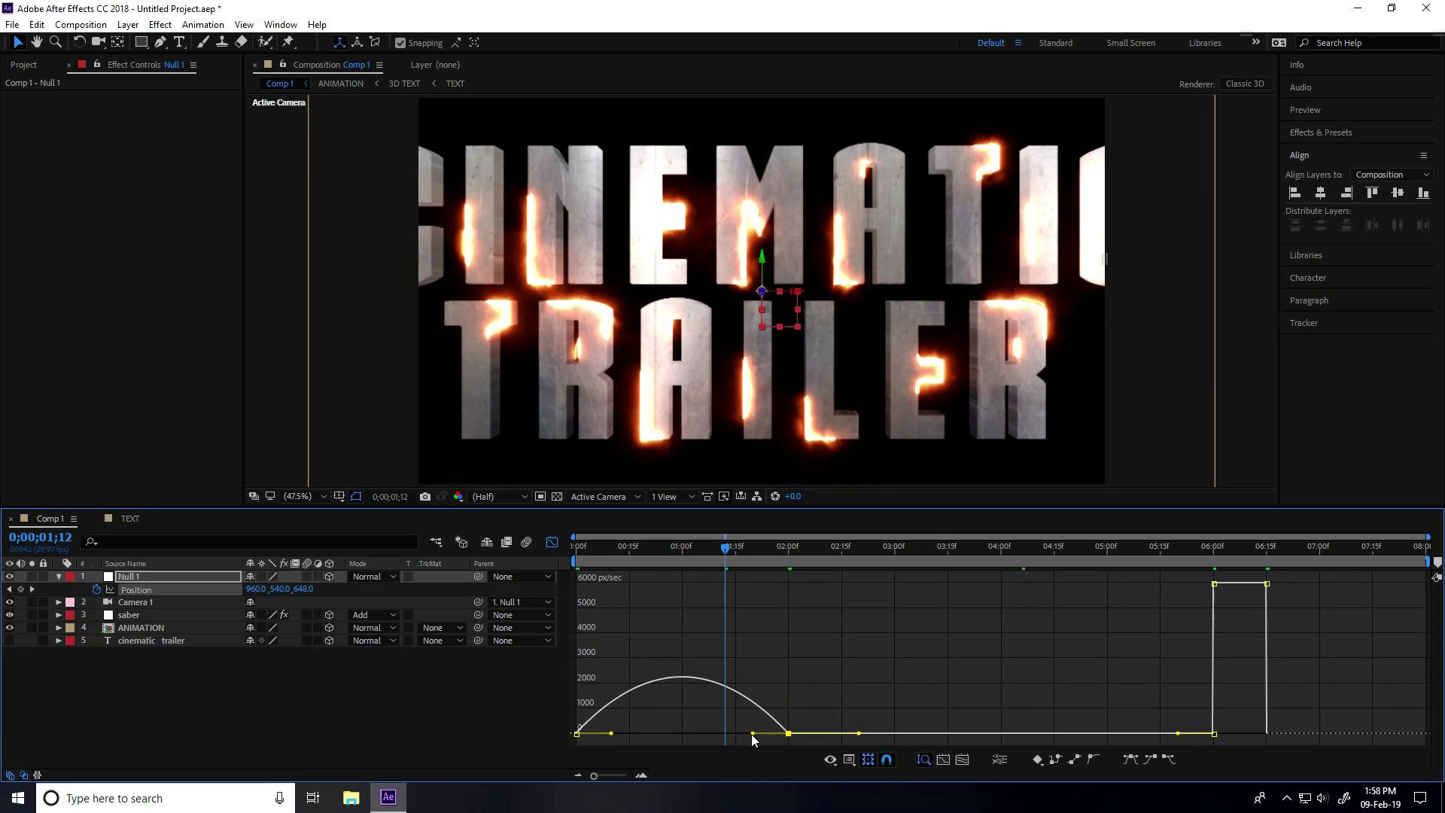
left_click_drag(752, 734, 570, 739)
left_click(552, 543)
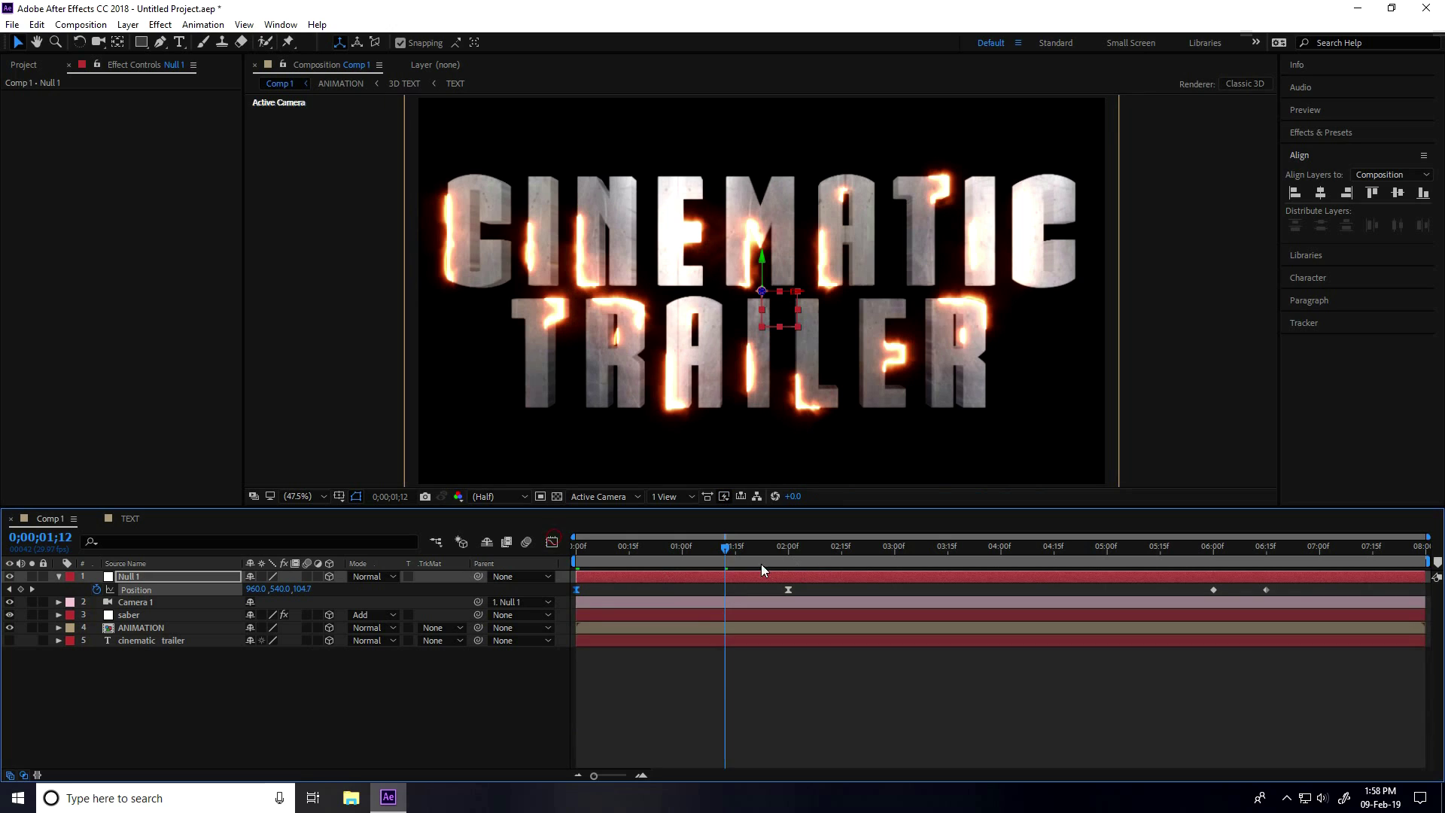
Preview the eased camera push from the start of the comp twice
key("Page_Up")
key("space")
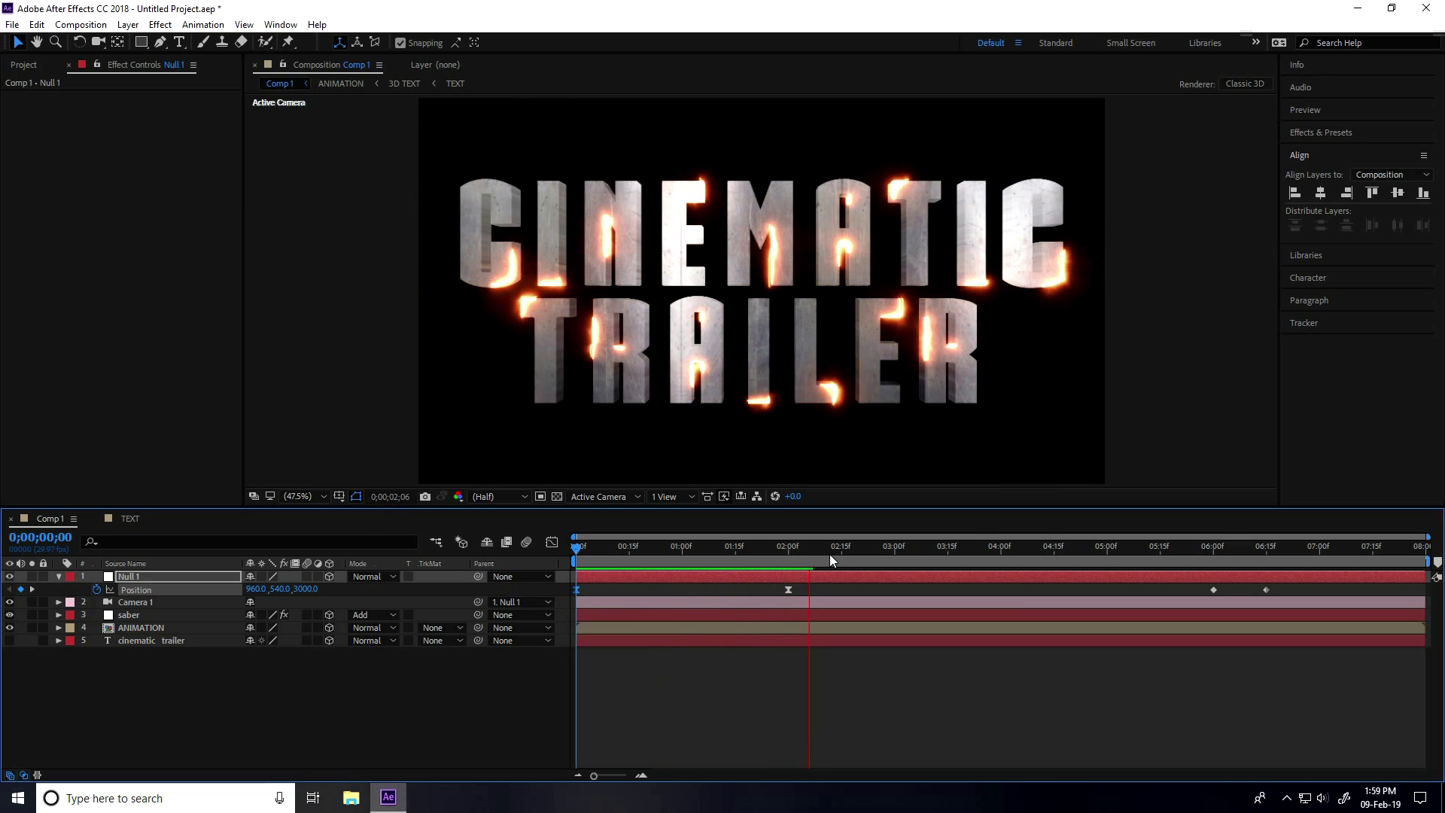
key("space")
key("Home")
key("space")
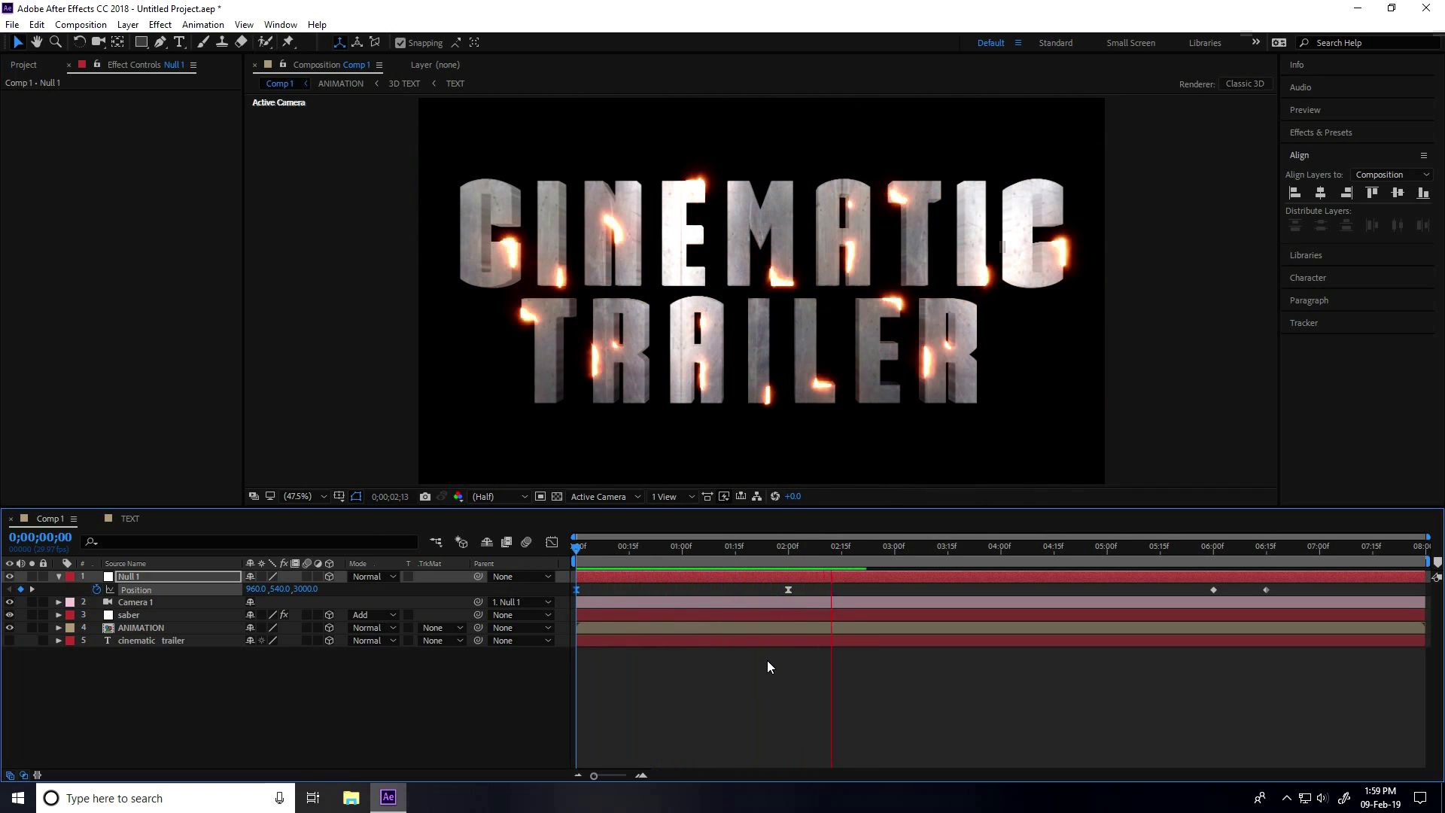
key("space")
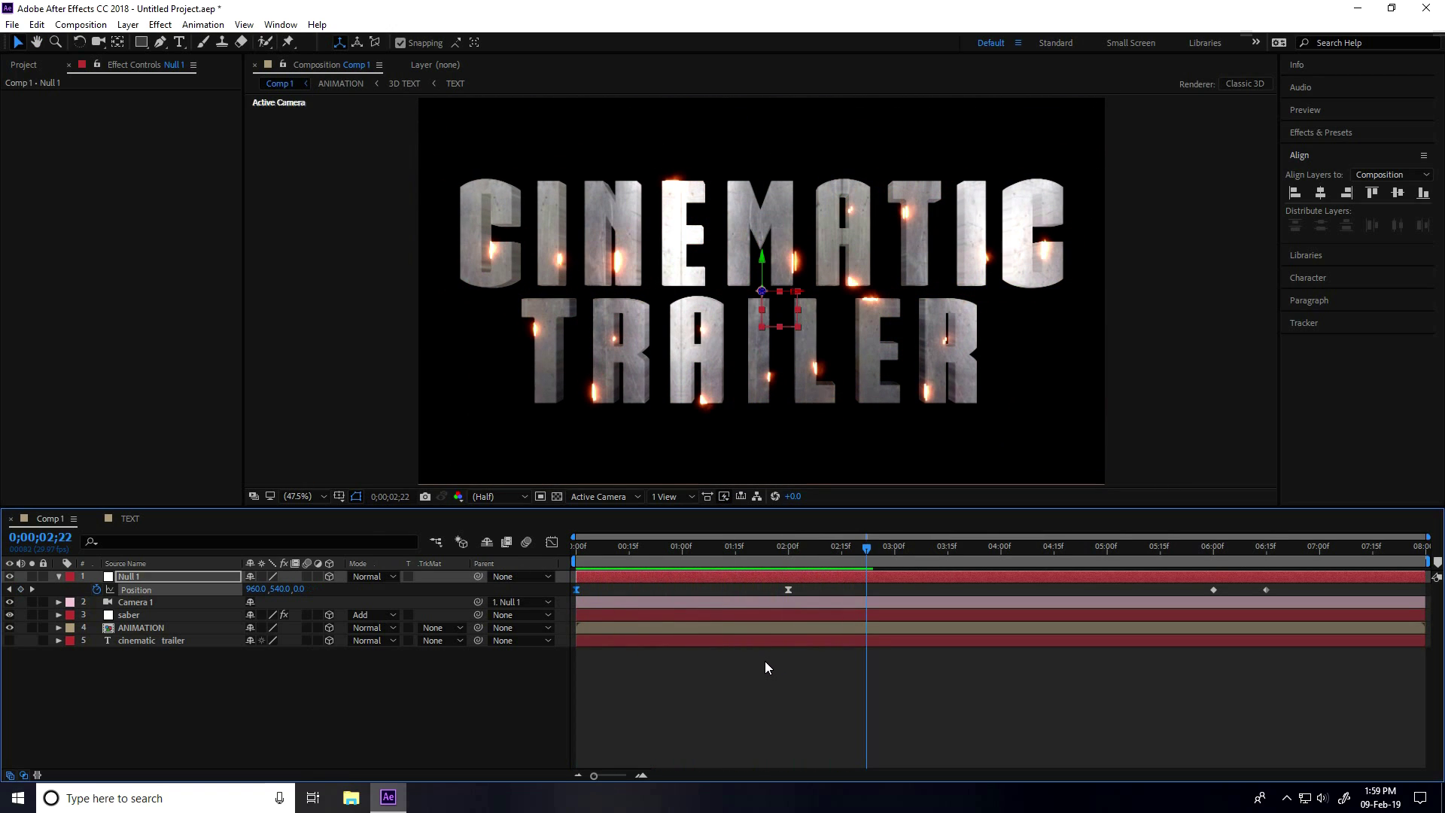
left_click(22, 65)
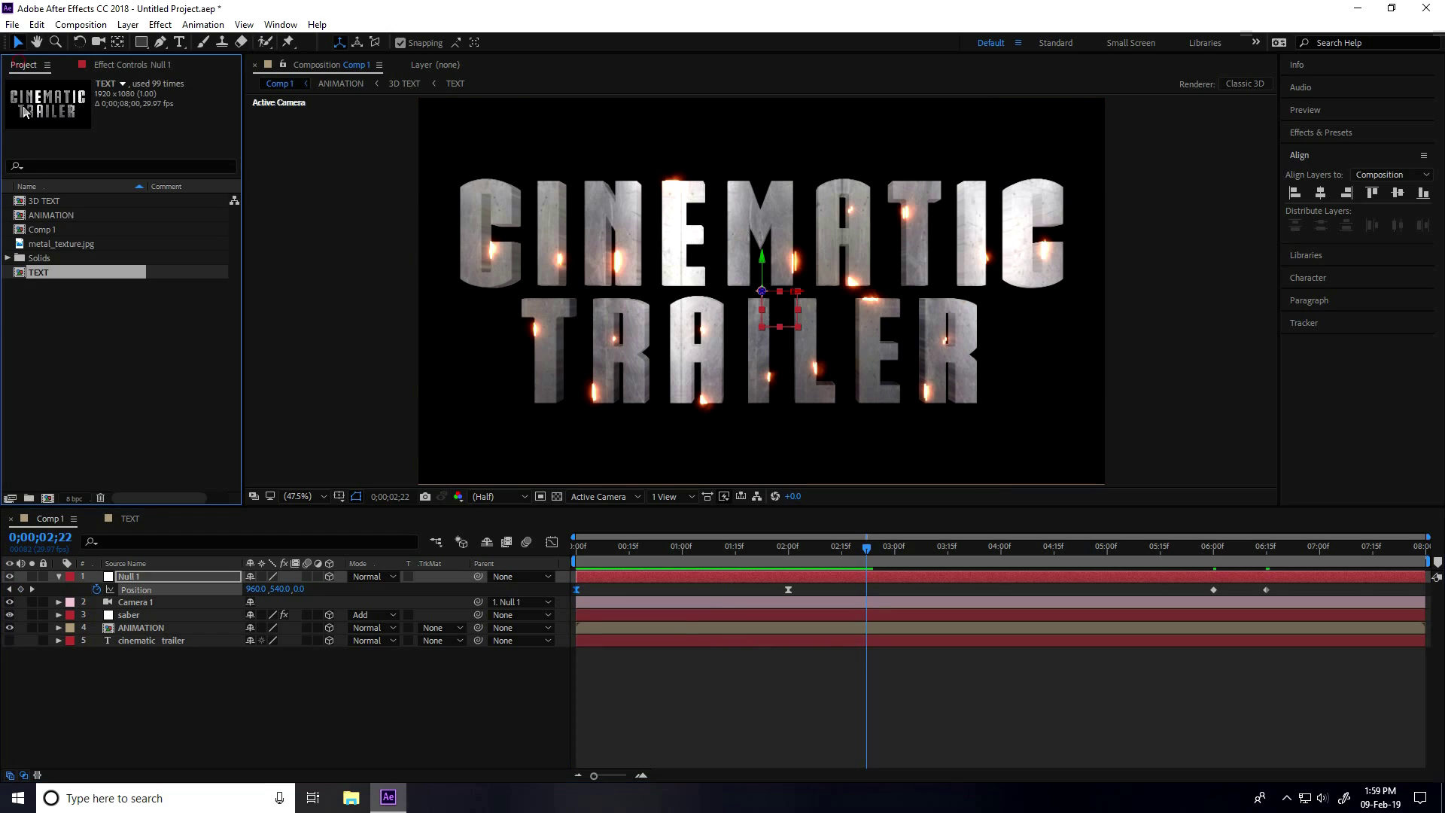
right_click(53, 295)
mouse_move(217, 371)
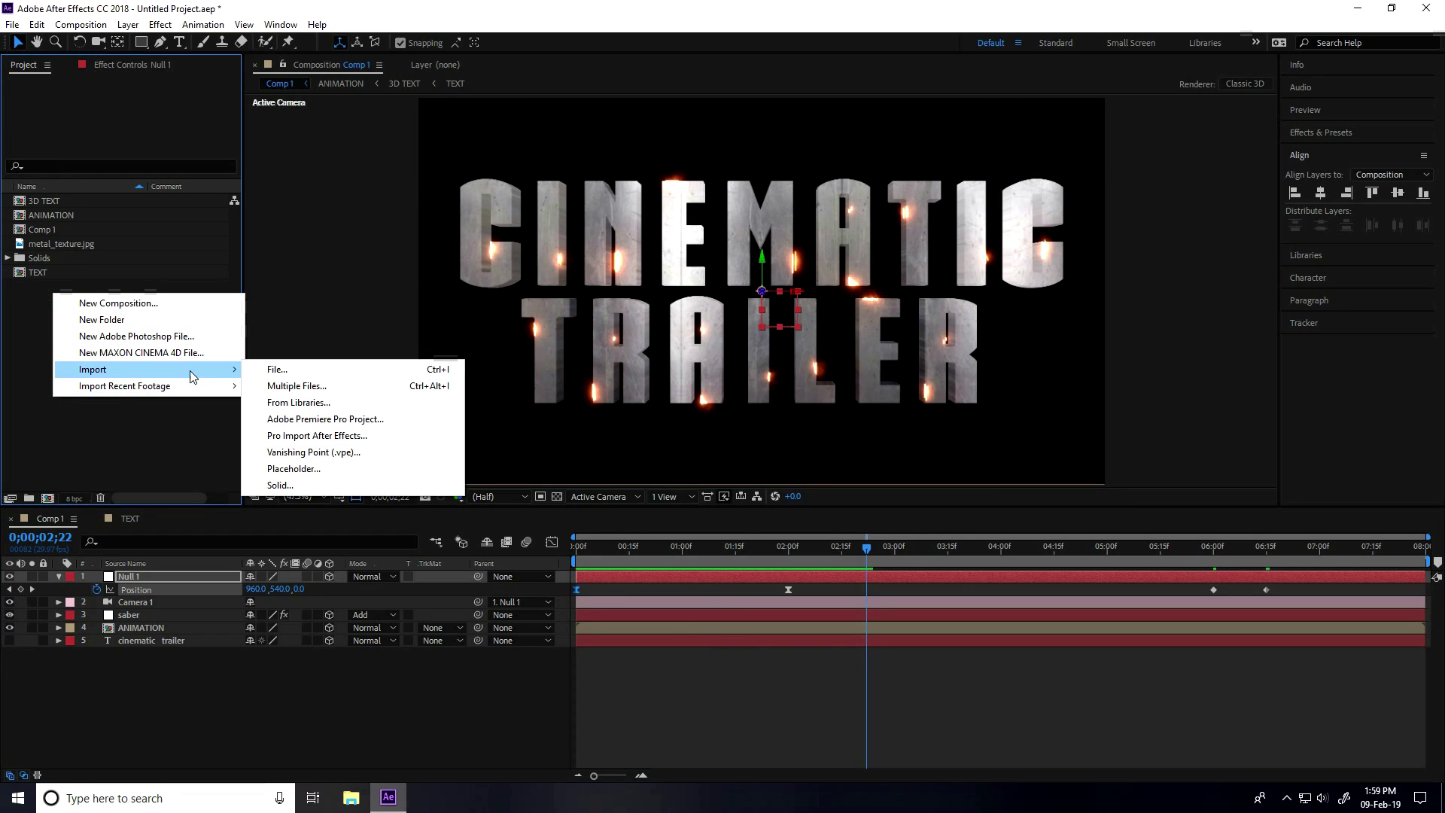
left_click(271, 371)
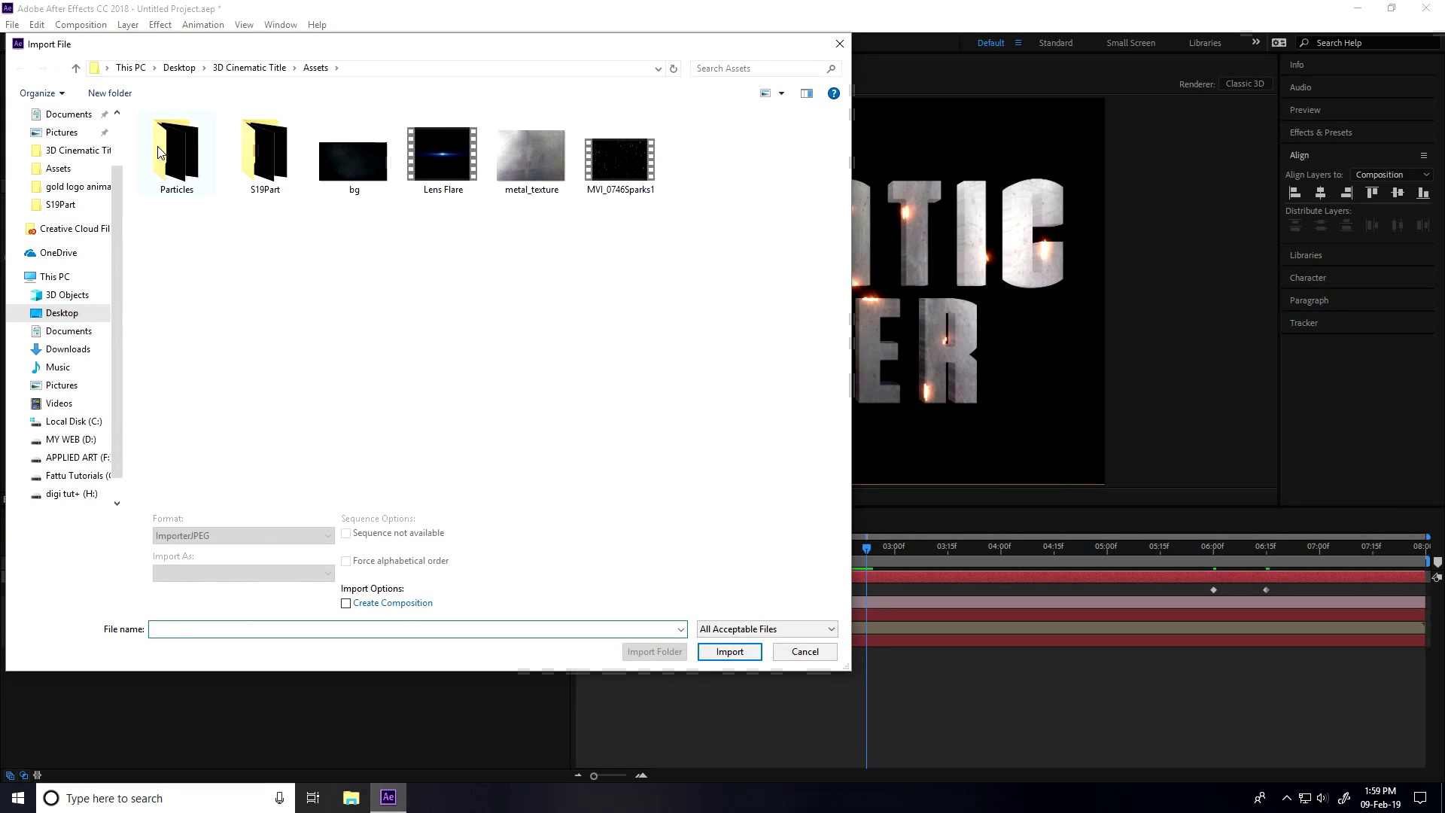
double_click(160, 152)
left_click(159, 139)
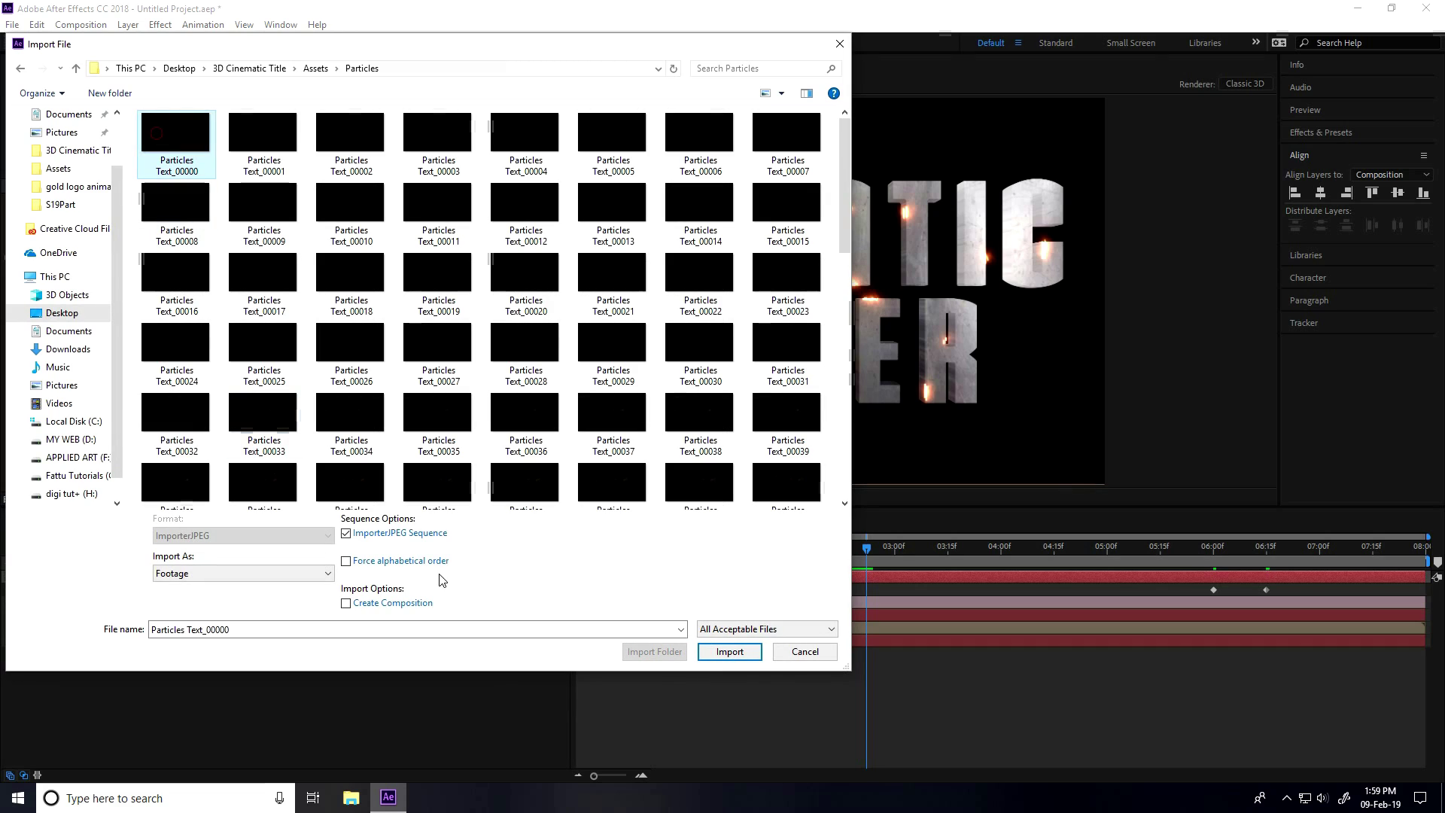
left_click(729, 651)
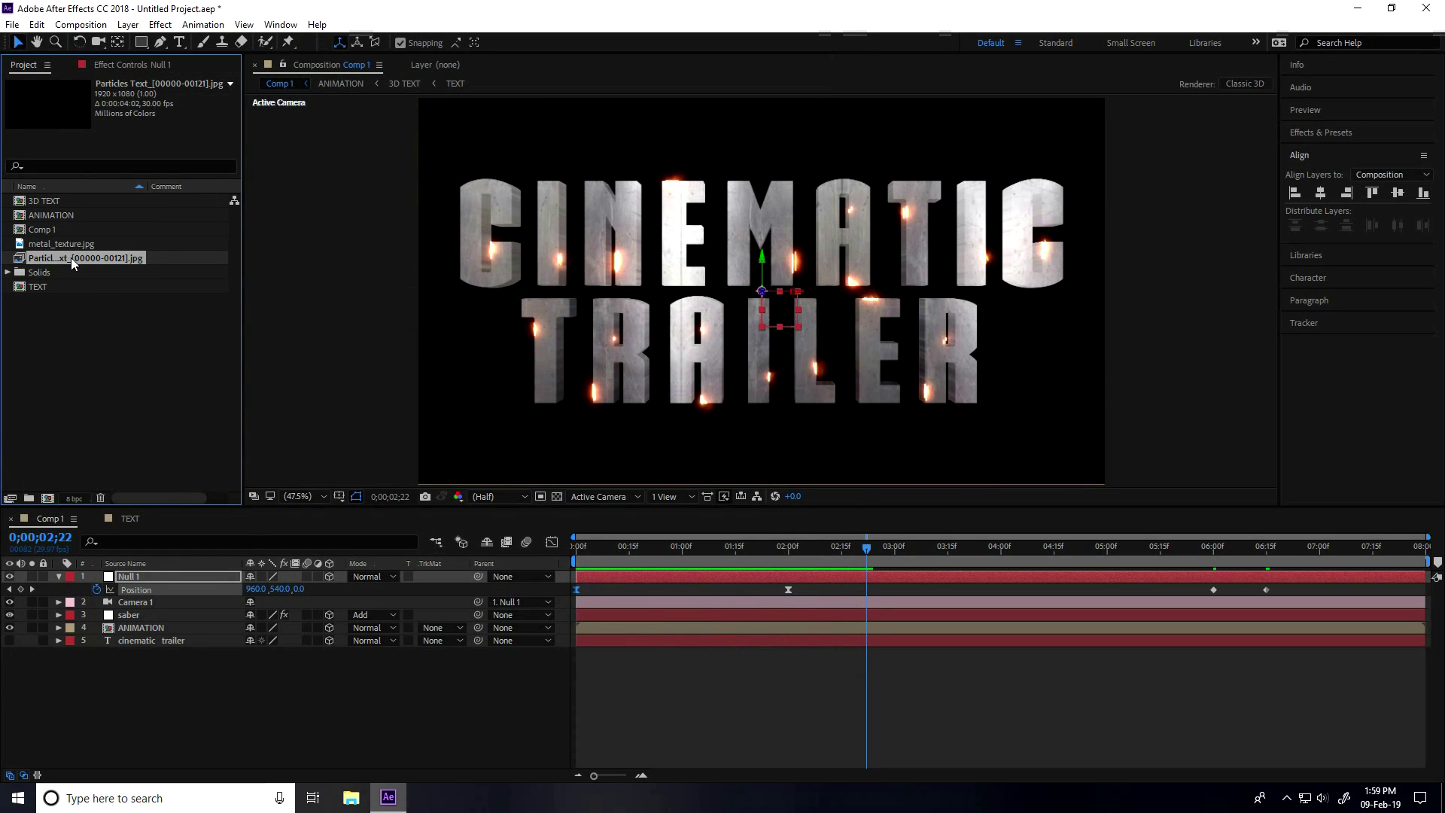
left_click_drag(71, 257, 143, 575)
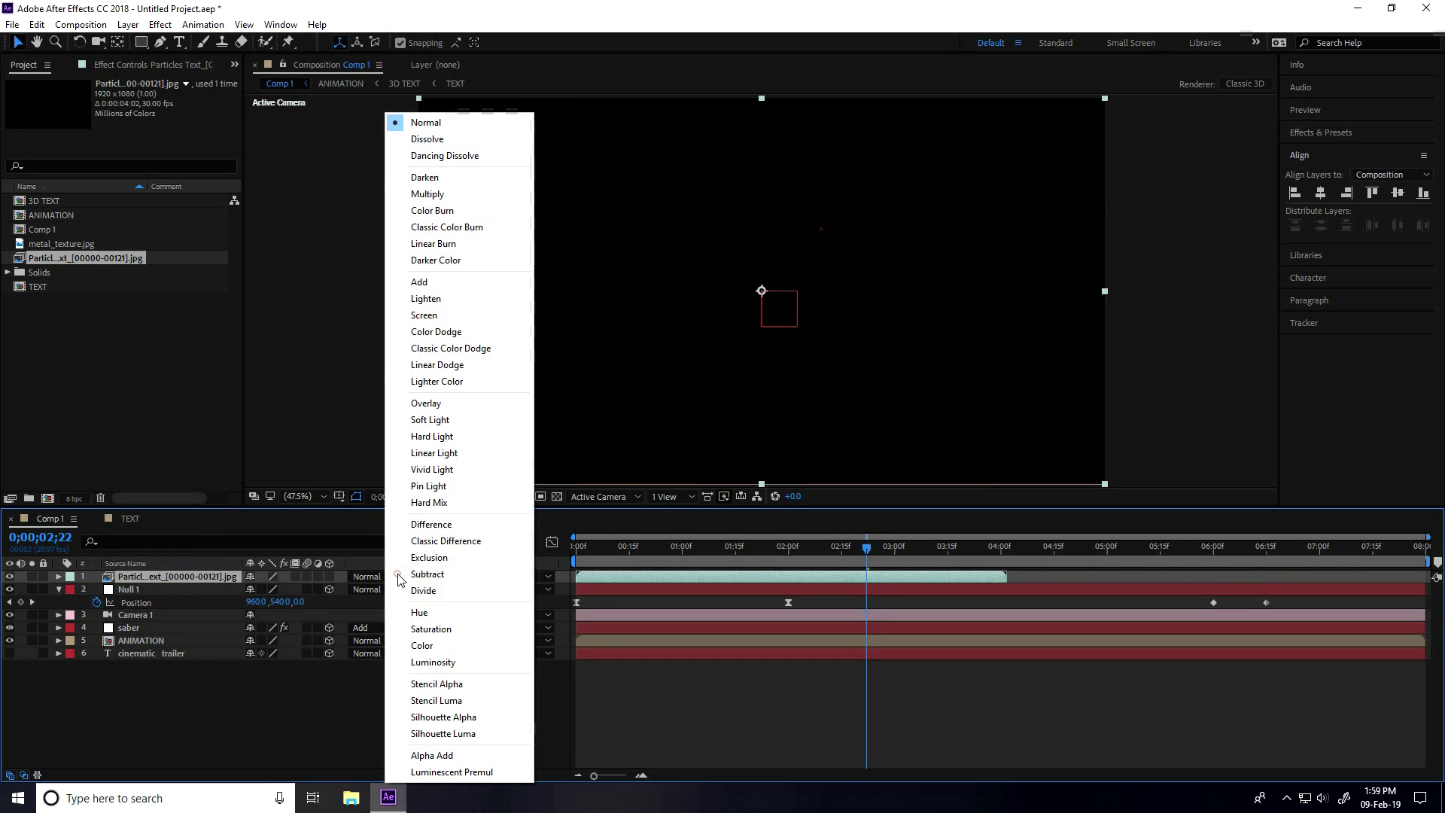
Set the particles layer to Add mode and import the S19Part JPEG sequence
left_click(393, 576)
left_click(432, 291)
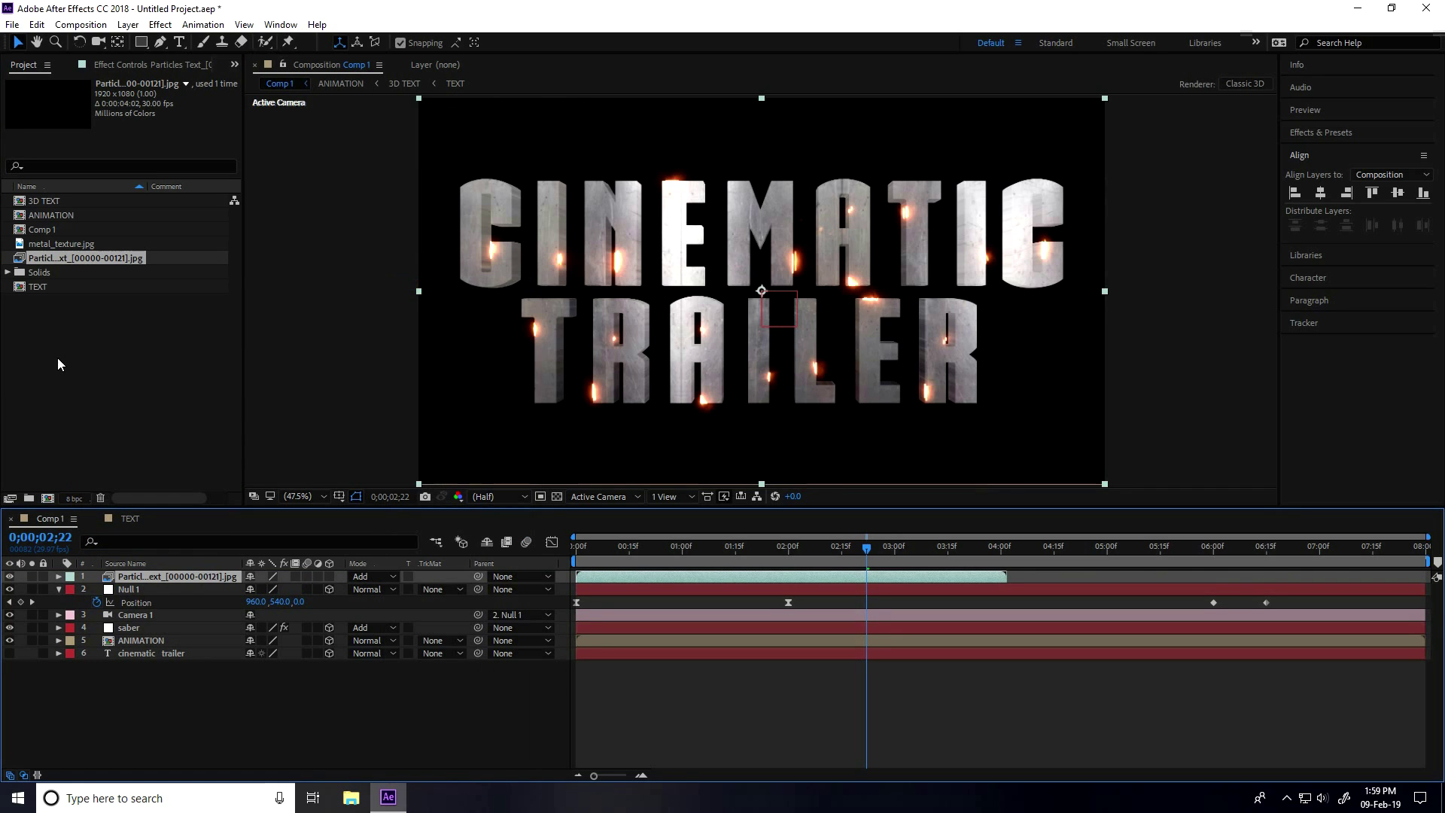
right_click(68, 337)
mouse_move(106, 414)
left_click(276, 415)
left_click(75, 68)
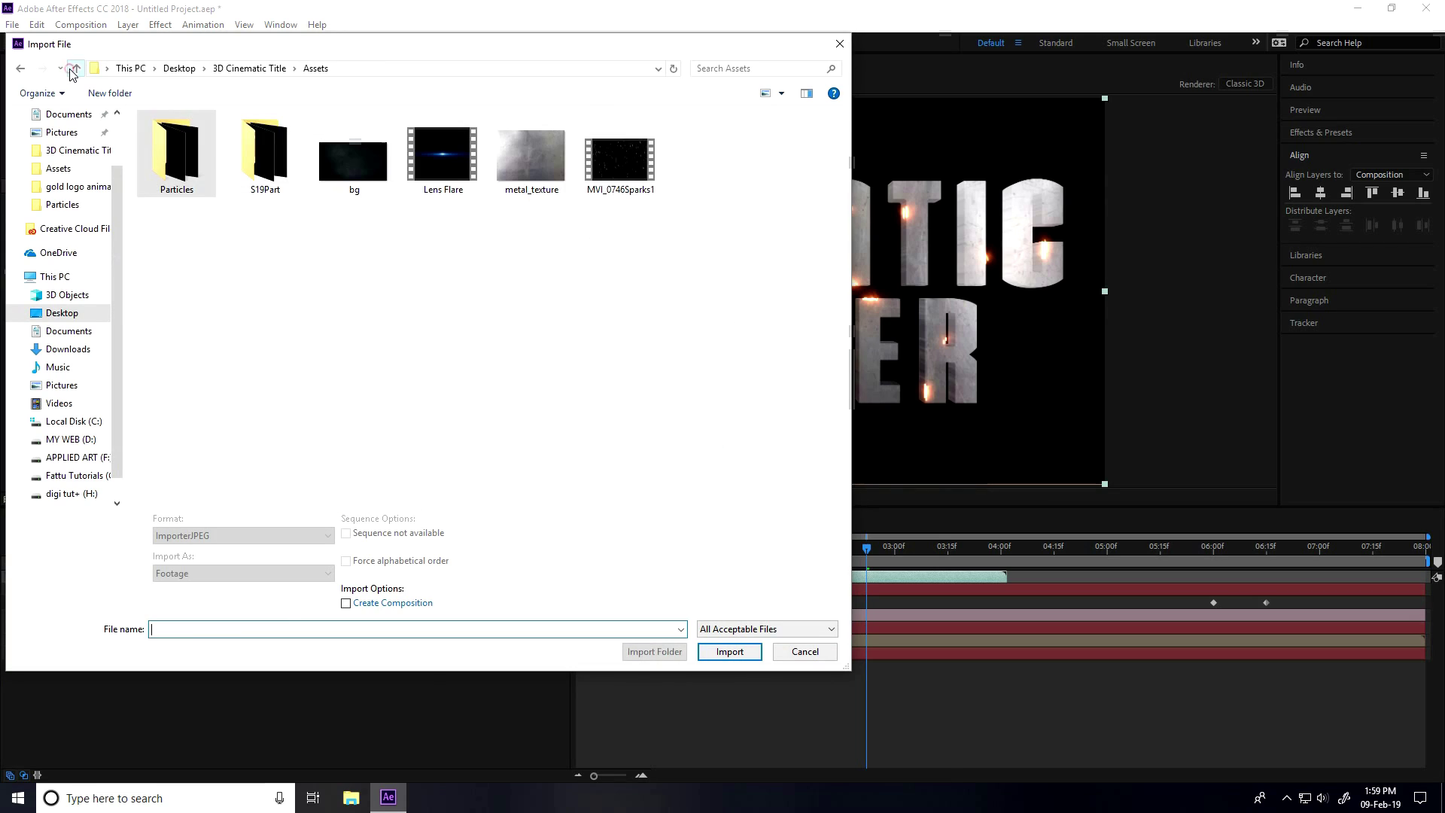
double_click(252, 175)
left_click(169, 146)
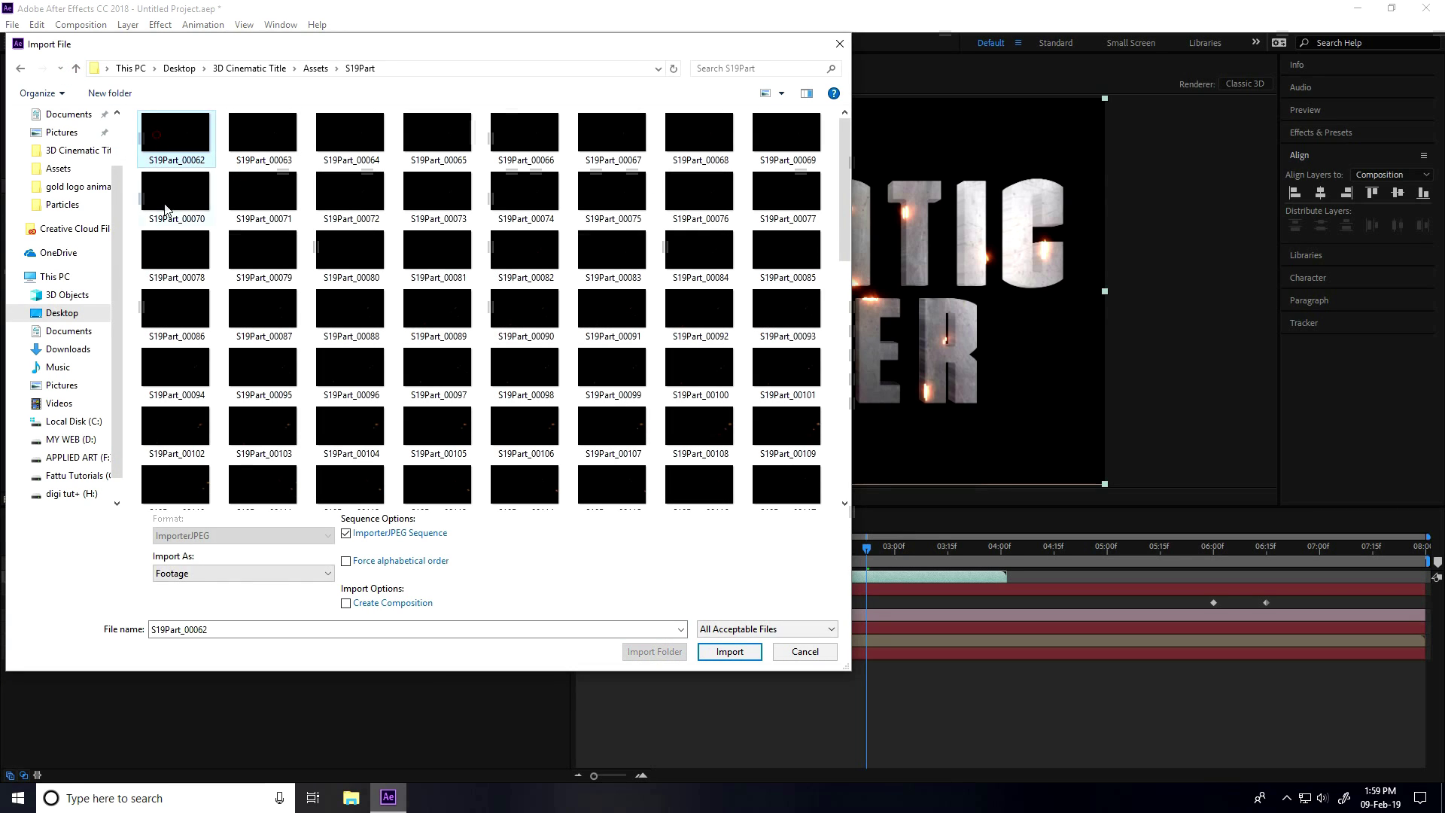
left_click(728, 652)
left_click_drag(69, 272, 157, 574)
left_click(368, 576)
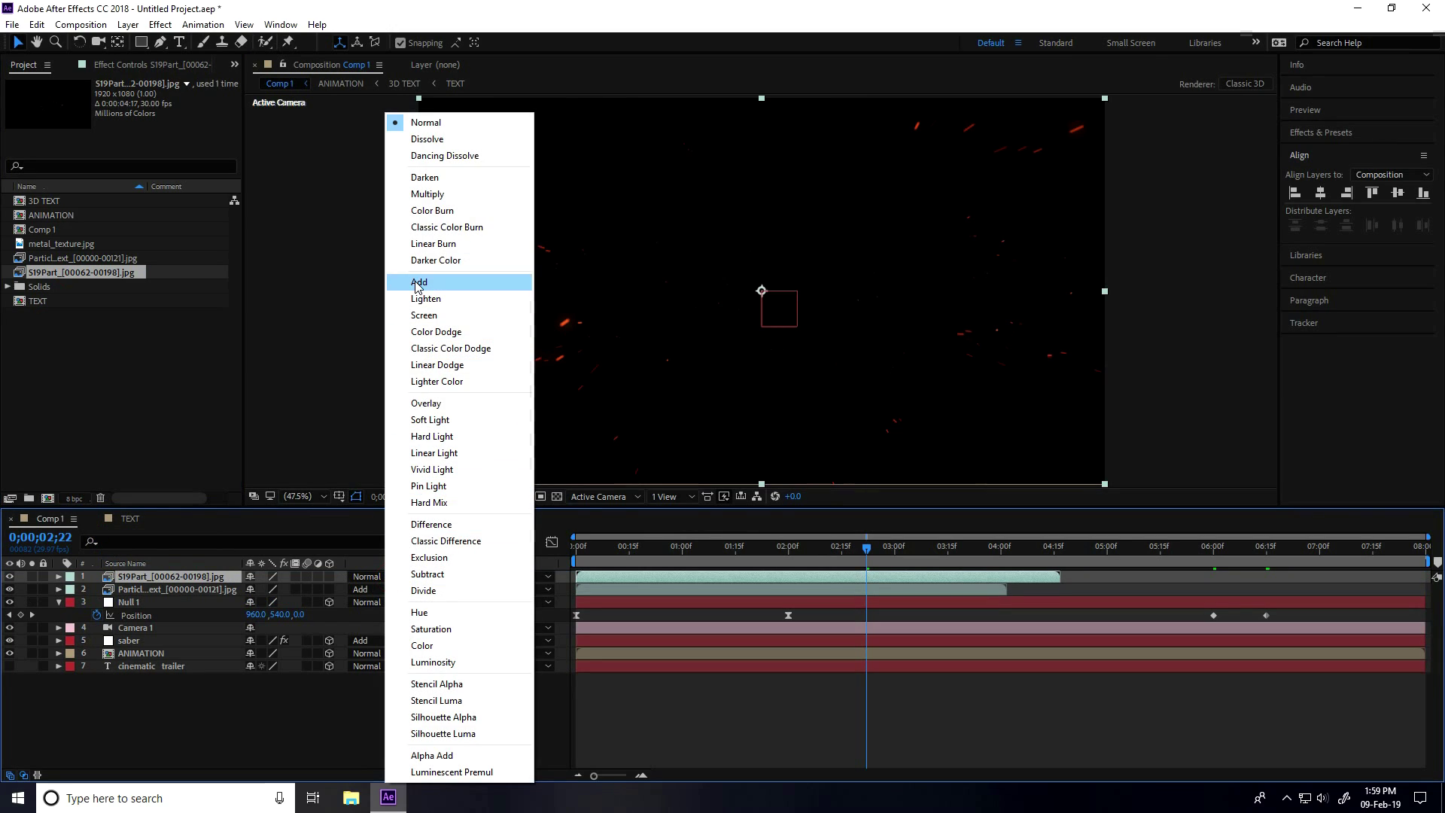
left_click(416, 285)
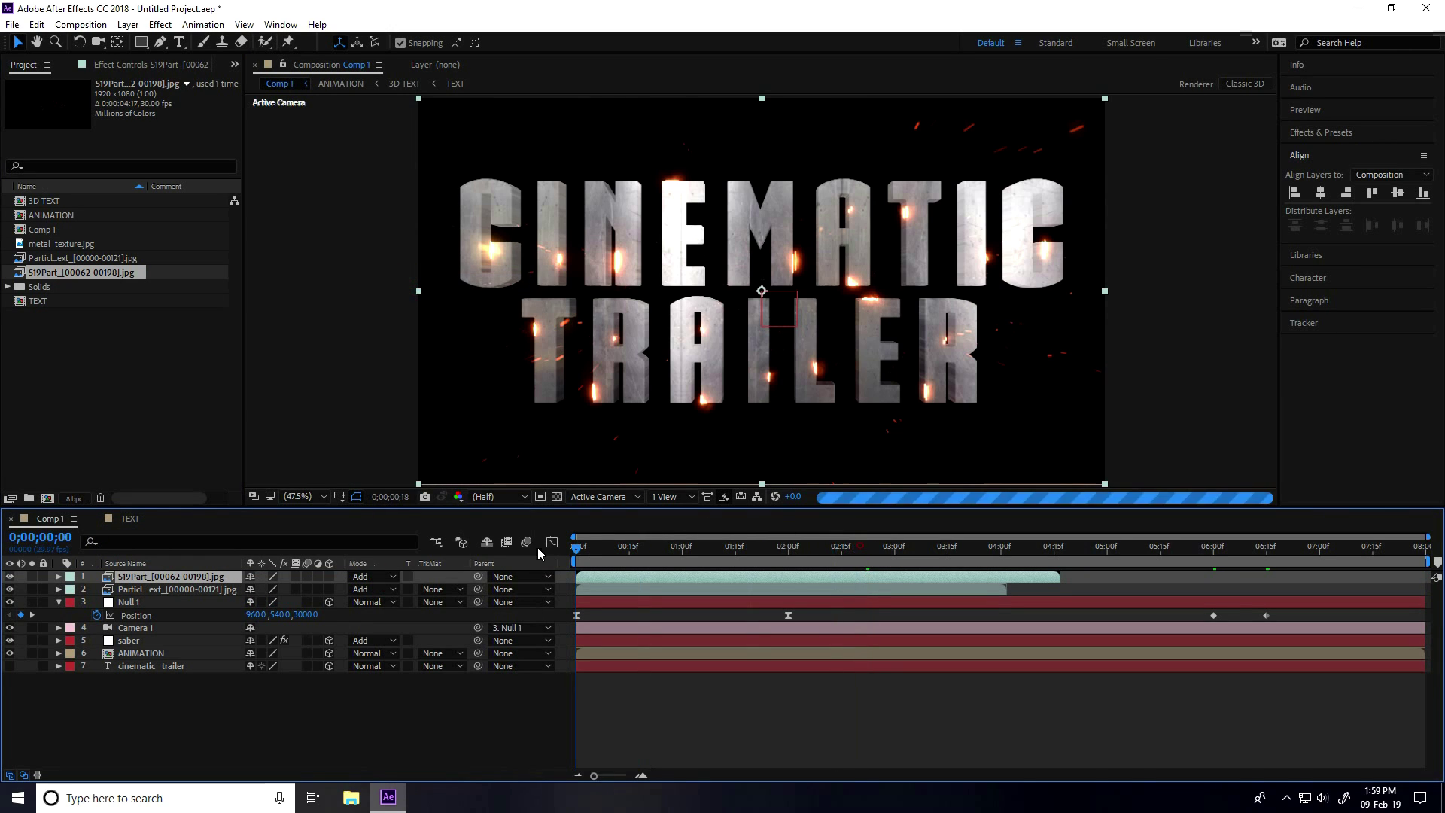
key("space")
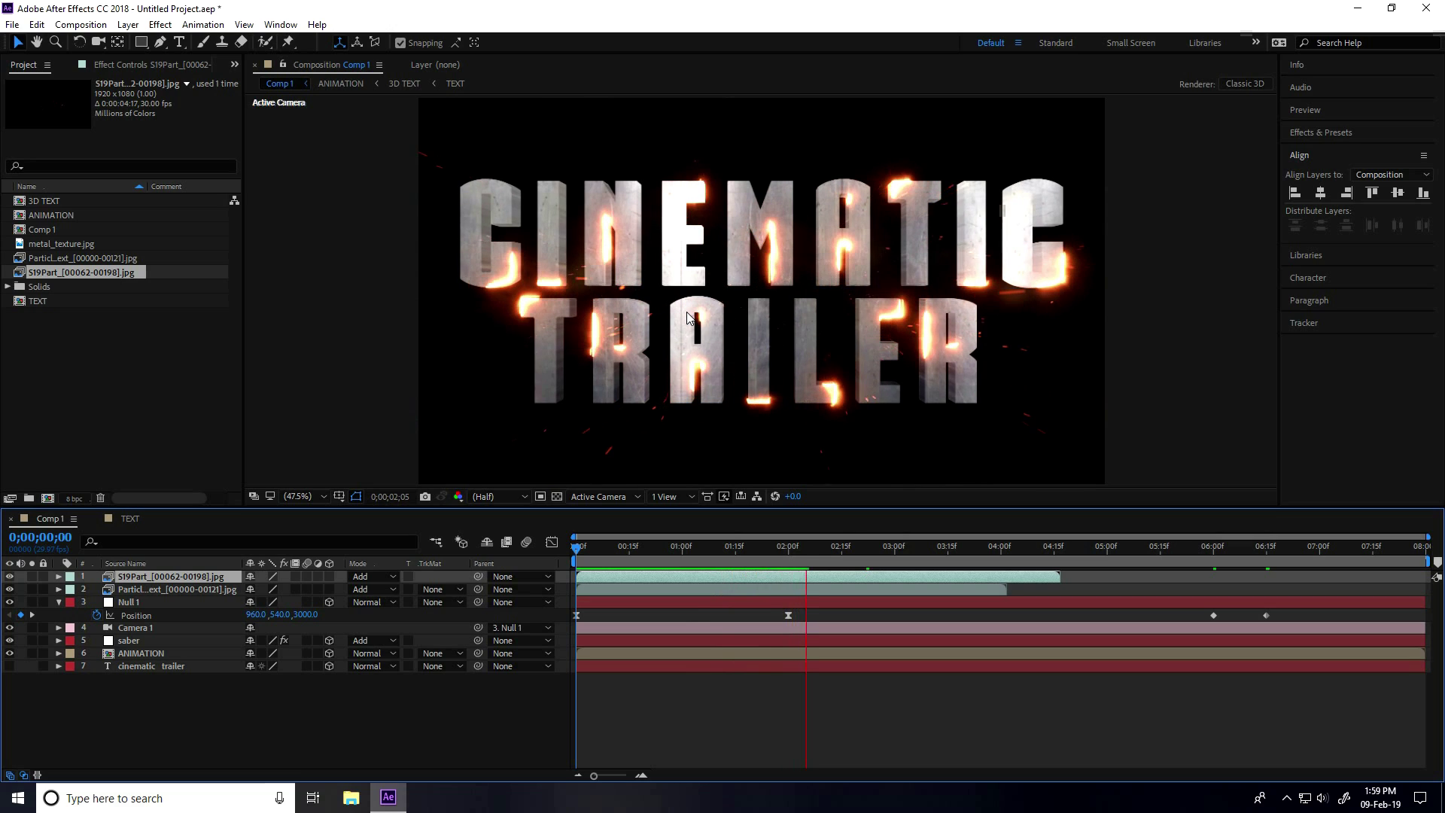
Import Lens Flare.mov from the Assets folder into the project
right_click(83, 352)
mouse_move(132, 428)
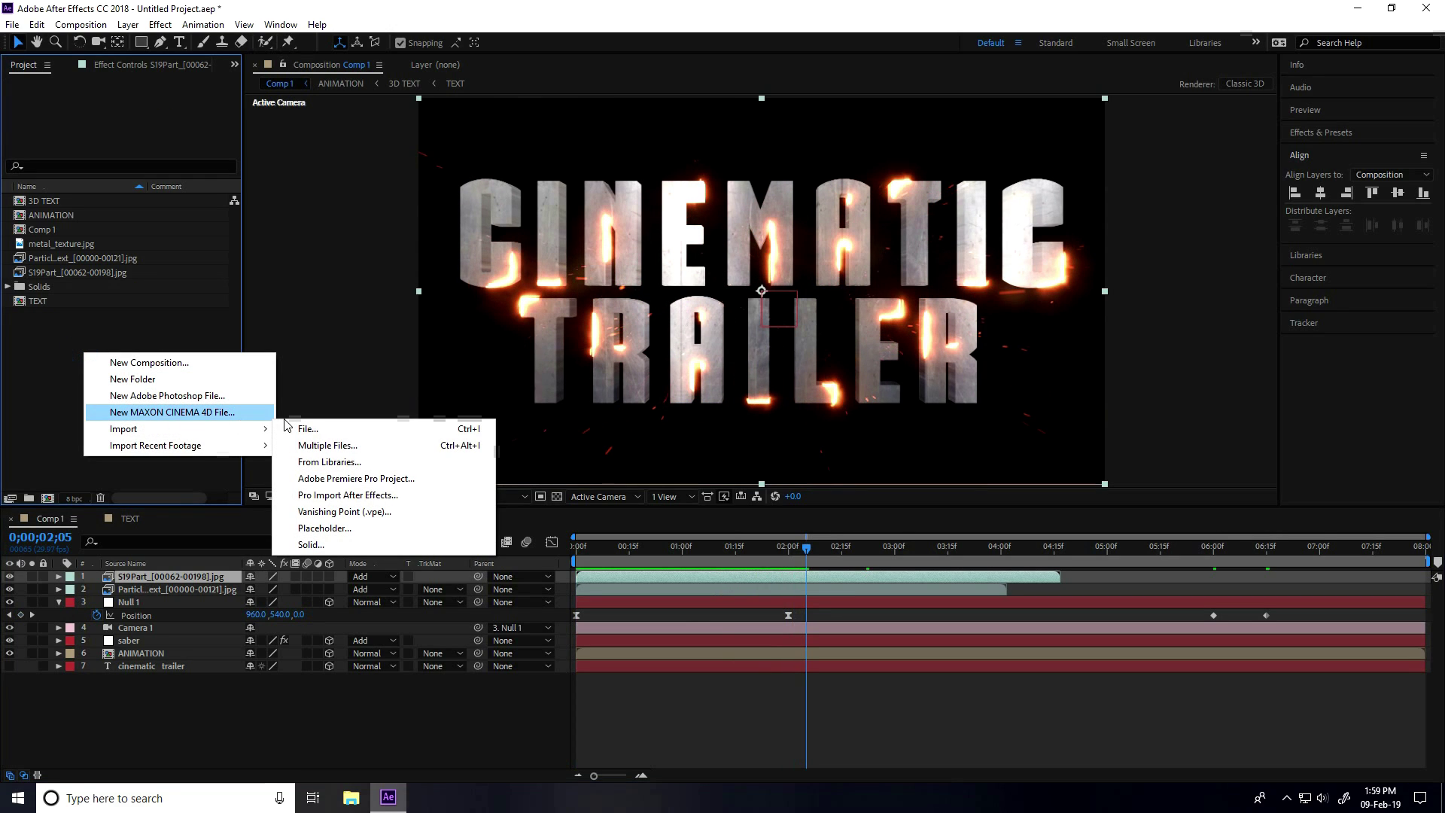
left_click(307, 428)
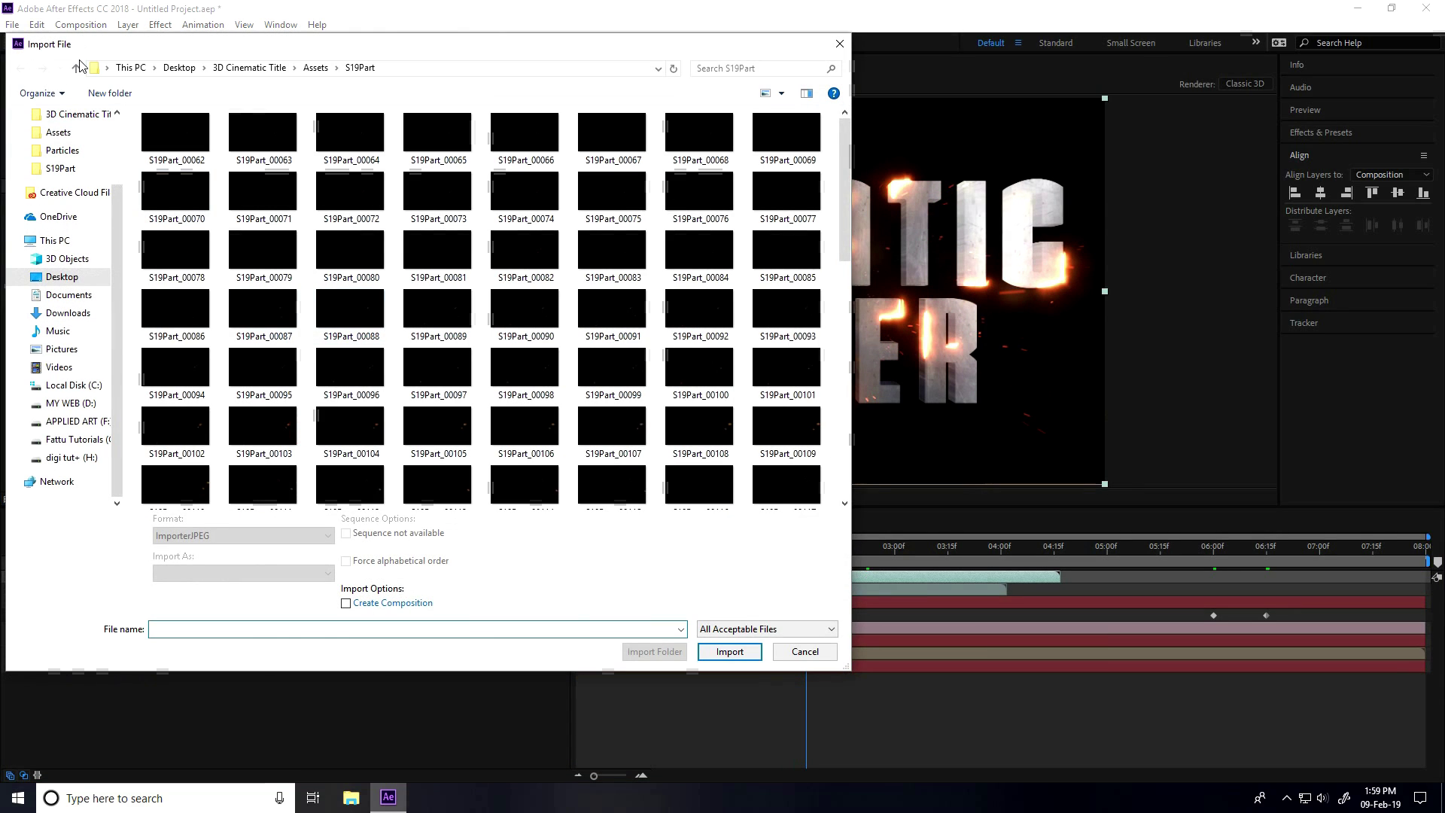
left_click(77, 68)
left_click(430, 154)
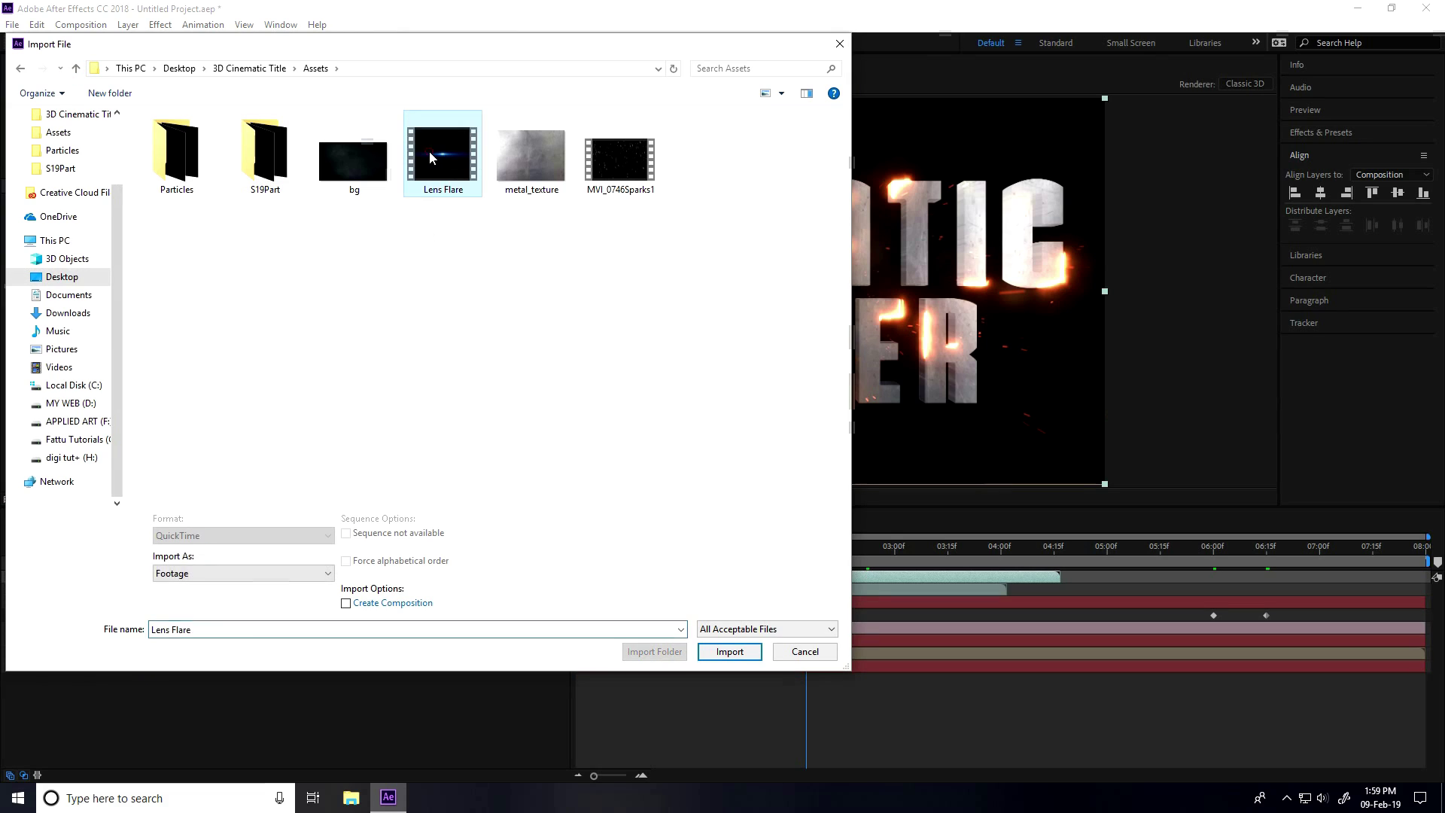
left_click(730, 651)
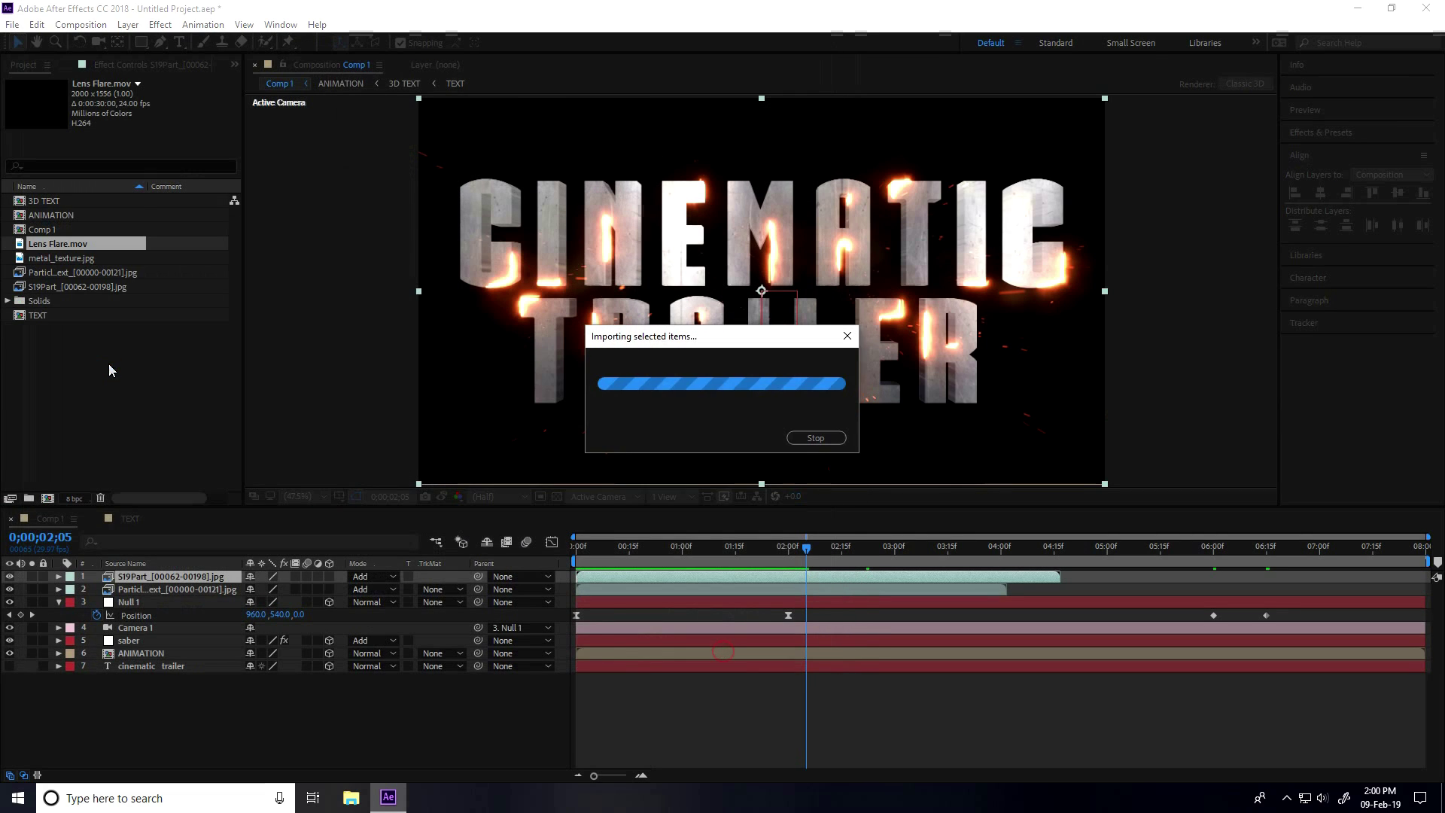
Place Lens Flare.mov as Comp 1's top layer with Add blending
left_click_drag(65, 245, 134, 577)
left_click(382, 577)
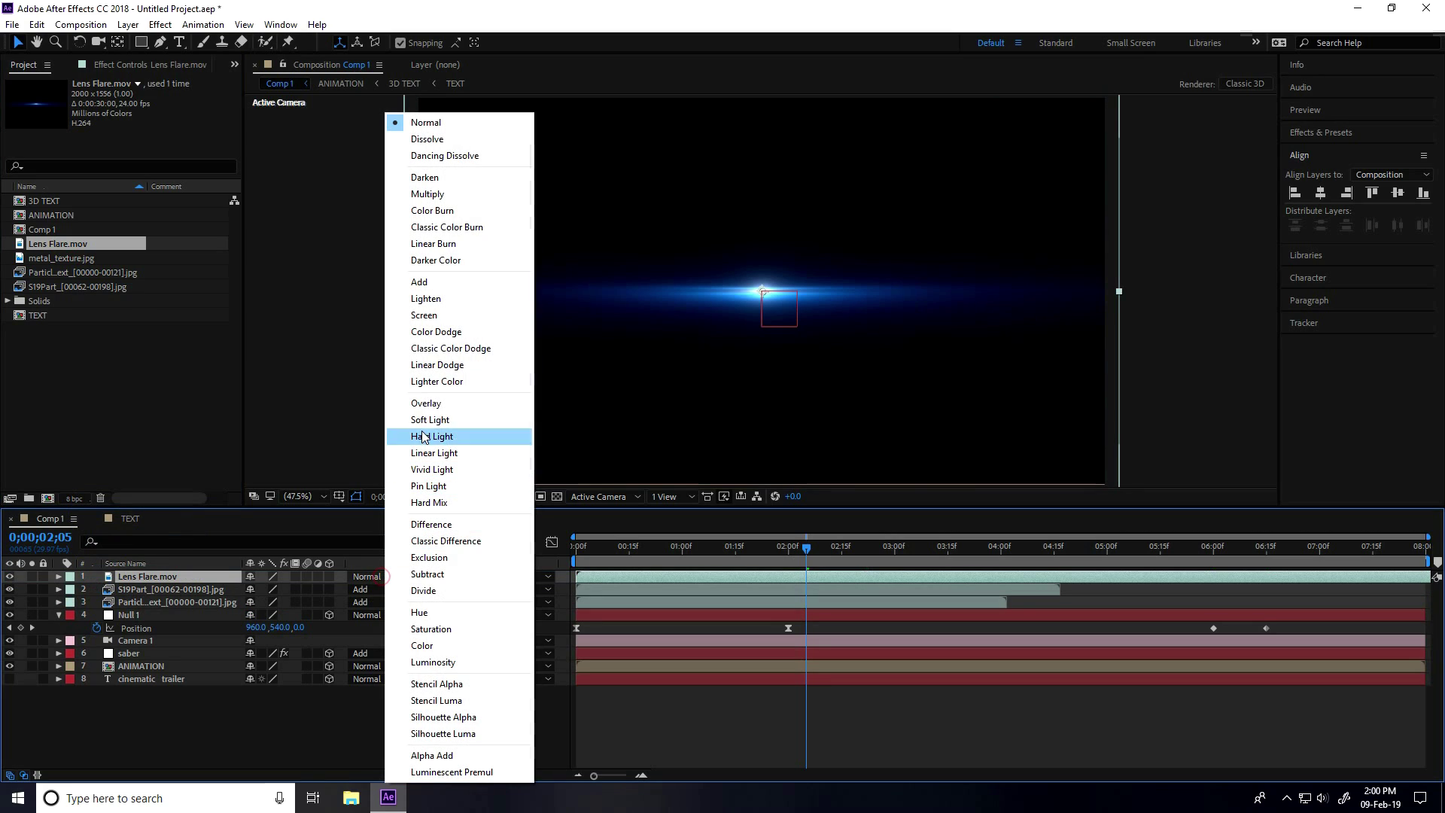
left_click(421, 282)
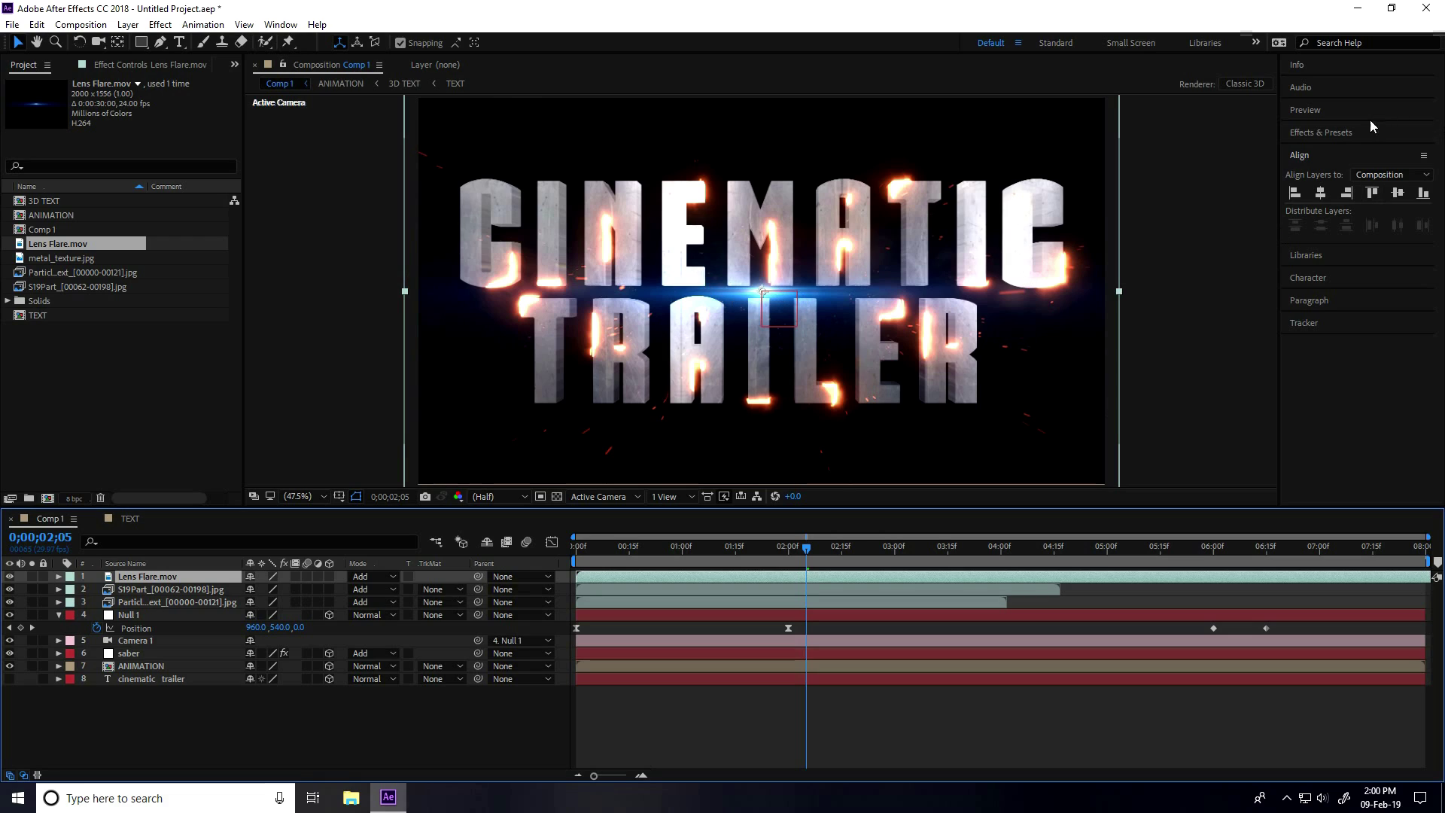
Search for Tritone and apply it to the Lens Flare.mov layer
left_click(1347, 130)
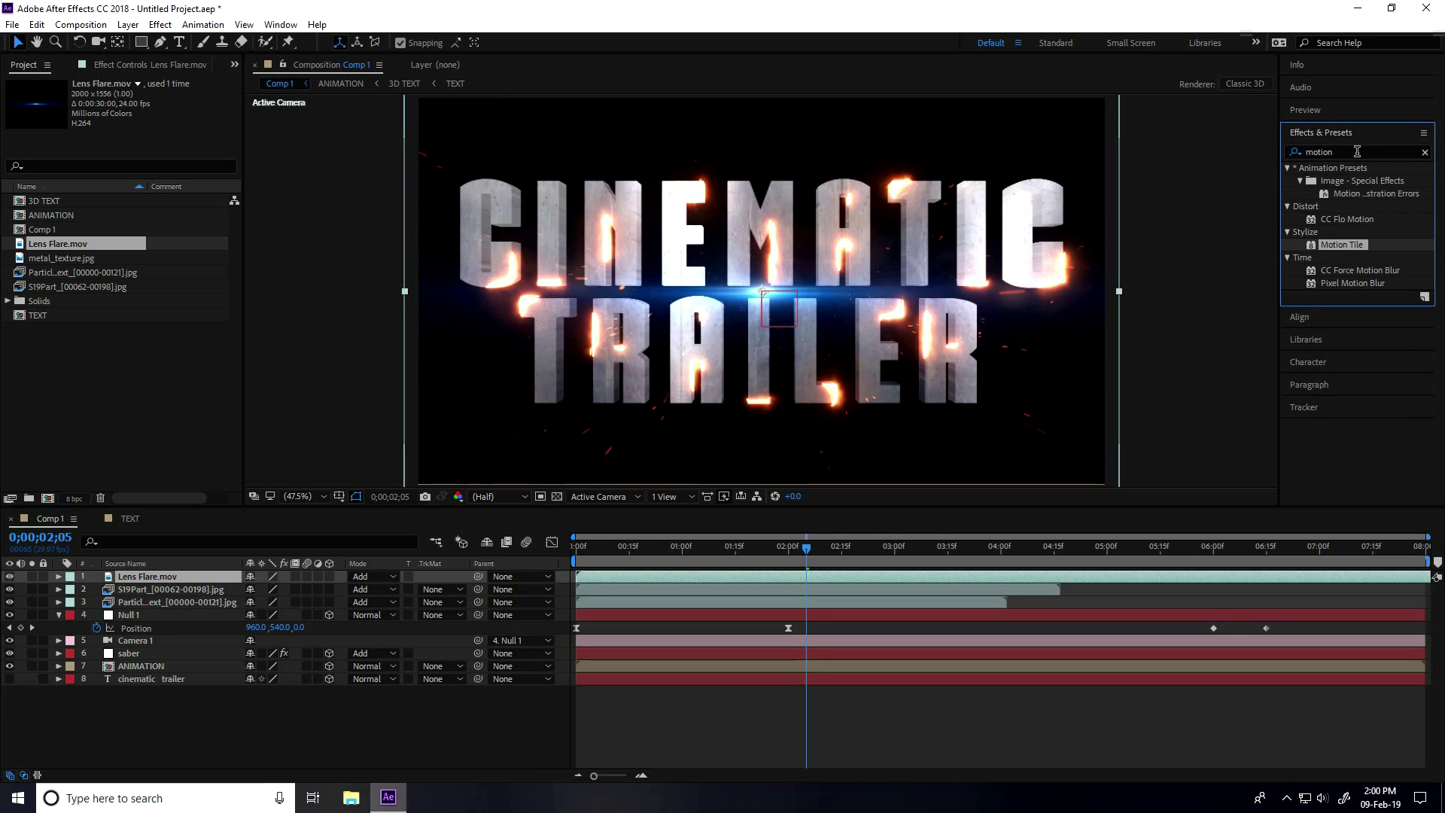
double_click(1357, 151)
type("t")
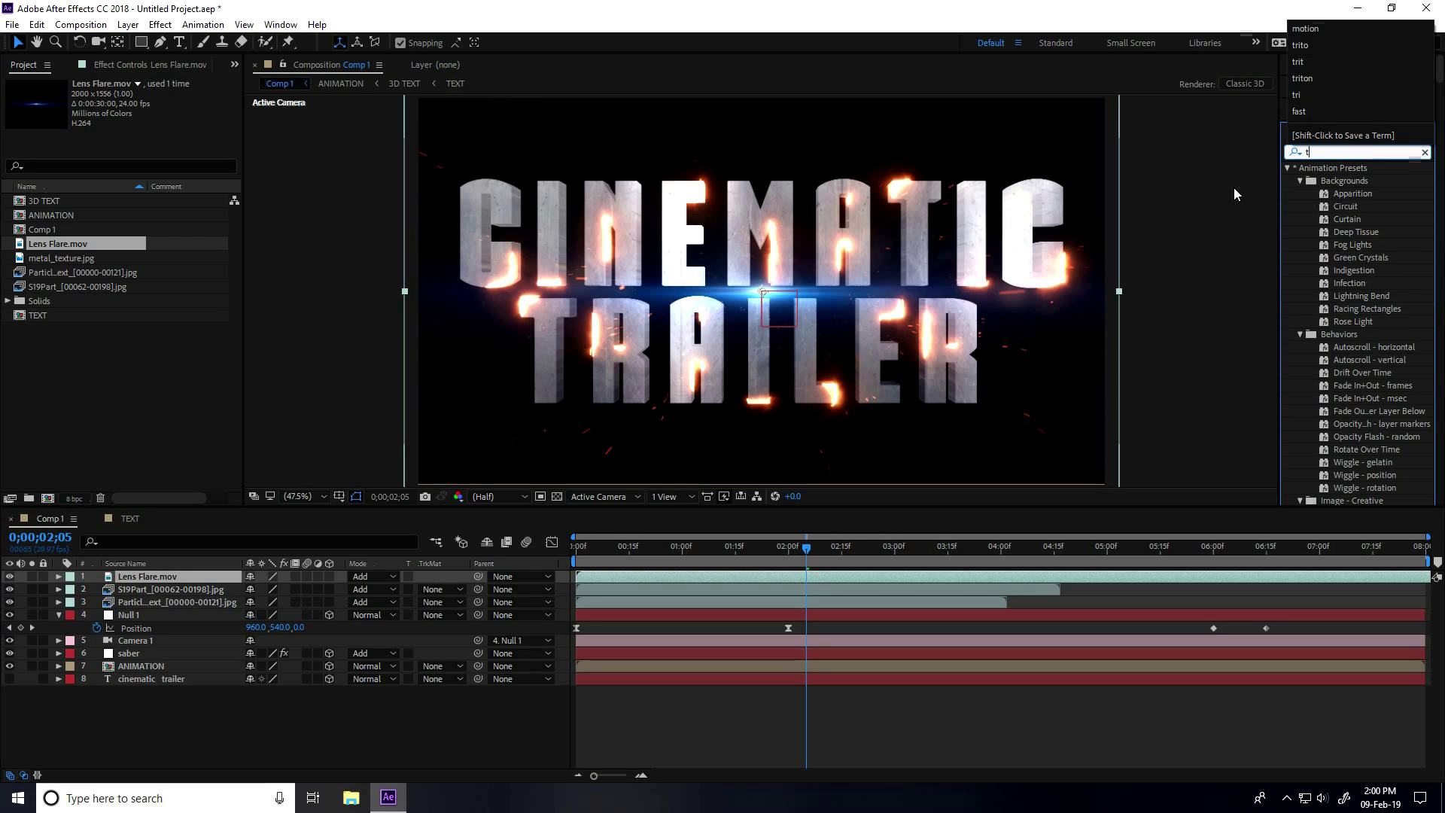
type("ri")
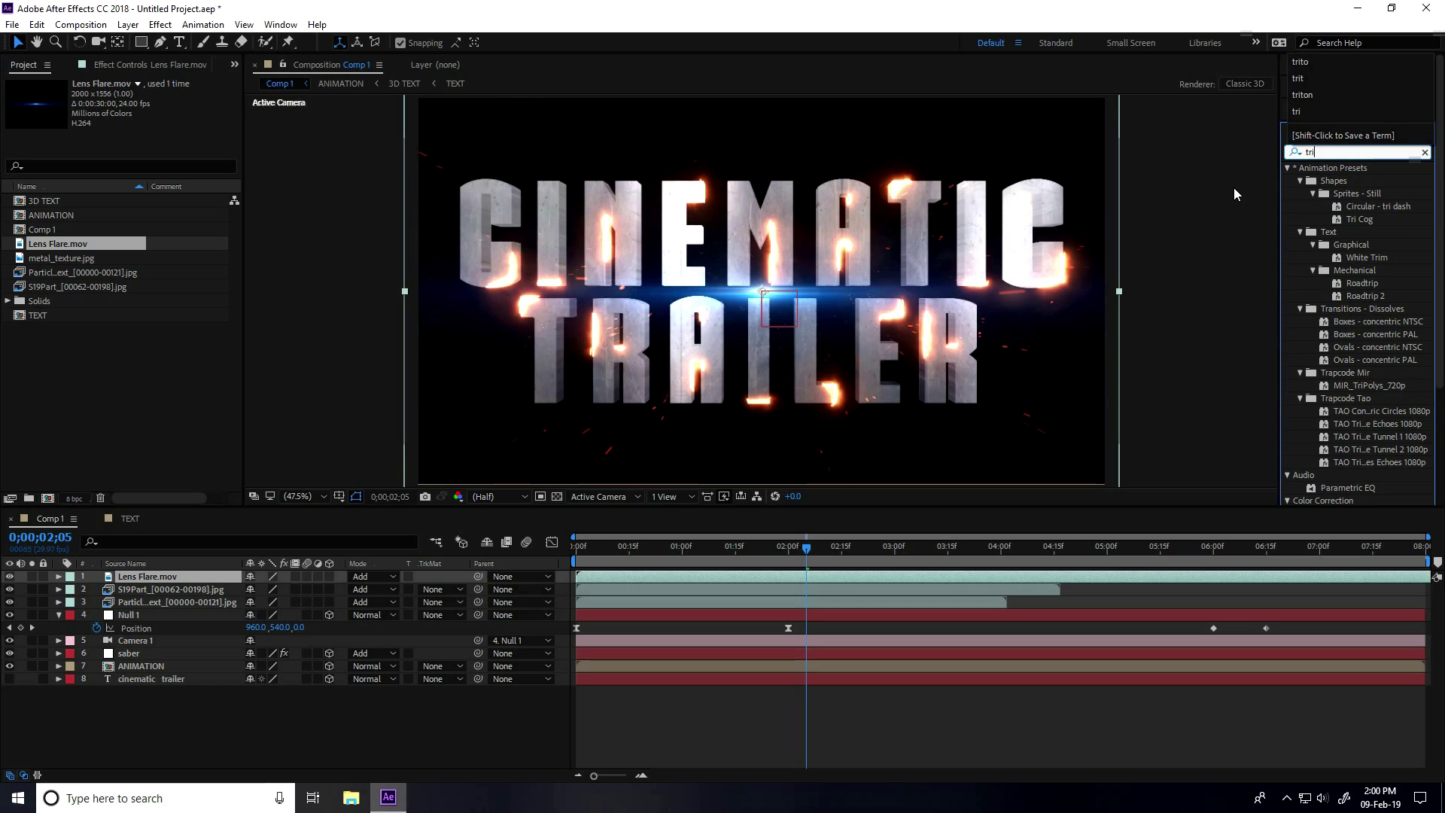
type("t")
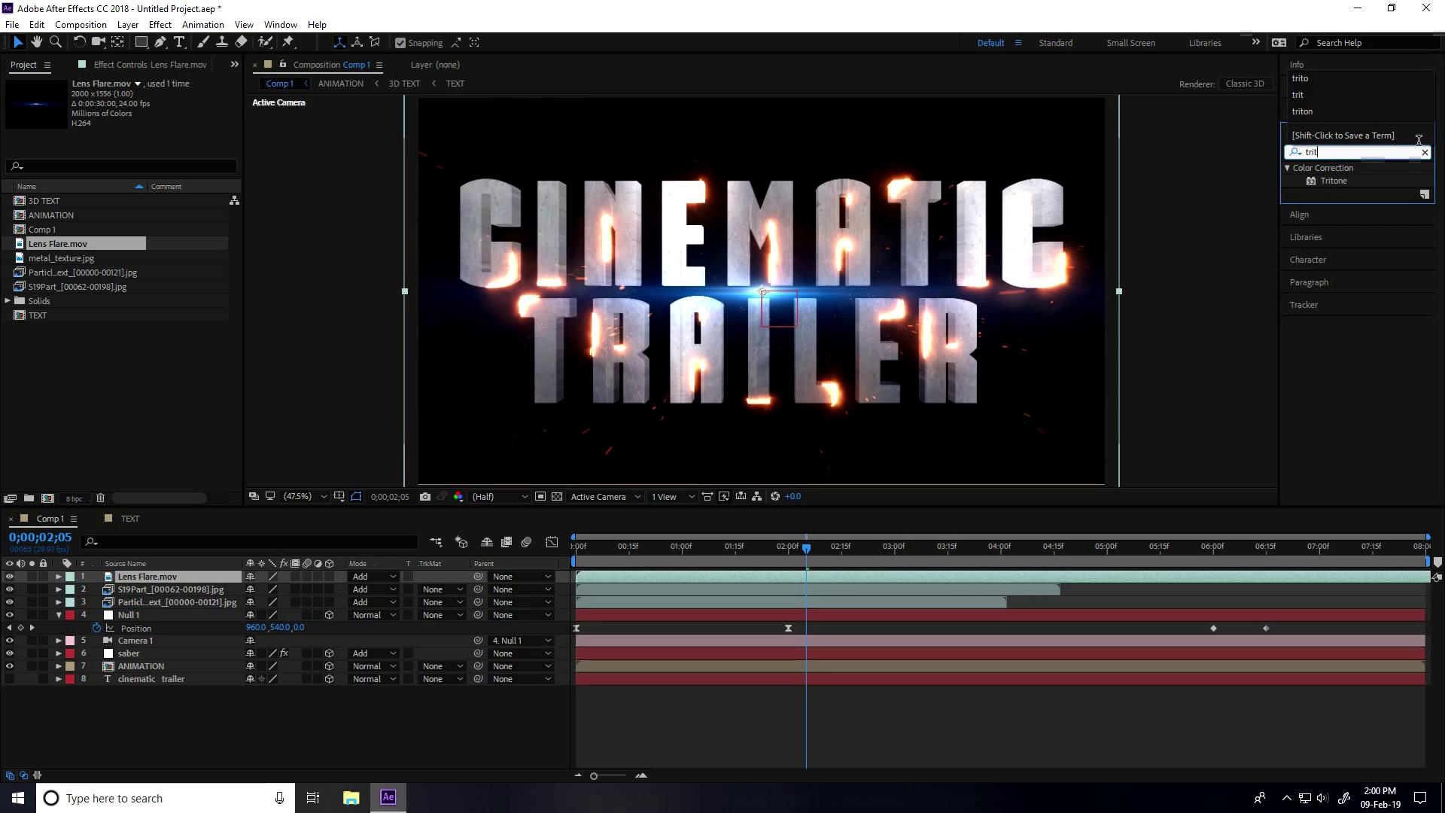
left_click_drag(1332, 182, 177, 584)
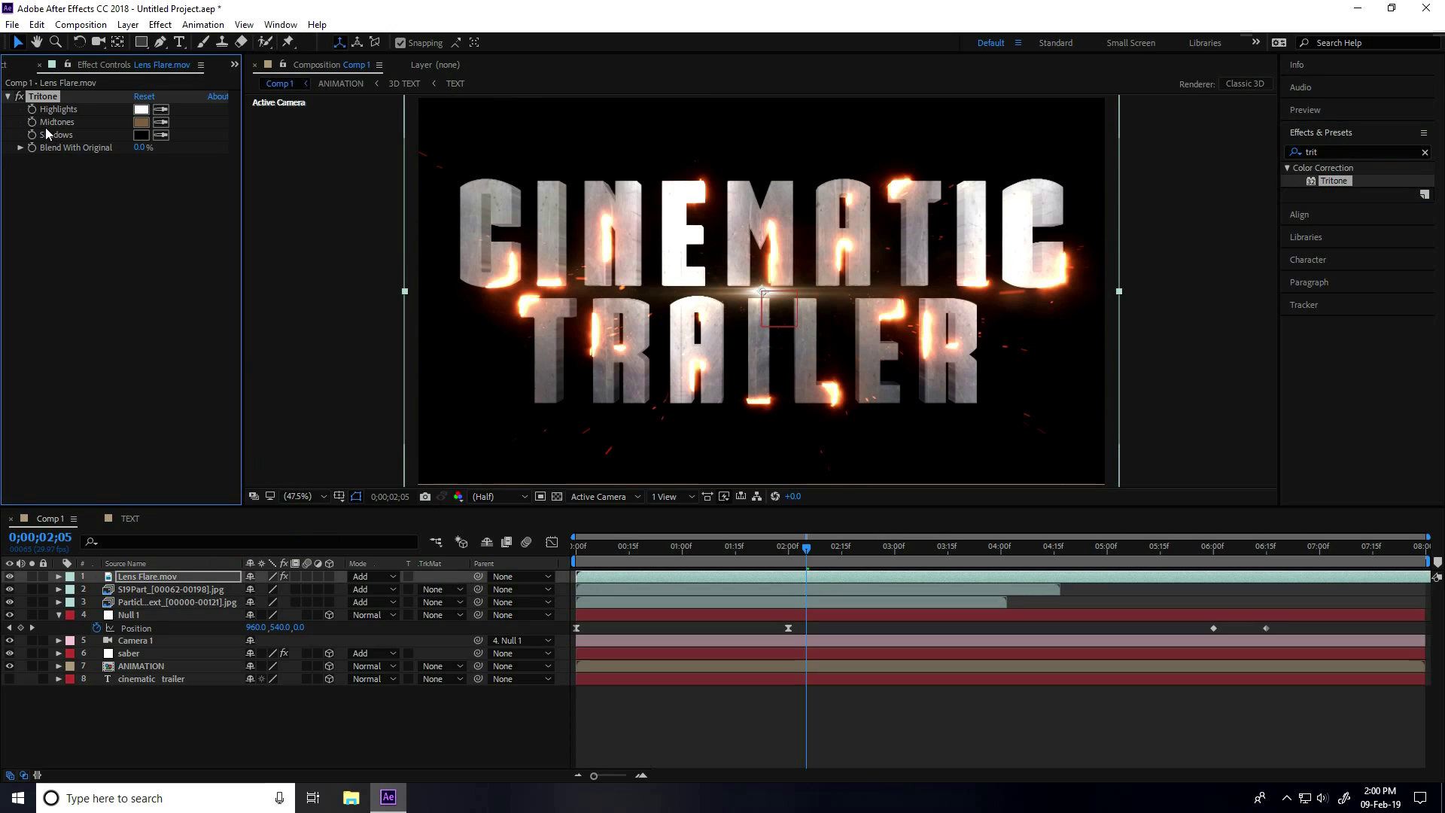
Set the Tritone Midtones colour to H 25, S 100, B 100 (orange FF6A00)
left_click(140, 122)
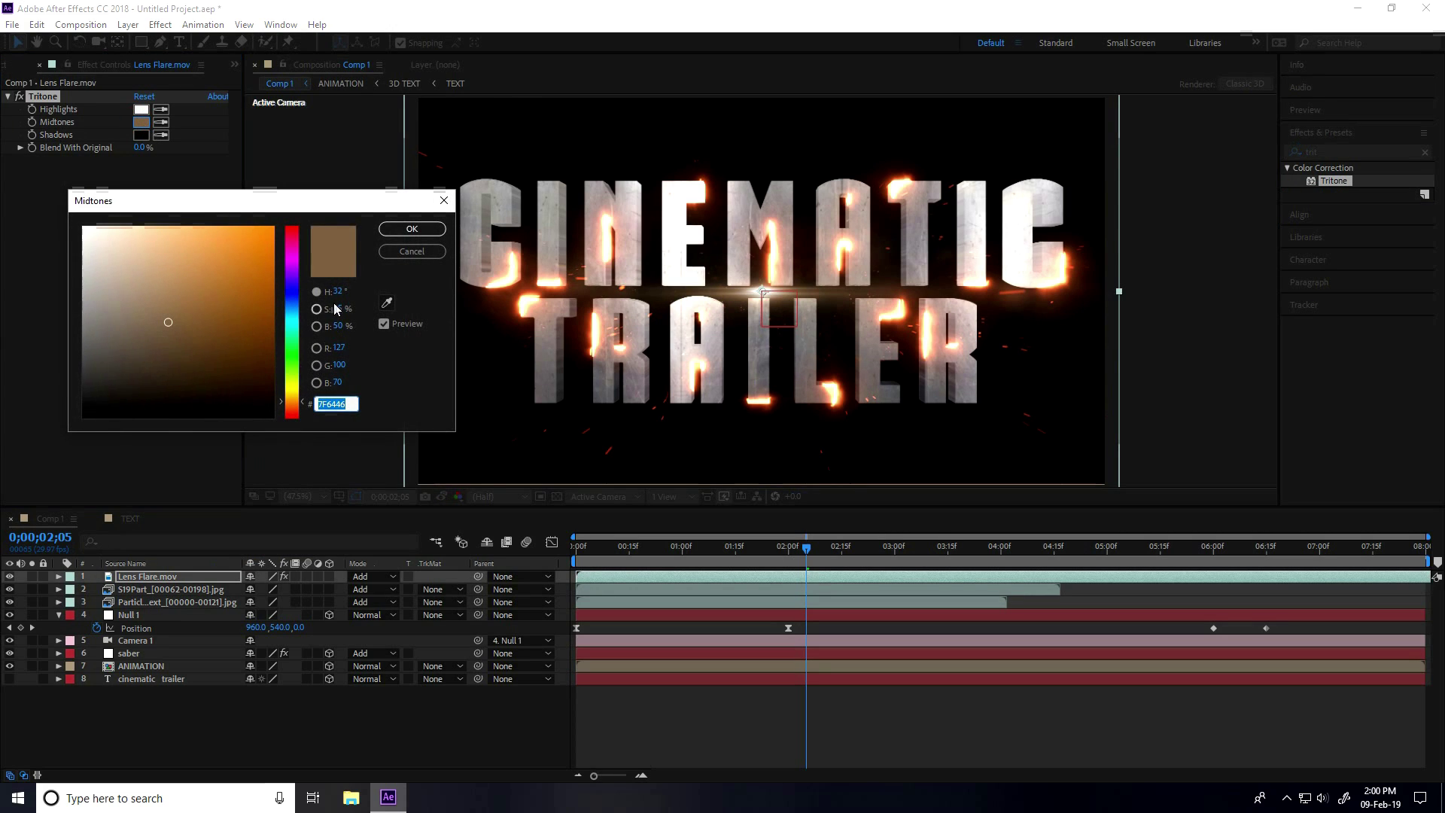
left_click(364, 293)
type("25")
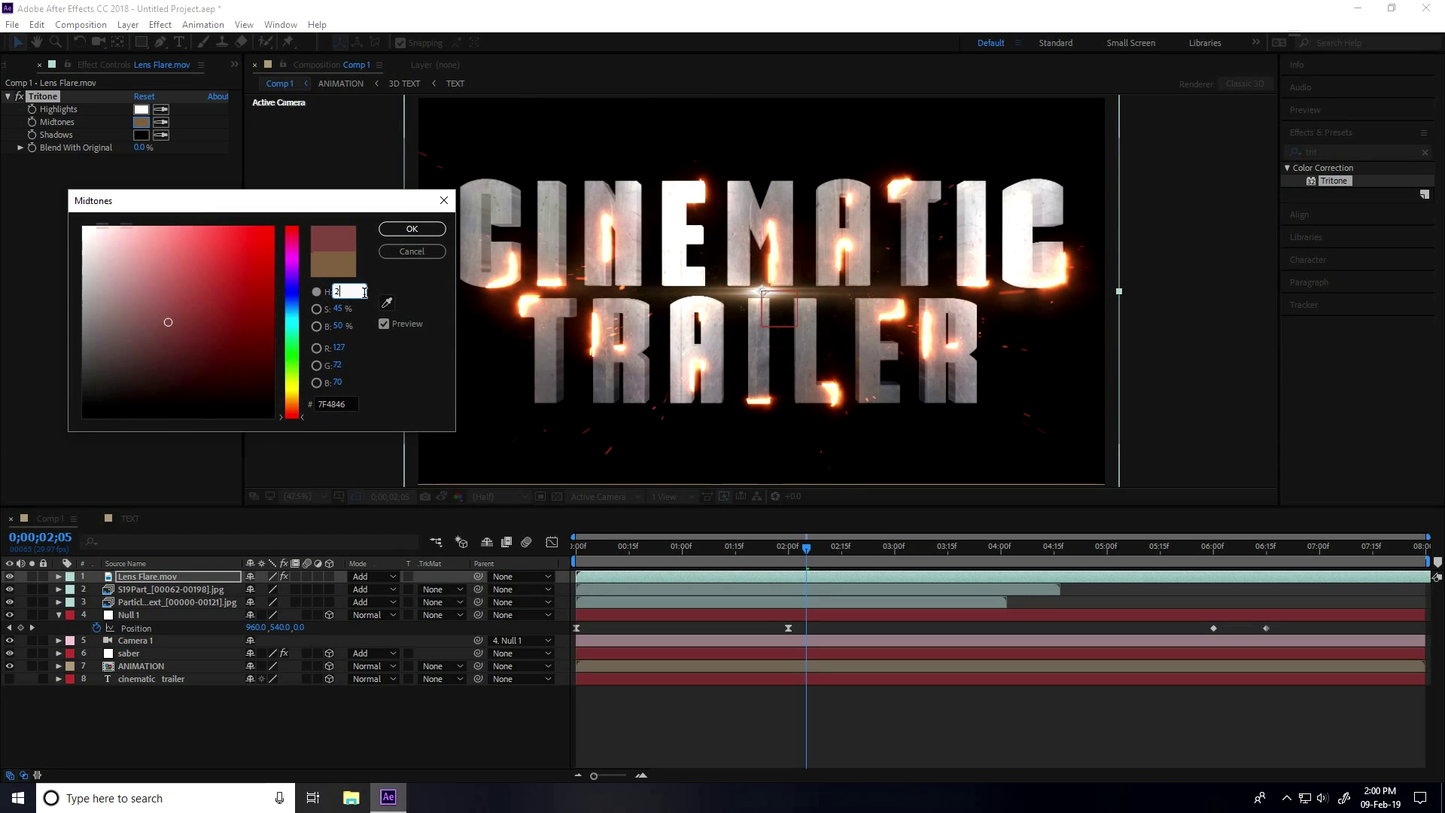
key("Tab")
type("100")
key("Tab")
type("100")
key("Tab")
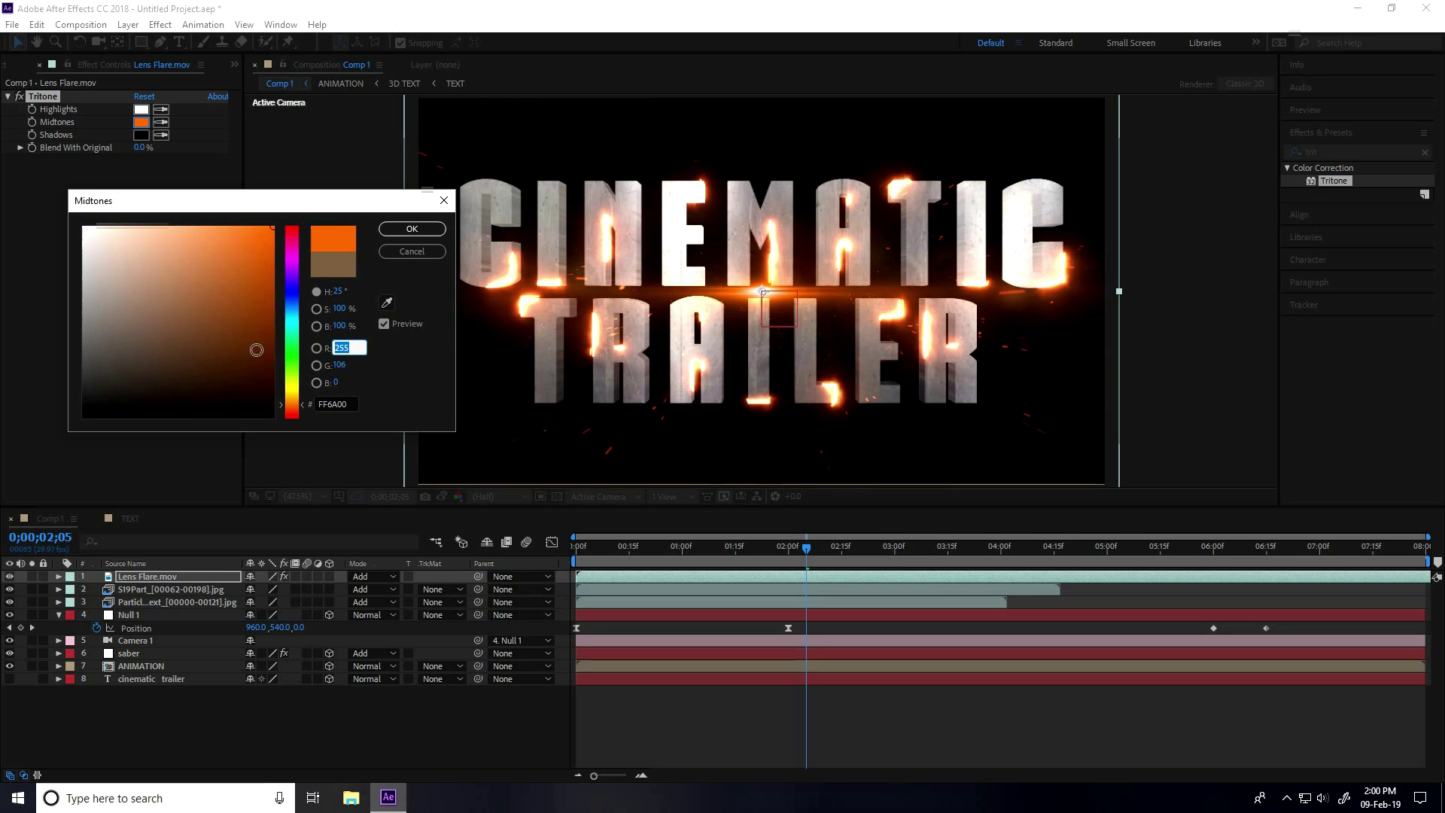
left_click(413, 230)
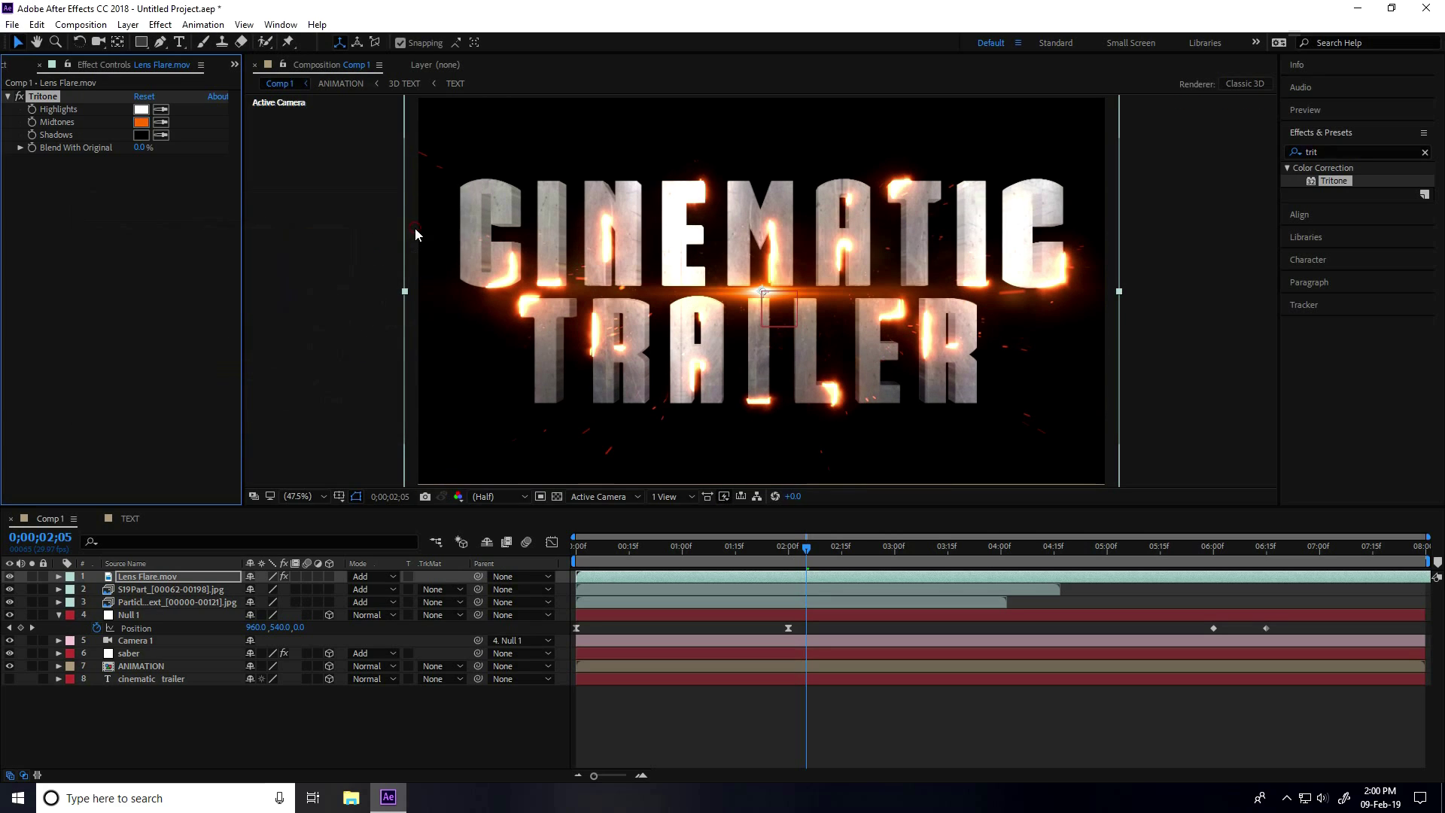
Add a Lens Flare.mov Opacity keyframe of 0% at 2;00
left_click_drag(807, 546, 790, 578)
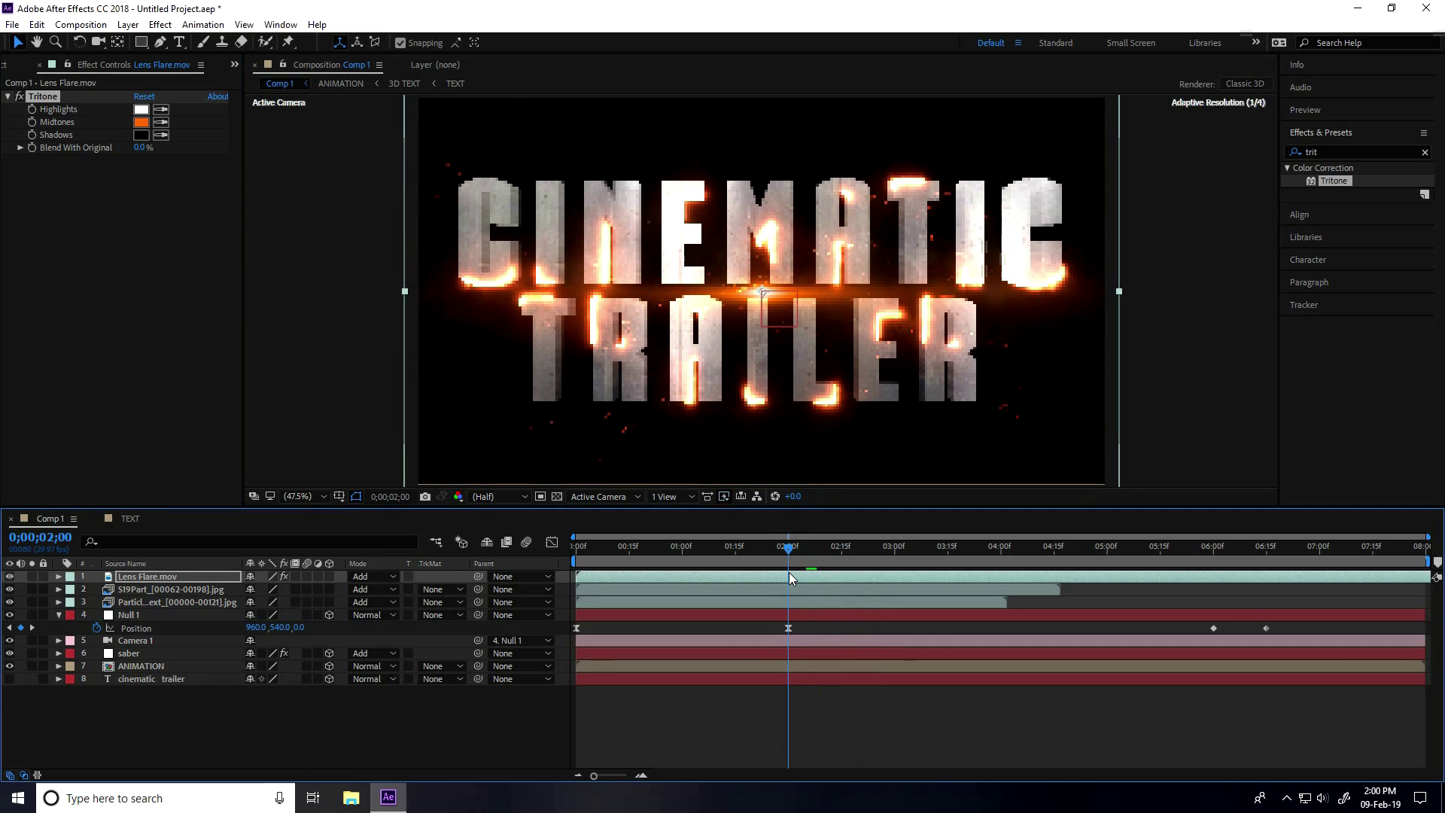
left_click(138, 575)
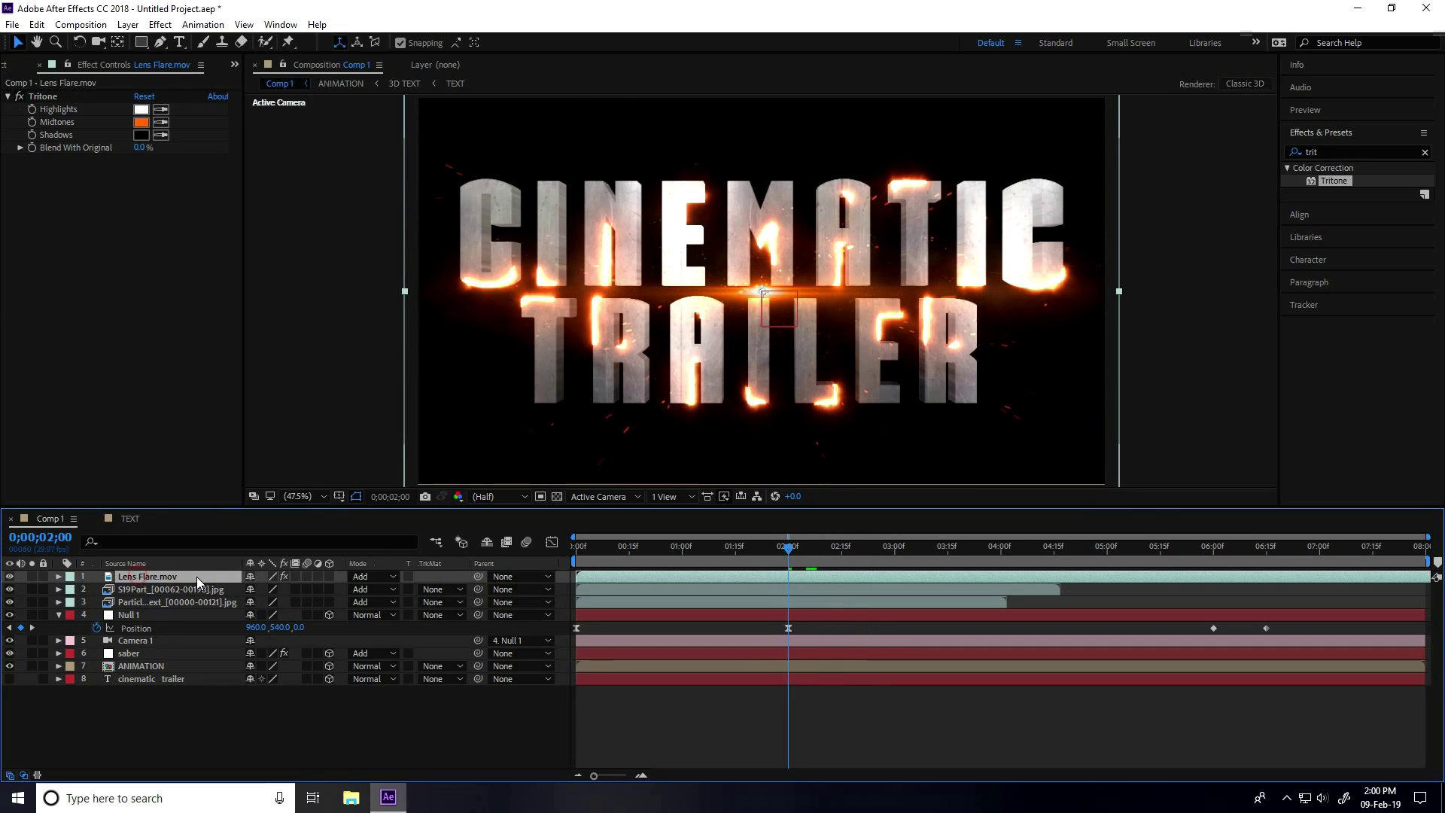
key("t")
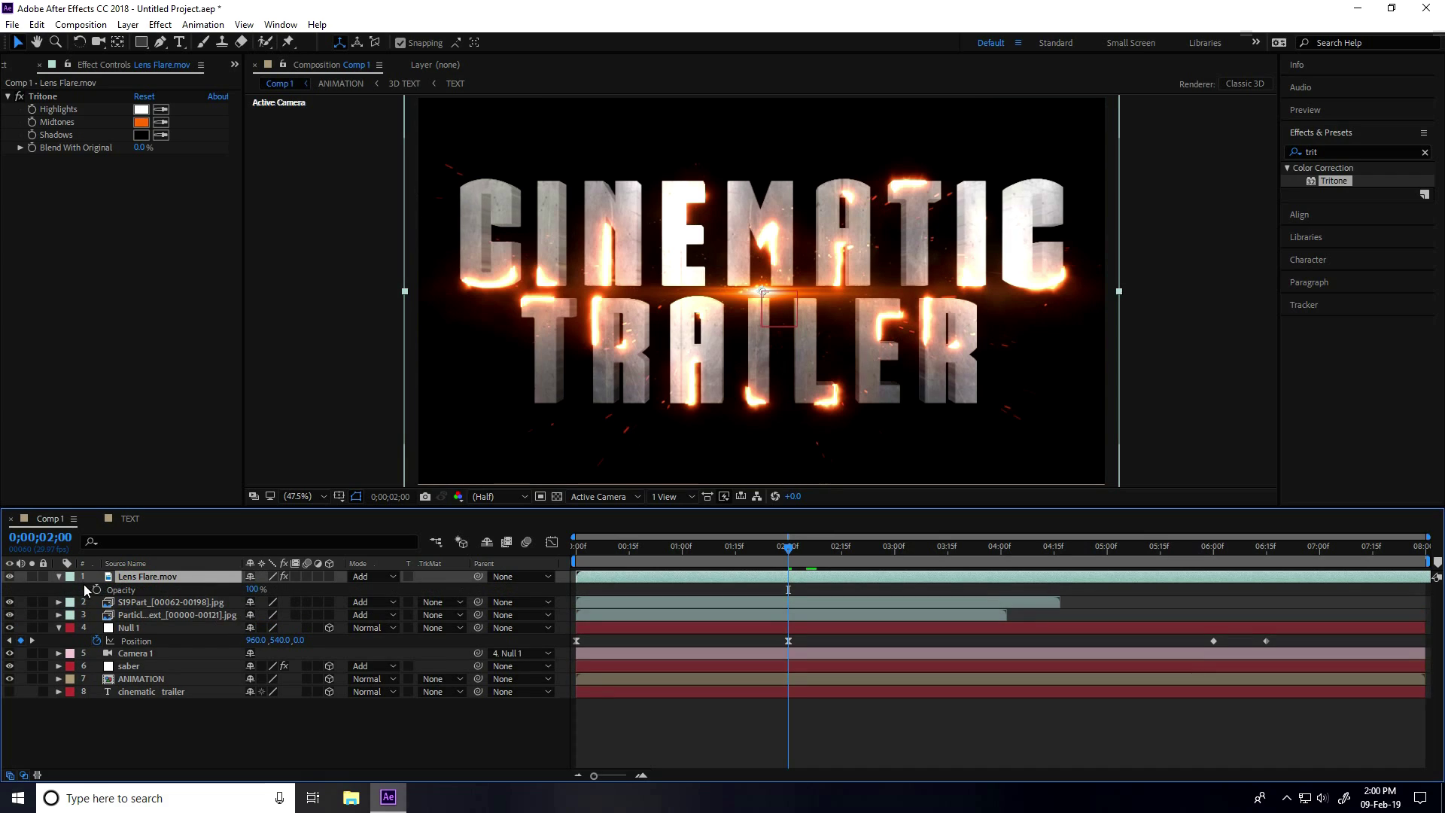
left_click(96, 589)
left_click(251, 590)
type("0")
key("Return")
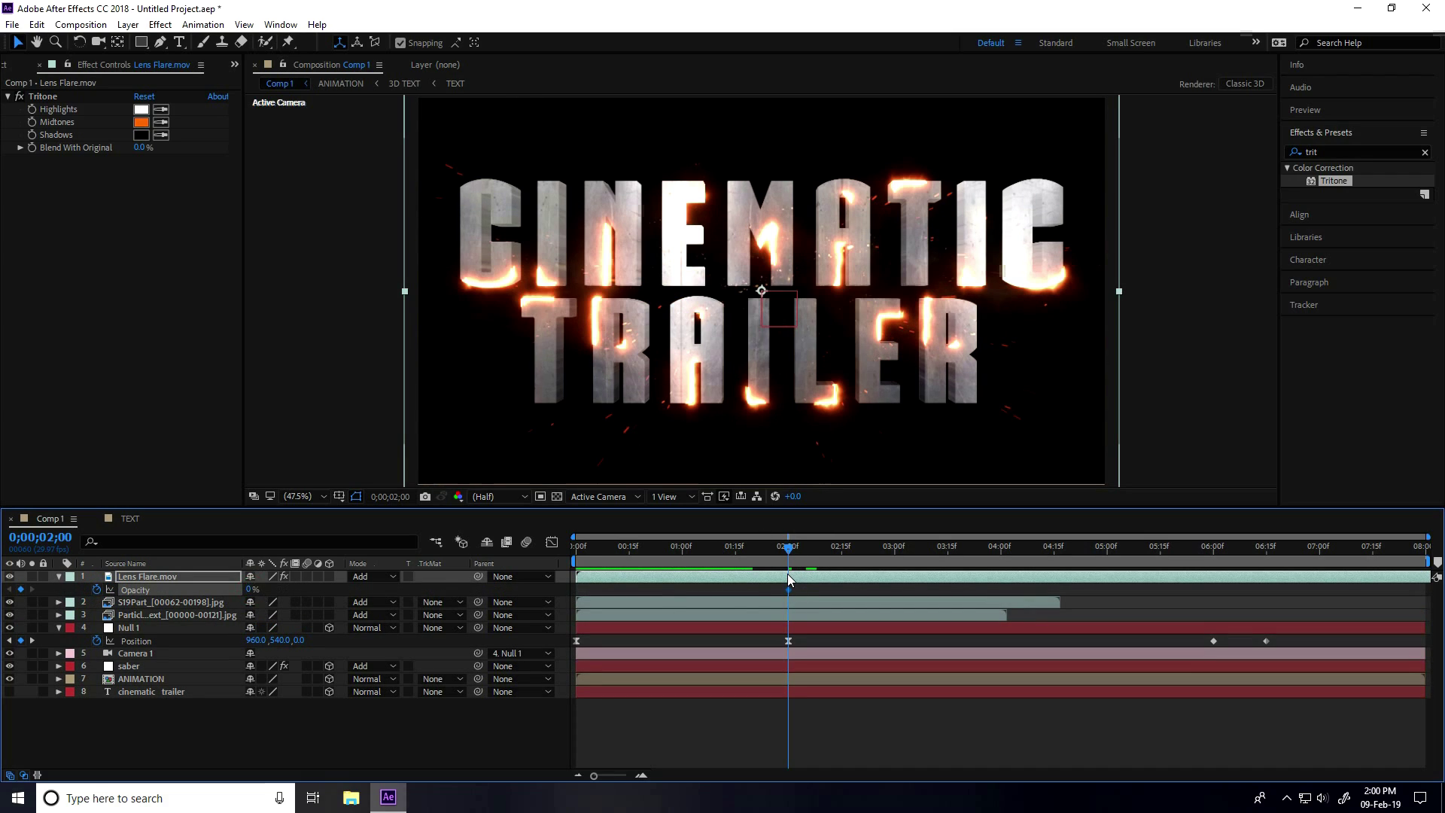
Set Opacity to 100% at 3;00 so the flare fades in
key("space")
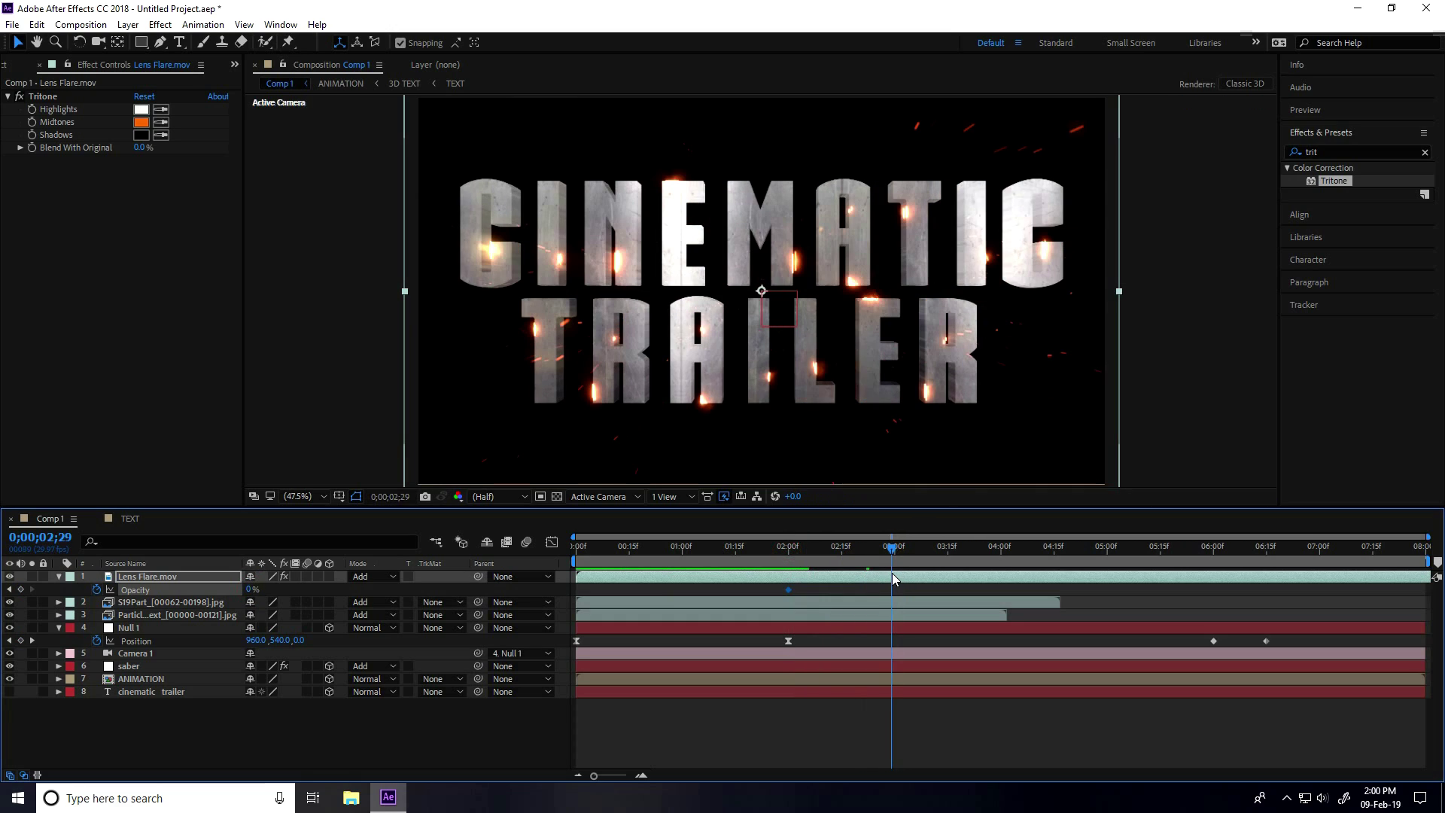
key("space")
left_click(251, 589)
type("100")
key("Return")
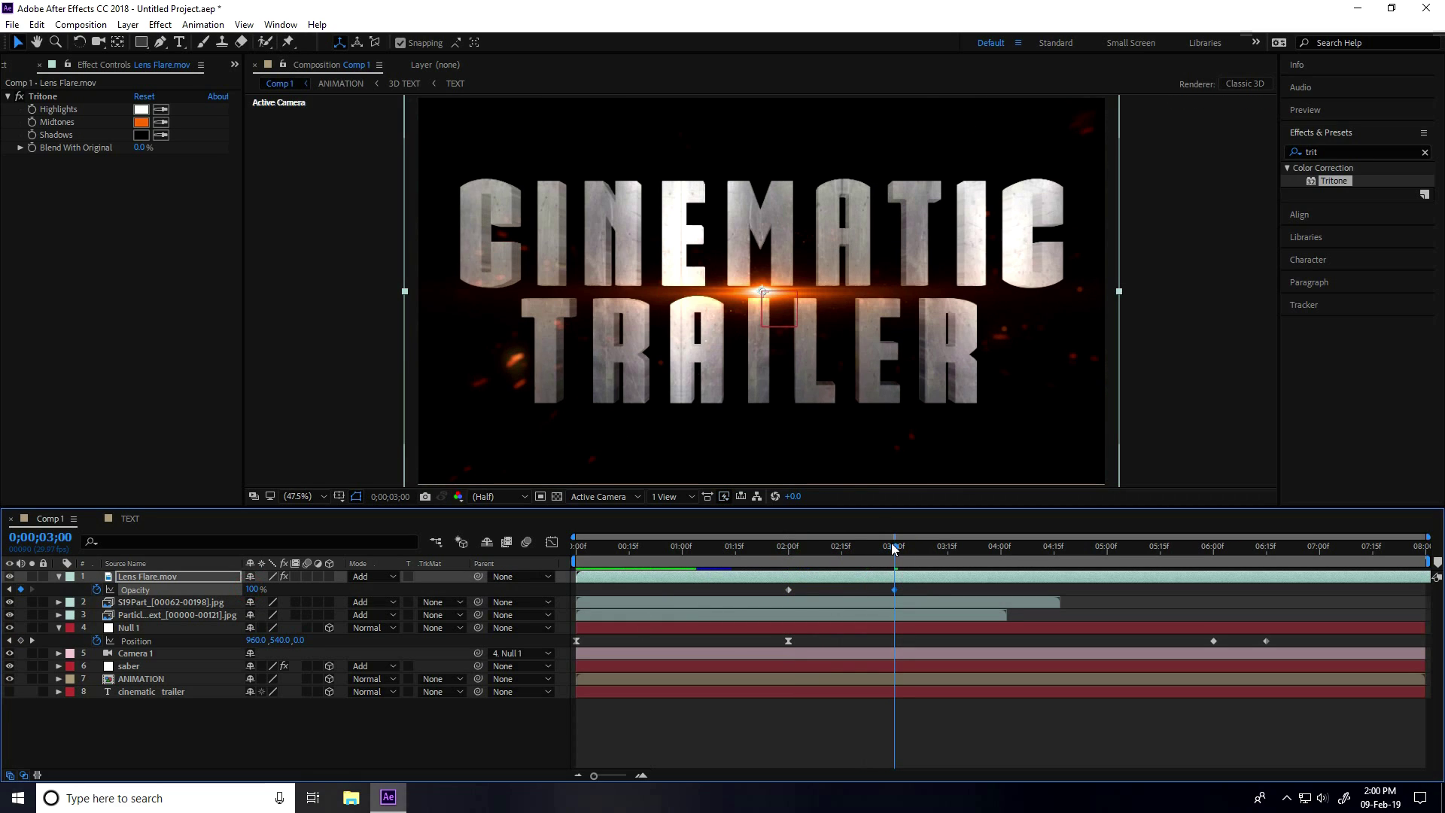
key("space")
Hold Opacity with a keyframe at 6;00, fade to 0% at 6;15, and preview from the start
left_click_drag(1069, 563, 1212, 583)
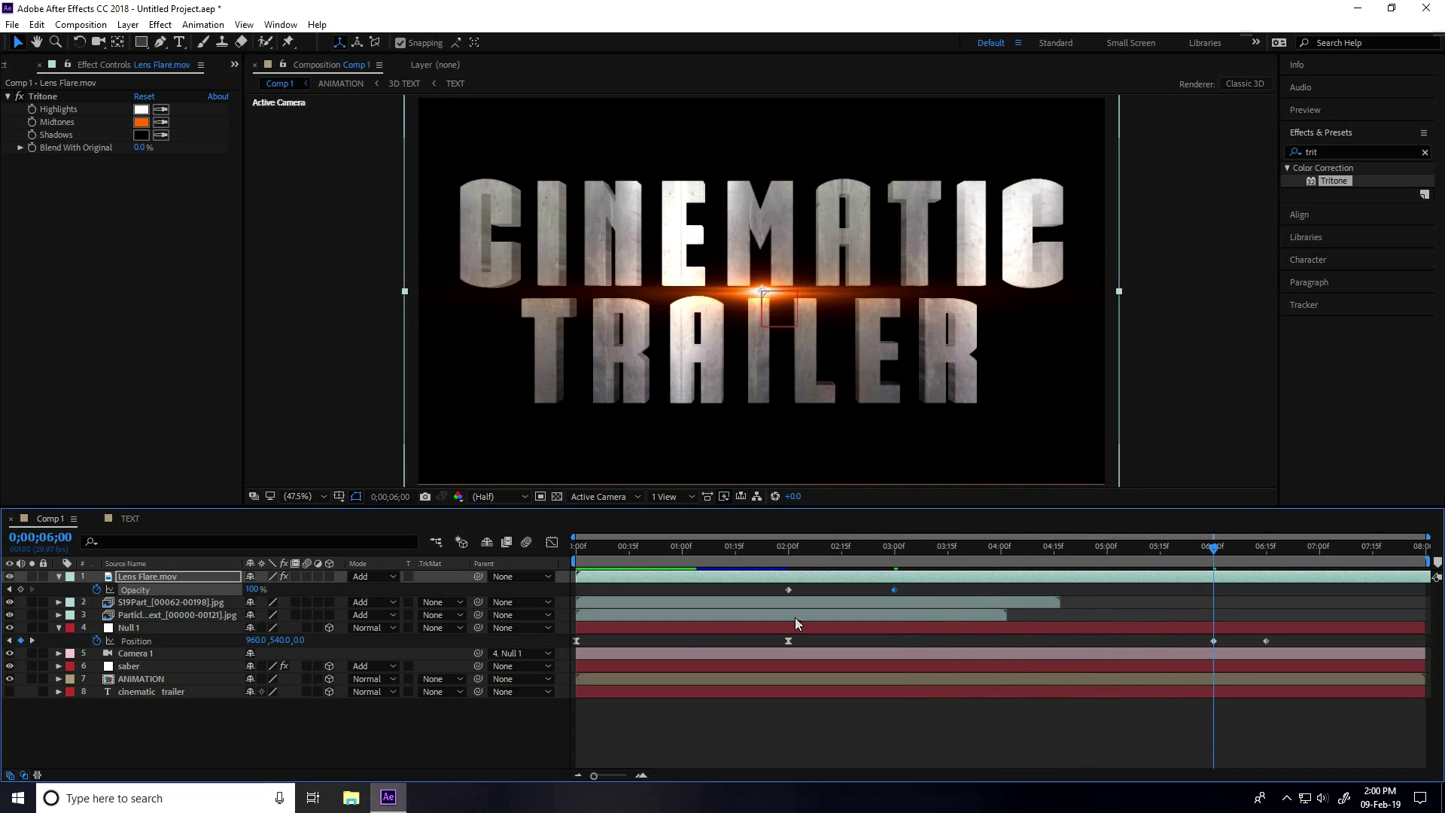
left_click(20, 589)
left_click_drag(1219, 547, 1266, 558)
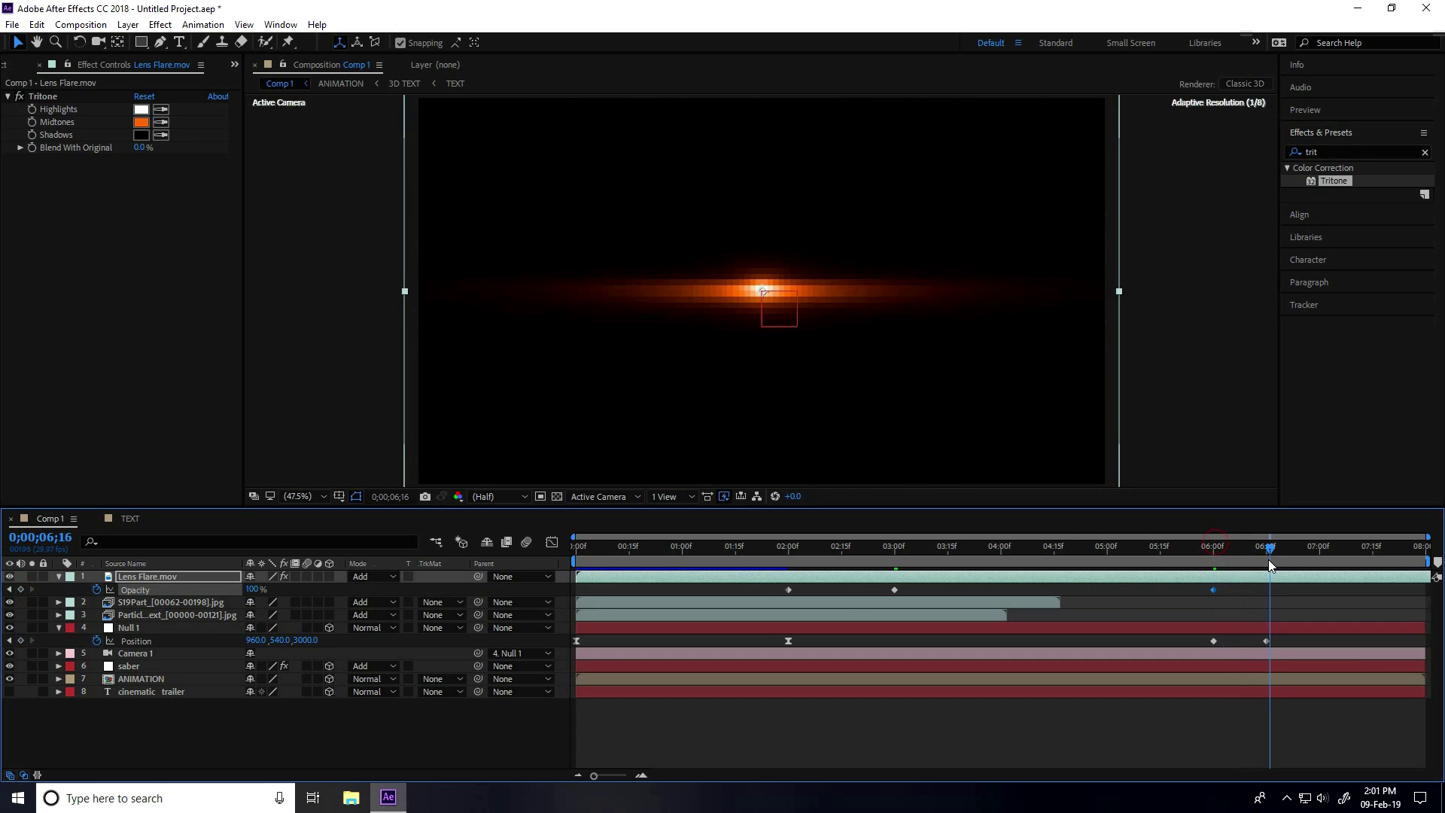
left_click(255, 589)
type("0")
key("Return")
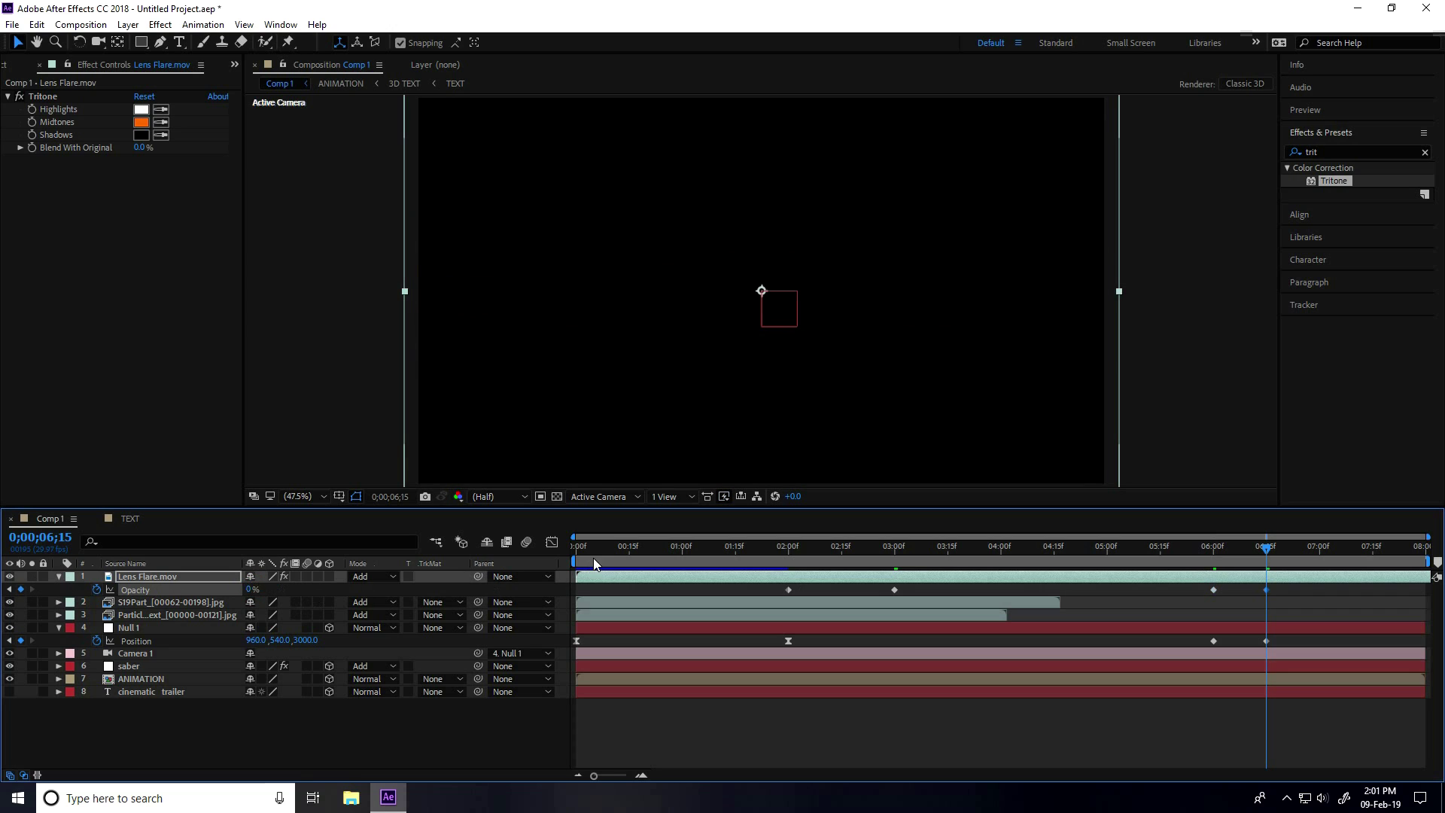
left_click_drag(593, 547, 560, 561)
key("space")
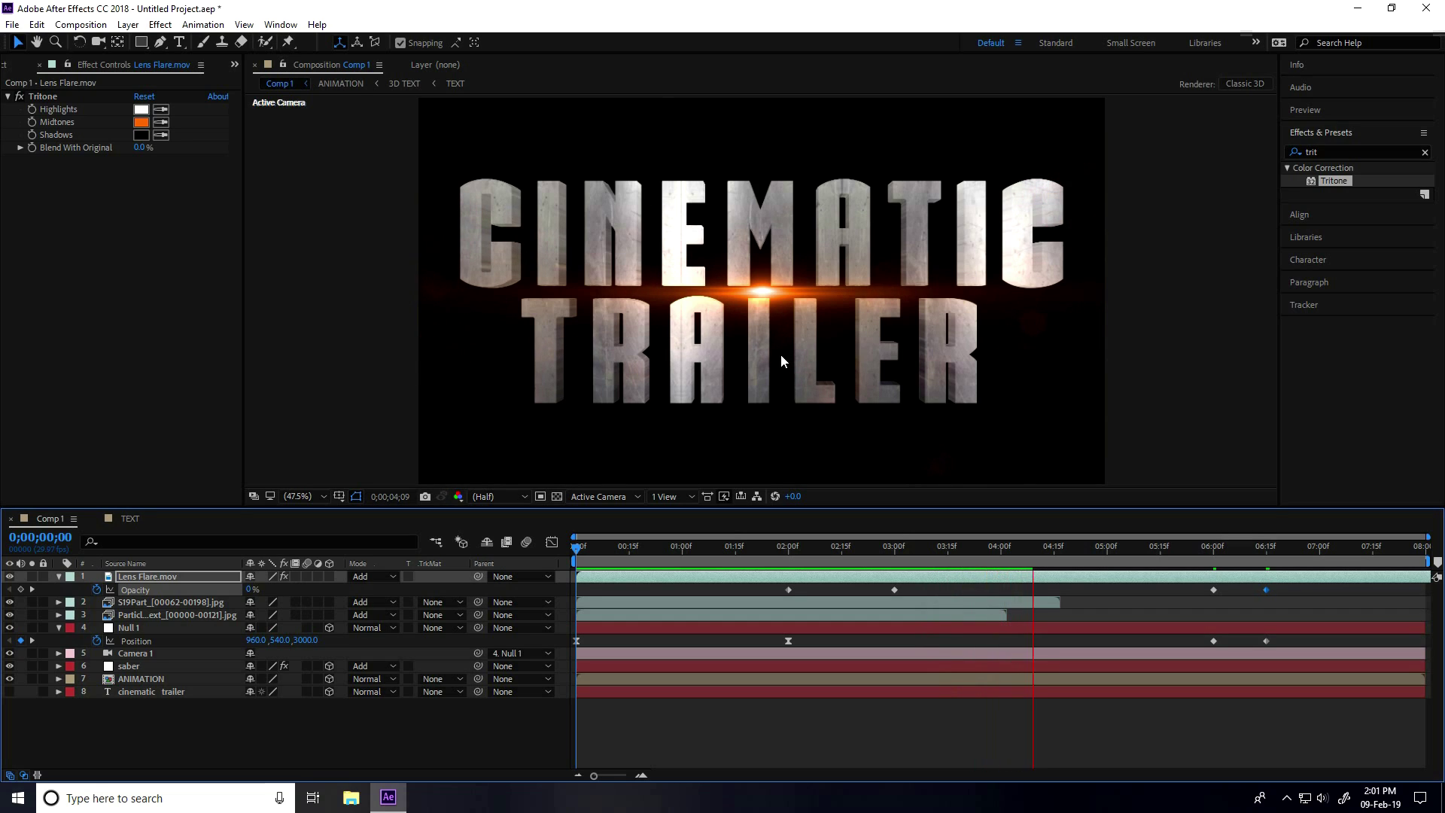
key("space")
Import the MVI_0746Sparks1 clip and place it as the top layer of Comp 1
left_click(7, 67)
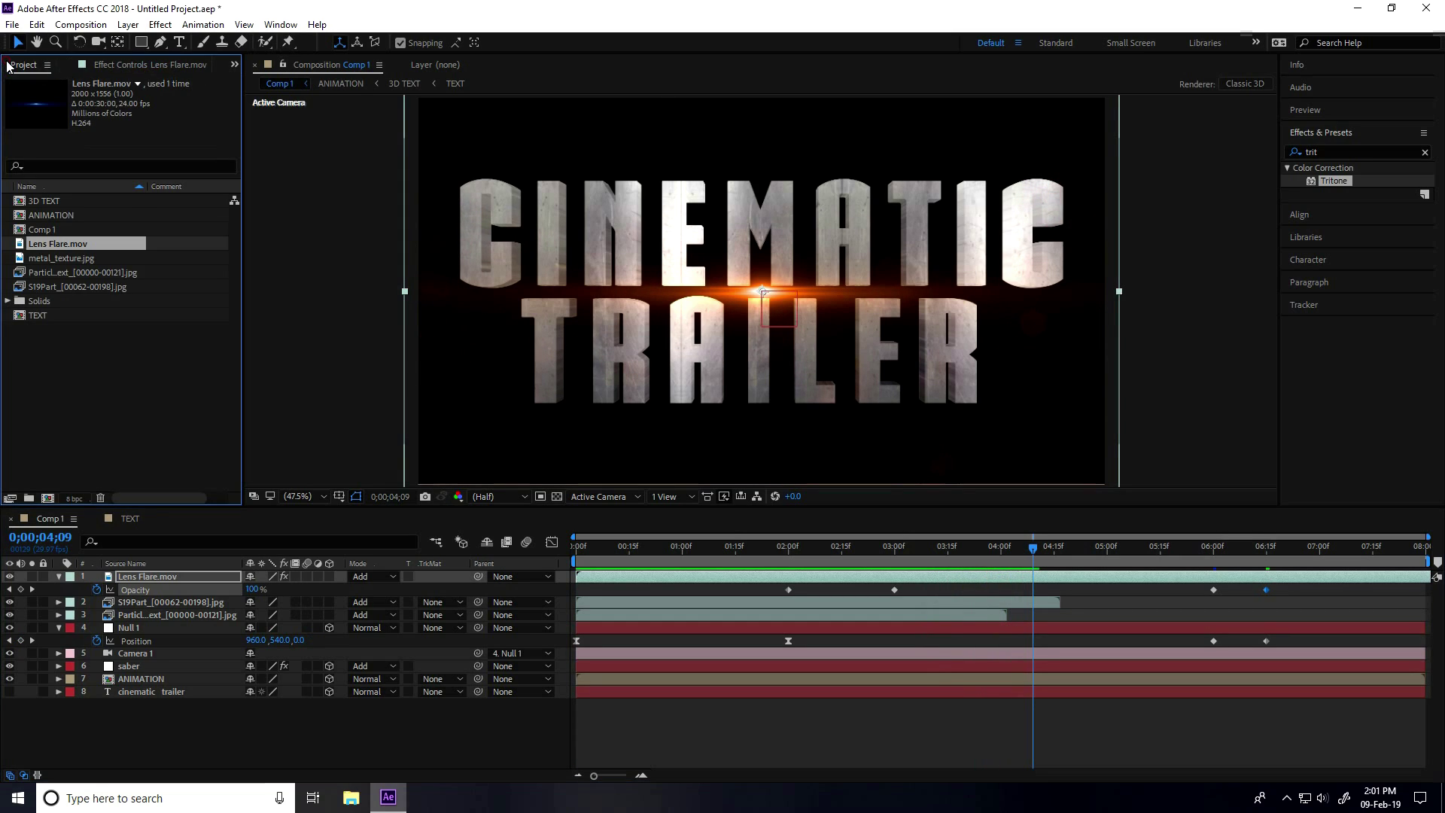
right_click(63, 357)
mouse_move(188, 426)
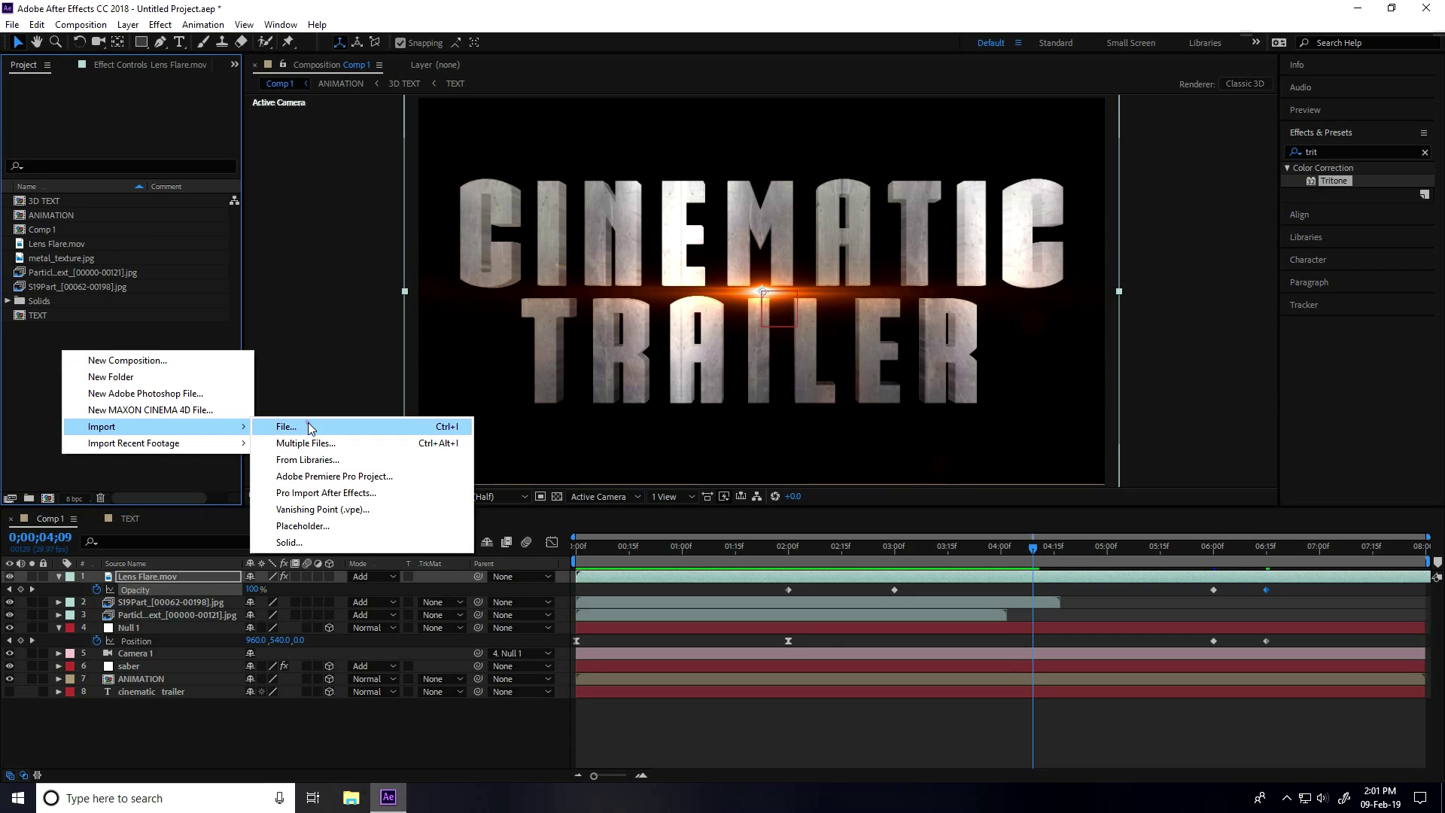
left_click(308, 426)
left_click(620, 160)
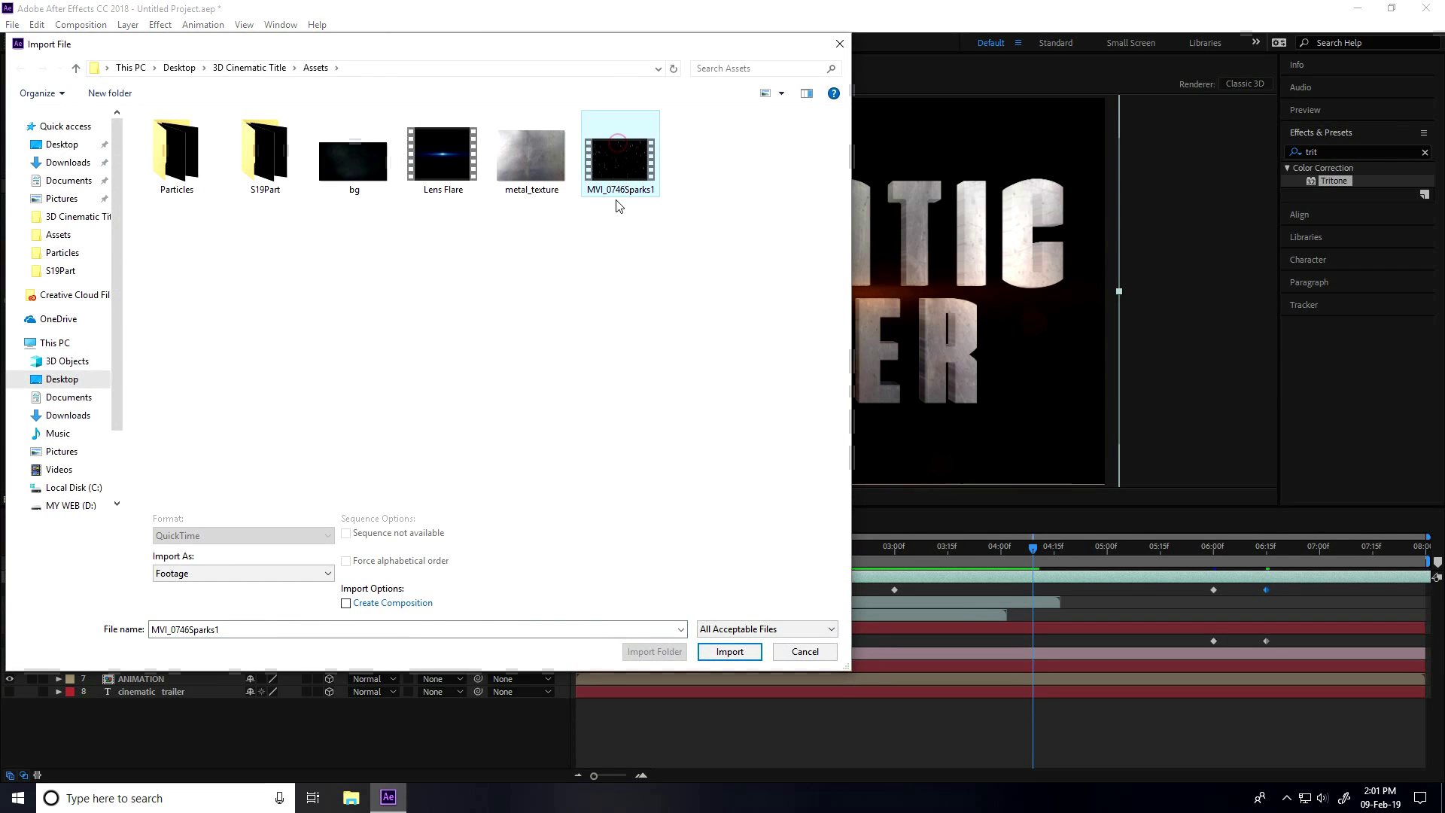
left_click(729, 651)
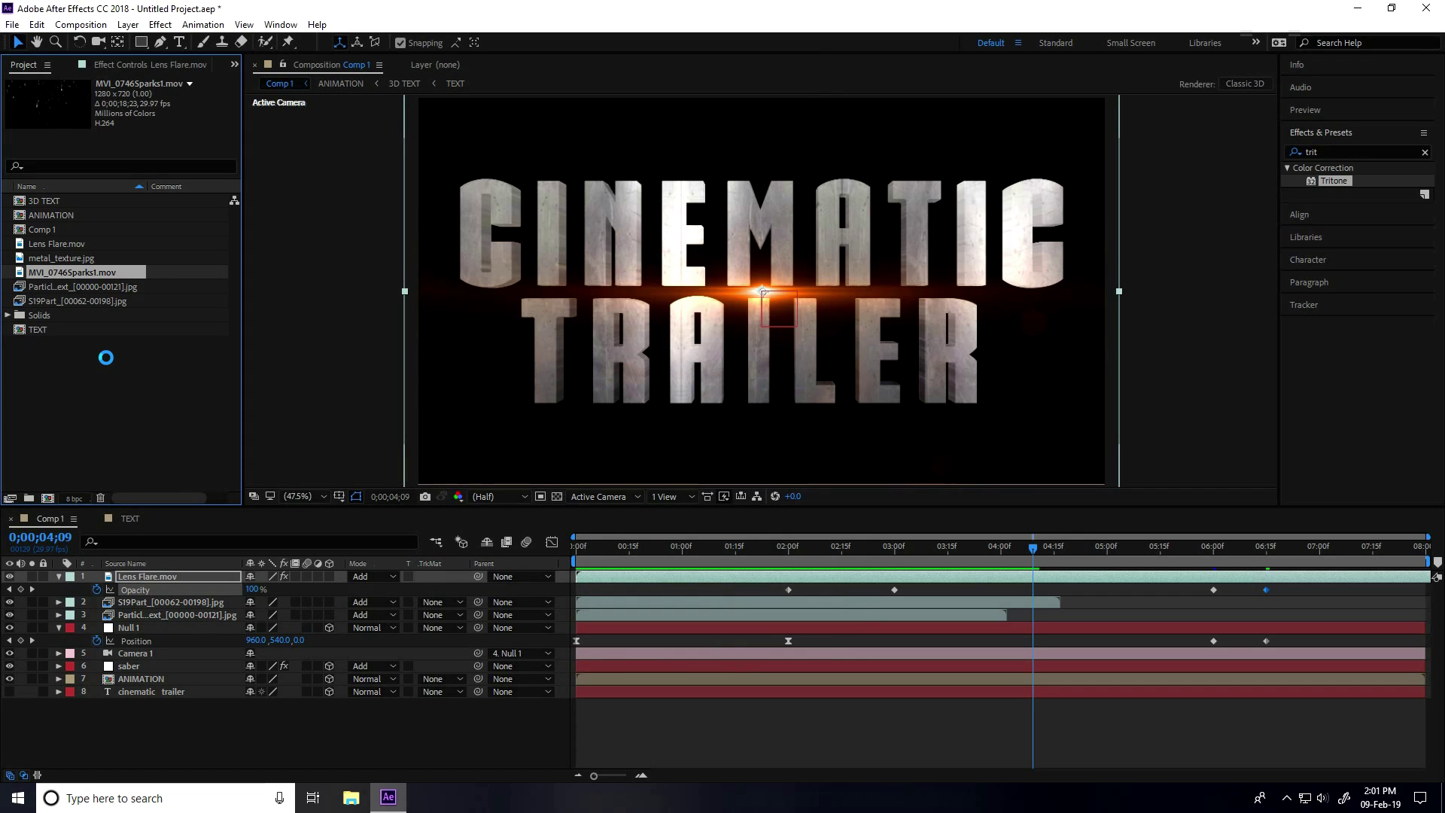
left_click_drag(79, 278, 143, 580)
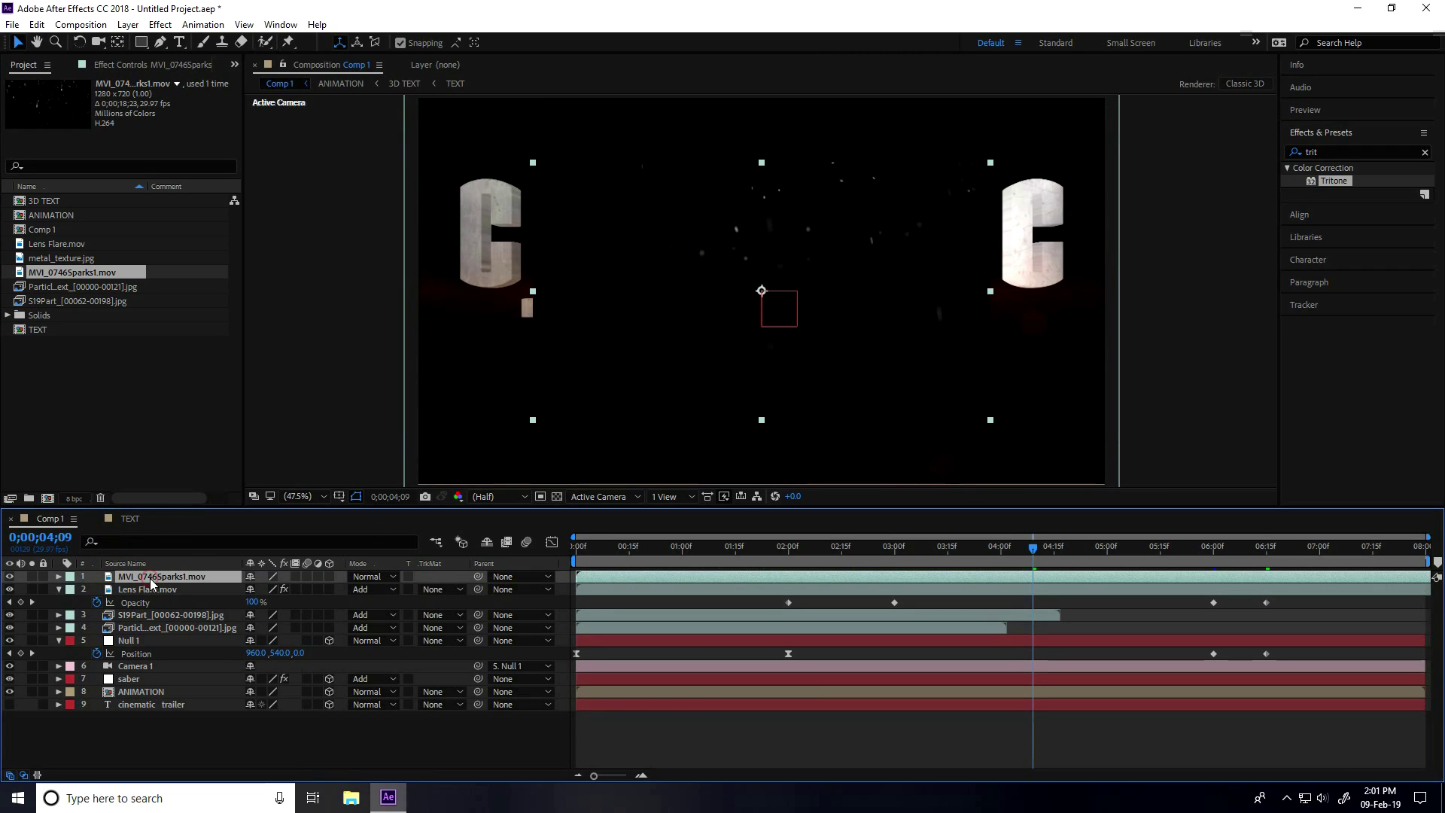
Scale the sparks layer to 150% and set its blend mode to Add
key("s")
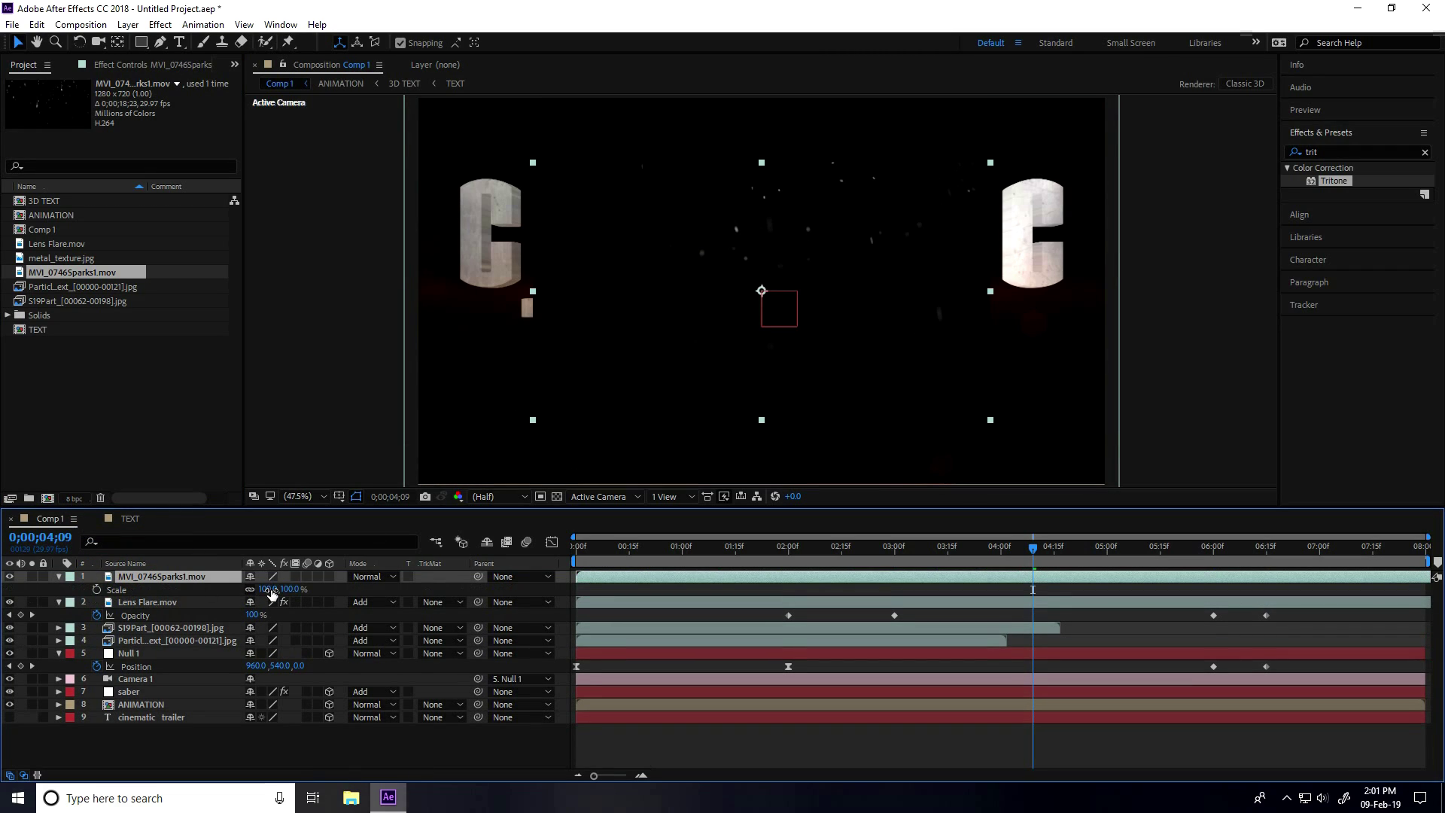
left_click(269, 589)
type("150")
key("Return")
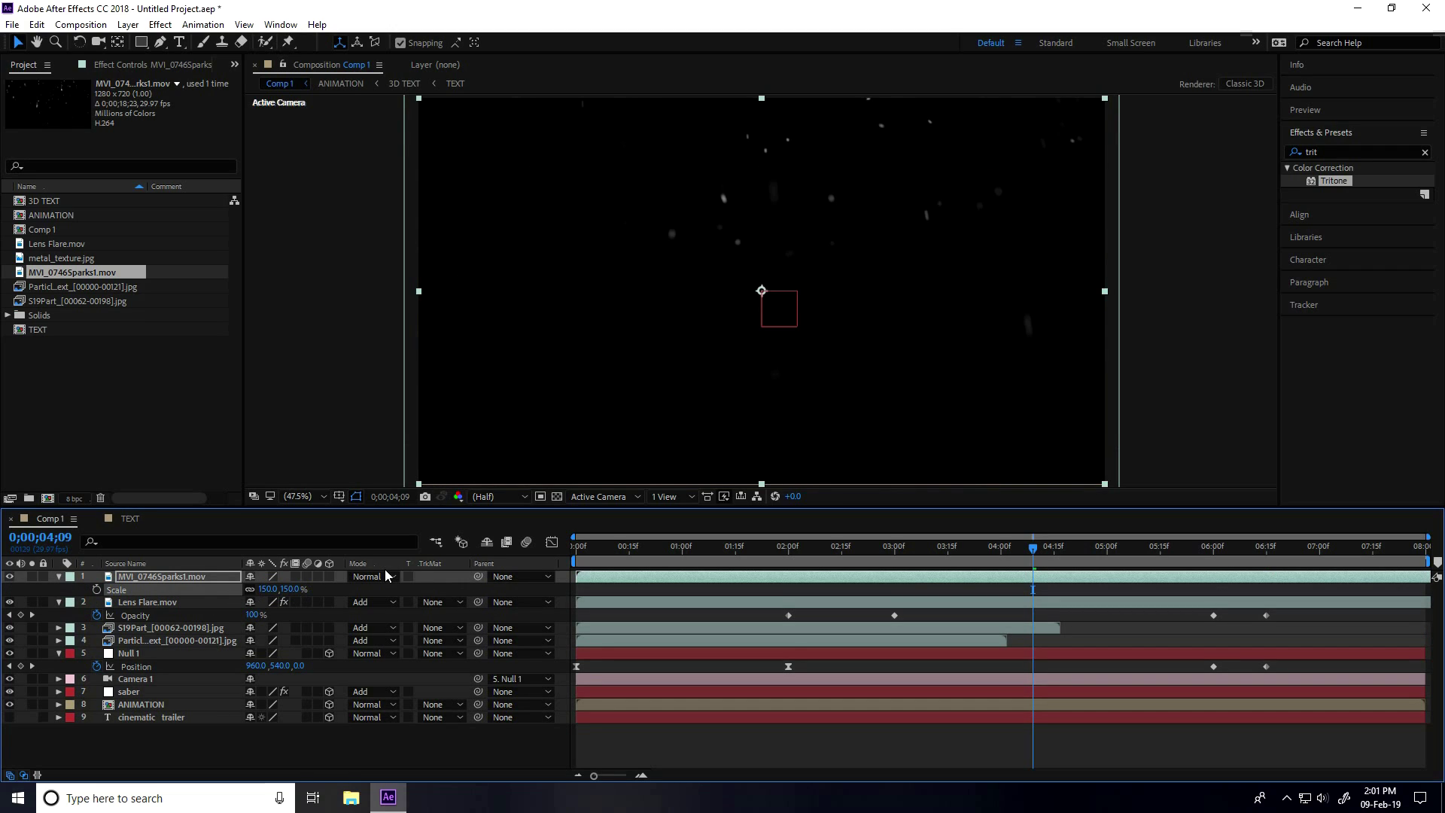
left_click(385, 576)
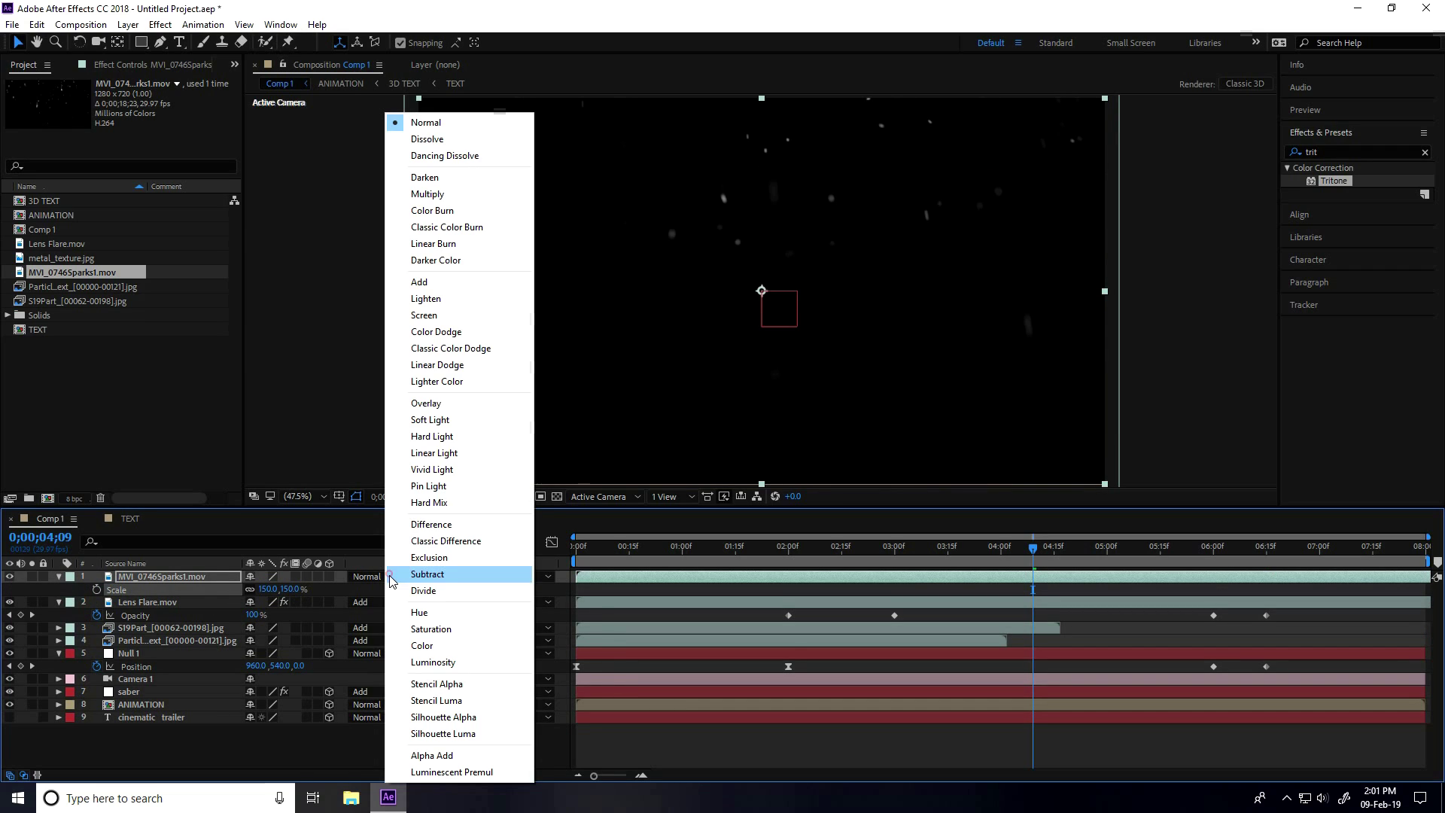
left_click(426, 289)
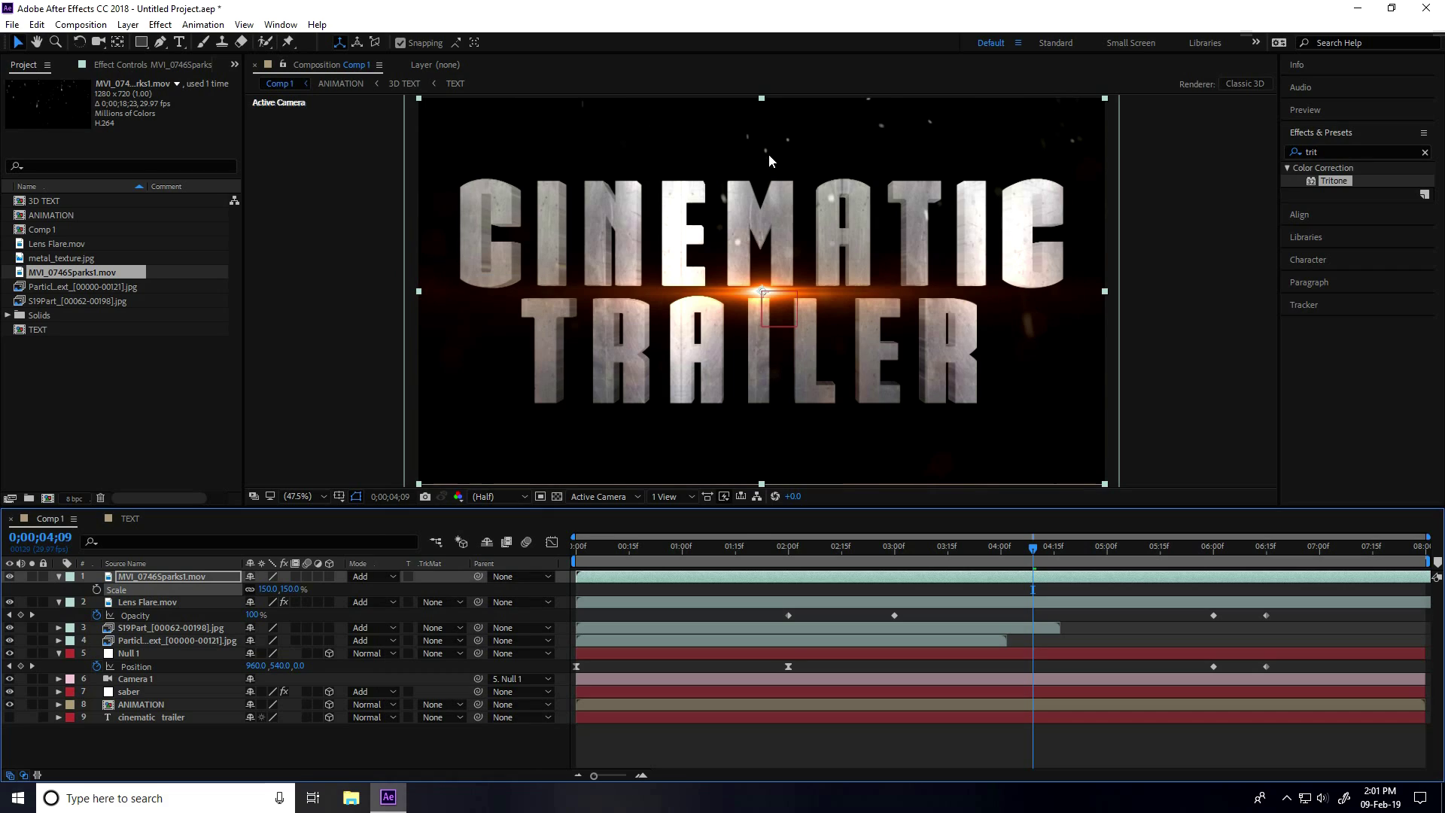
Copy the orange Tritone effect from Lens Flare.mov and paste it onto the sparks layer
left_click(143, 602)
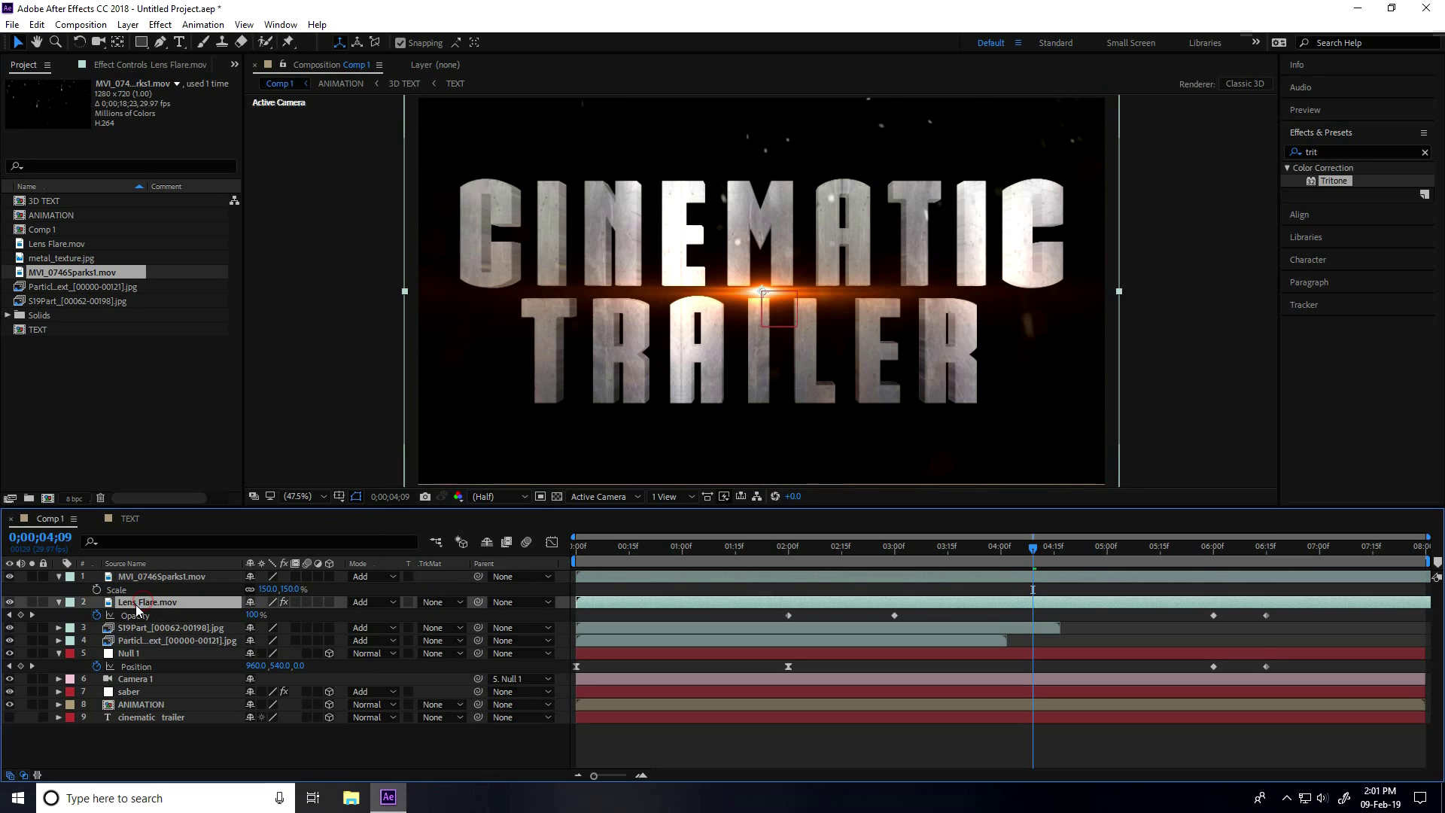
left_click(111, 64)
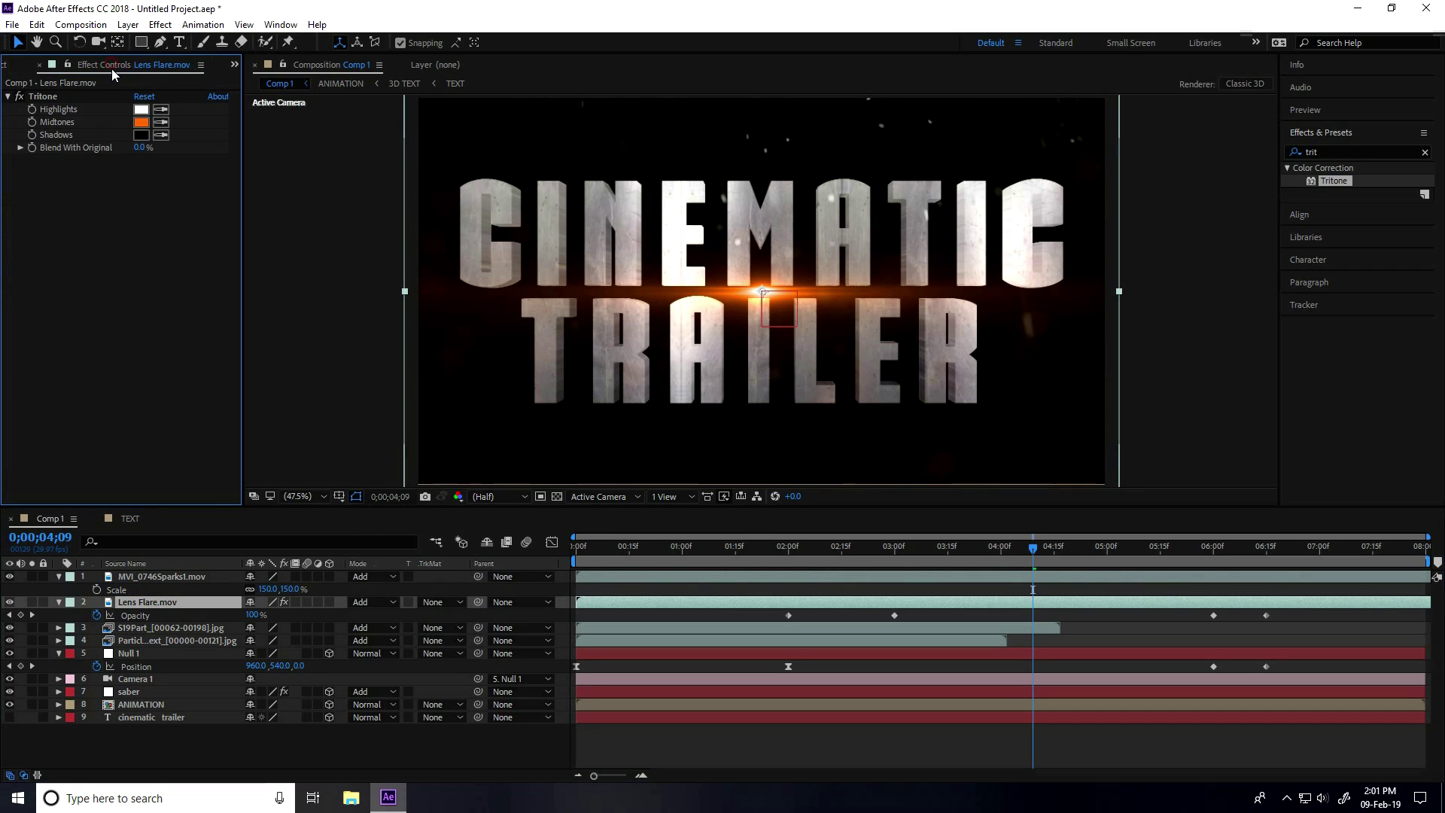
left_click(39, 97)
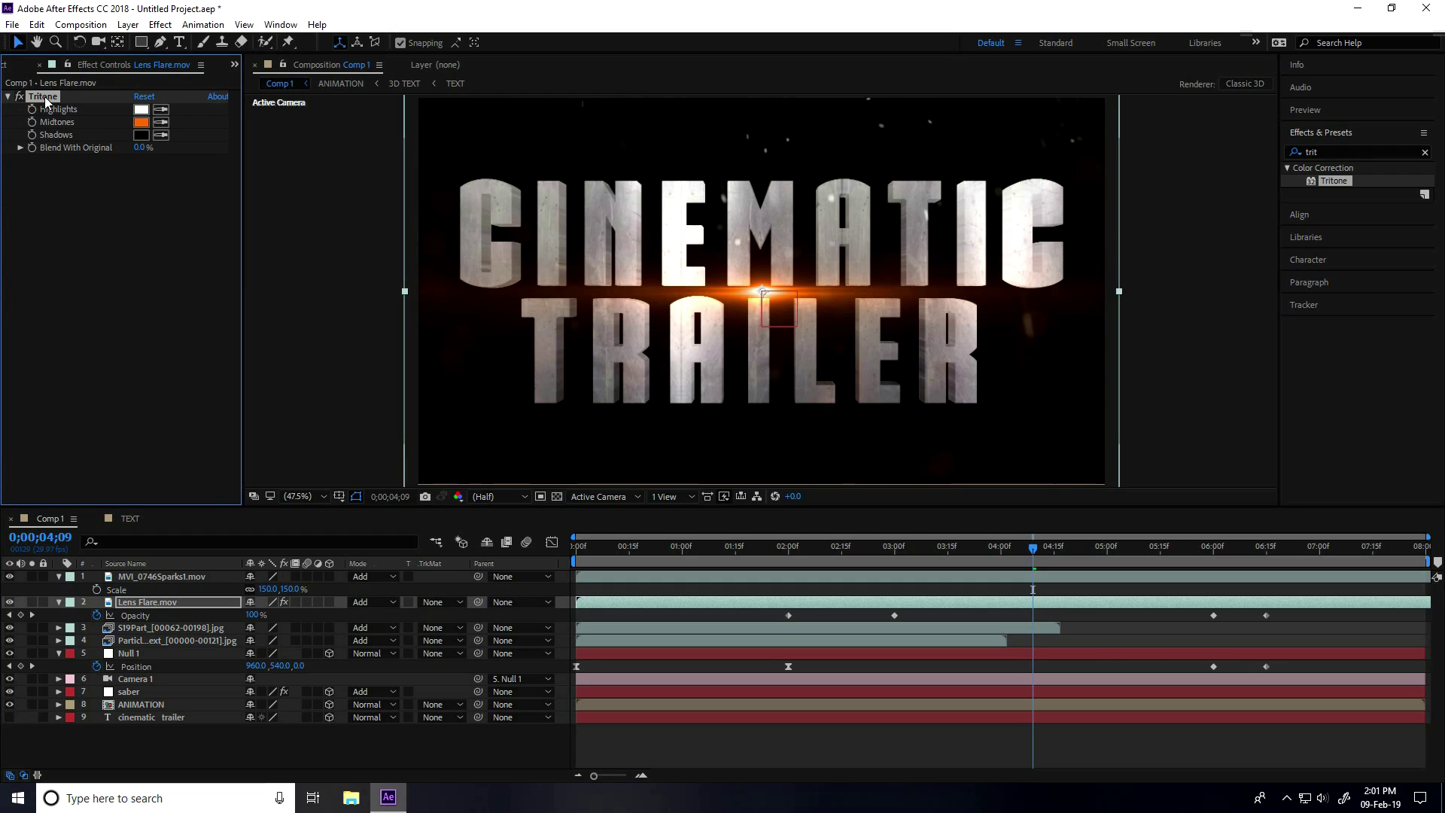
left_click(152, 576)
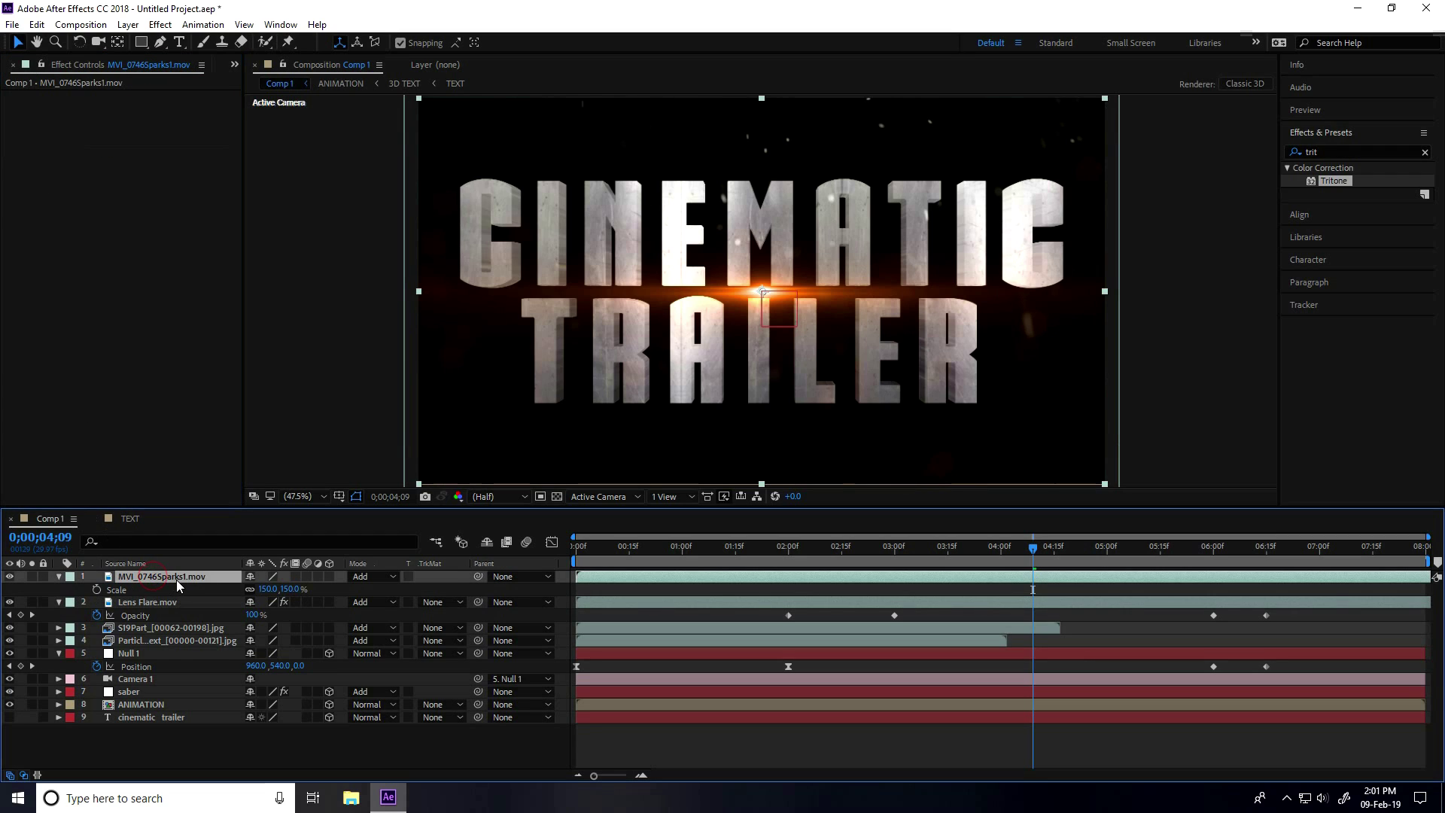
key("ctrl+v")
left_click_drag(615, 554, 560, 562)
key("space")
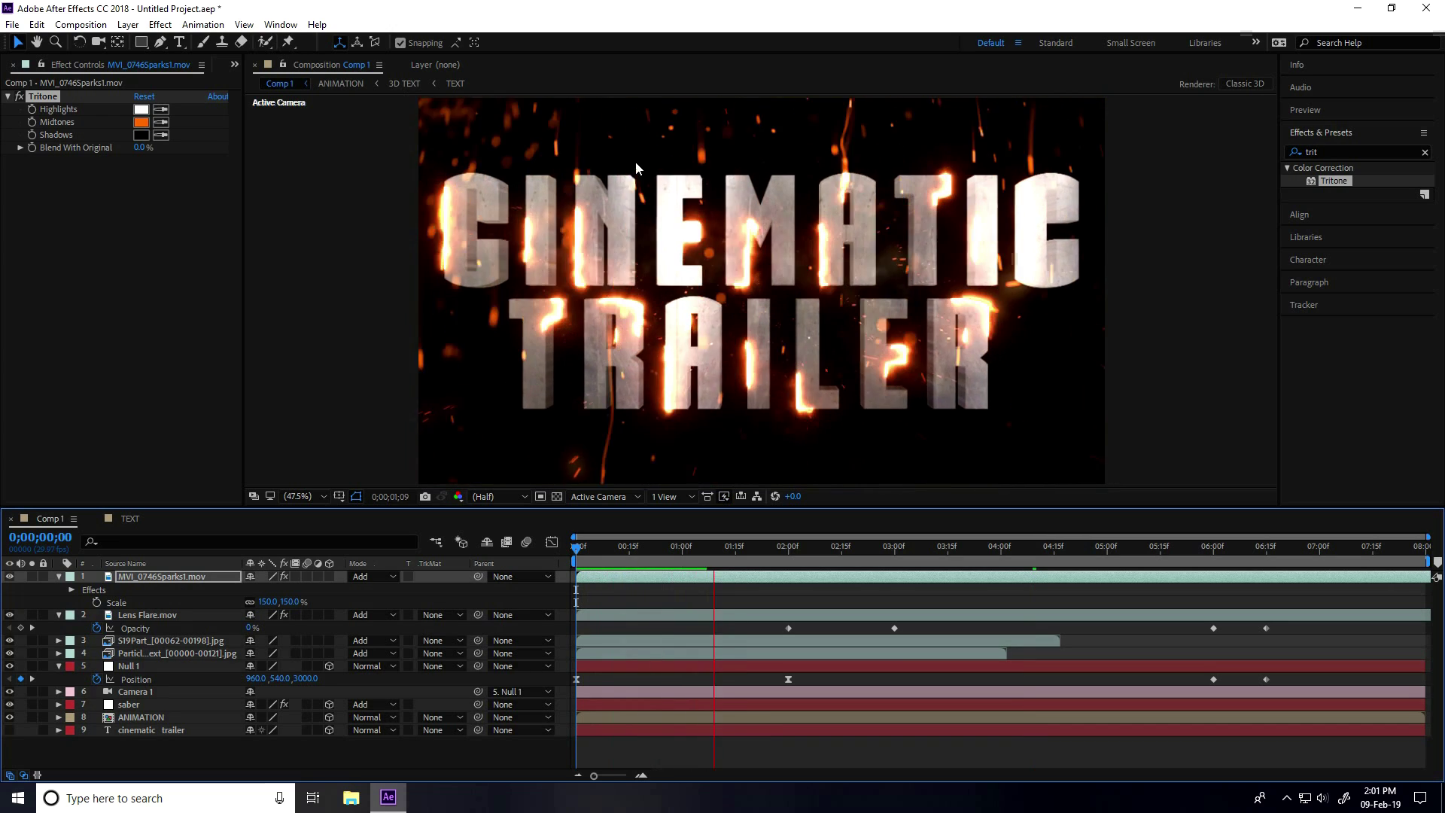